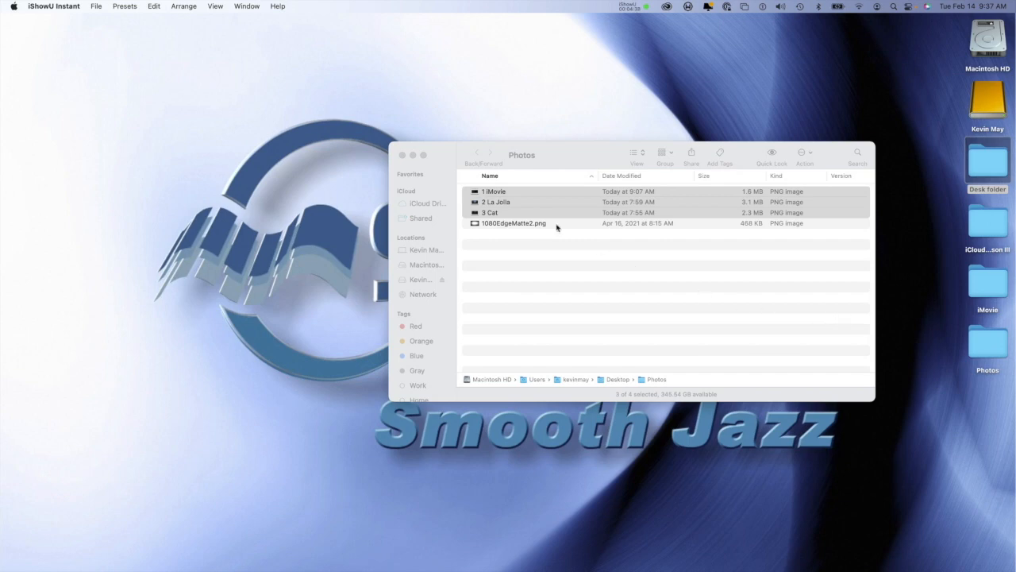
Step: Preview the three selected screenshots with Quick Look and enlarge the preview of 1 iMovie
left_click(506, 203)
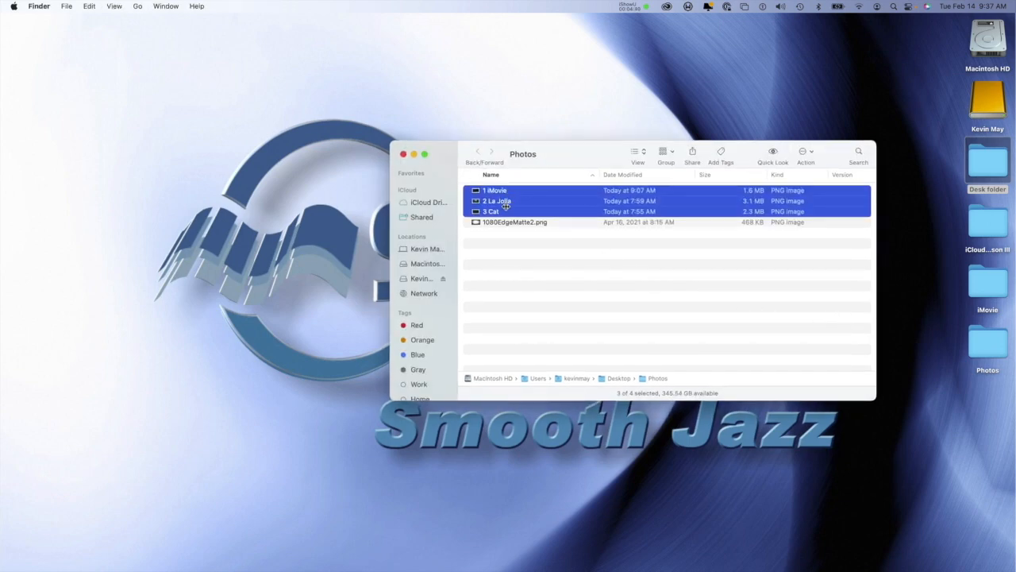
key("space")
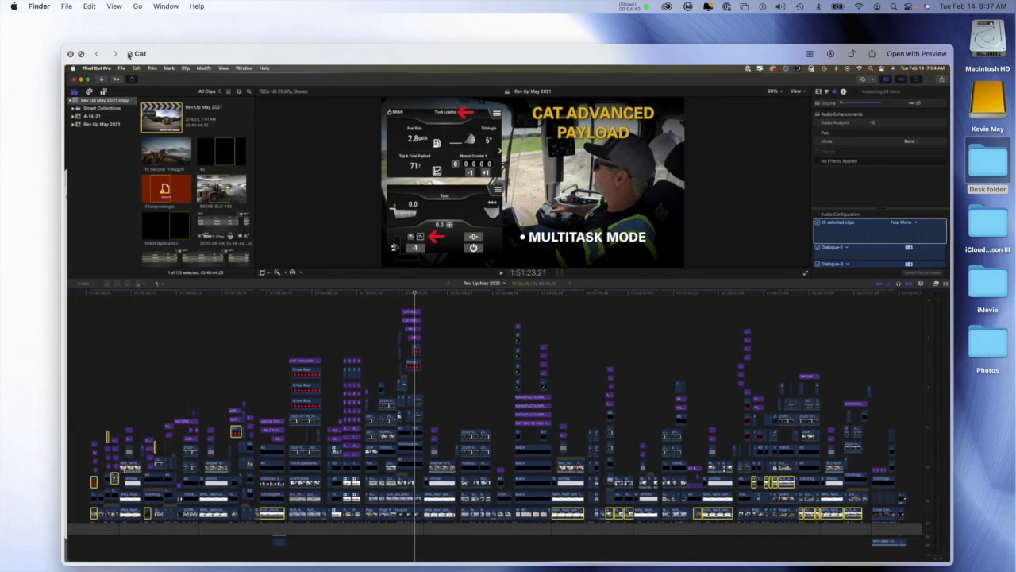
left_click(117, 54)
left_click(117, 54)
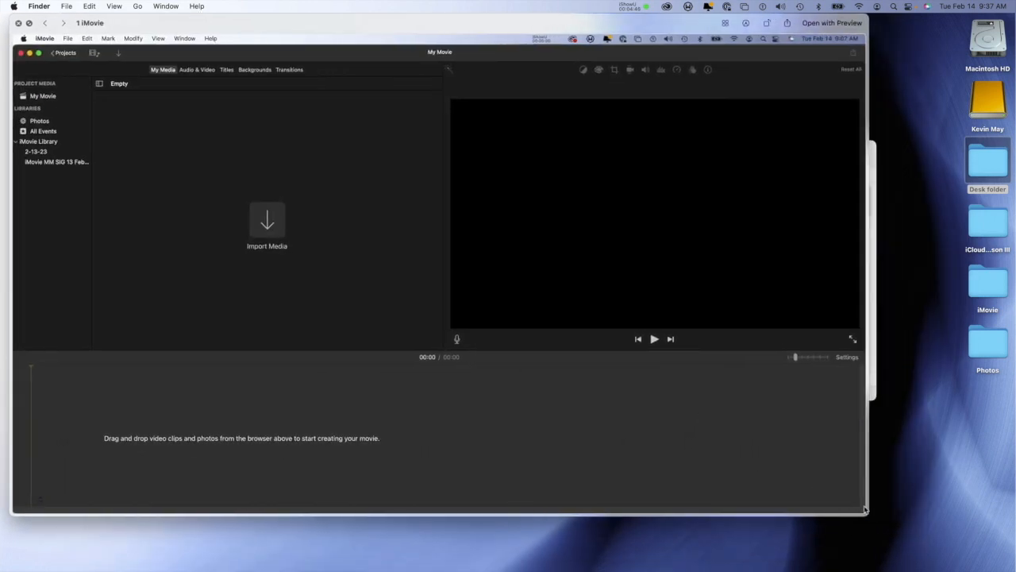
left_click_drag(864, 509, 1012, 566)
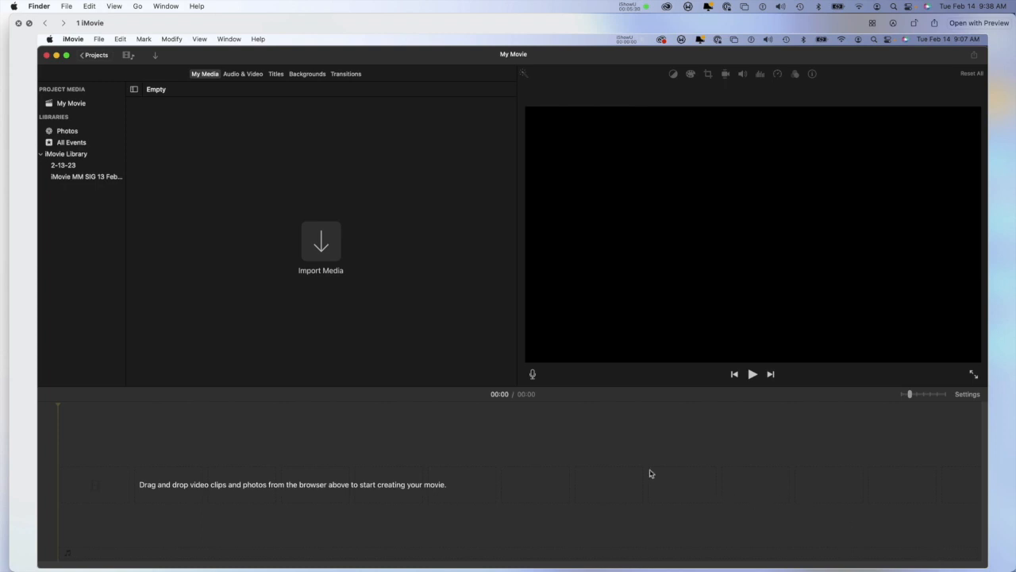
Step: Page through the previews of 2 La Jolla and 3 Cat, and close the preview
left_click(45, 24)
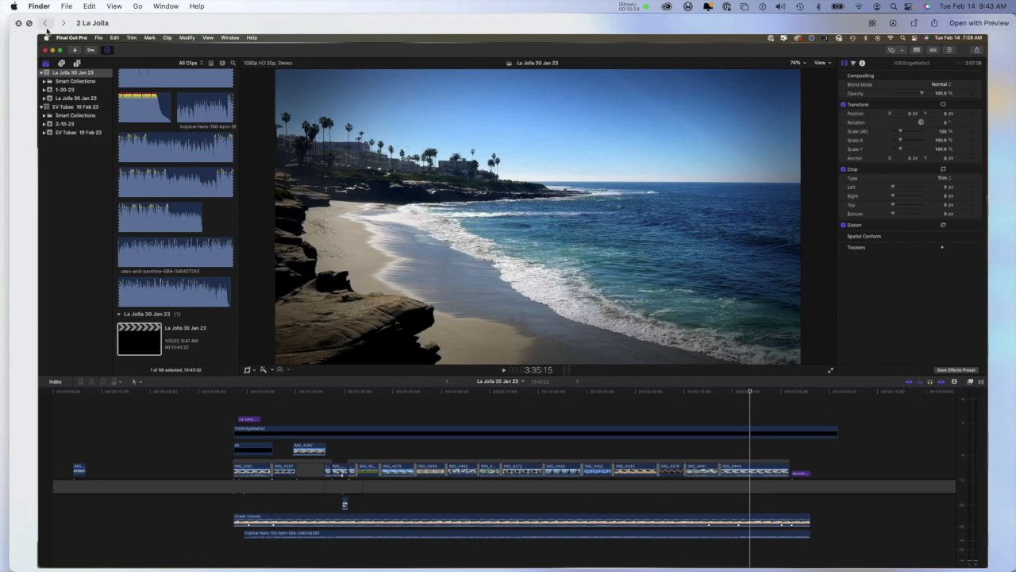
left_click(62, 25)
left_click(63, 25)
left_click(45, 25)
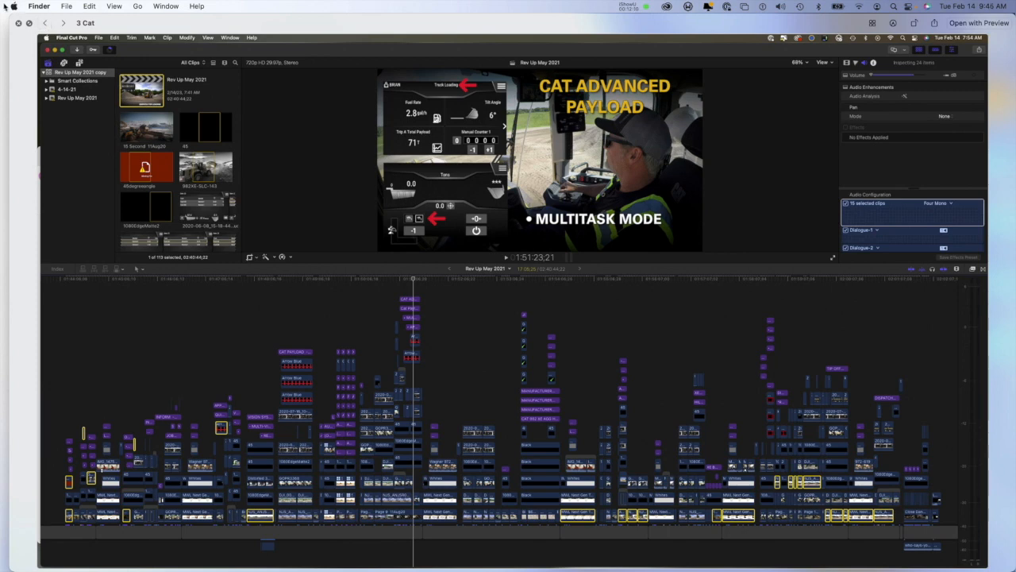
left_click(19, 22)
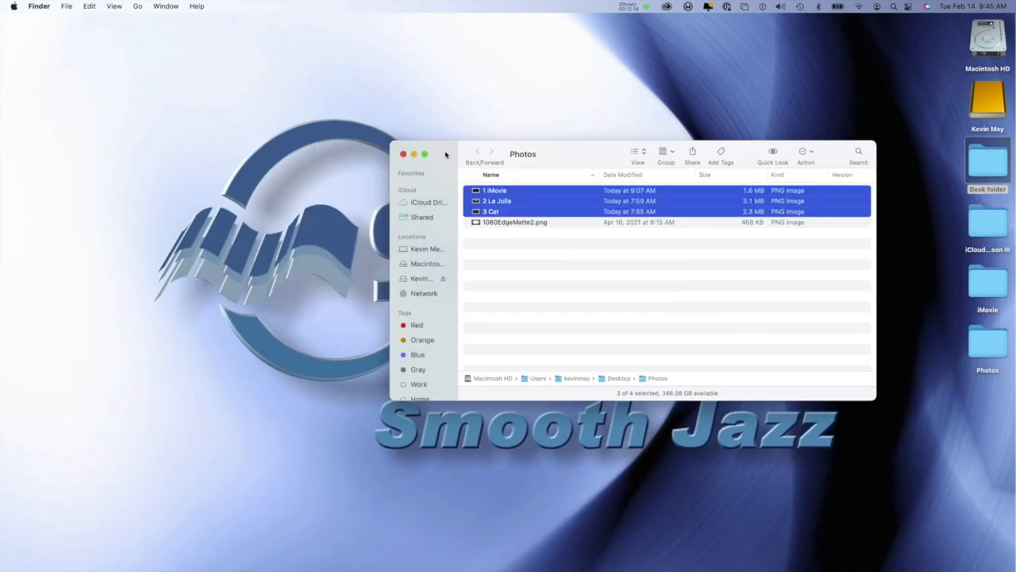
Step: Close the Photos folder window and open the desktop's iMovie folder in a moved, enlarged window
left_click(985, 281)
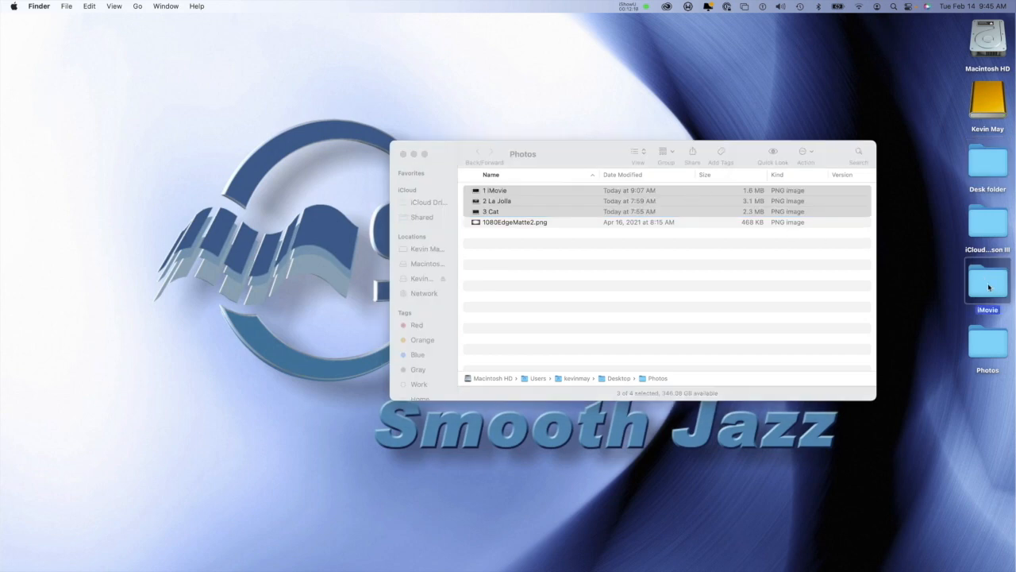
left_click(437, 152)
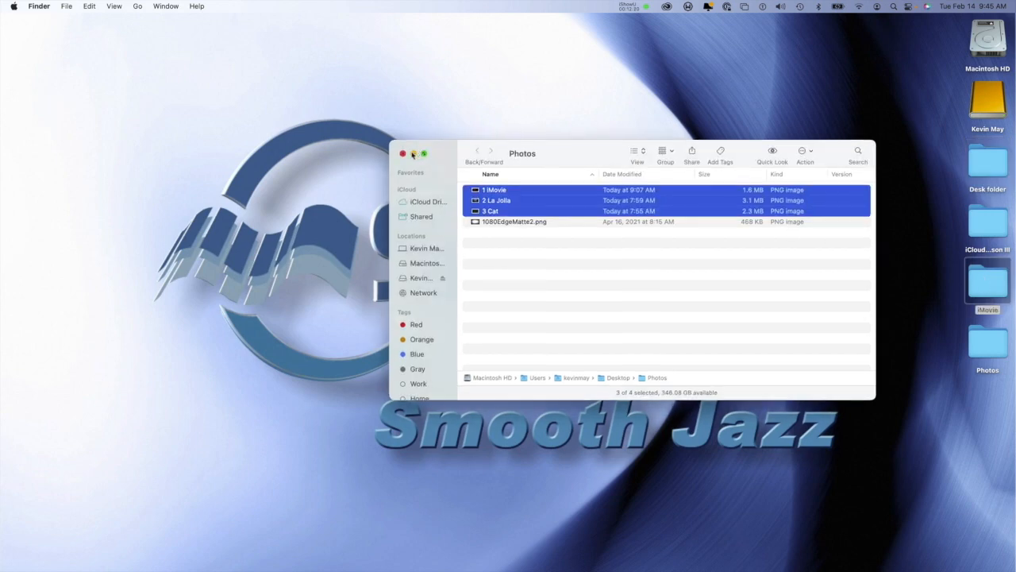
left_click(404, 154)
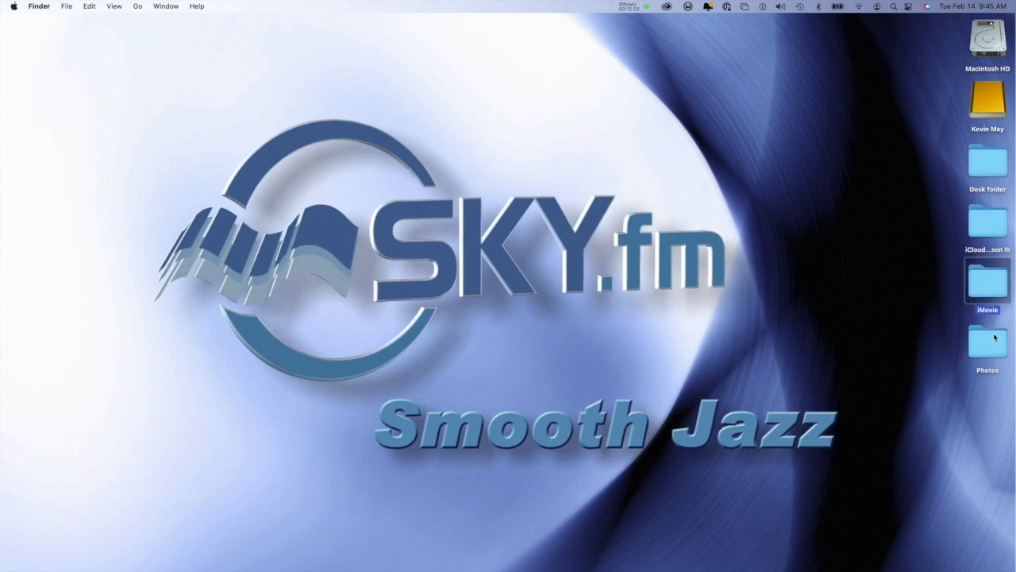
double_click(991, 283)
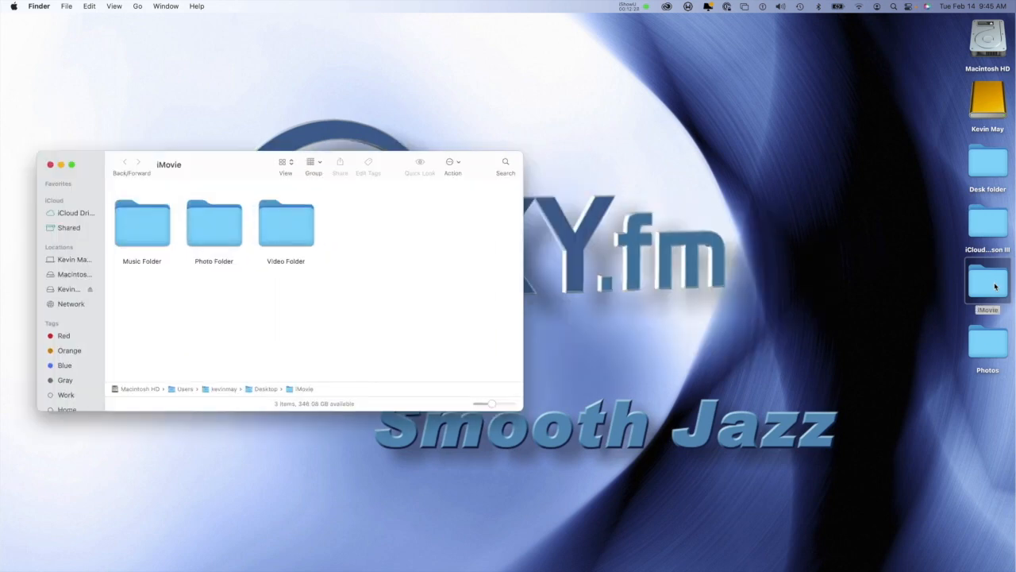
left_click_drag(241, 163, 284, 78)
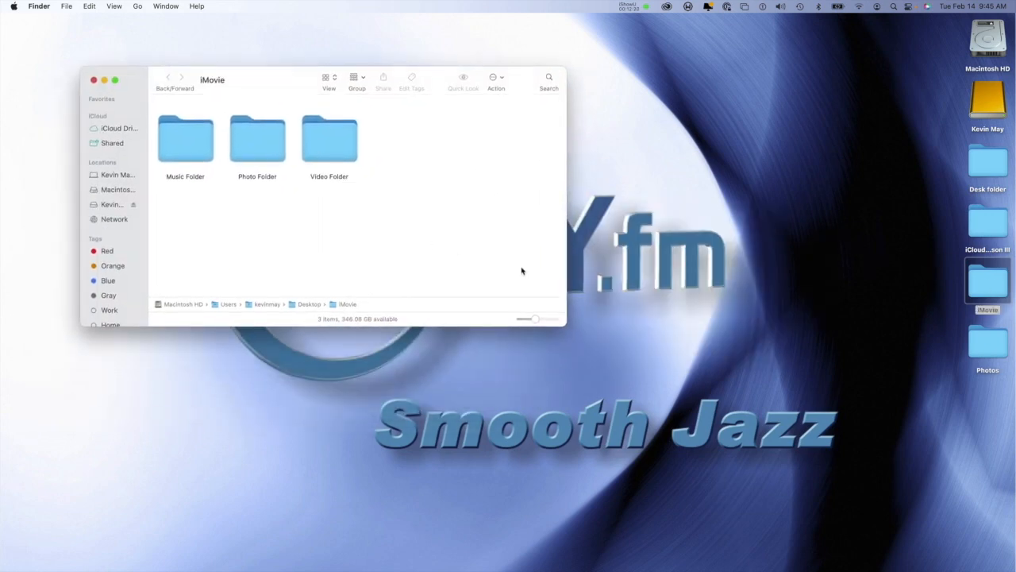
left_click_drag(565, 323, 777, 455)
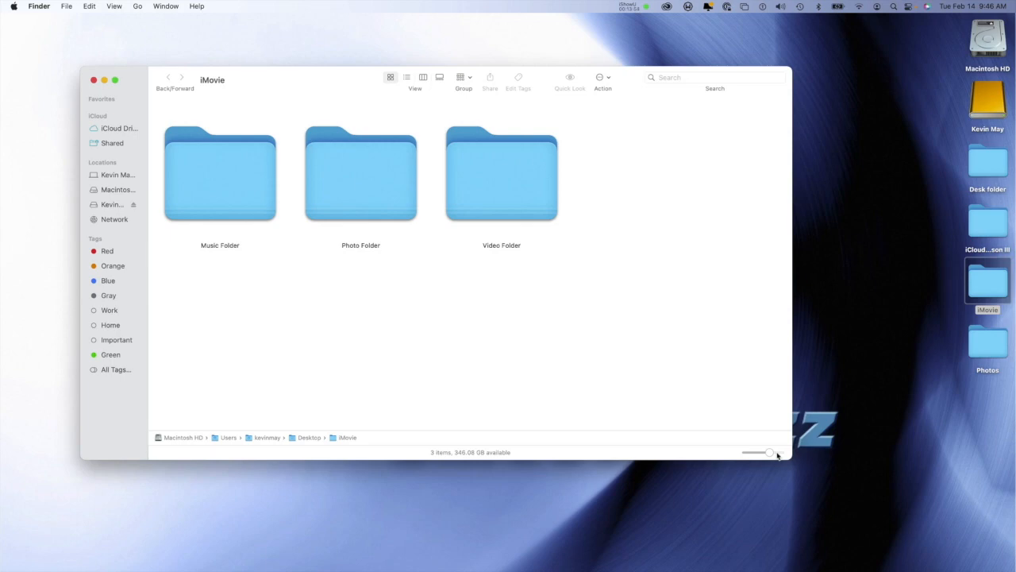
Step: Rename the iMovie folder on the desktop as "iMovieGreen Valley!"
left_click(988, 310)
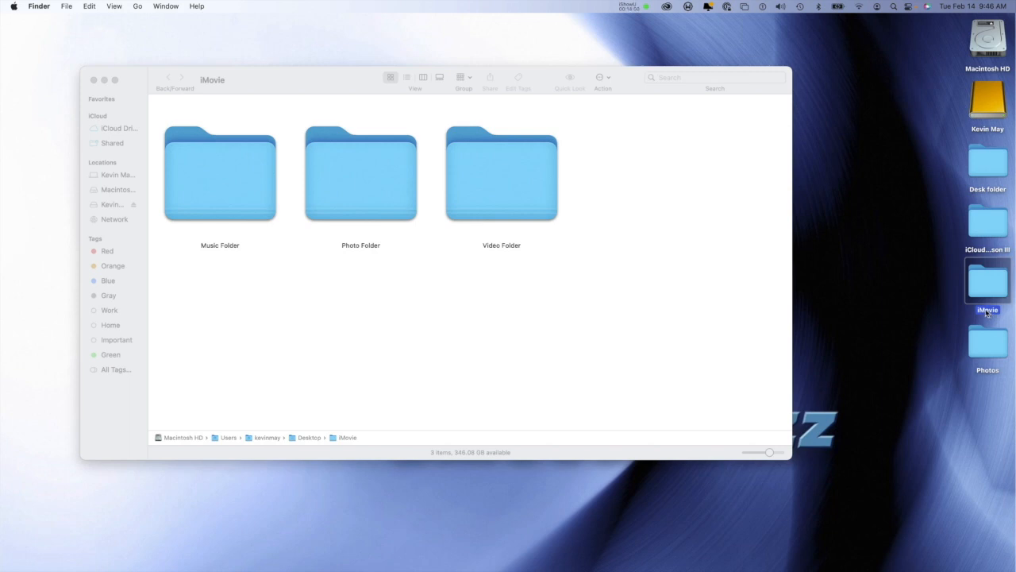
left_click(987, 310)
left_click(984, 309)
type("Green Valley!")
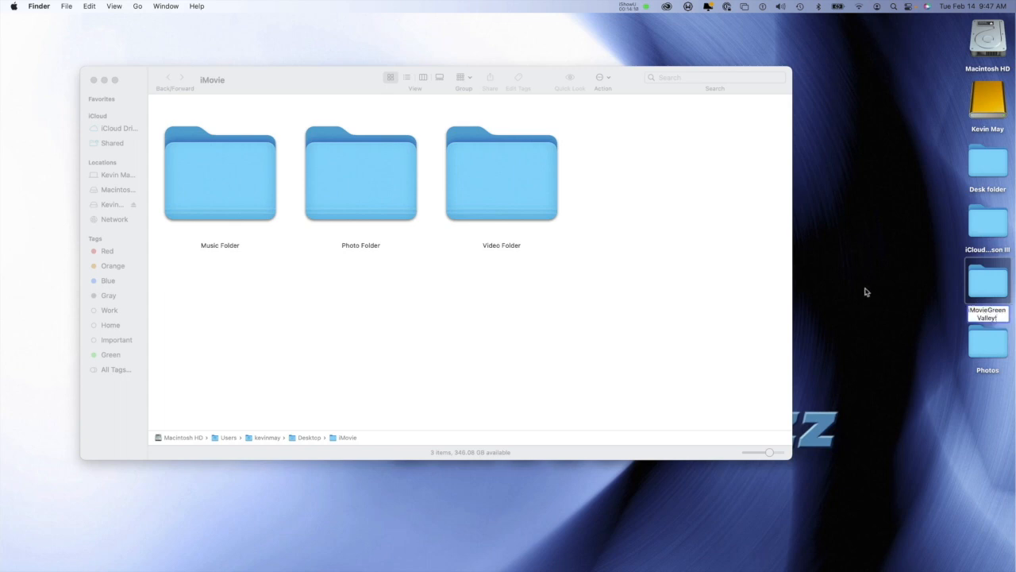
left_click(910, 320)
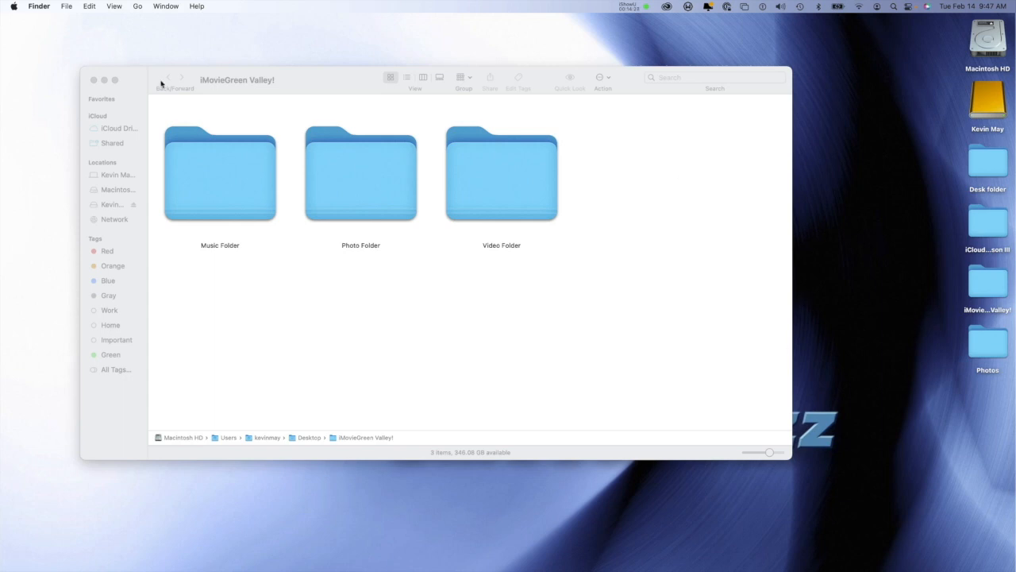
Step: Launch iMovie from the Applications folder on Macintosh HD
left_click(988, 38)
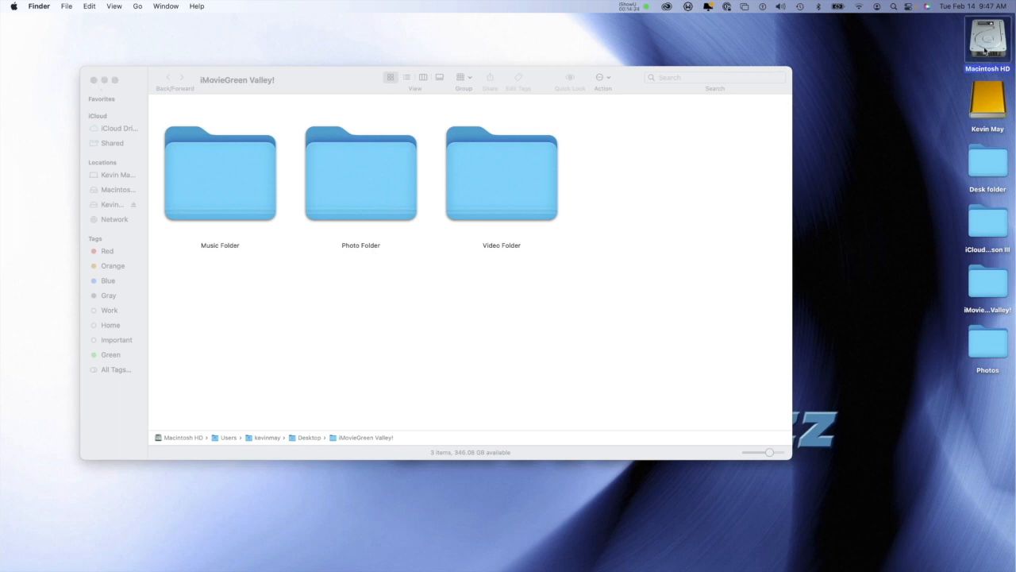
right_click(985, 49)
key("Escape")
double_click(979, 49)
left_click(252, 216)
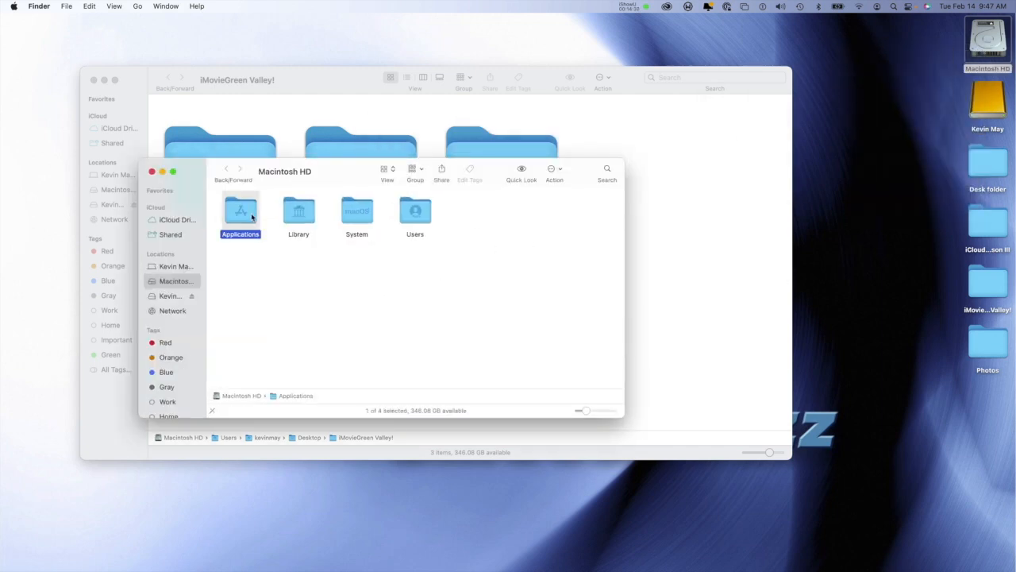
double_click(252, 216)
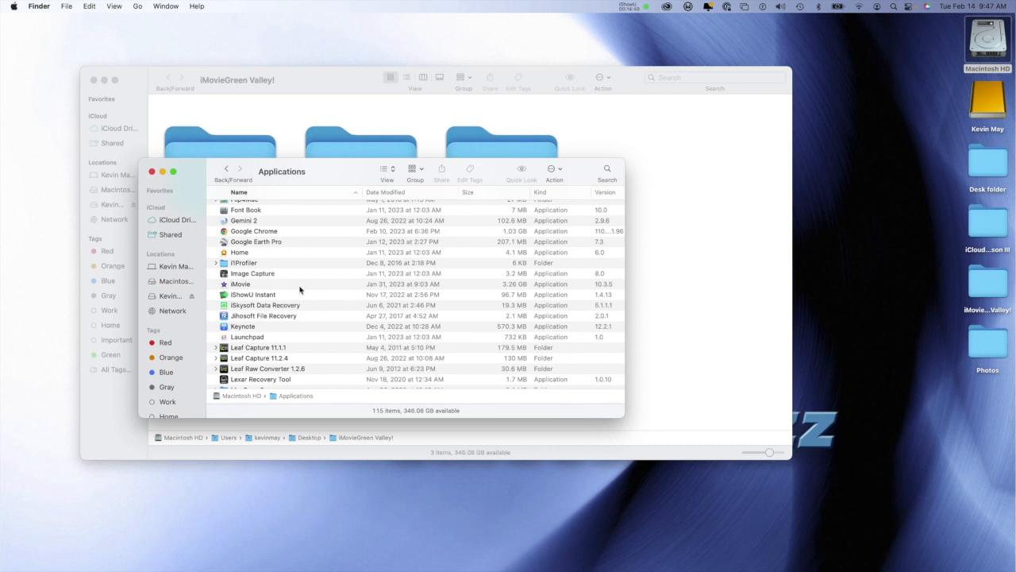
left_click(237, 284)
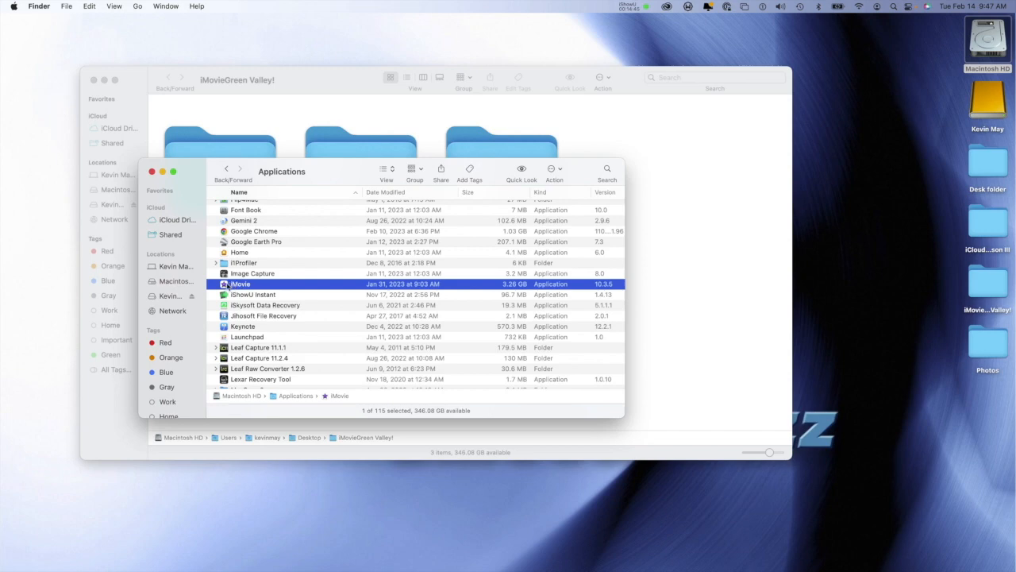
double_click(225, 284)
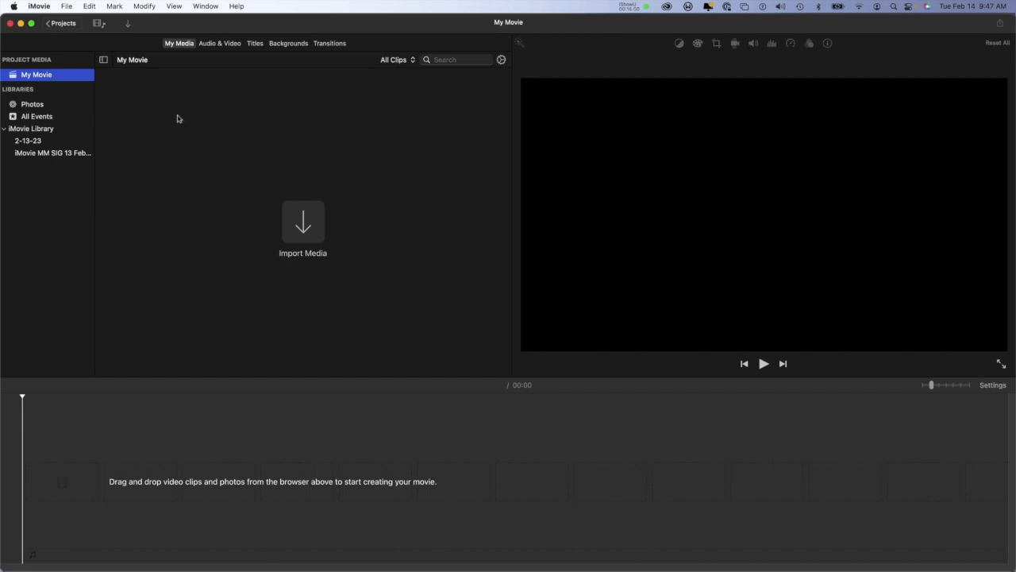
Step: Leave the open project for the projects overview, saving it as My Movie, and select it there
left_click(49, 25)
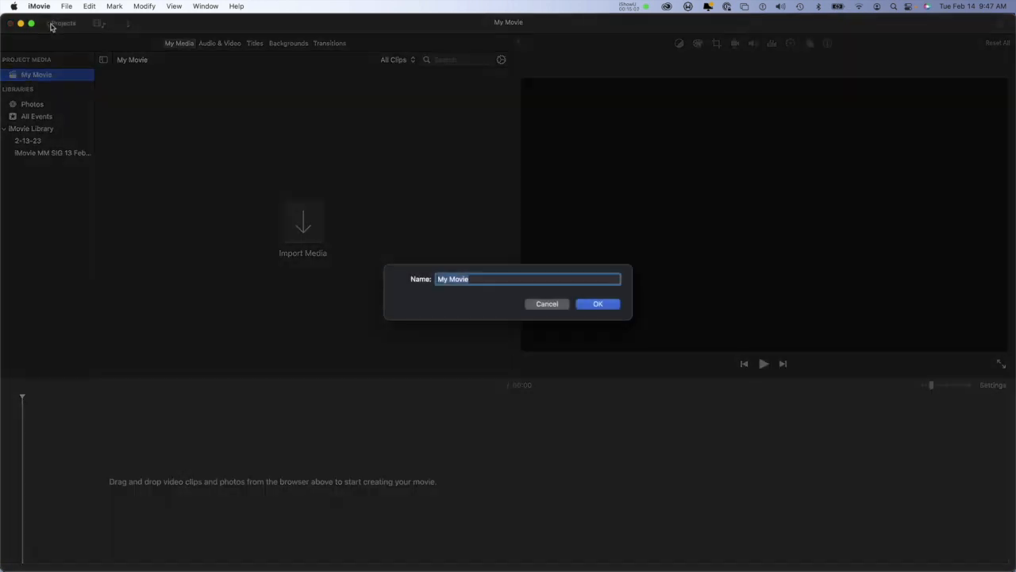
left_click(594, 305)
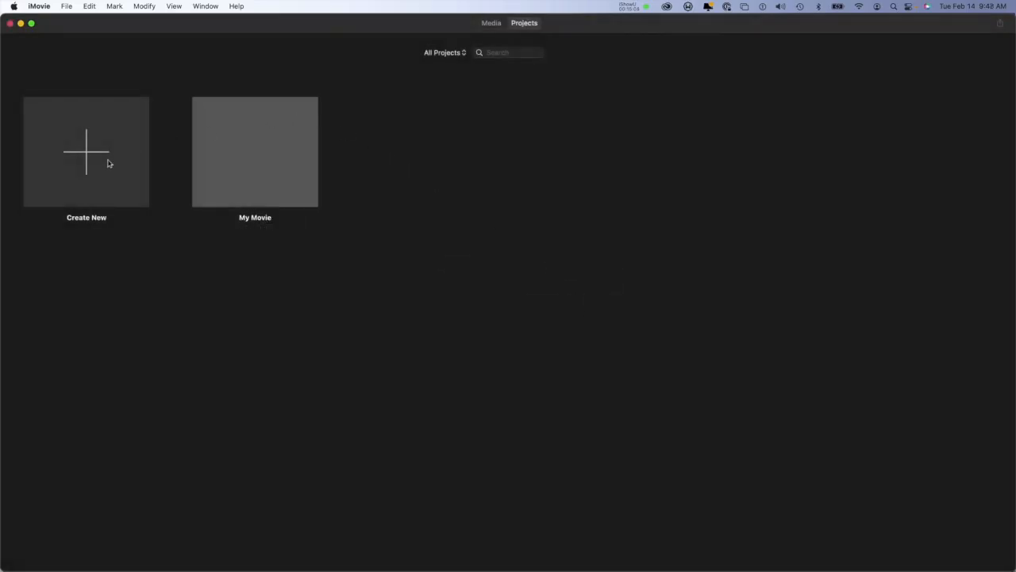
left_click(224, 172)
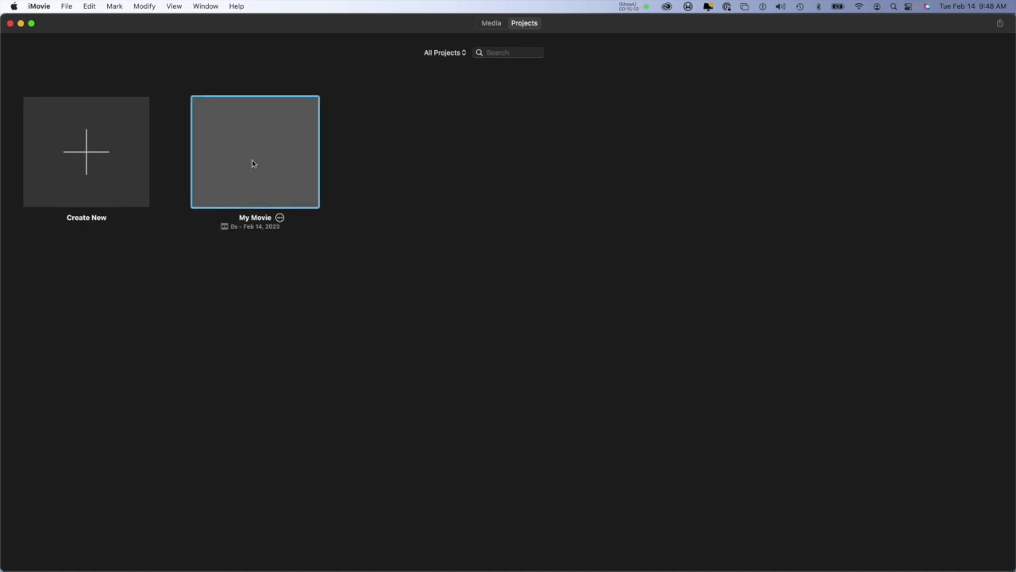
Step: Create a new project of the Movie type
left_click(125, 158)
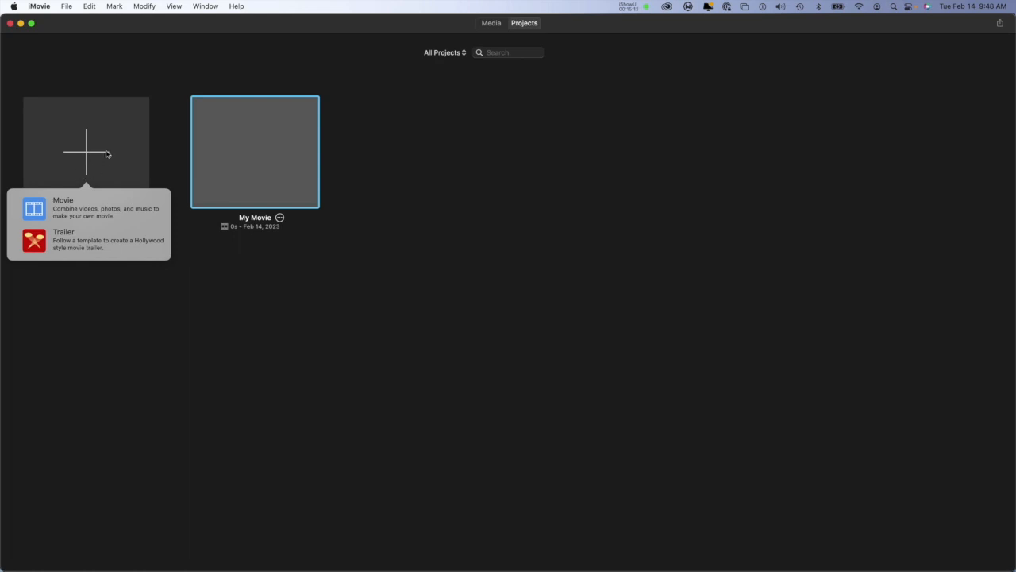
left_click(125, 93)
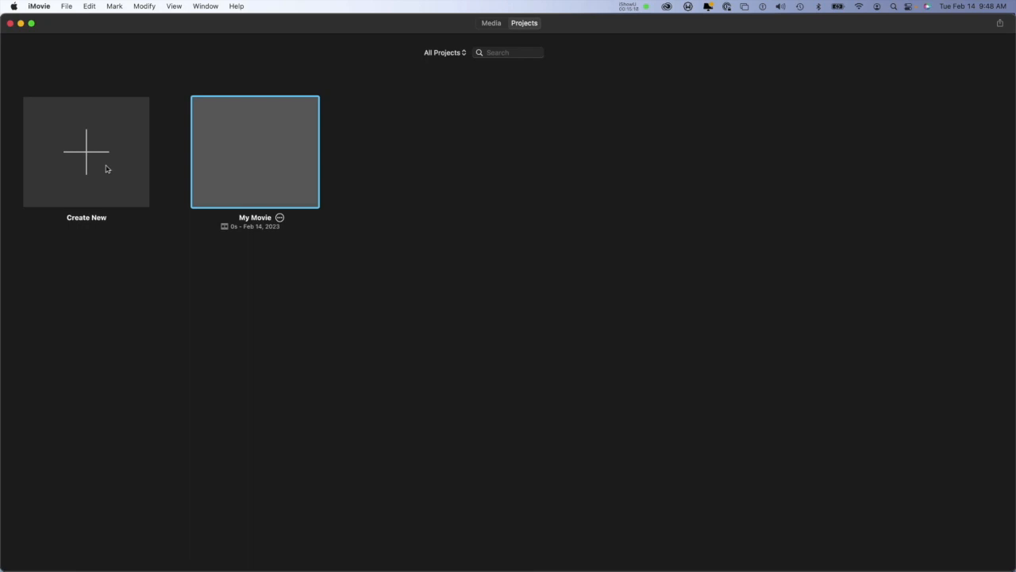
left_click(106, 168)
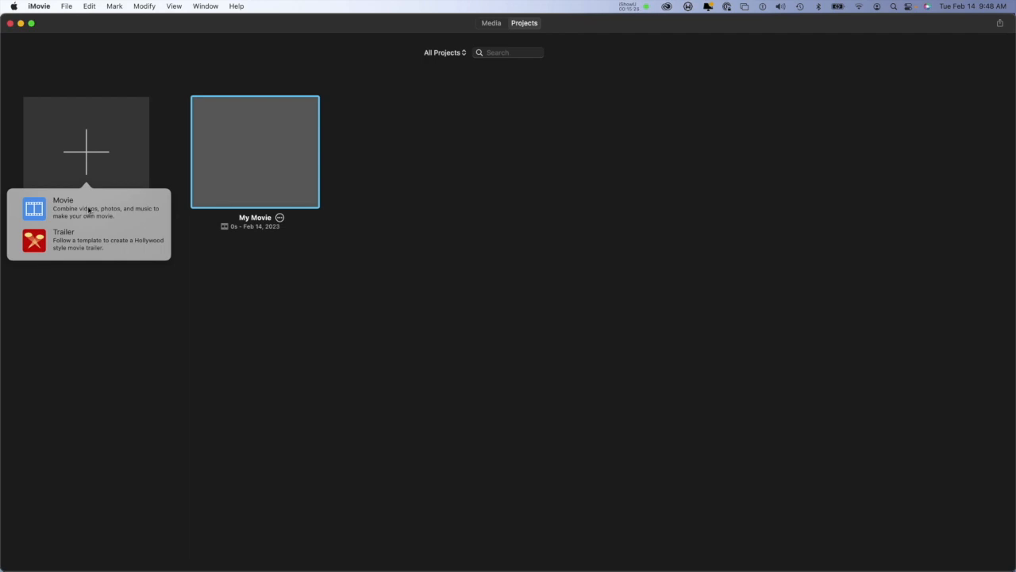
left_click(78, 210)
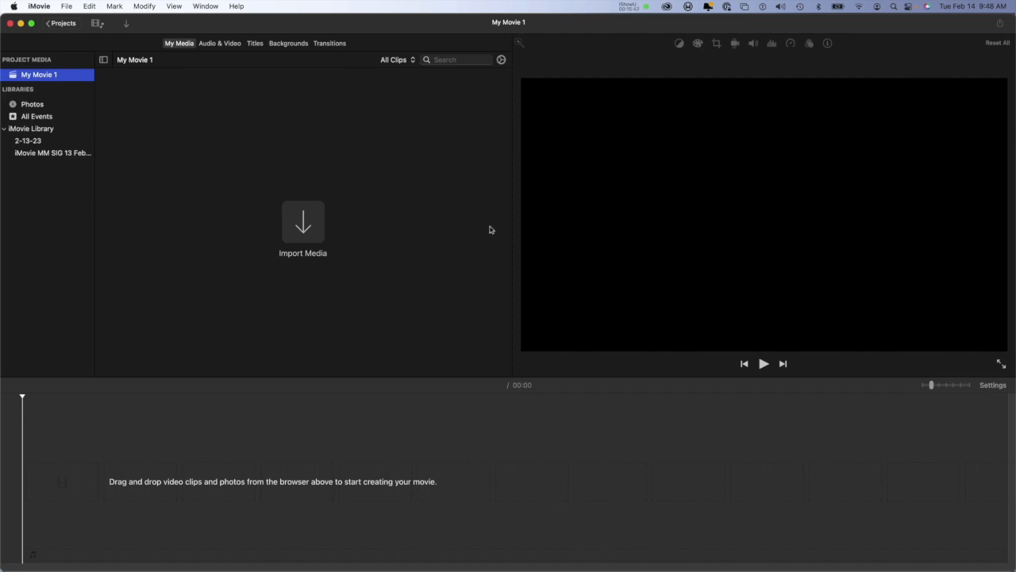
Step: Import all images from the Photo Folder inside the desktop's iMovieGreen Valley! folder into the new project's media
left_click(303, 222)
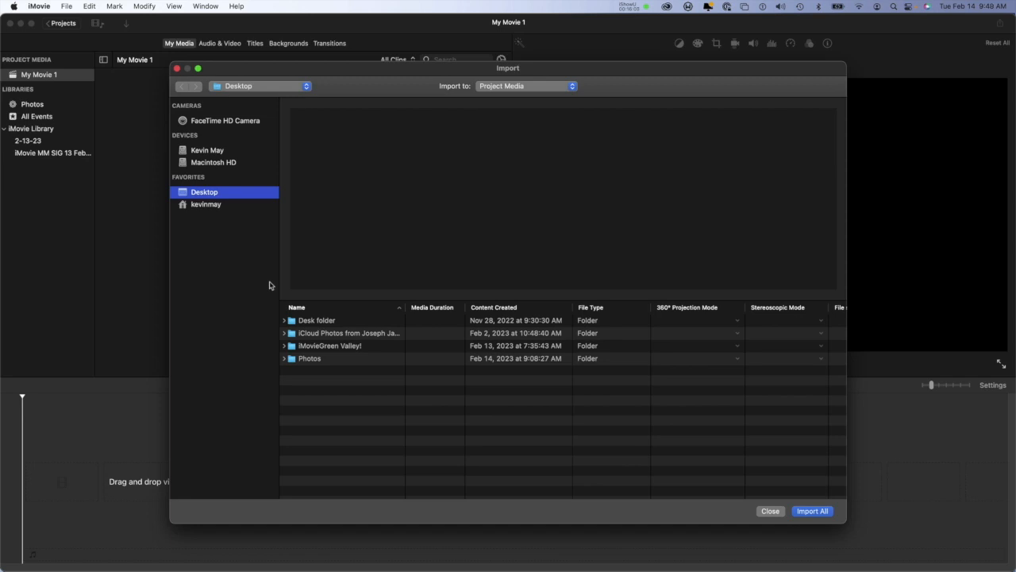
left_click(294, 348)
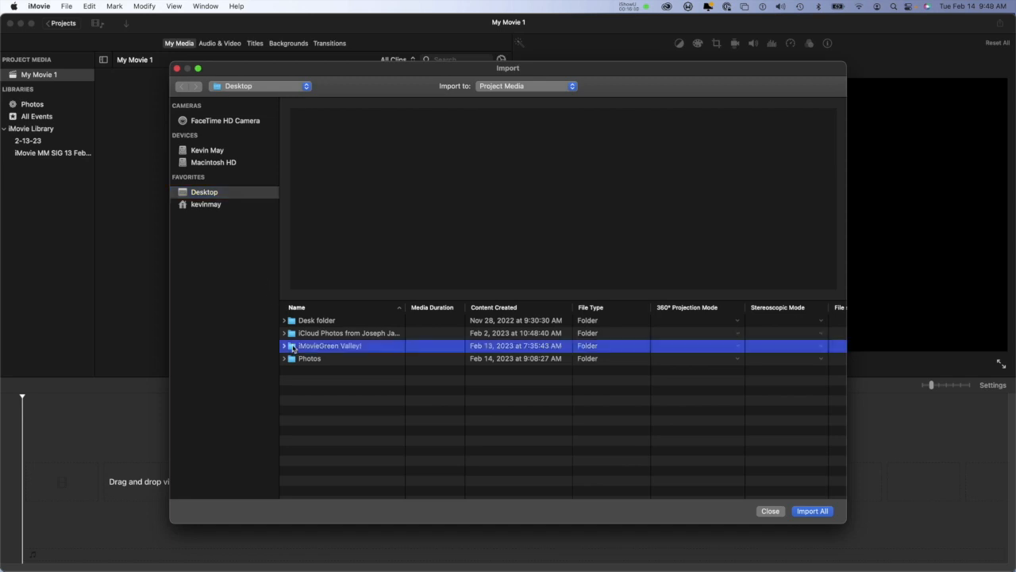
double_click(291, 349)
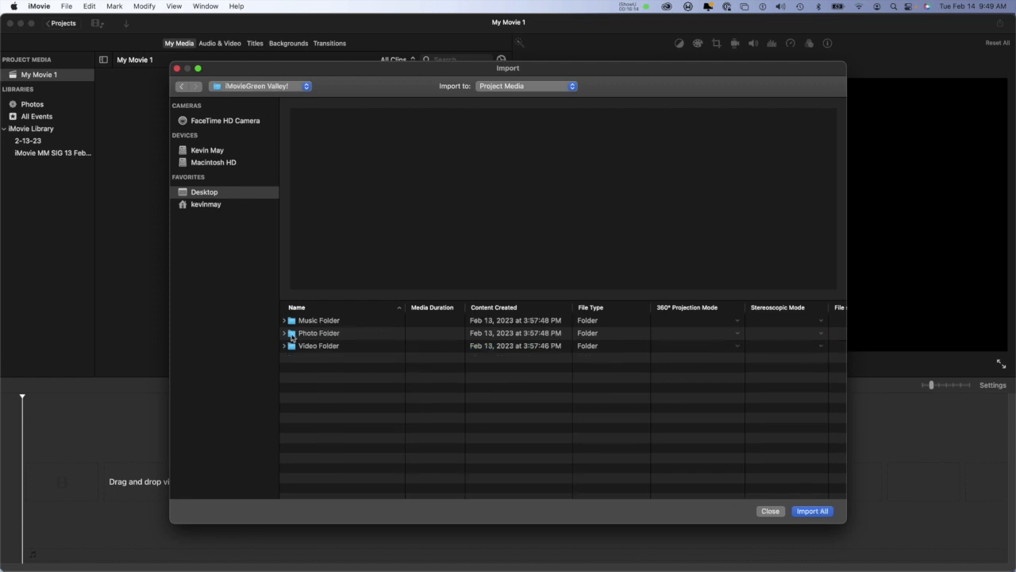
double_click(295, 335)
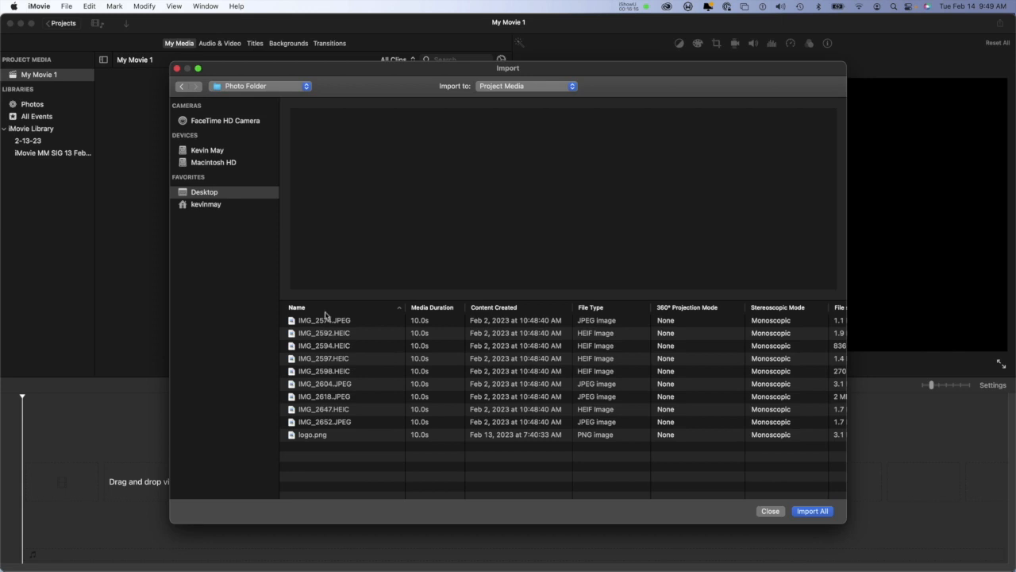
left_click(320, 322)
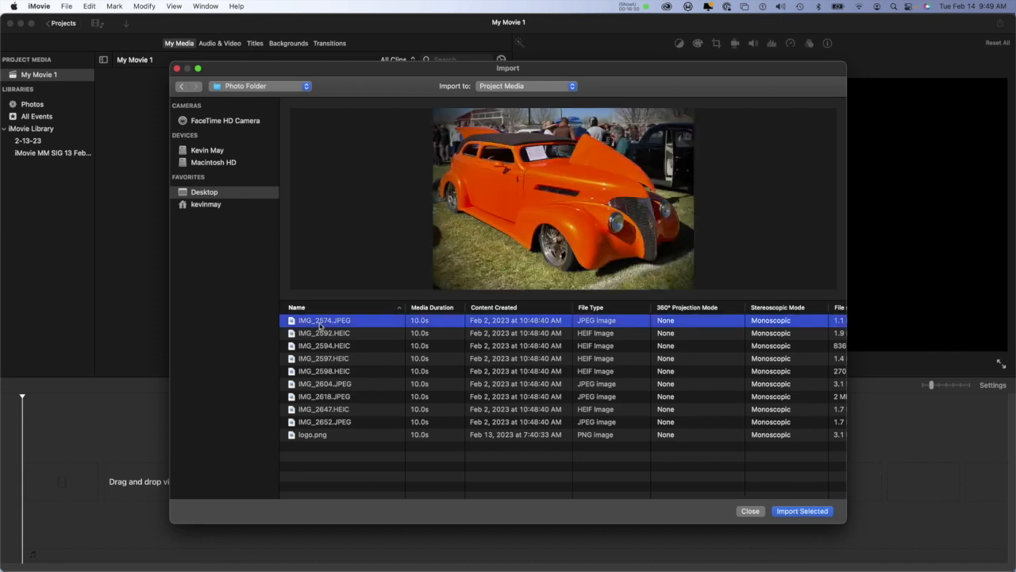
key("super+a")
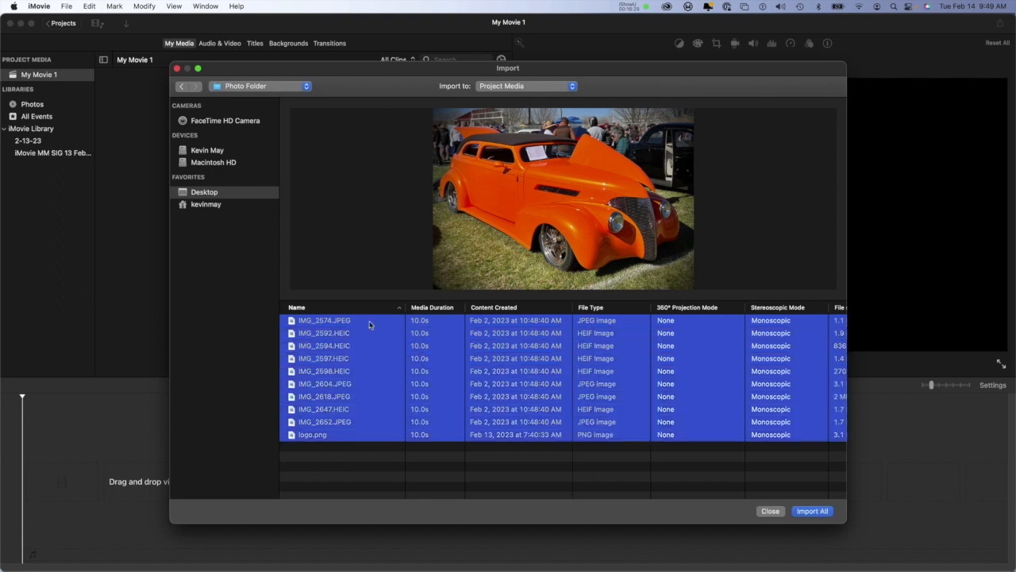
left_click(822, 519)
left_click(817, 511)
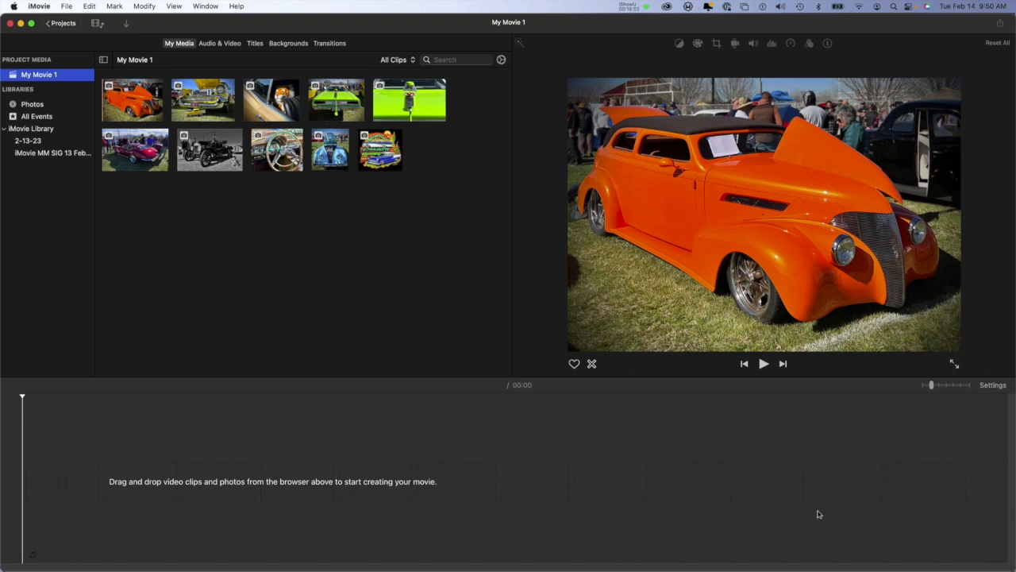
Step: Import all three MP3 files from the Music Folder inside iMovieGreen Valley! into the project media
left_click(818, 513)
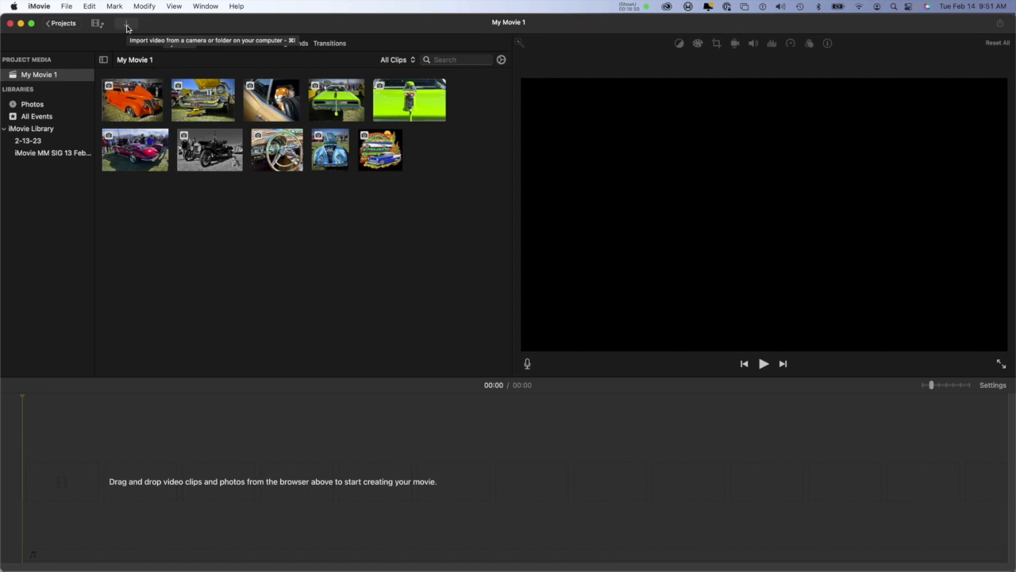
left_click(127, 28)
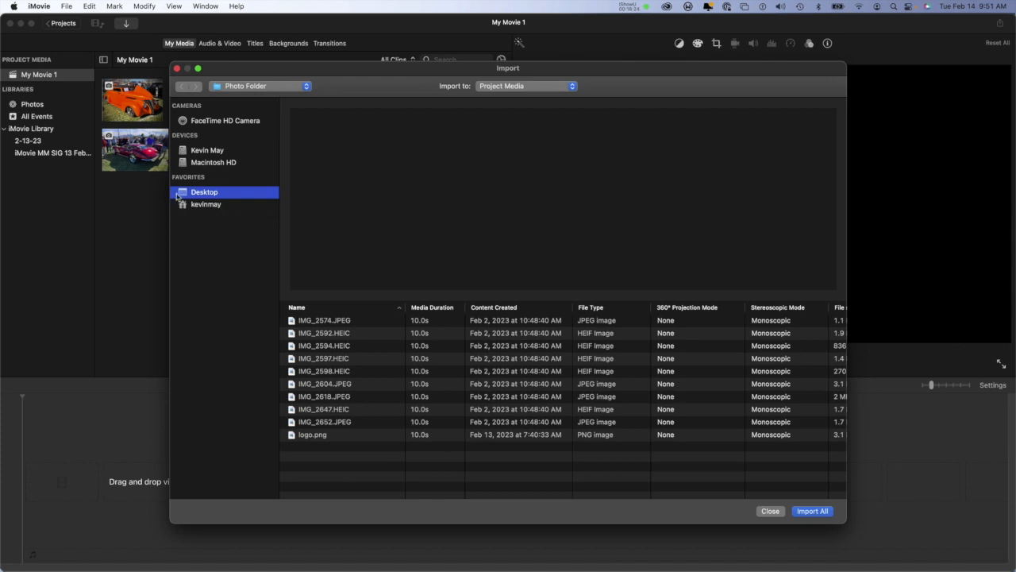
left_click(265, 87)
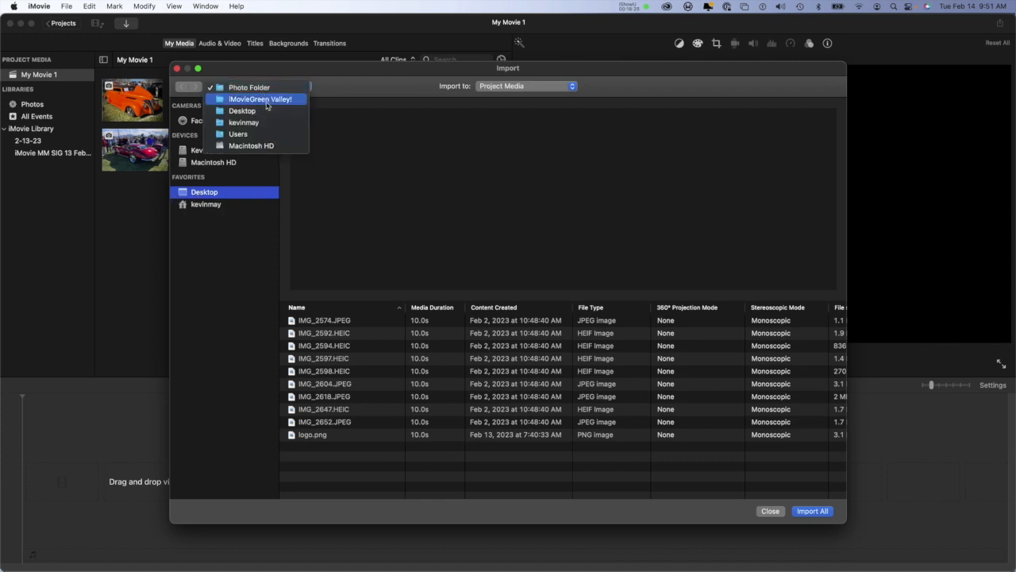
left_click(267, 101)
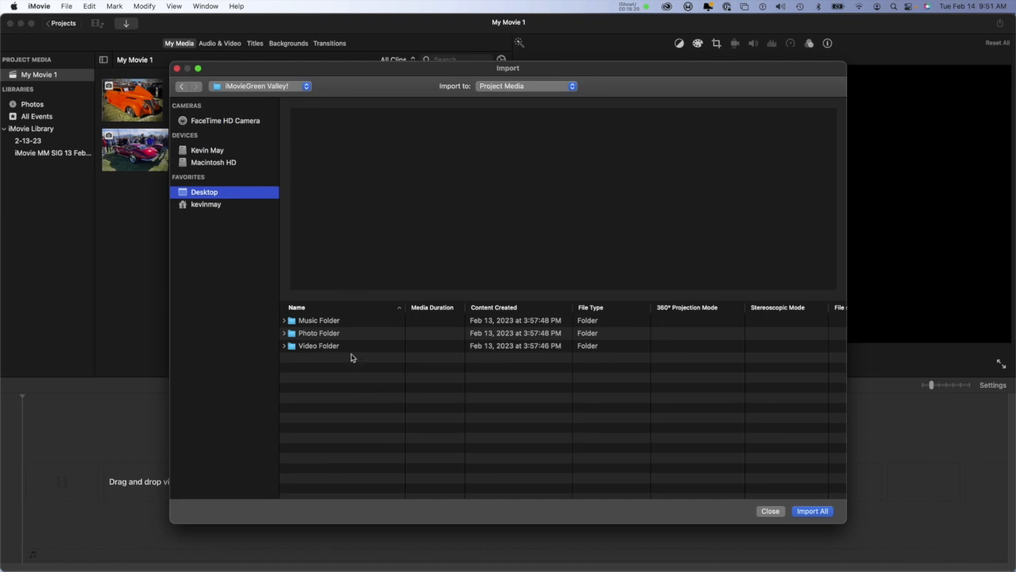
left_click(340, 322)
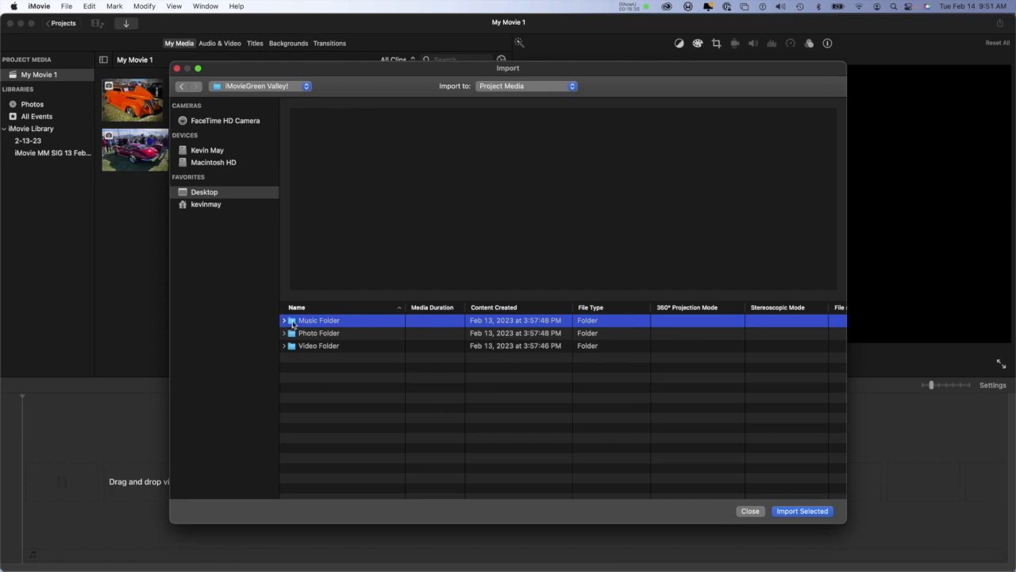
double_click(293, 322)
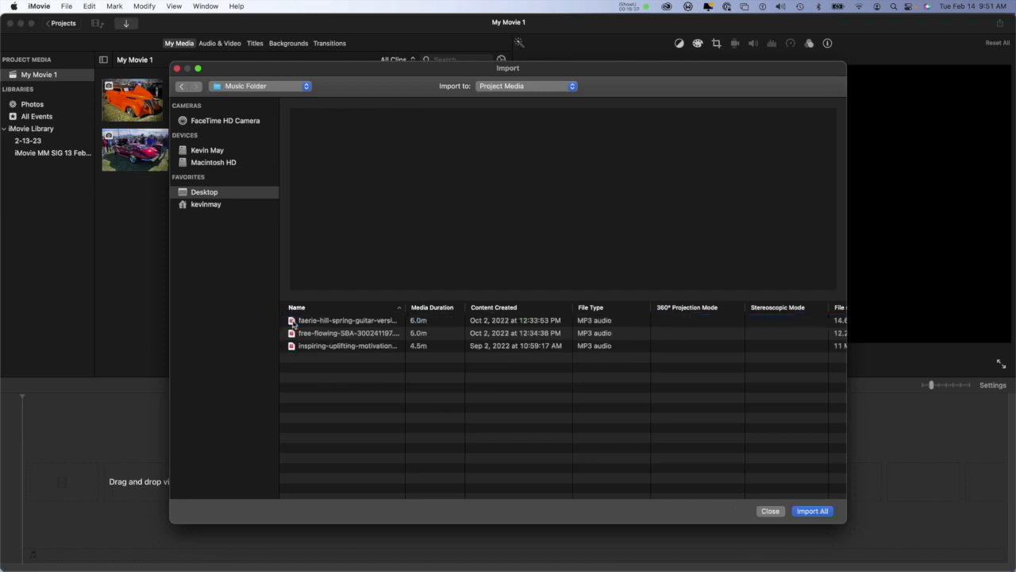
left_click(338, 321)
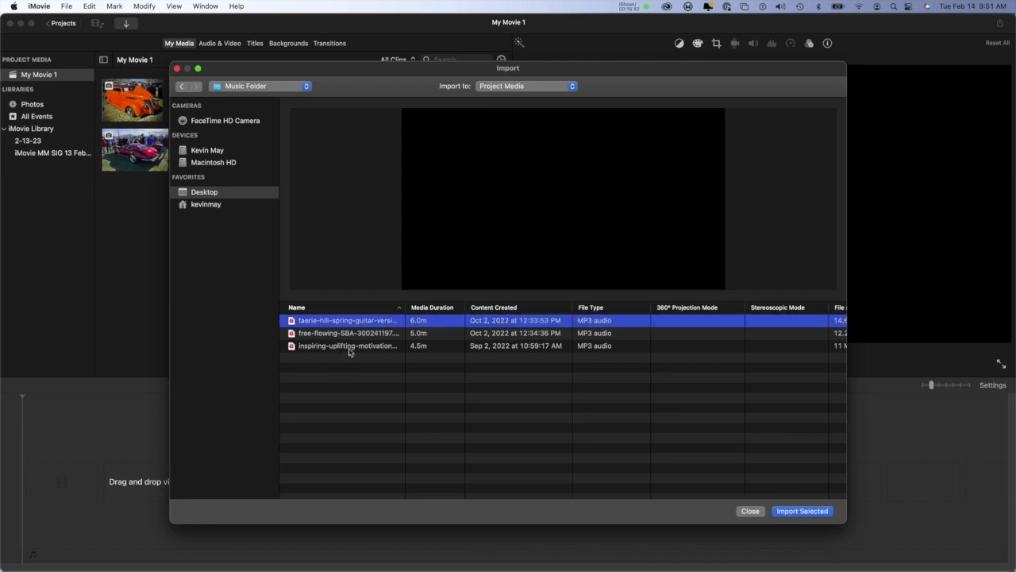
left_click(350, 345, "shift")
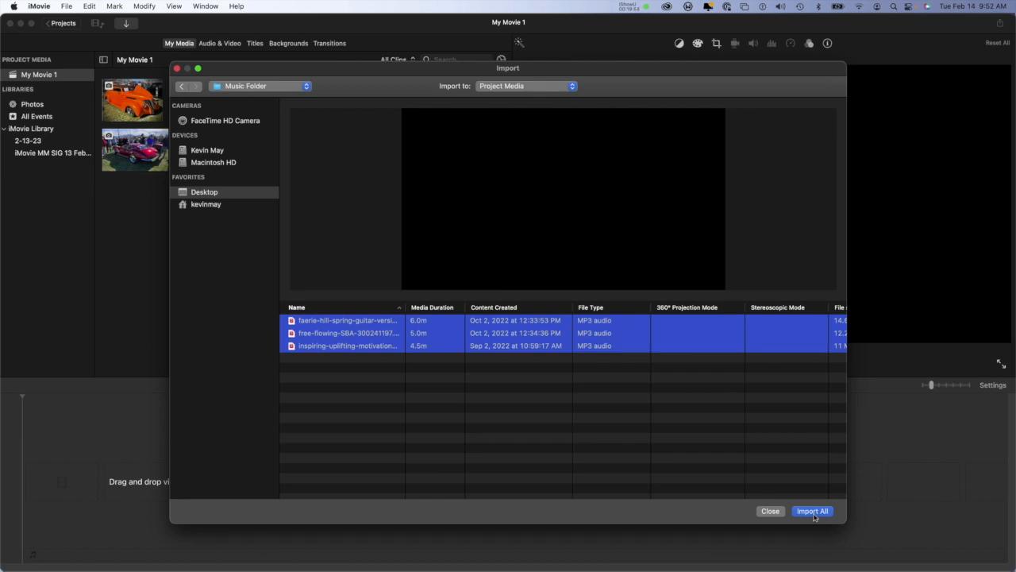
left_click(813, 512)
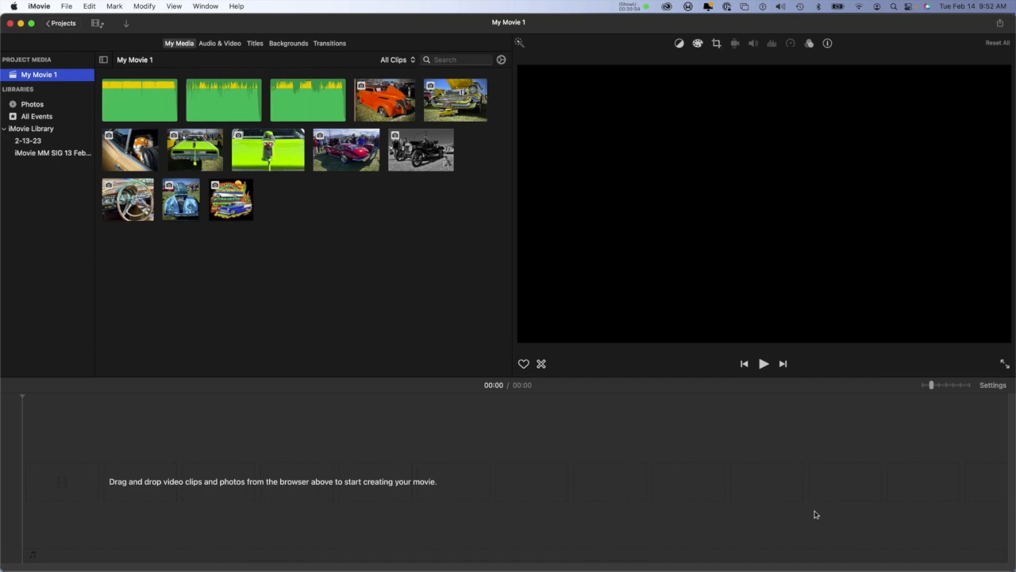
left_click(812, 512)
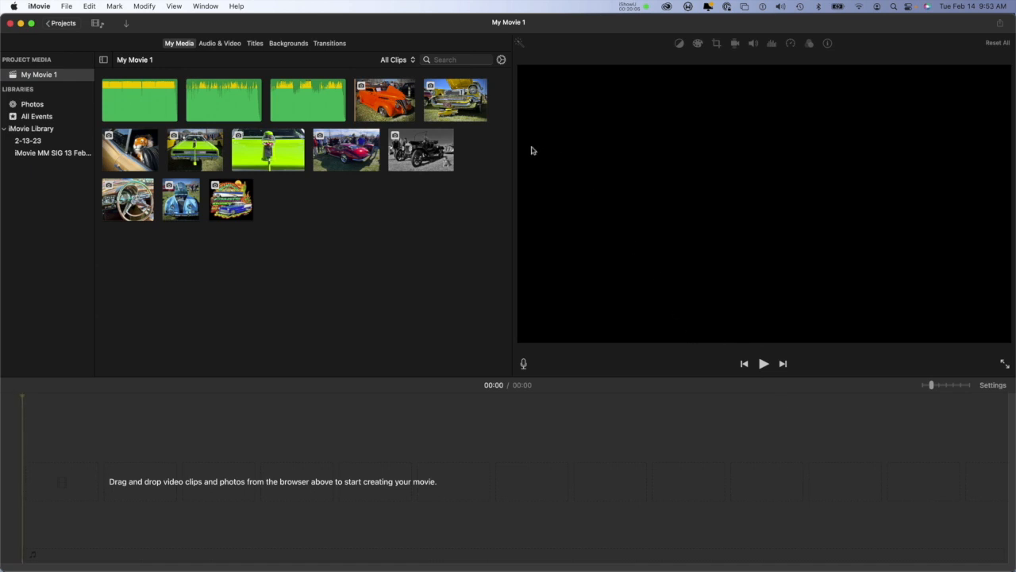
Step: Add the orange car photo to the empty timeline and select its clip there
left_click(389, 103)
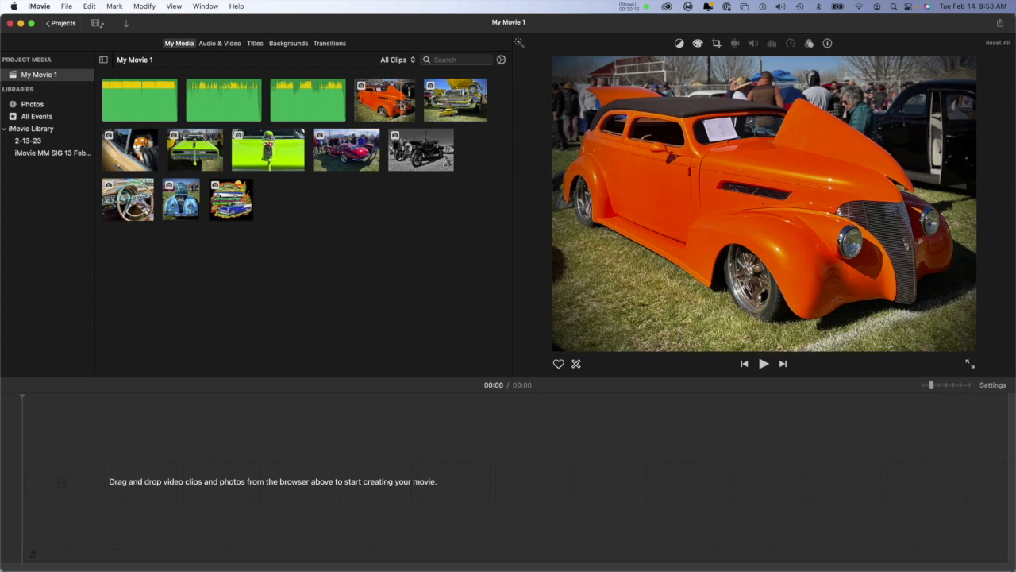
left_click(403, 105)
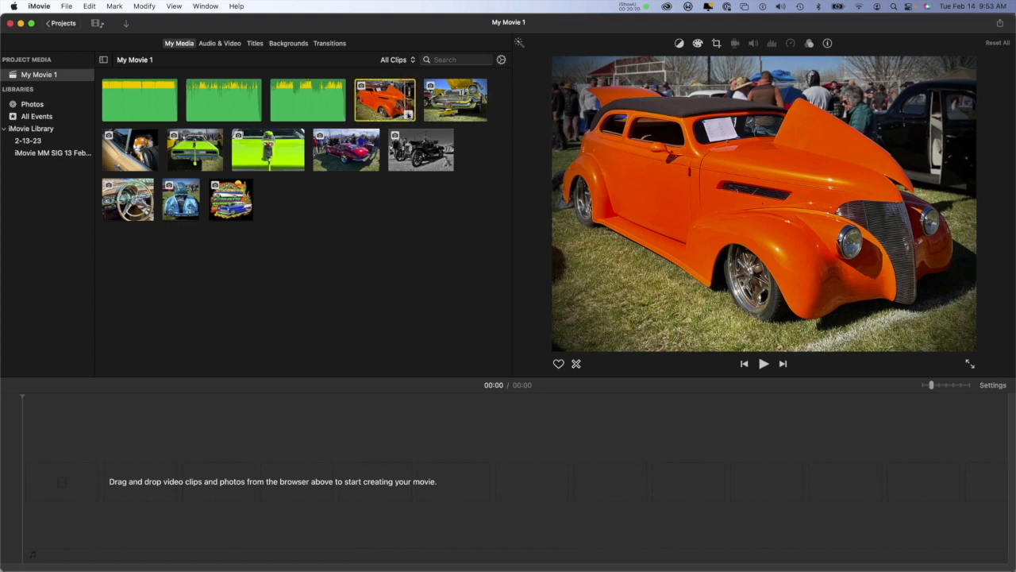
left_click(409, 117)
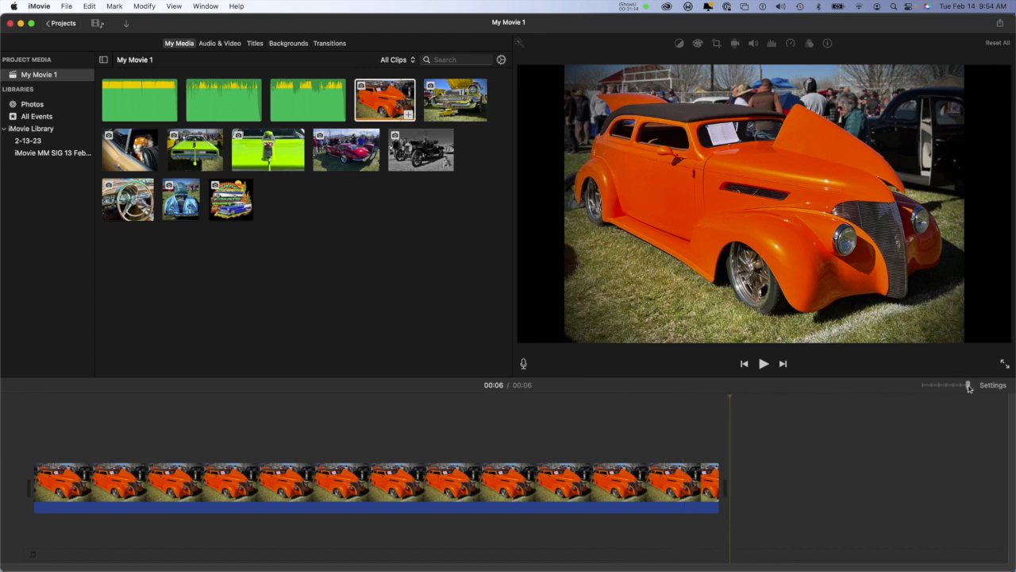
left_click_drag(968, 386, 948, 386)
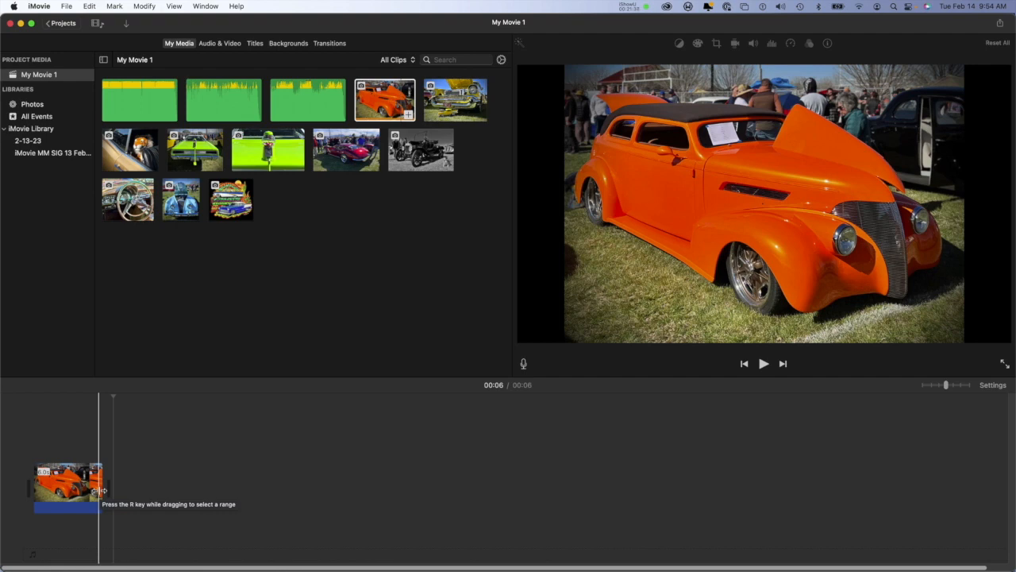
mouse_move(103, 491)
left_mouse_down()
mouse_move(159, 492)
mouse_move(98, 506)
left_mouse_up()
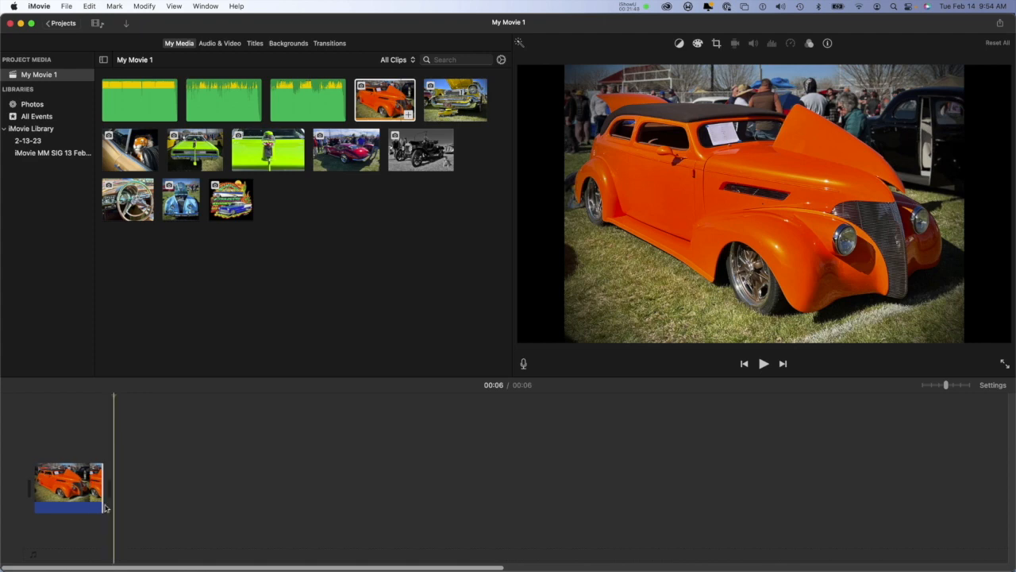
left_click(45, 476)
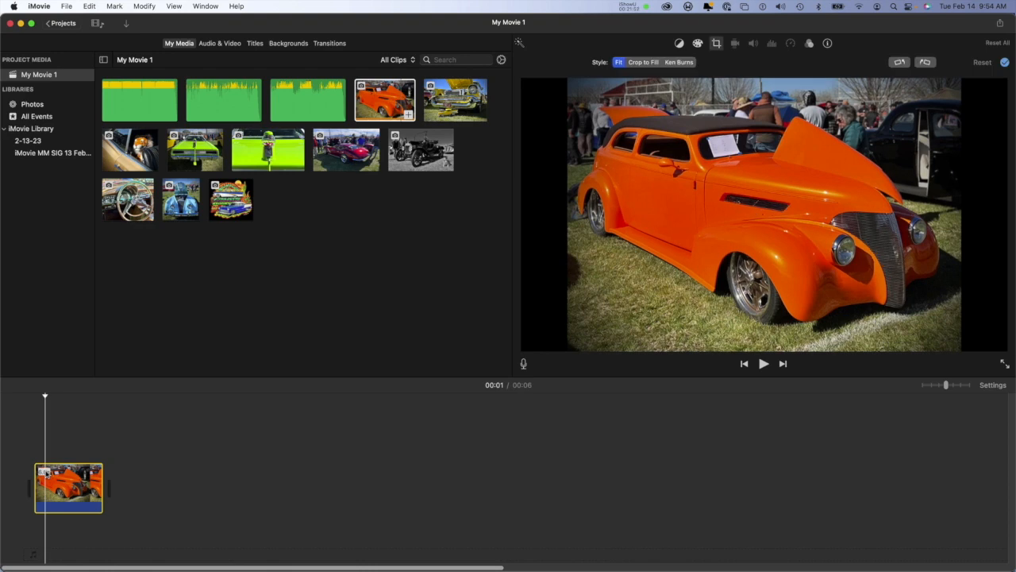
left_click(41, 474)
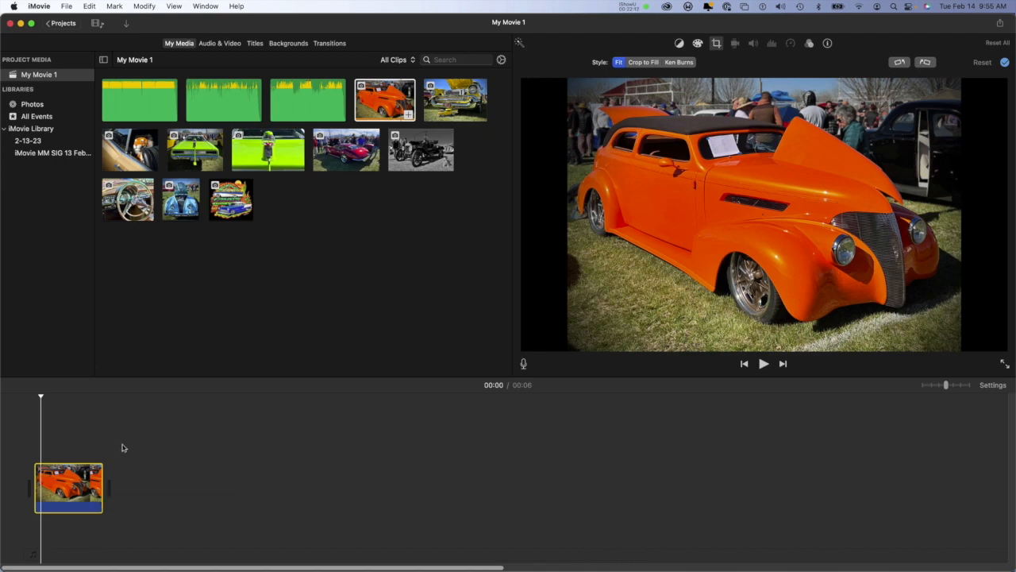
Step: Append the yellow car photo to the timeline and stack it as an overlay above the orange car clip
left_click(459, 108)
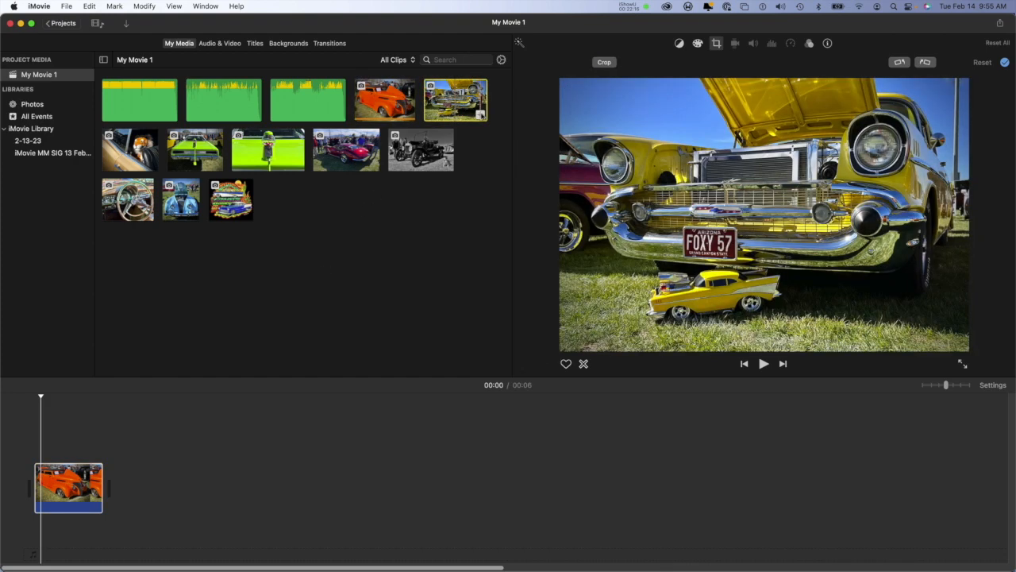
left_click(479, 113)
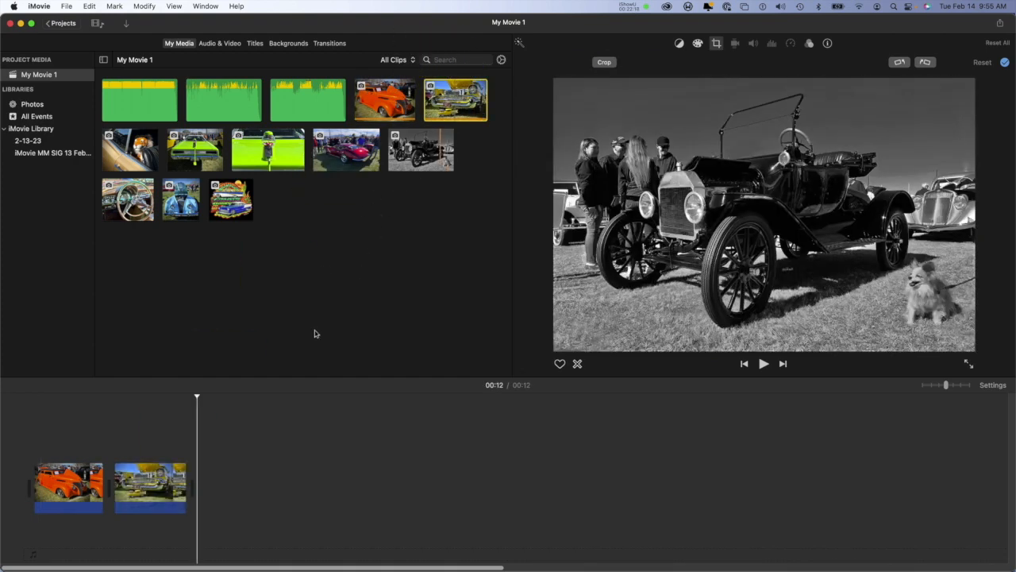
left_click_drag(152, 498, 68, 432)
left_click_drag(85, 492, 199, 481)
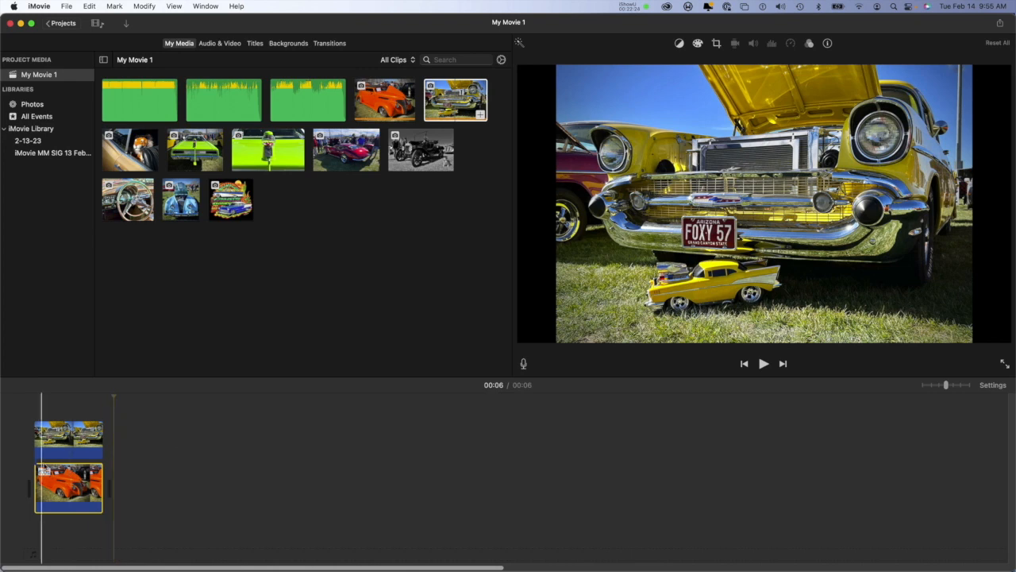
left_click(78, 436)
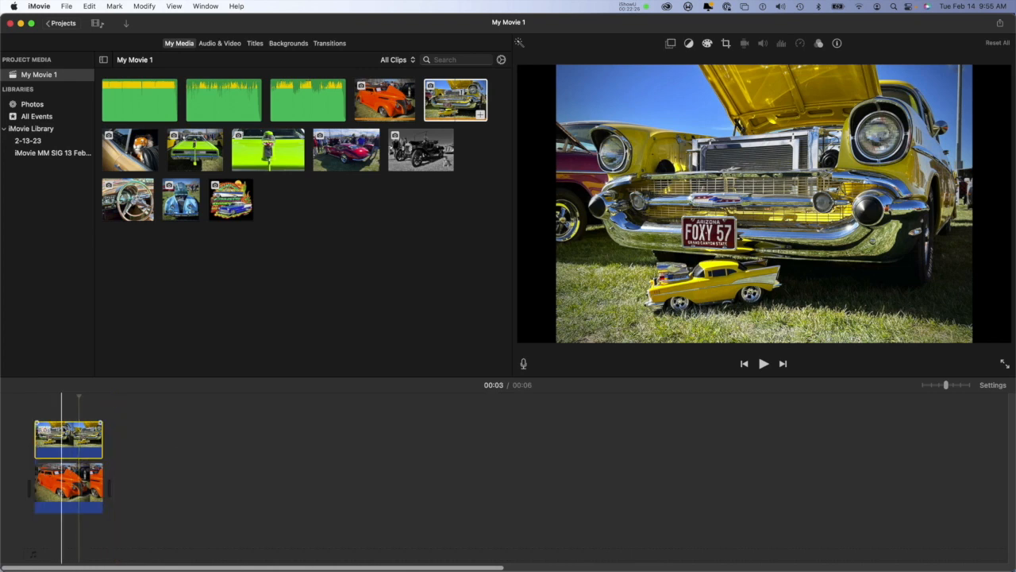
left_click(113, 437)
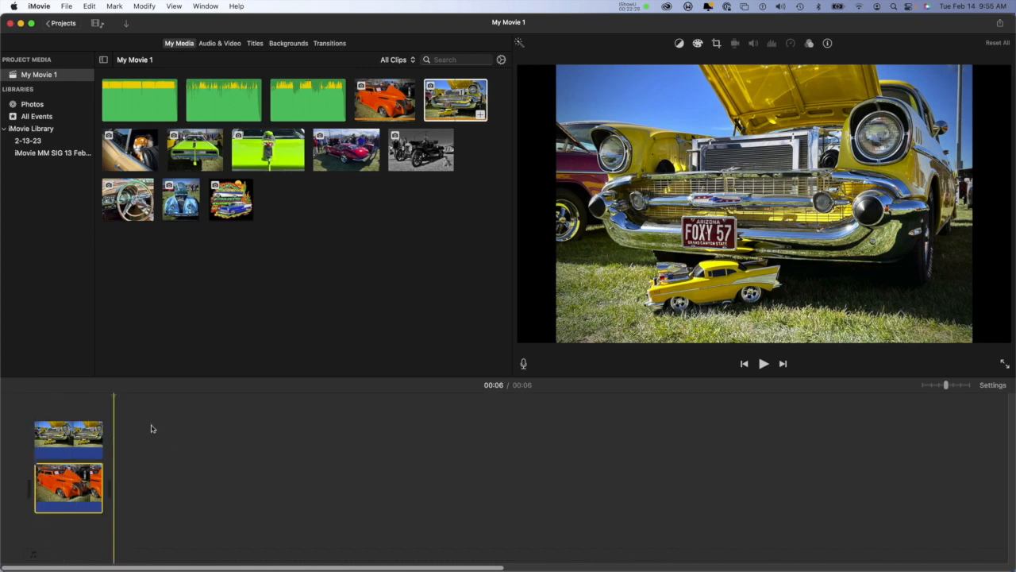
Step: Undo the overlay placement and the addition of the yellow car photo
key("super+z")
key("super+z")
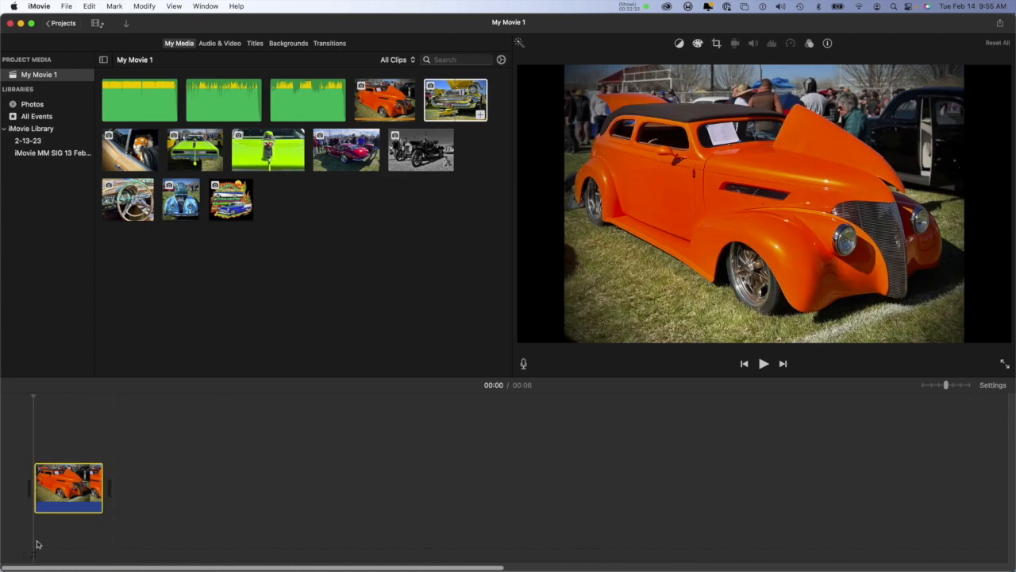
Step: Insert the yellow car photo before the orange car clip and append the photo of the toy tiger in the car window
left_click(476, 93)
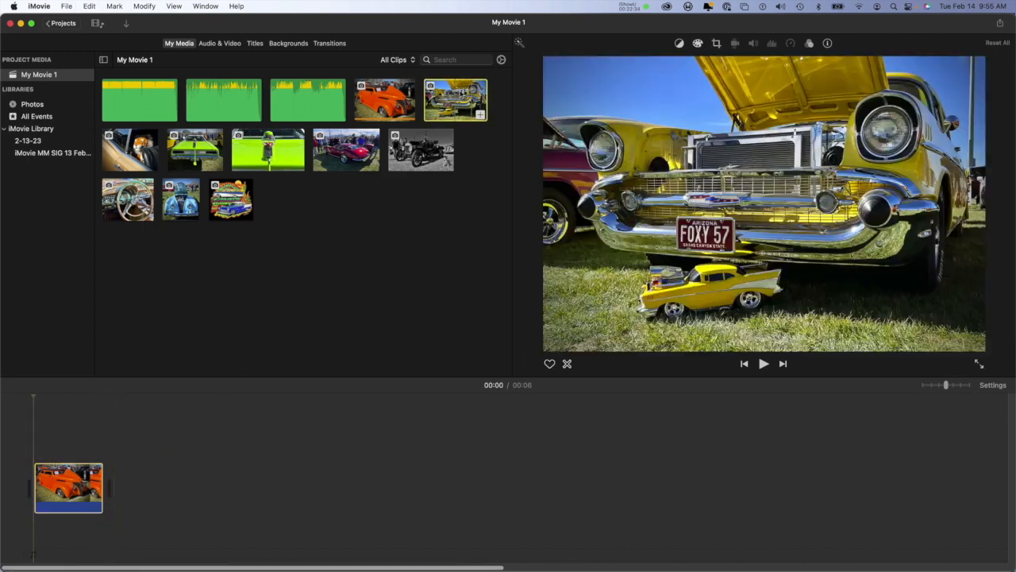
left_click_drag(384, 150, 19, 490)
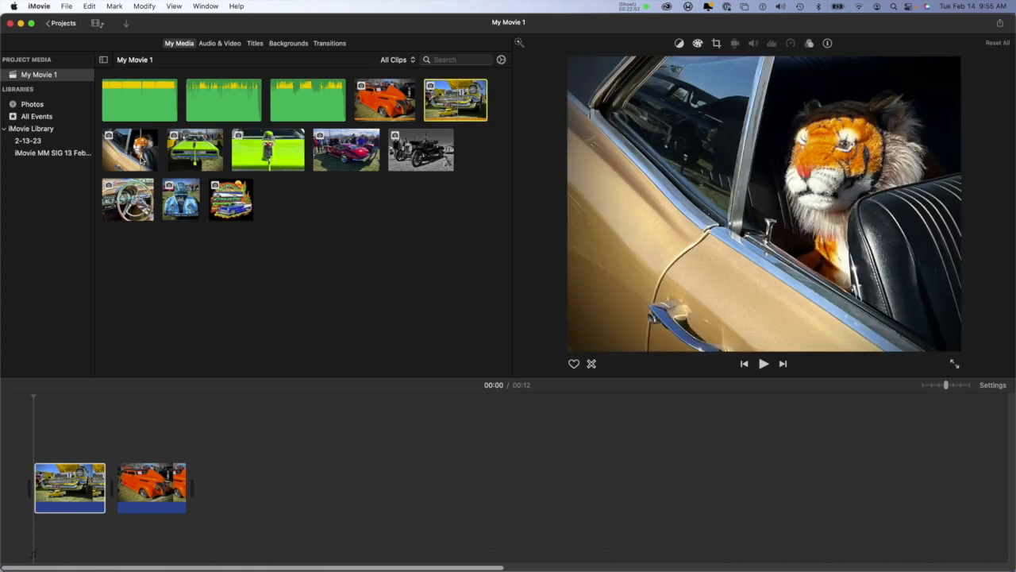
left_click(143, 155)
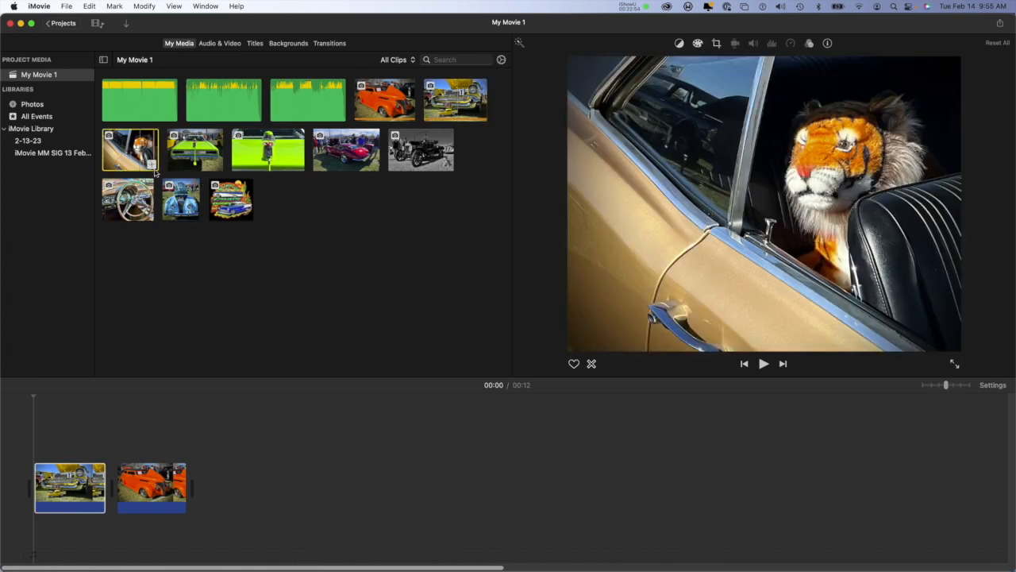
left_click(152, 165)
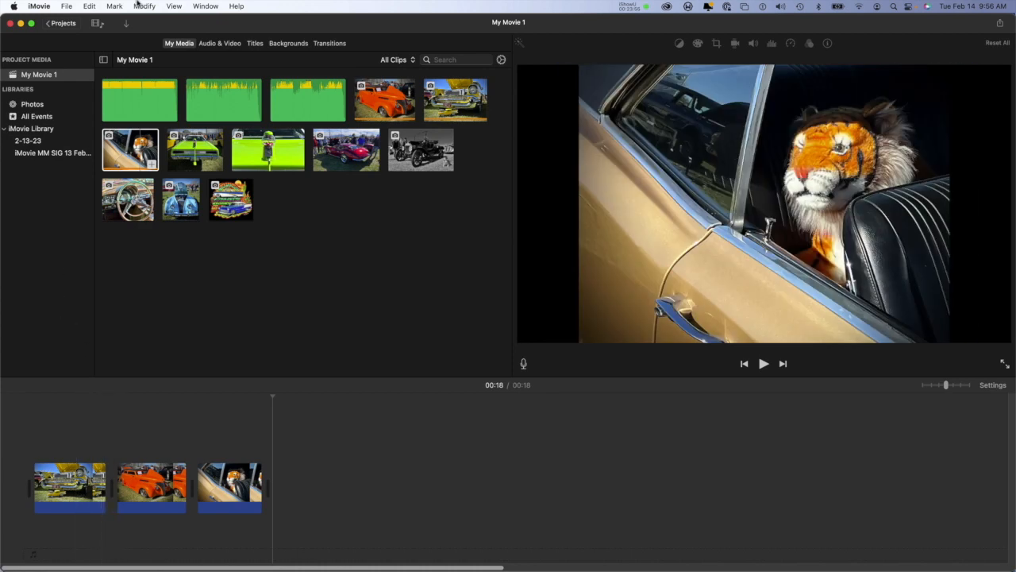
left_click(65, 6)
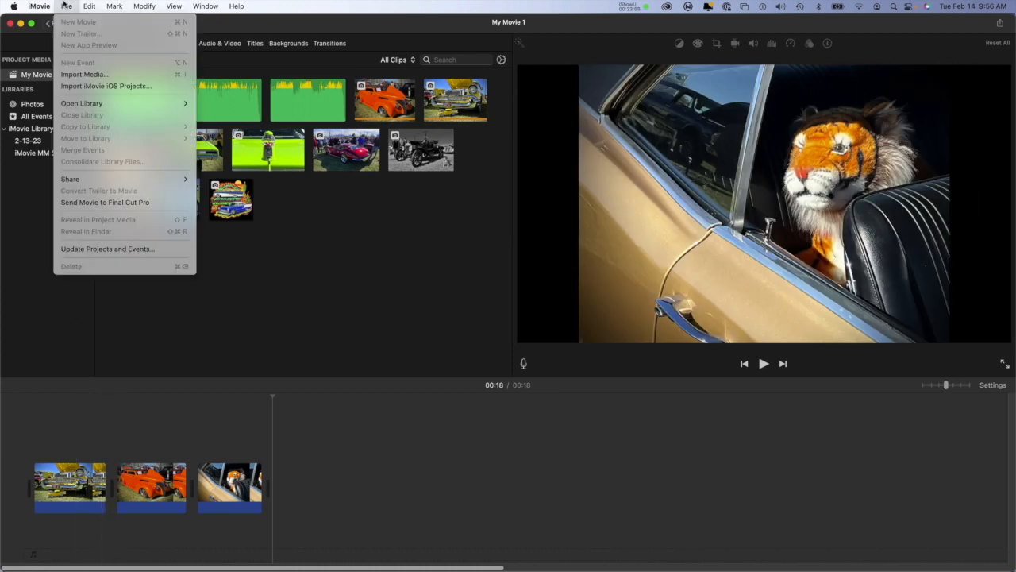
left_click(66, 6)
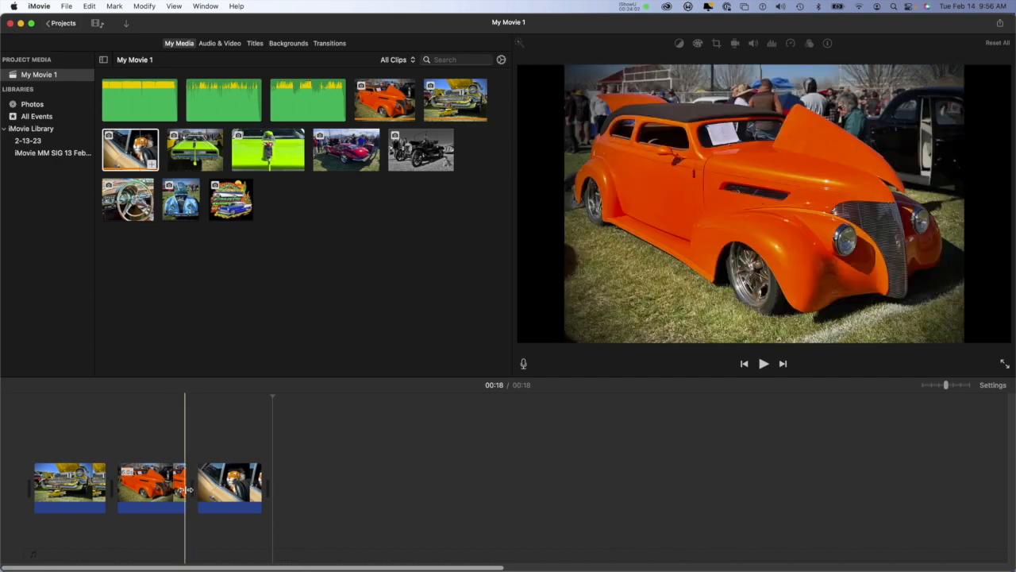
mouse_move(188, 489)
left_mouse_down()
mouse_move(215, 489)
mouse_move(185, 494)
left_mouse_up()
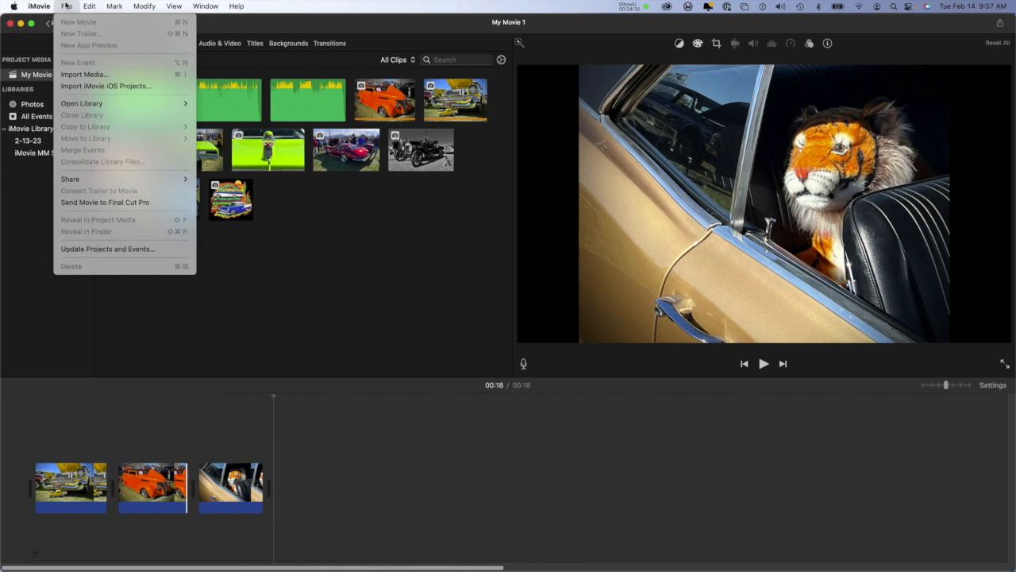
Step: Set the default photo duration to 10 s in the iMovie preferences and close them
mouse_move(41, 6)
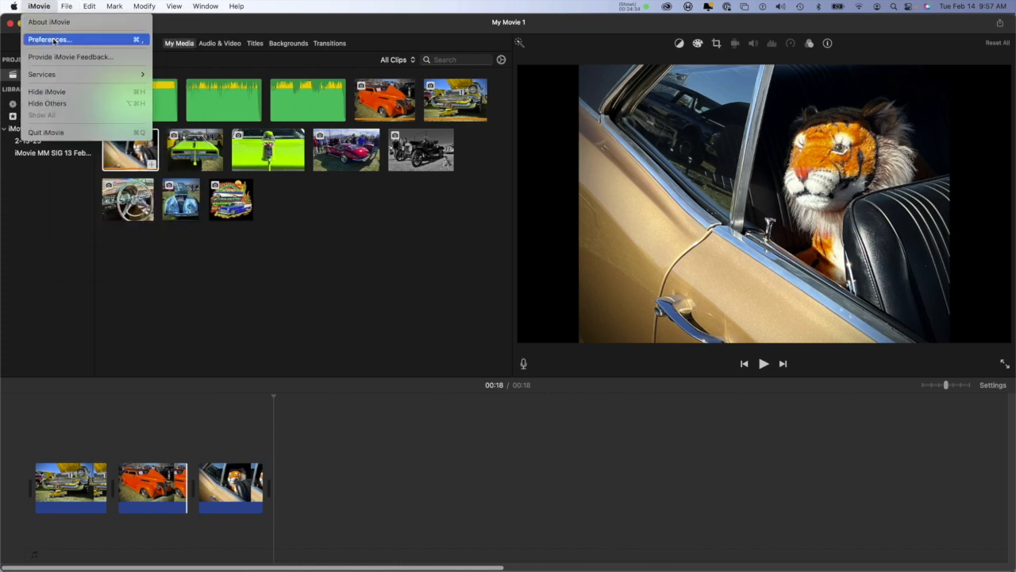
left_click(53, 40)
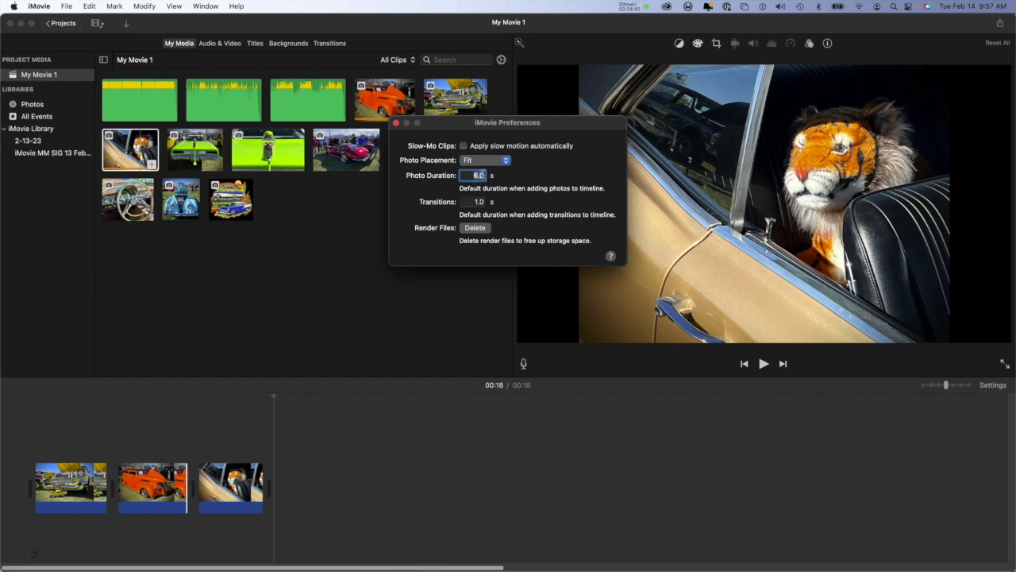
type("10")
key("Return")
left_click(359, 236)
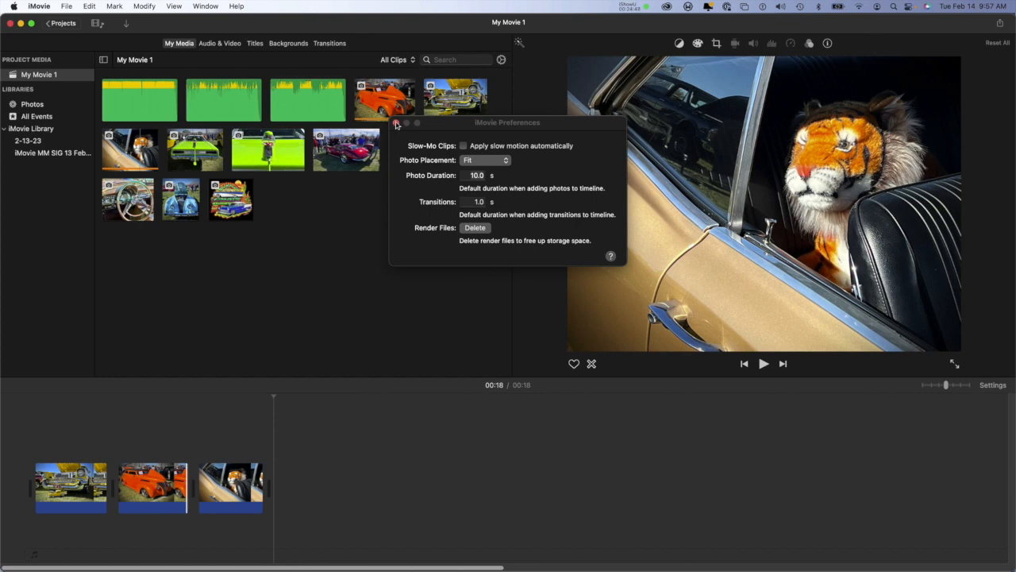
left_click(396, 125)
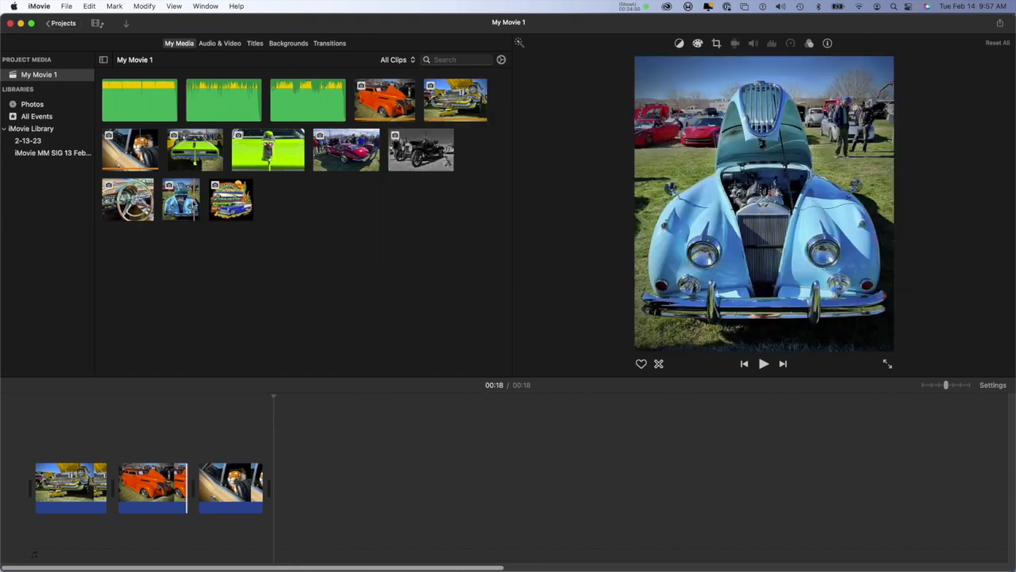
Step: Add the light blue car photo to the end of the timeline, after the toy tiger clip
left_click_drag(193, 200, 297, 464)
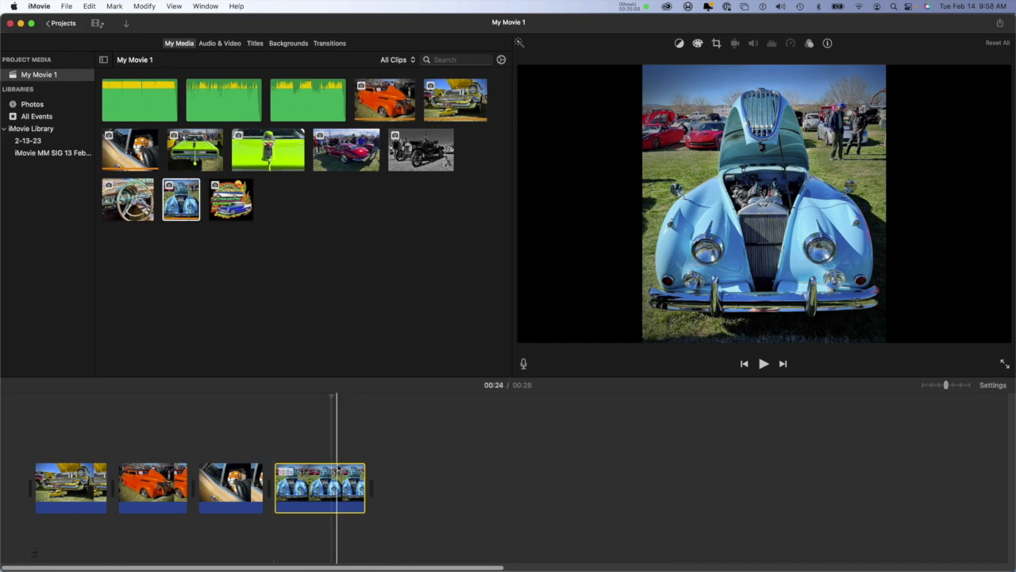
Step: Delete the light blue car clip from the end of the timeline and preview the remaining photos from the start
key("Delete")
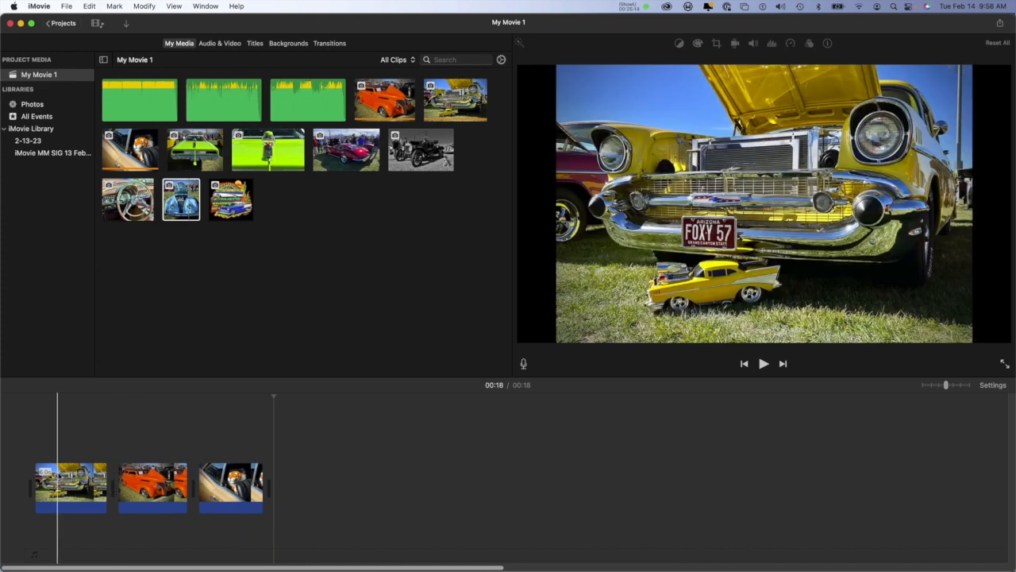
left_click(57, 476)
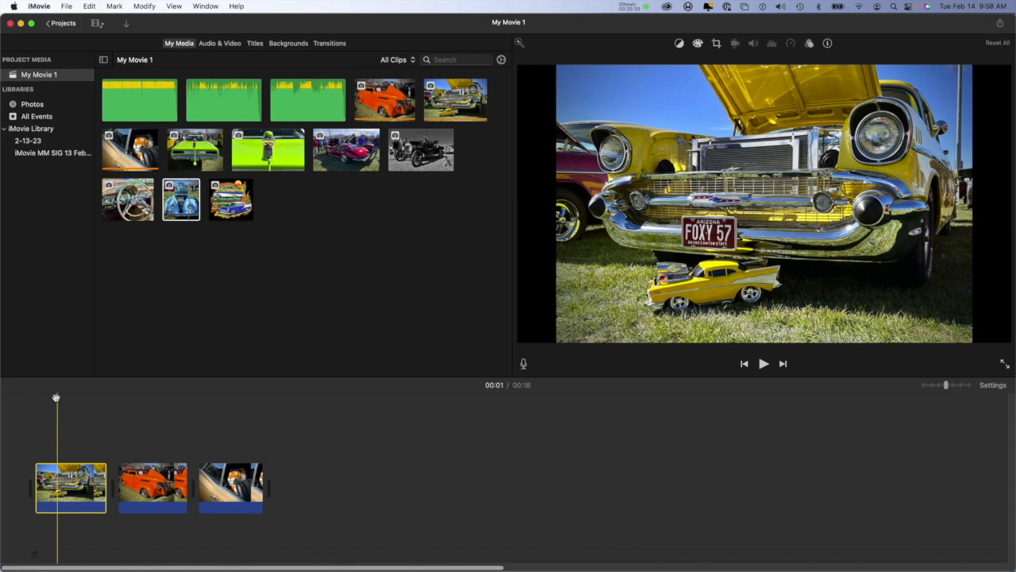
left_click_drag(55, 397, 1, 402)
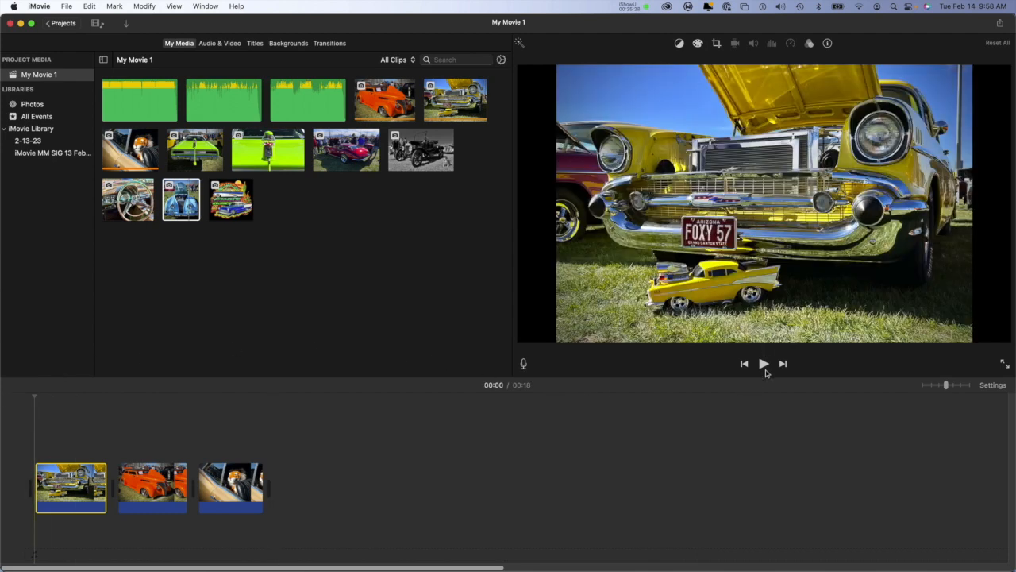
left_click(763, 364)
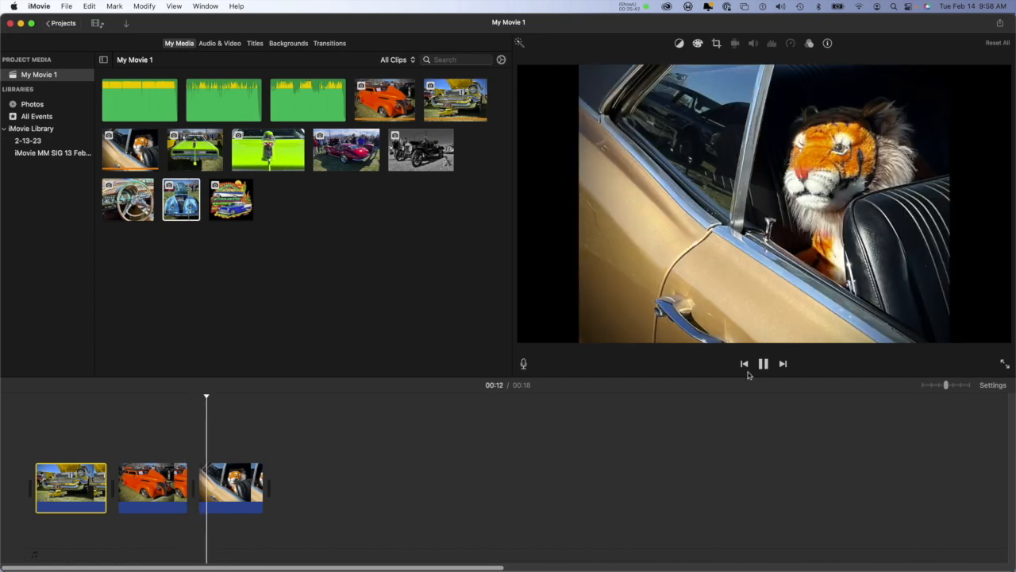
left_click(764, 364)
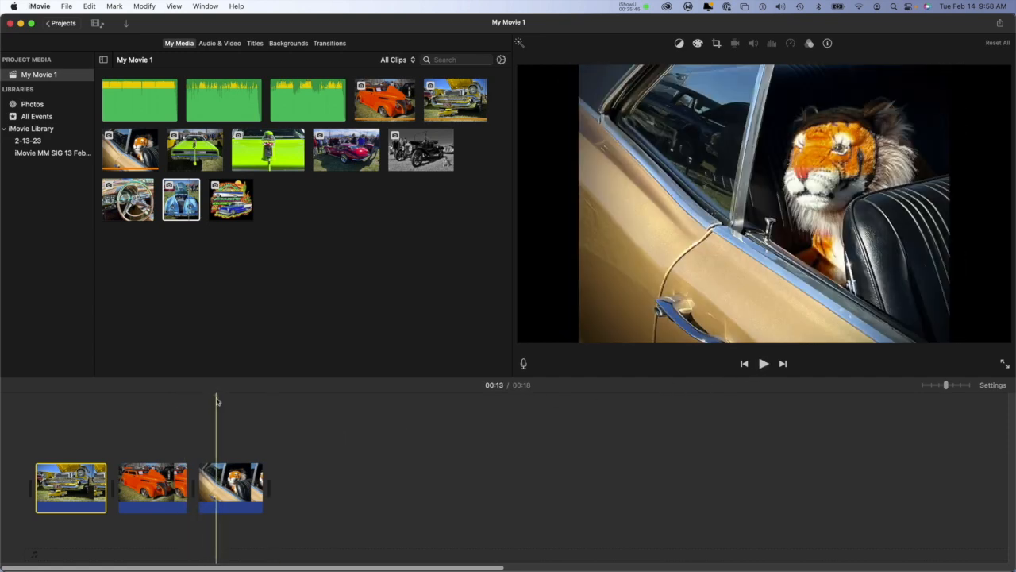
left_click_drag(218, 400, 64, 420)
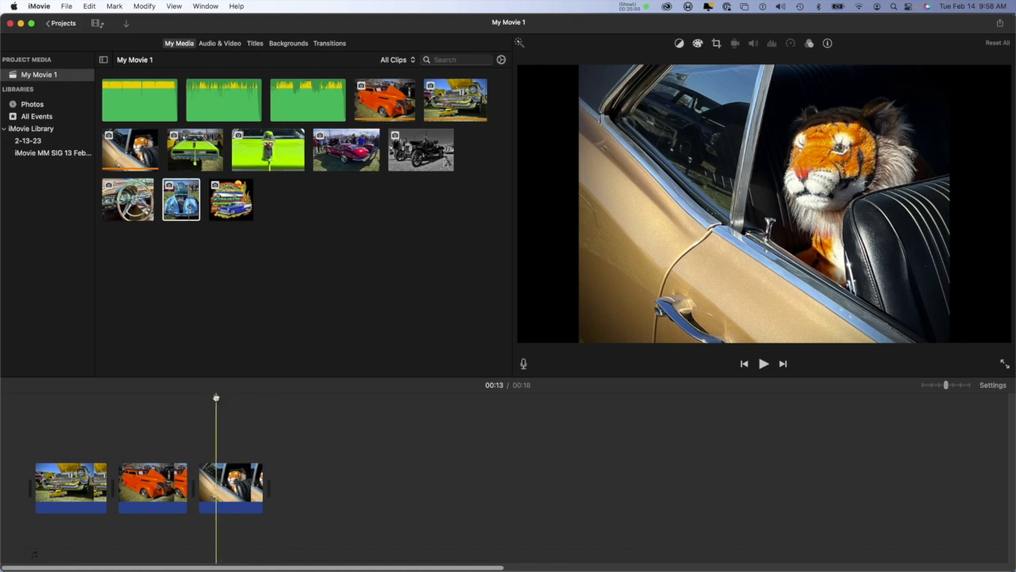
left_click_drag(215, 397, 2, 419)
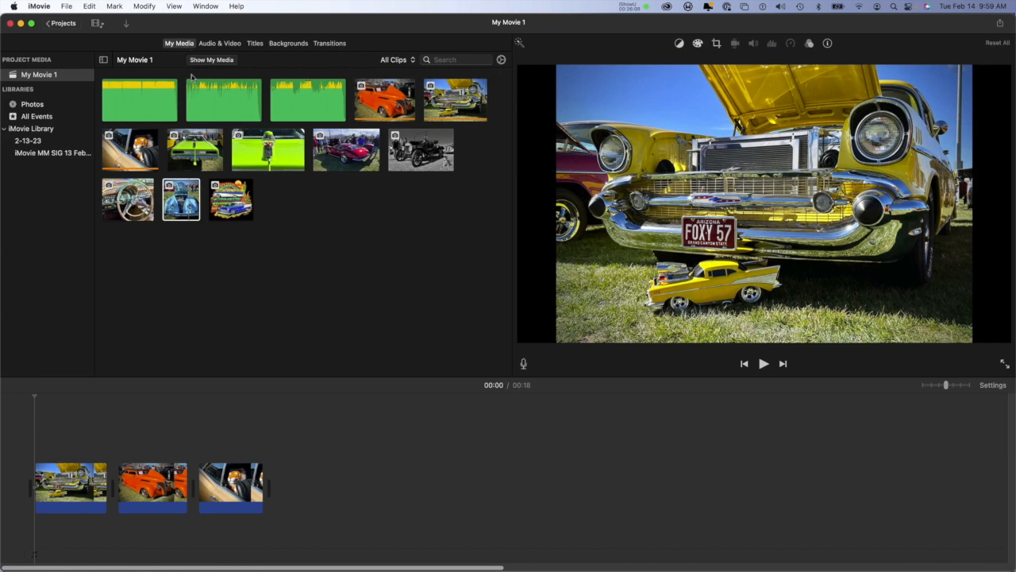
Step: Browse the available sound effects and their categories, the titles, the maps and backgrounds, and the transitions
left_click(216, 46)
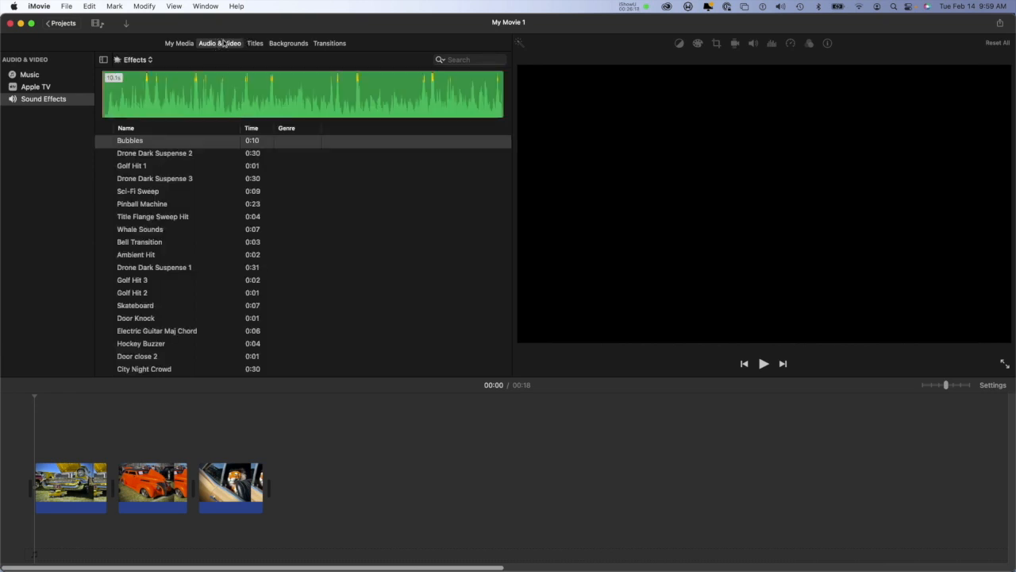
left_click(150, 62)
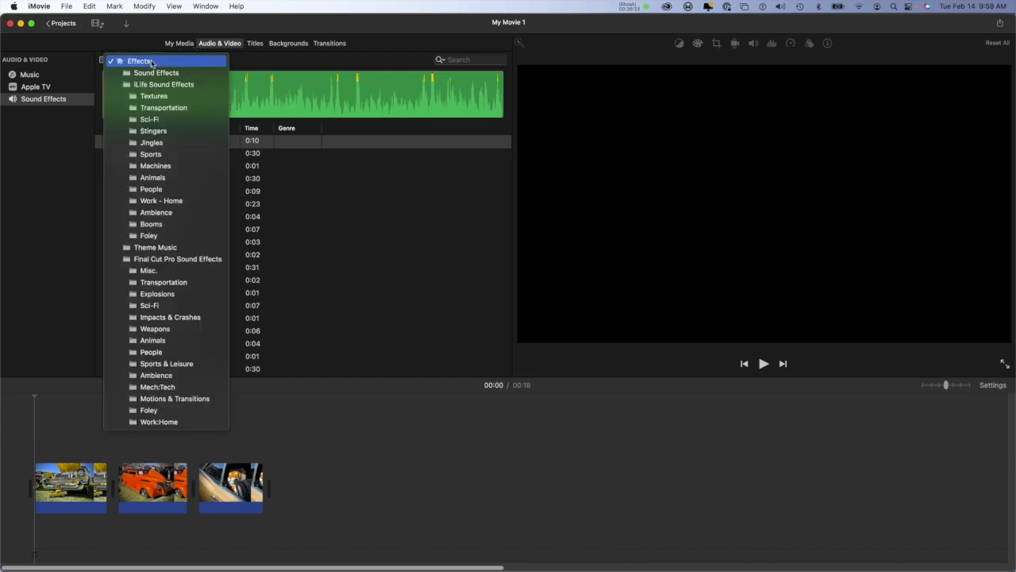
left_click(153, 39)
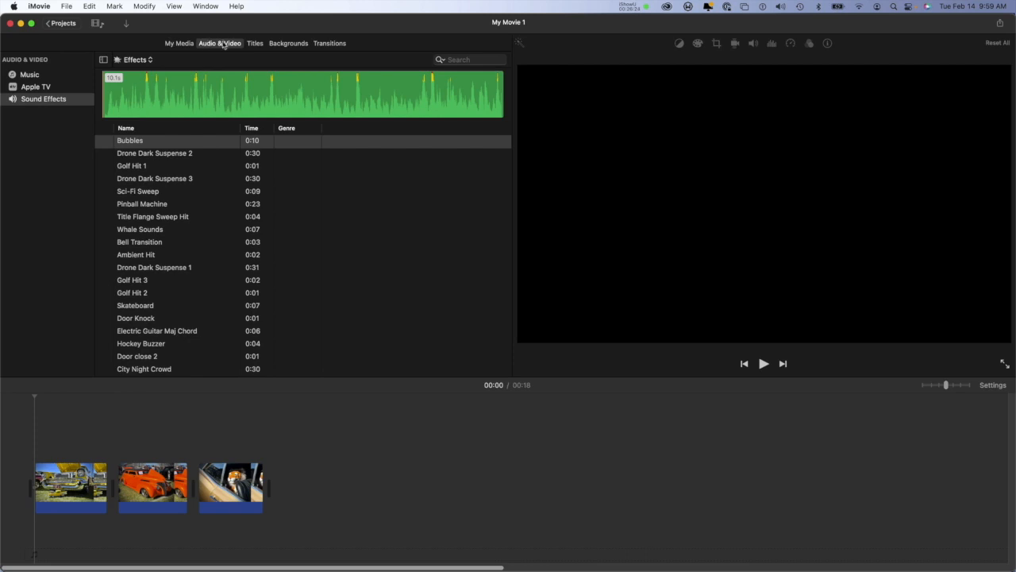
left_click(254, 44)
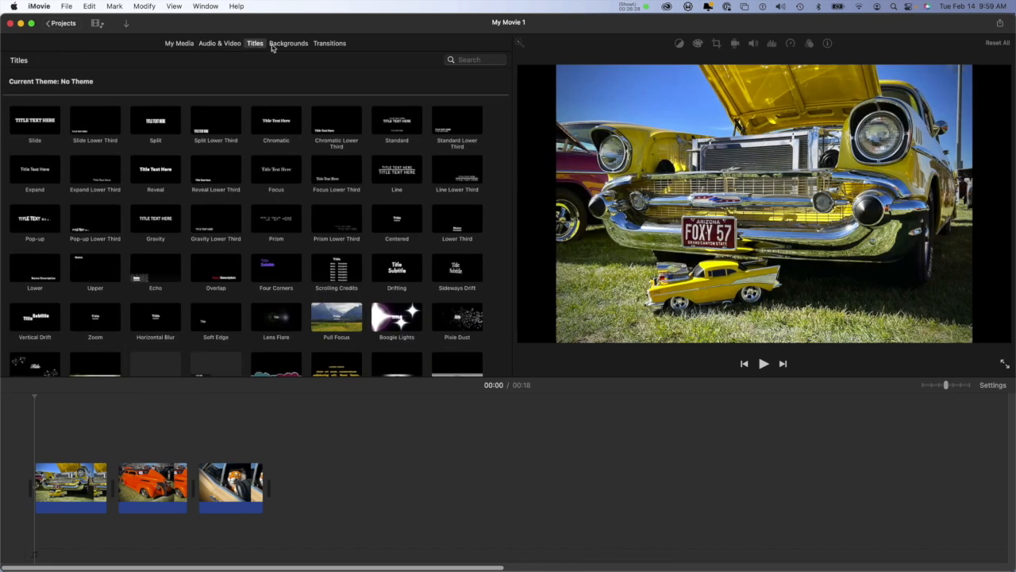
left_click(292, 46)
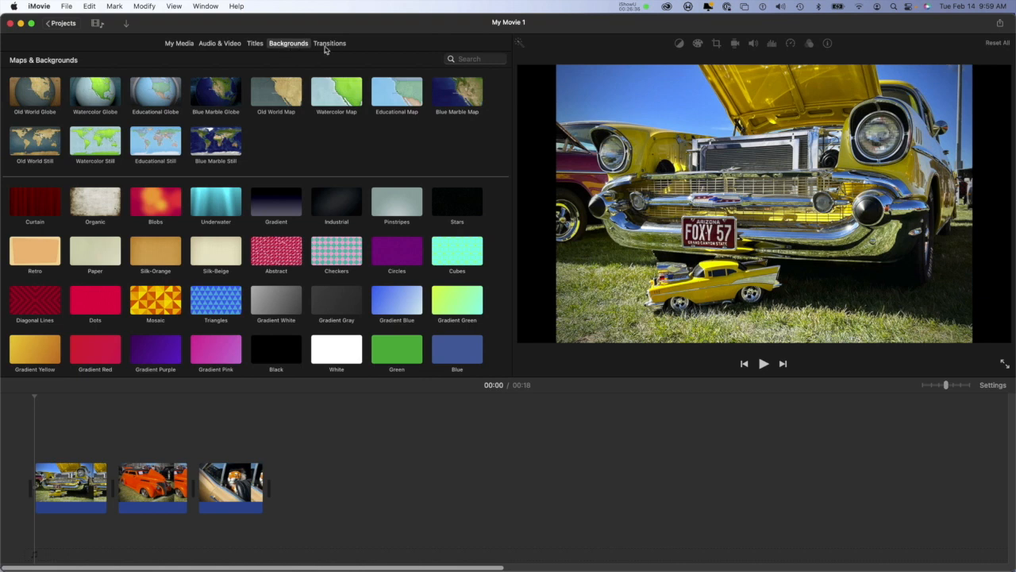
left_click(327, 45)
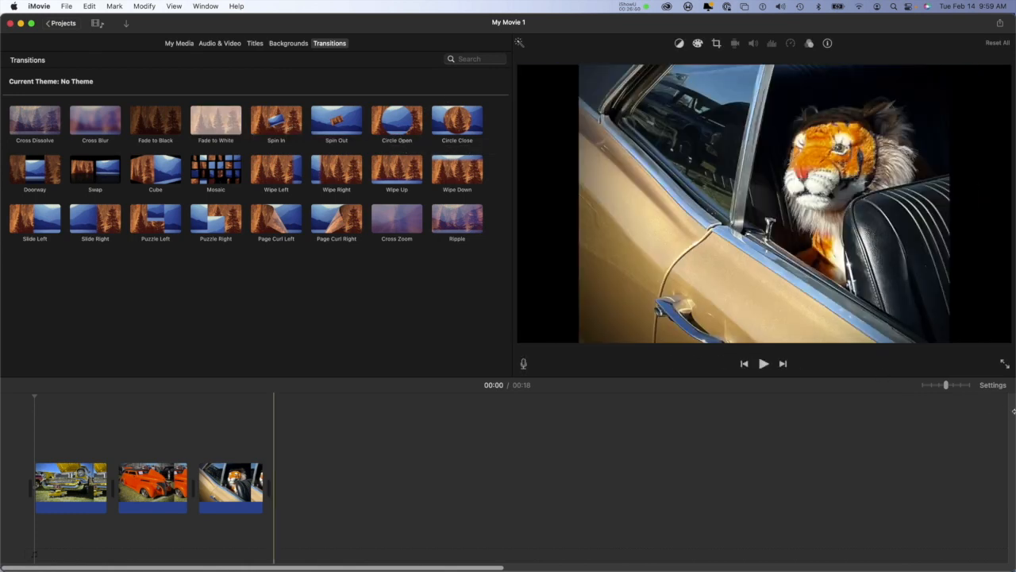
Step: Turn on Fade in from black in the project settings and return the playhead to the start of the movie
left_click(992, 385)
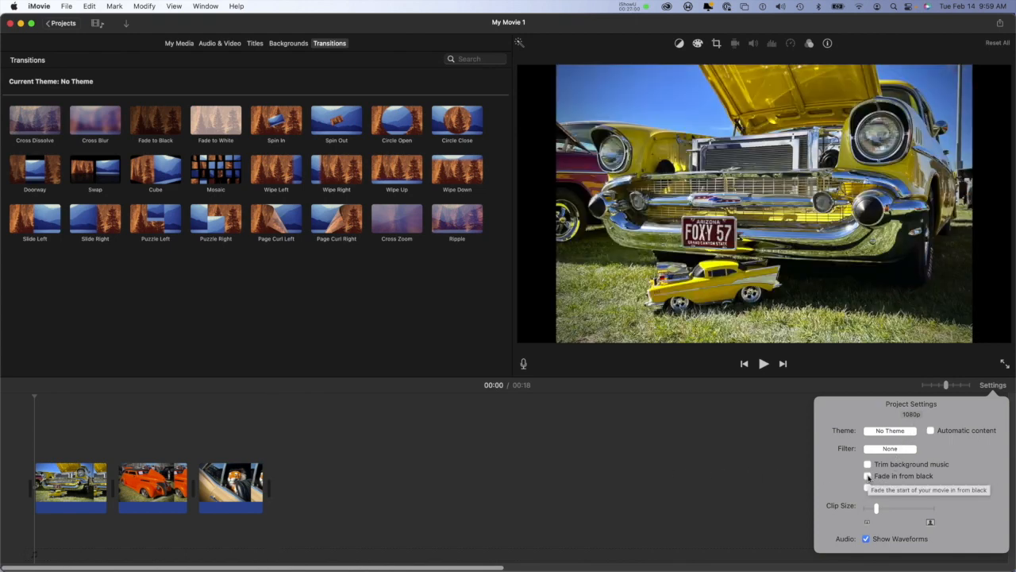
left_click(867, 476)
left_click(751, 474)
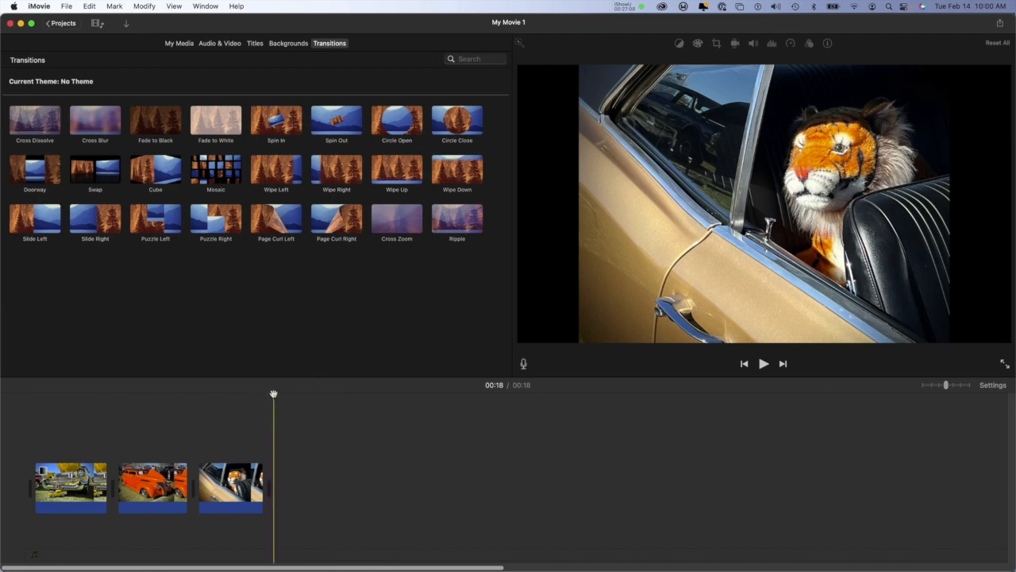
left_click_drag(129, 395, 1, 401)
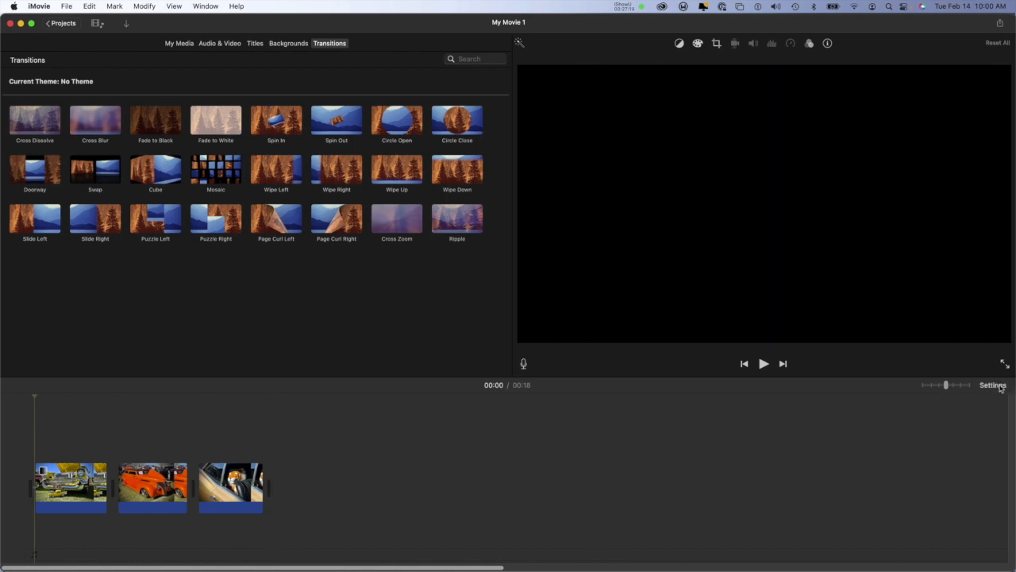
left_click(1001, 386)
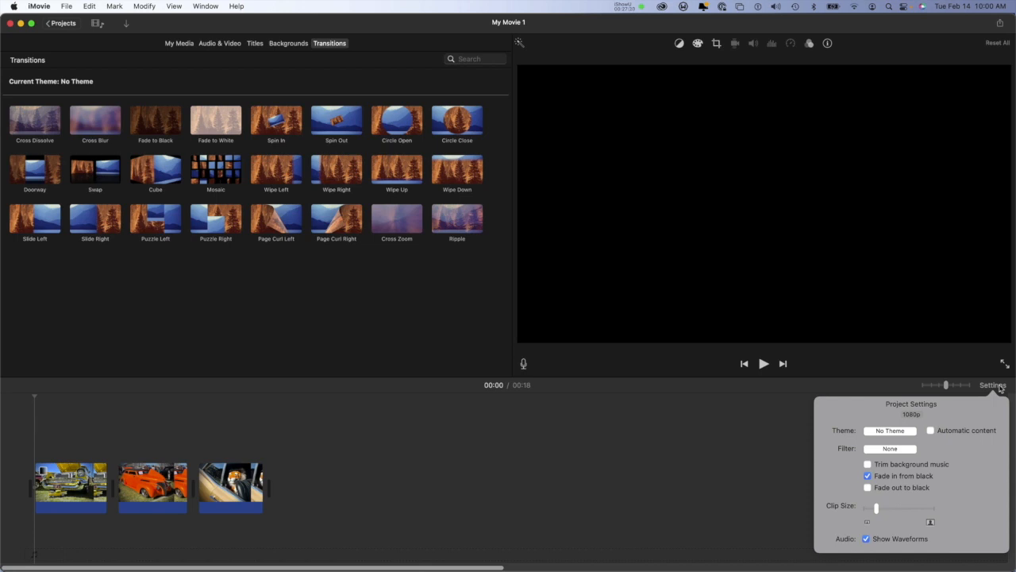
left_click(999, 388)
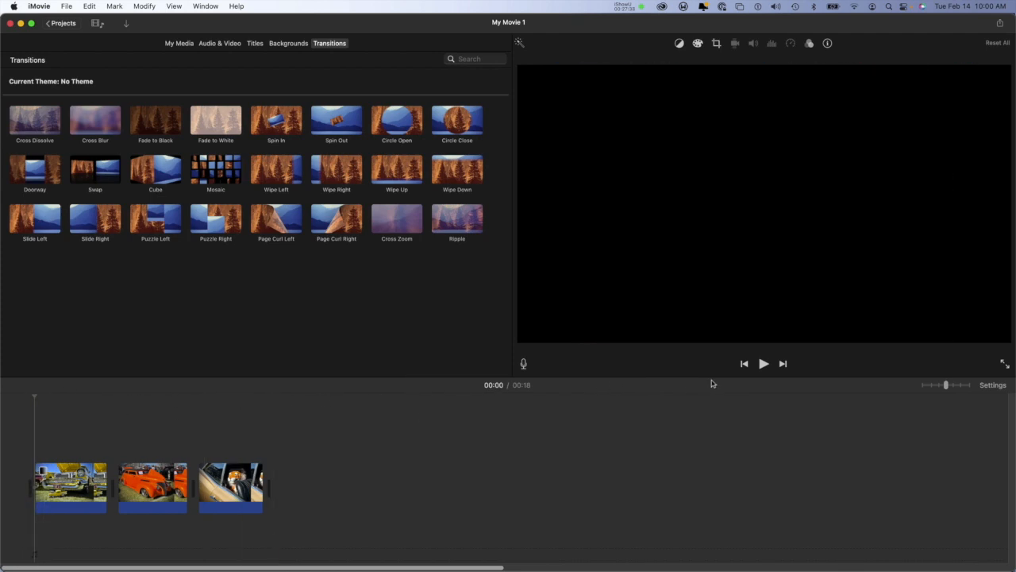
Step: Play the movie's opening twice to check the fade from black, returning the playhead to the start each time
left_click(765, 364)
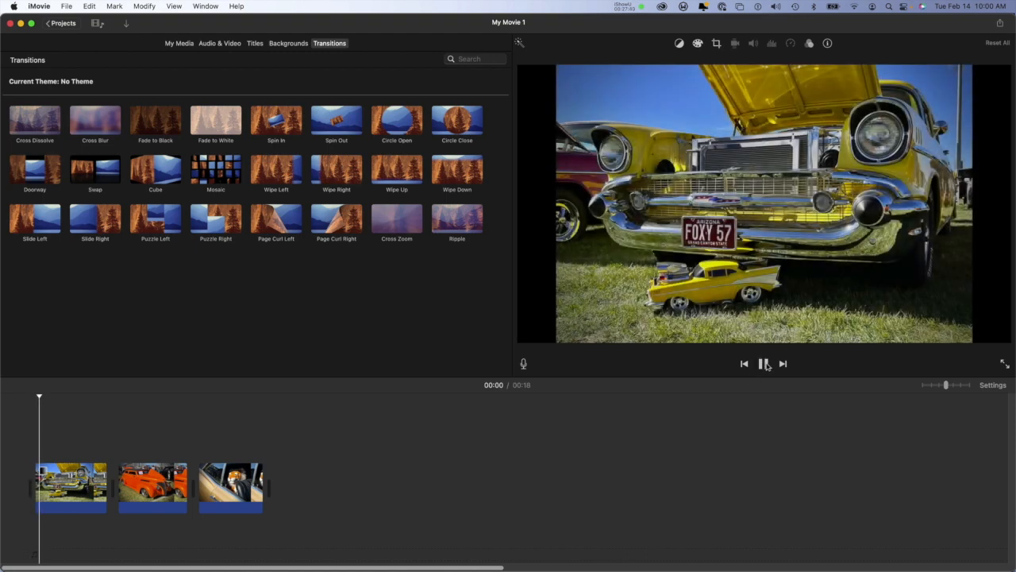
left_click(765, 364)
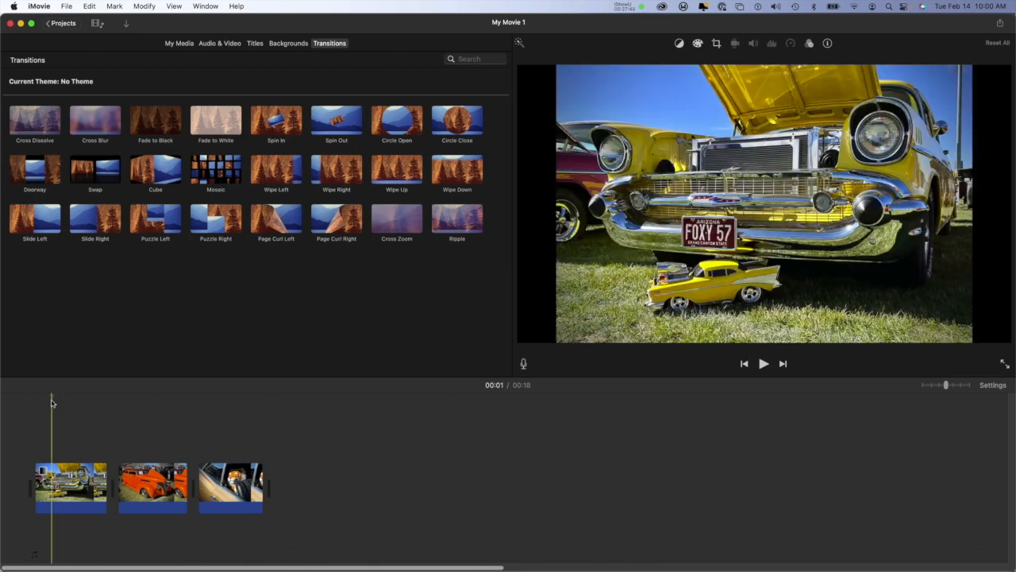
left_click_drag(52, 397, 34, 399)
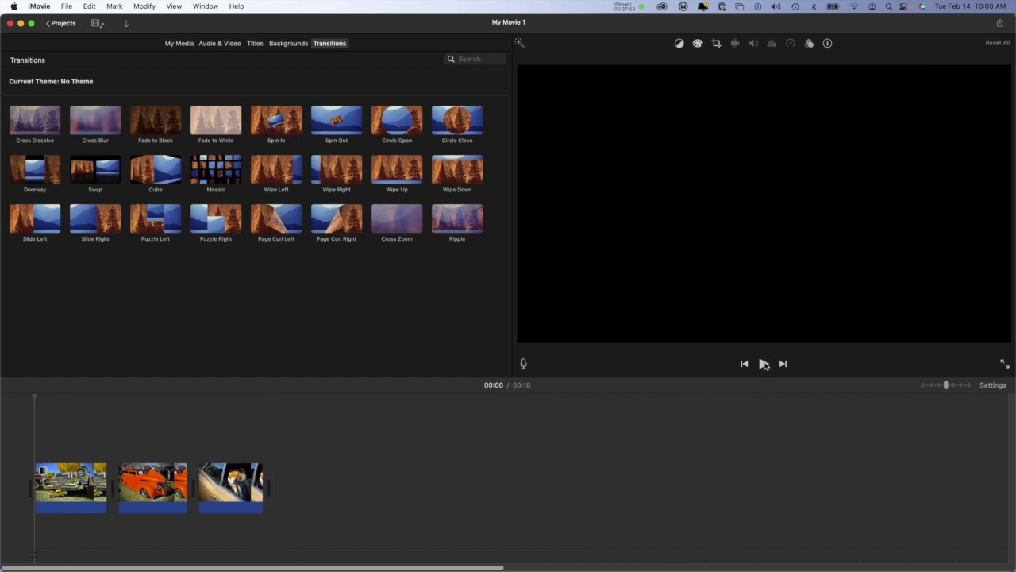
left_click(763, 363)
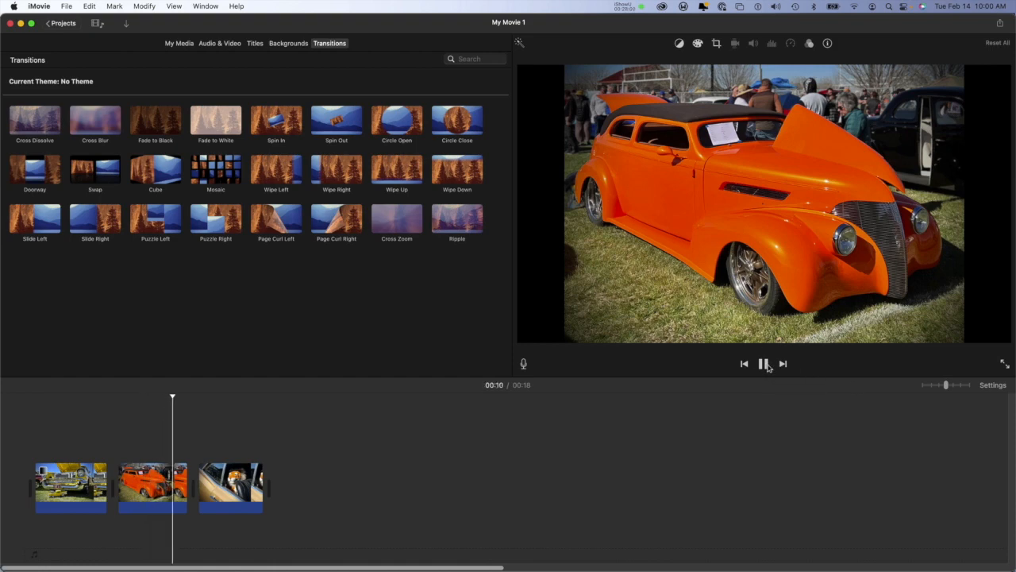
left_click(763, 363)
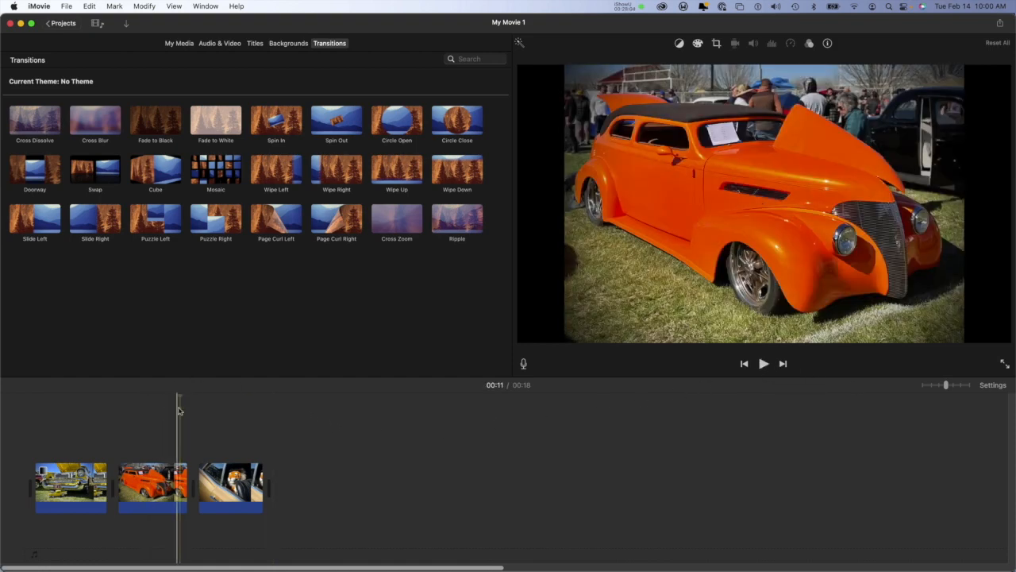
left_click_drag(180, 397, 34, 401)
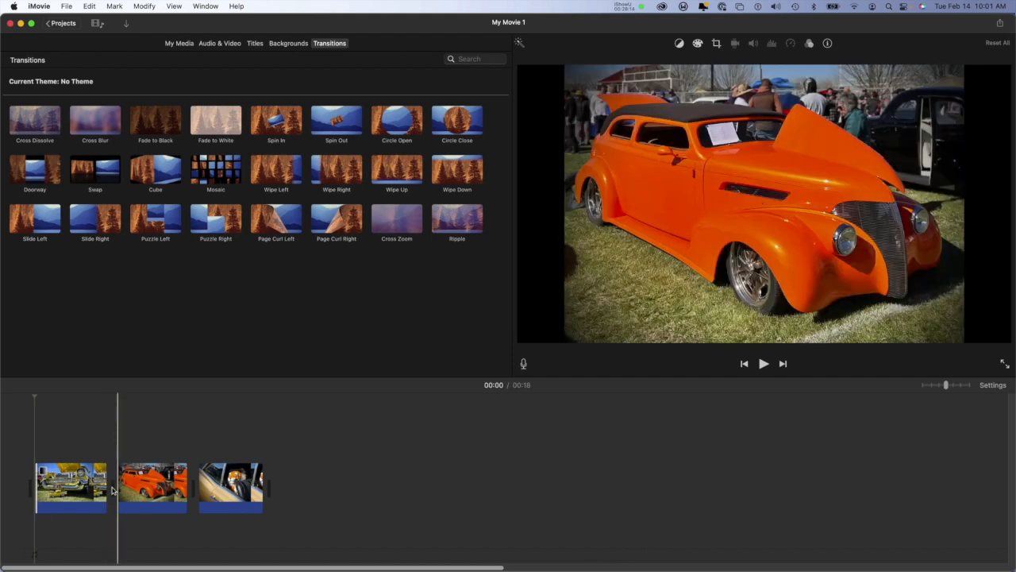
Step: Open the Precision Editor at the cut between the yellow and orange car clips and close it without edits
double_click(112, 491)
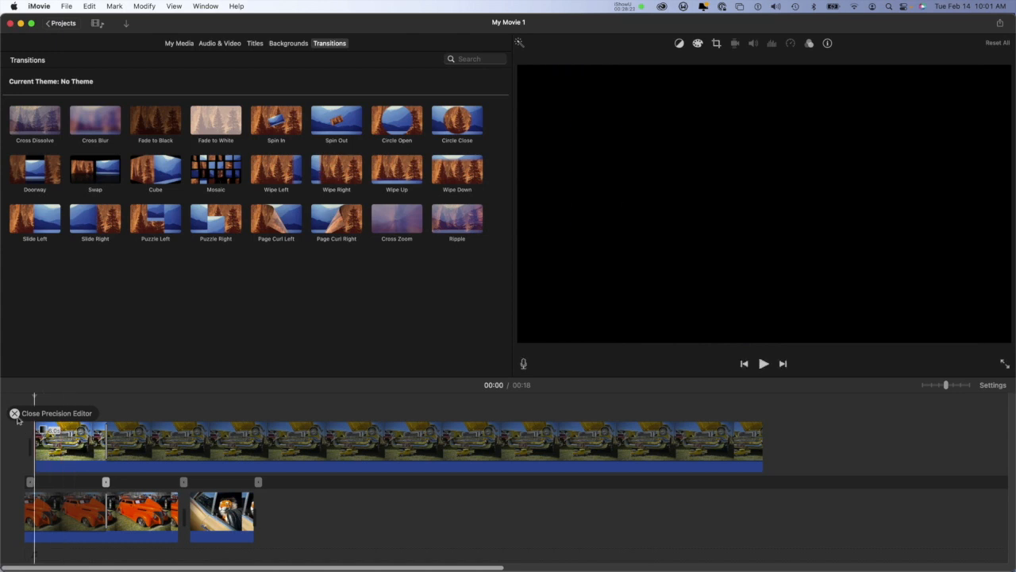
left_click(14, 413)
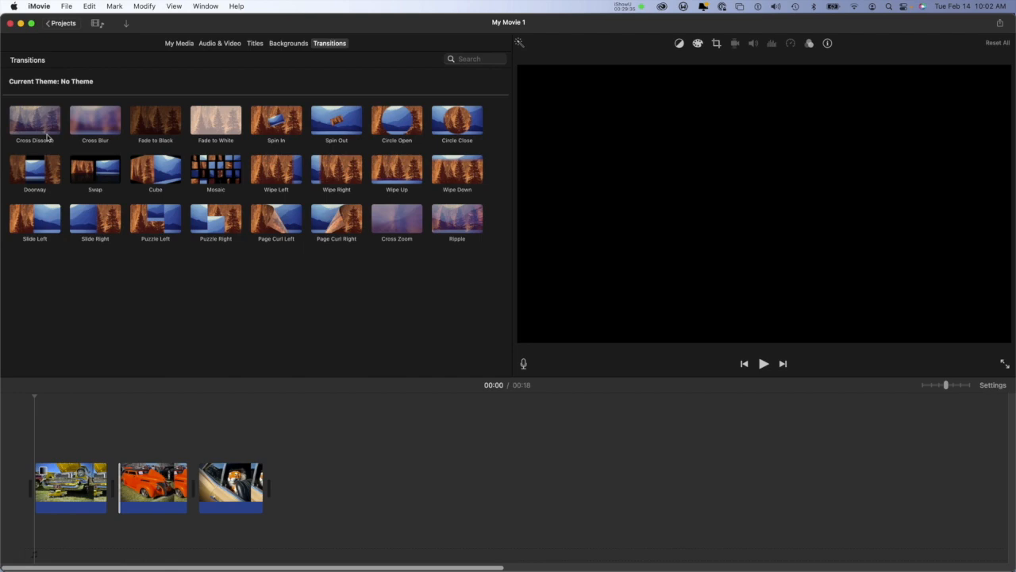
Step: Add a Cross Dissolve transition at both cuts between the three photo clips and play the movie to check them
left_click_drag(46, 136, 110, 494)
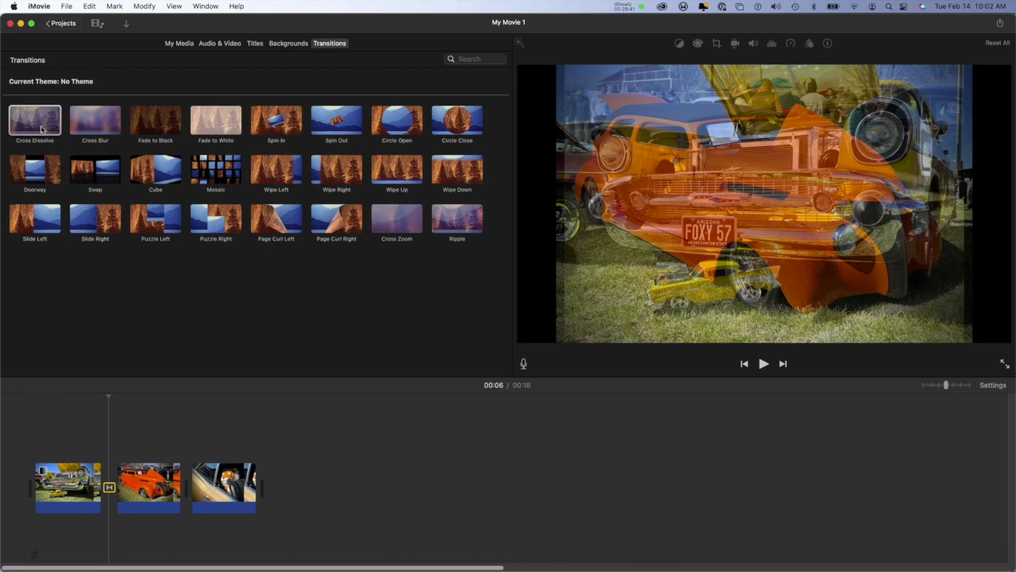
left_click_drag(41, 129, 191, 496)
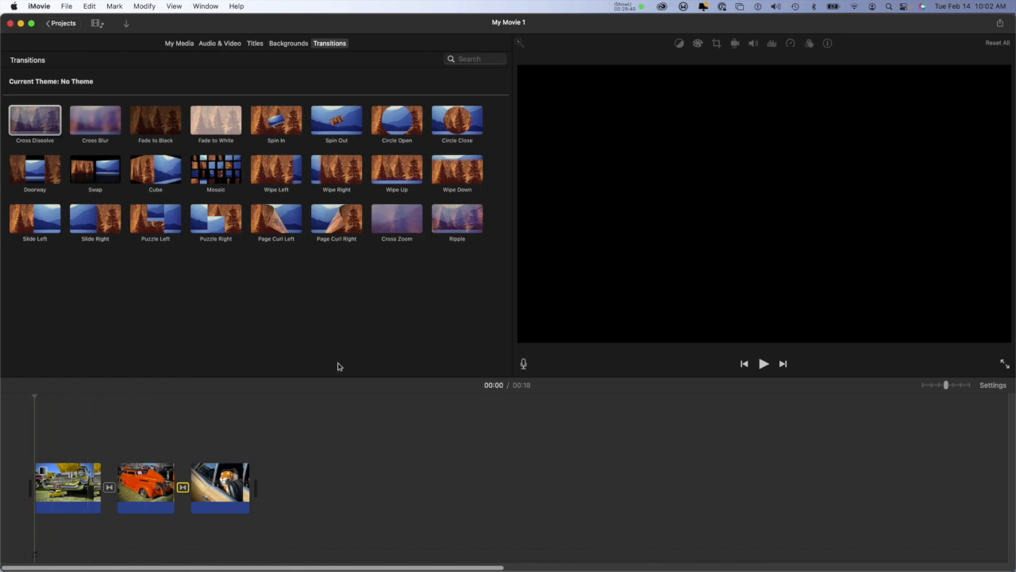
left_click(762, 364)
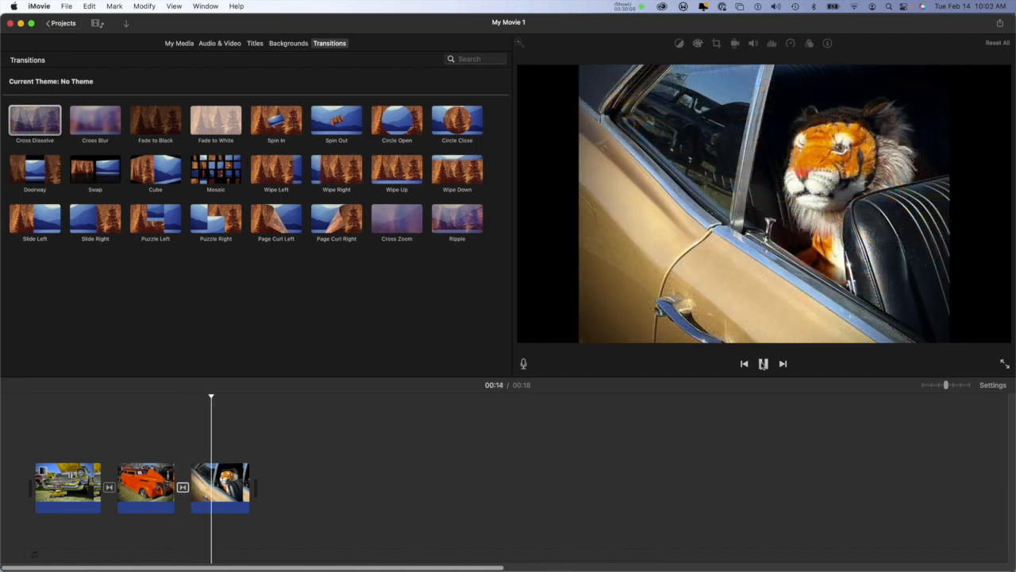
left_click(763, 363)
Step: Set the Cross Dissolve duration to 2 seconds for all transitions and play the movie to check the slower dissolves
left_click(183, 487)
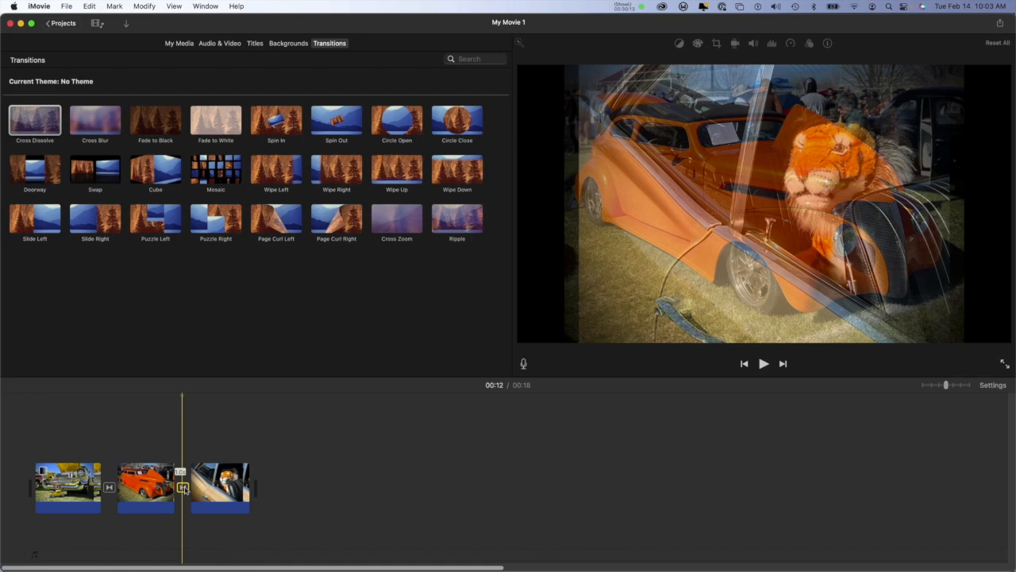
double_click(183, 486)
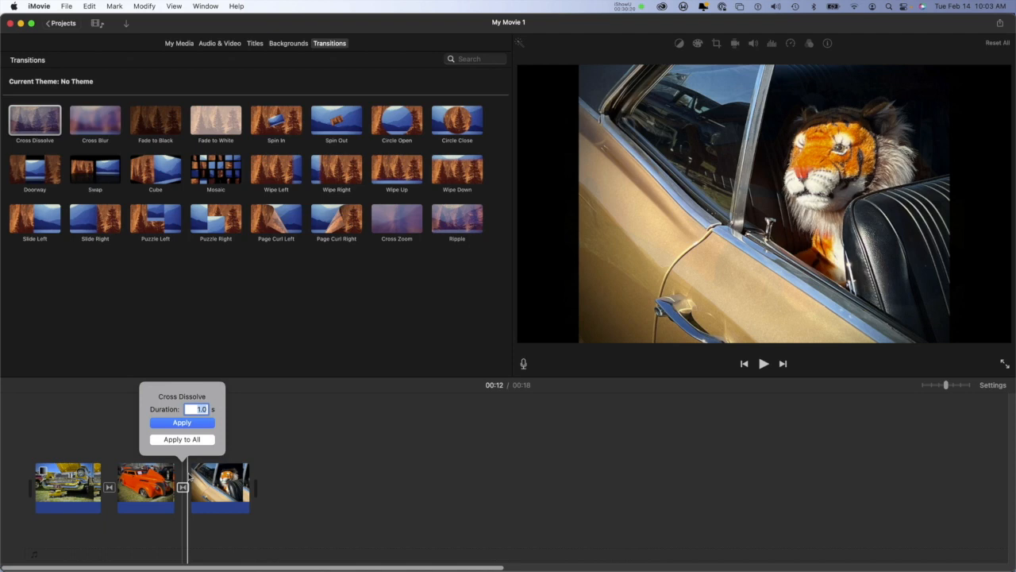
type("2")
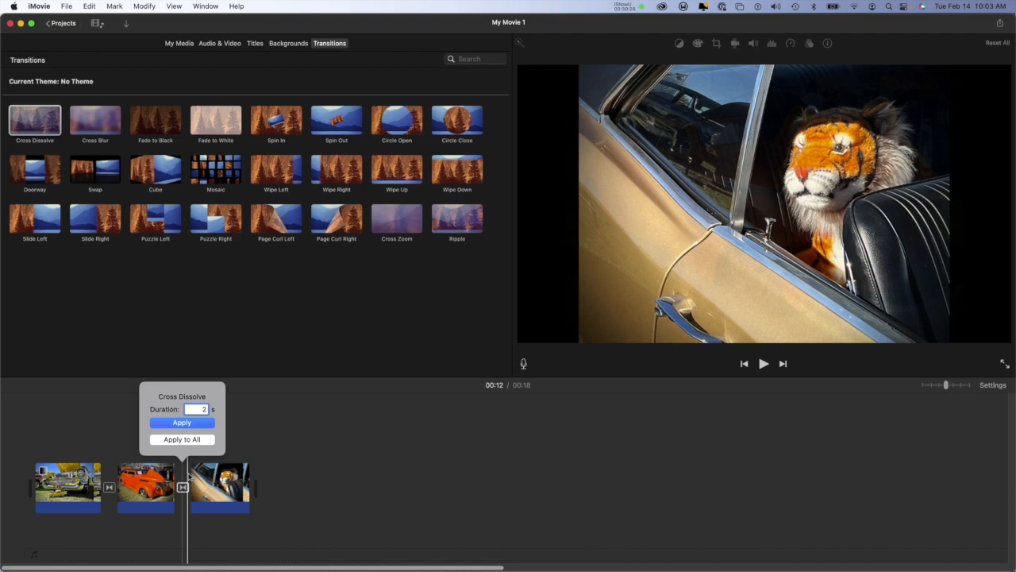
left_click(191, 439)
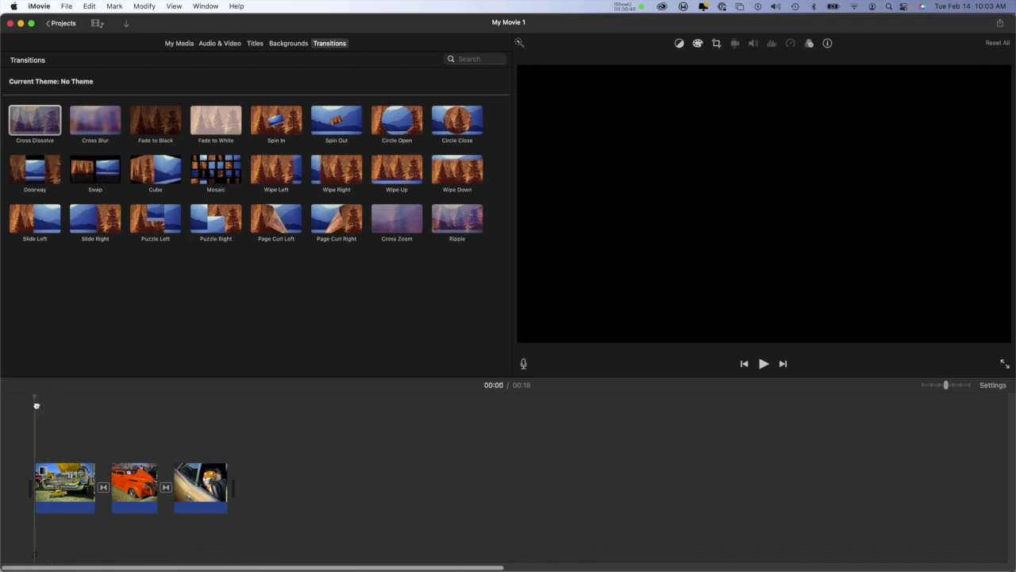
left_click(763, 365)
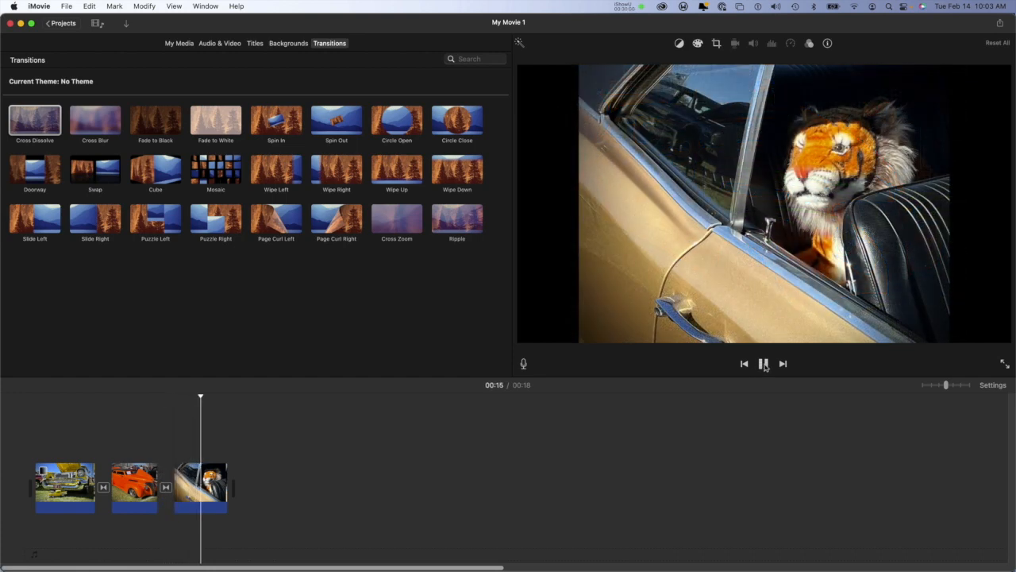
left_click(764, 364)
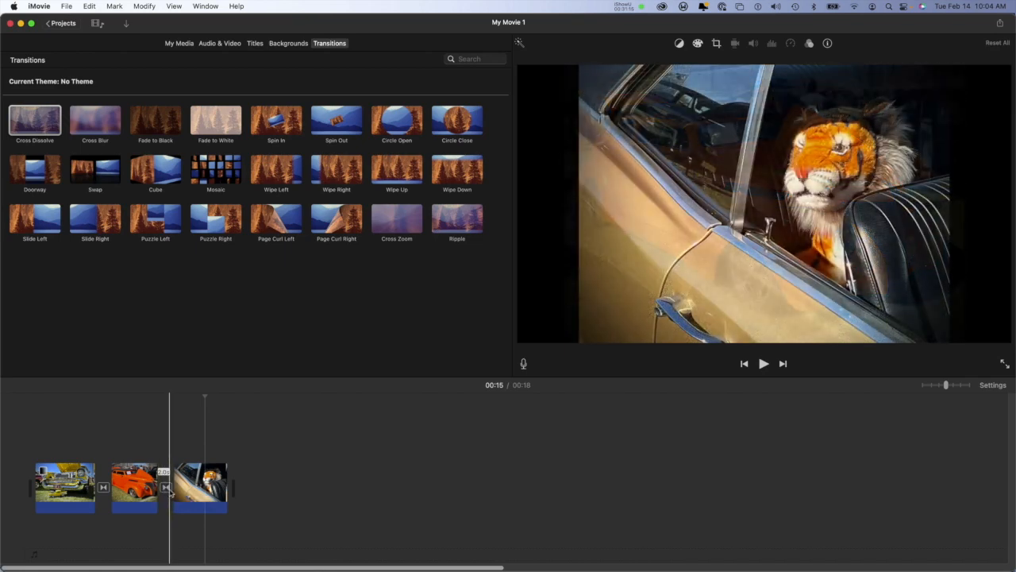
double_click(167, 488)
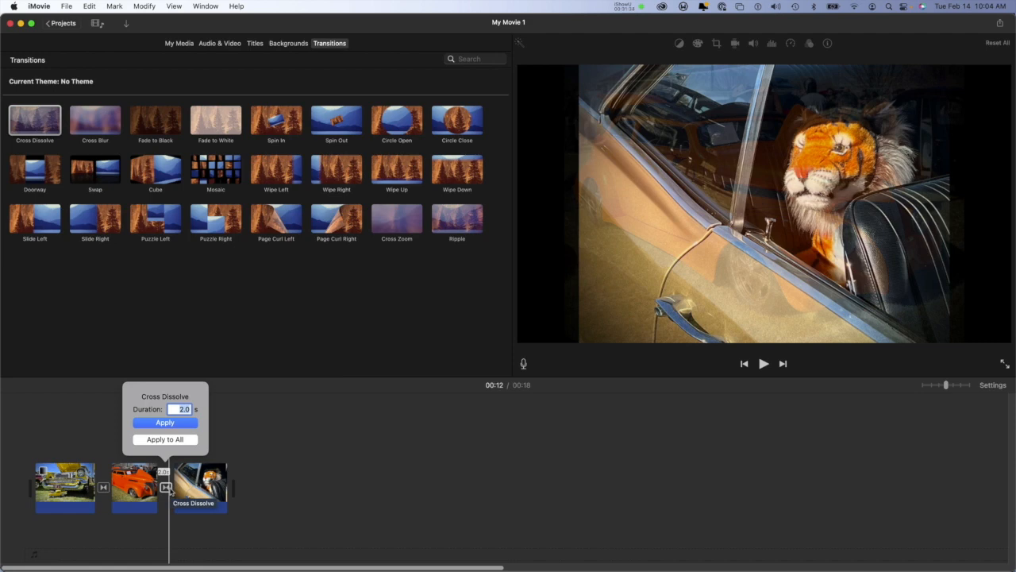
left_click(181, 443)
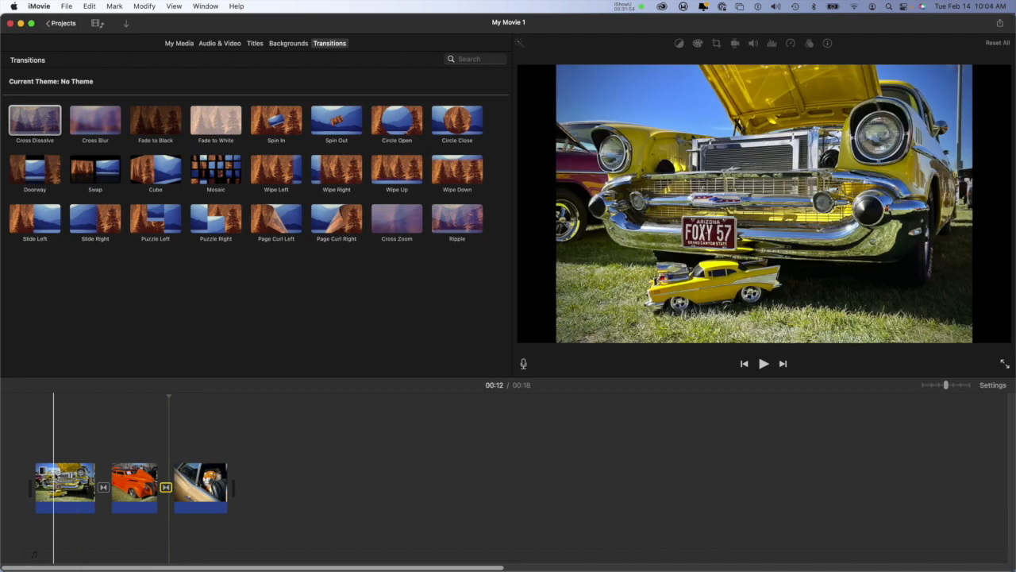
Step: Try the automatic enhancement on the yellow car clip and switch it back off
left_click(68, 484)
left_click(68, 485)
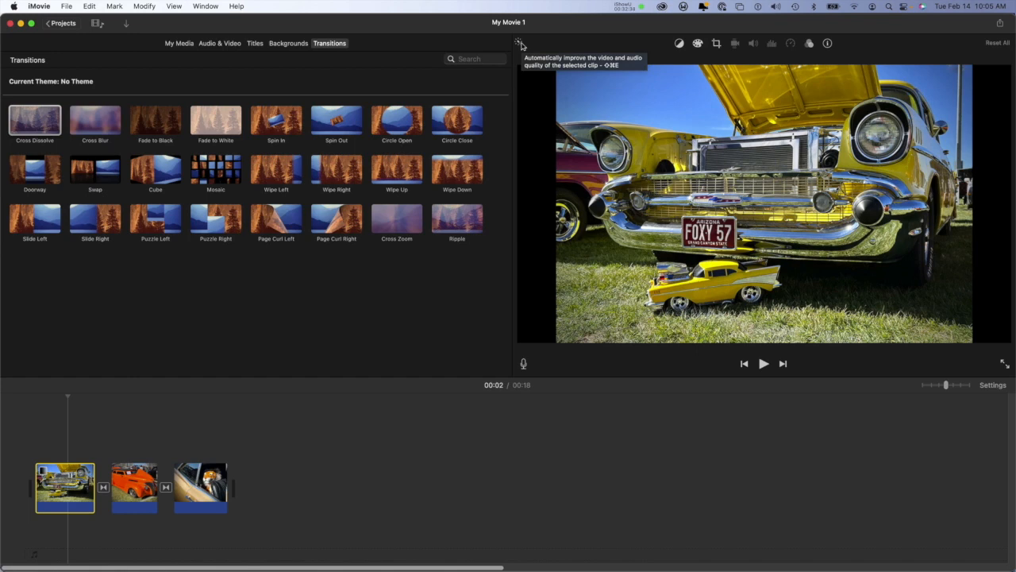
left_click(520, 44)
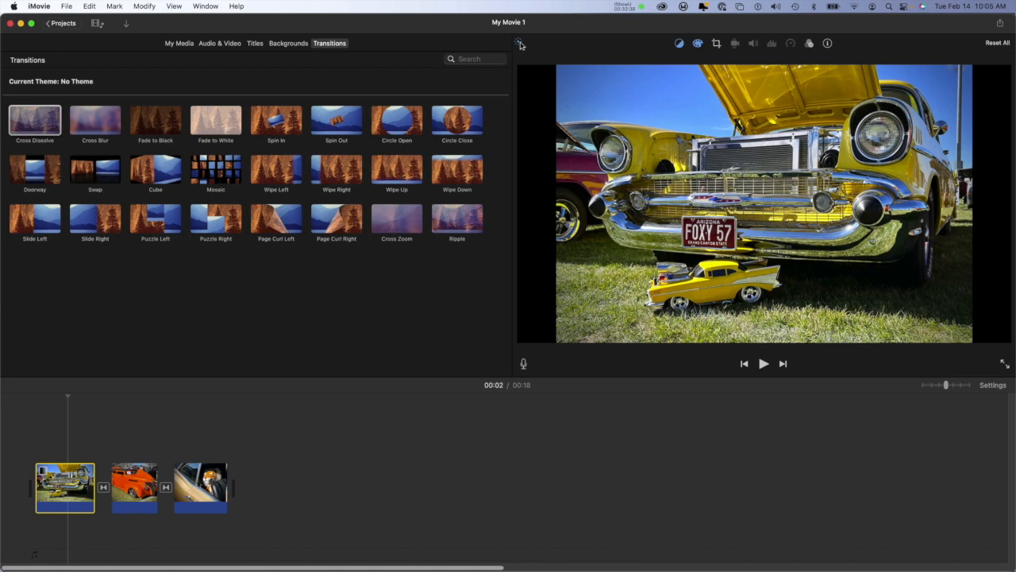
left_click(521, 45)
Step: Try a tight Crop to Fill frame around the bumper and toy car in the yellow car clip and reset all its adjustments
left_click(716, 44)
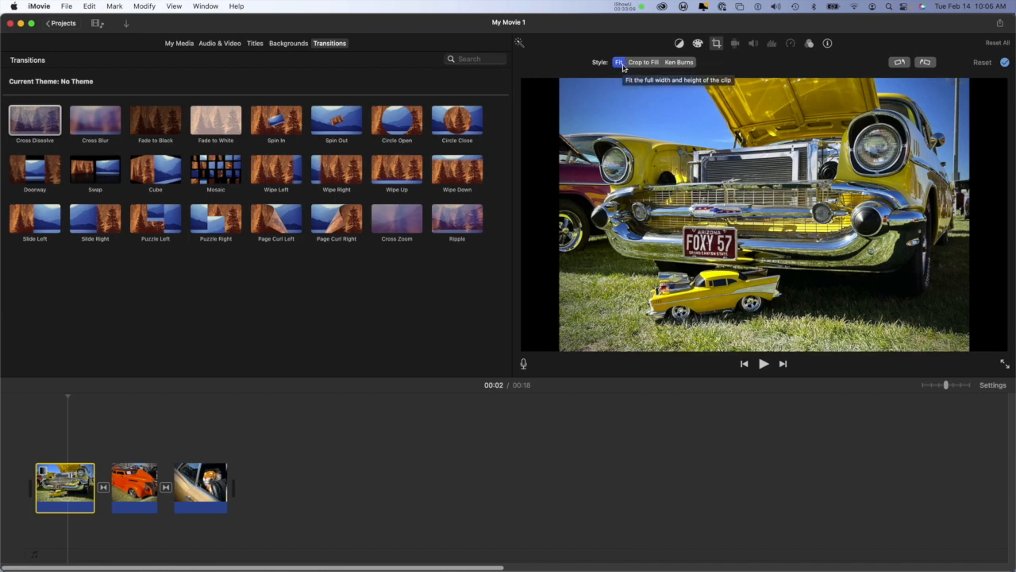
left_click(641, 62)
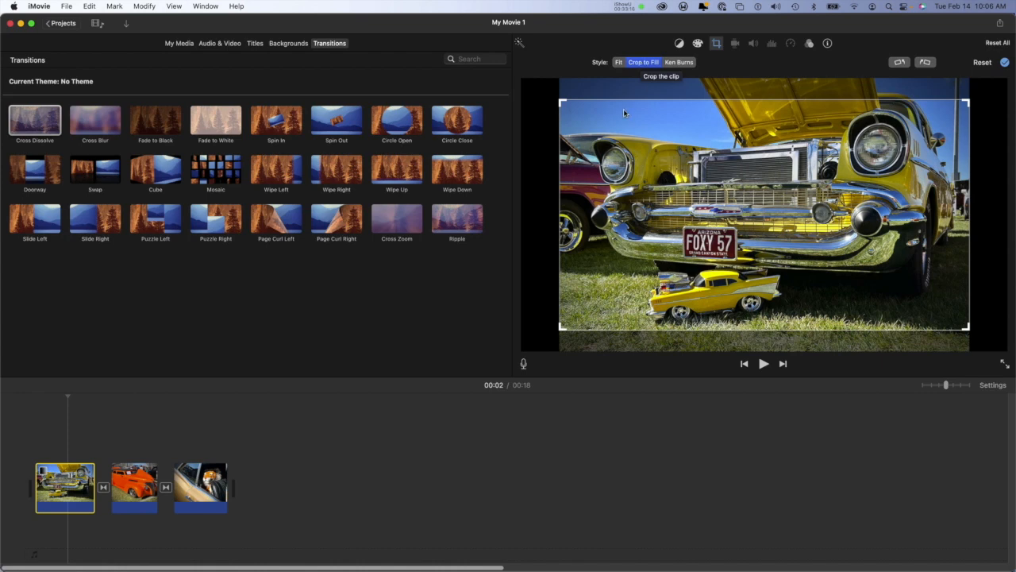
mouse_move(677, 158)
left_mouse_down()
mouse_move(676, 139)
mouse_move(679, 176)
left_mouse_up()
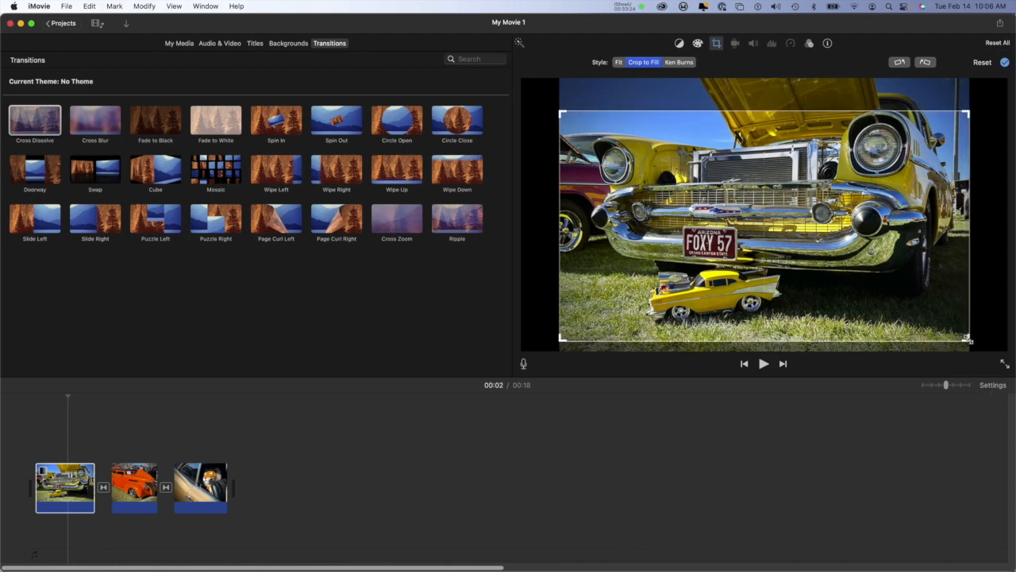
left_click_drag(967, 339, 925, 281)
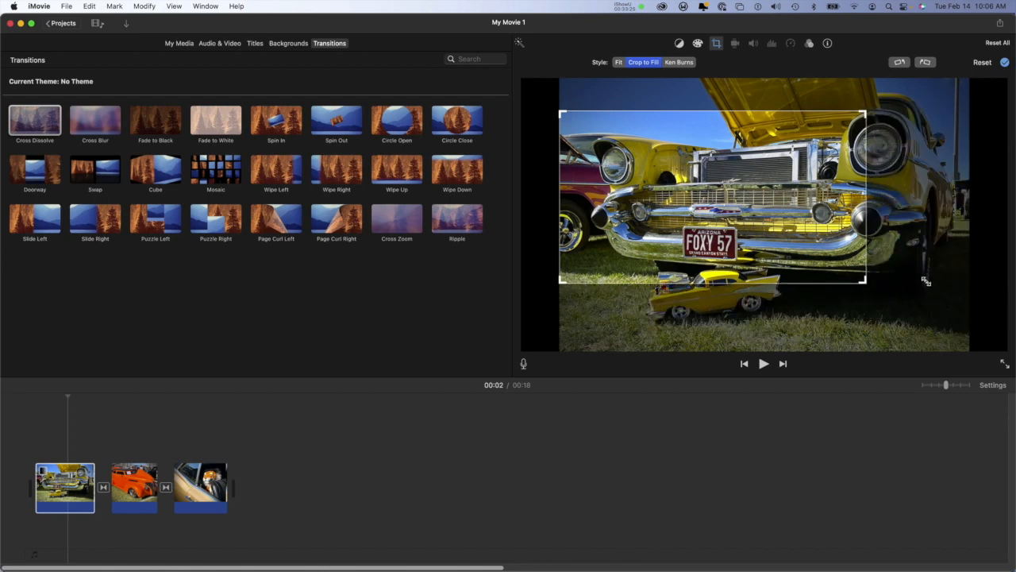
left_click_drag(725, 175, 757, 234)
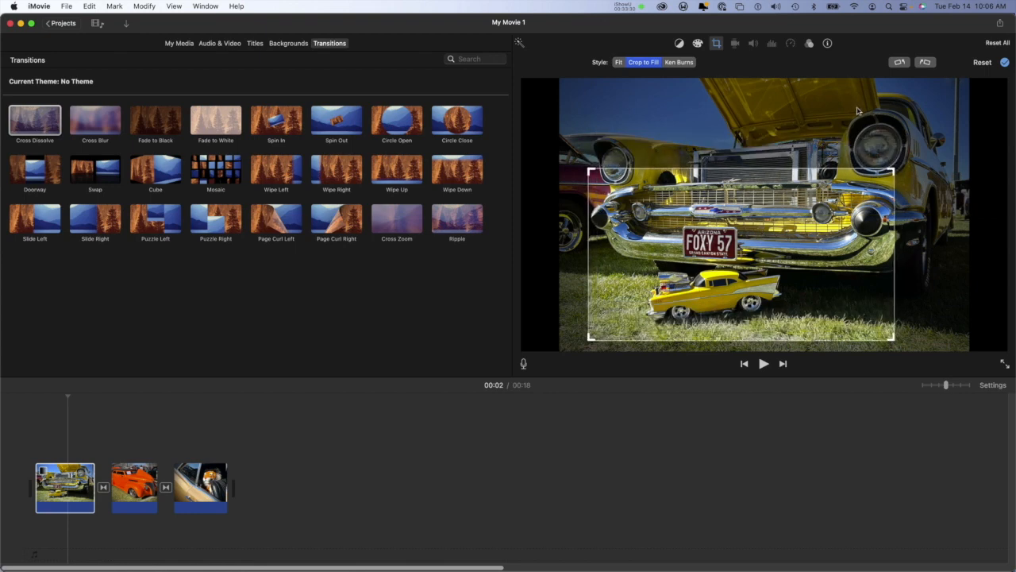
left_click(1005, 62)
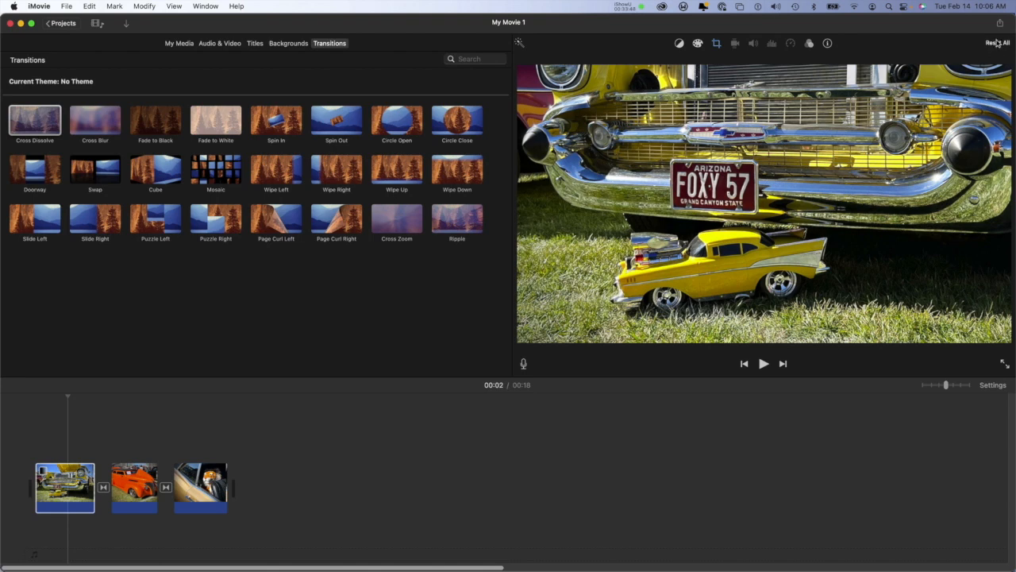
left_click(997, 44)
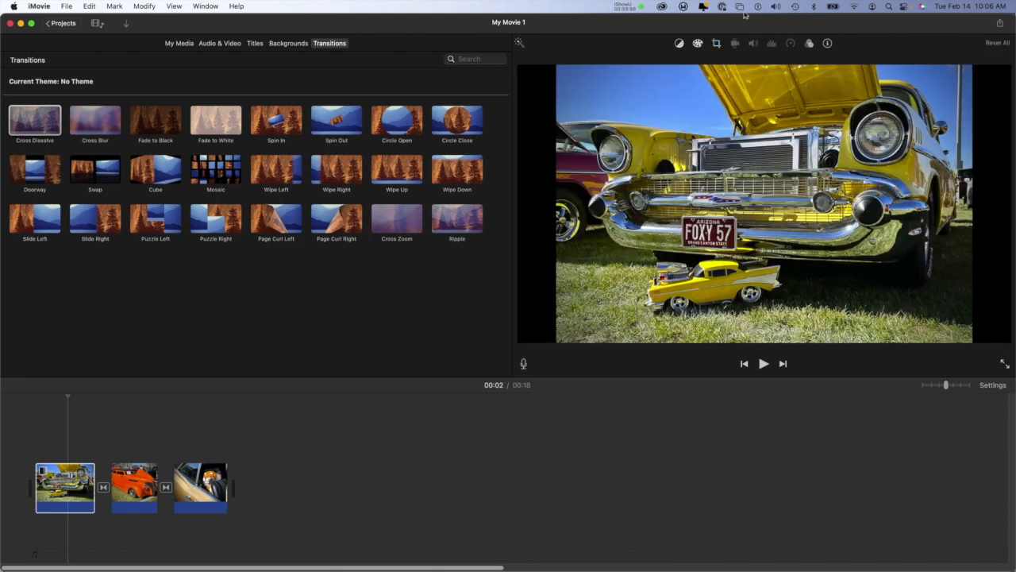
Step: Crop the yellow car clip to fill at full width, with the frame shifted slightly down, and apply the crop
left_click(716, 45)
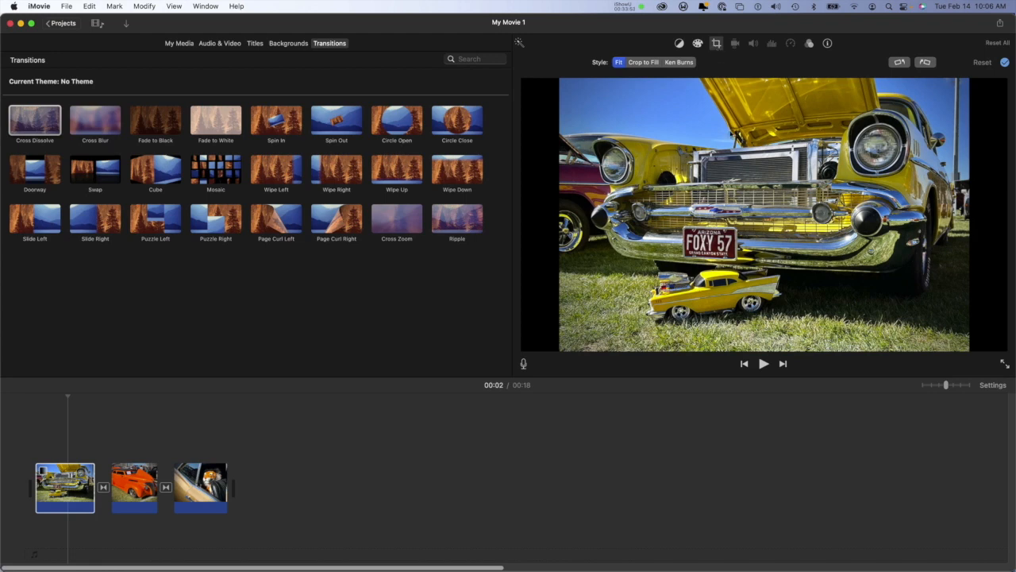
left_click(644, 63)
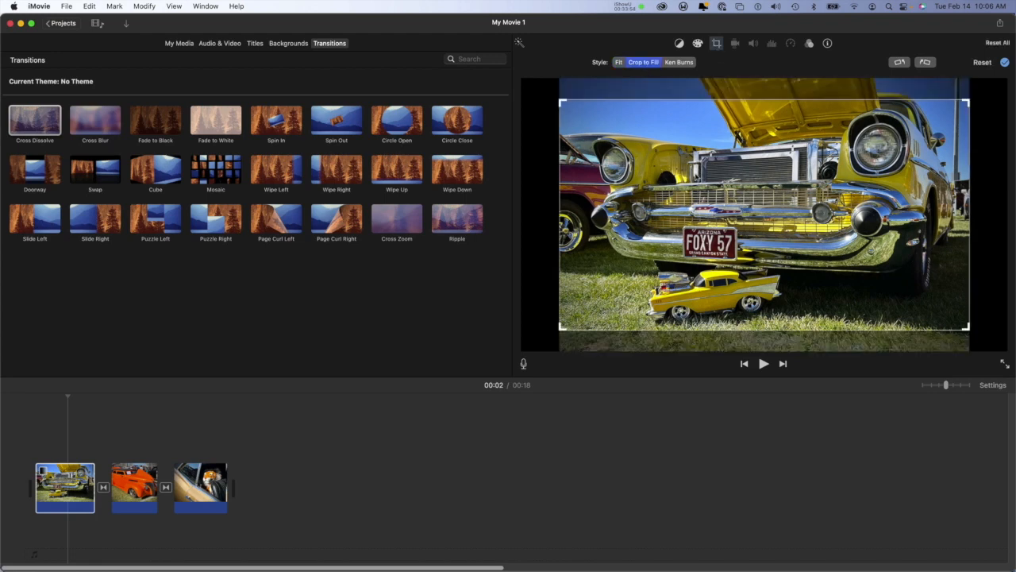
left_click_drag(700, 199, 700, 200)
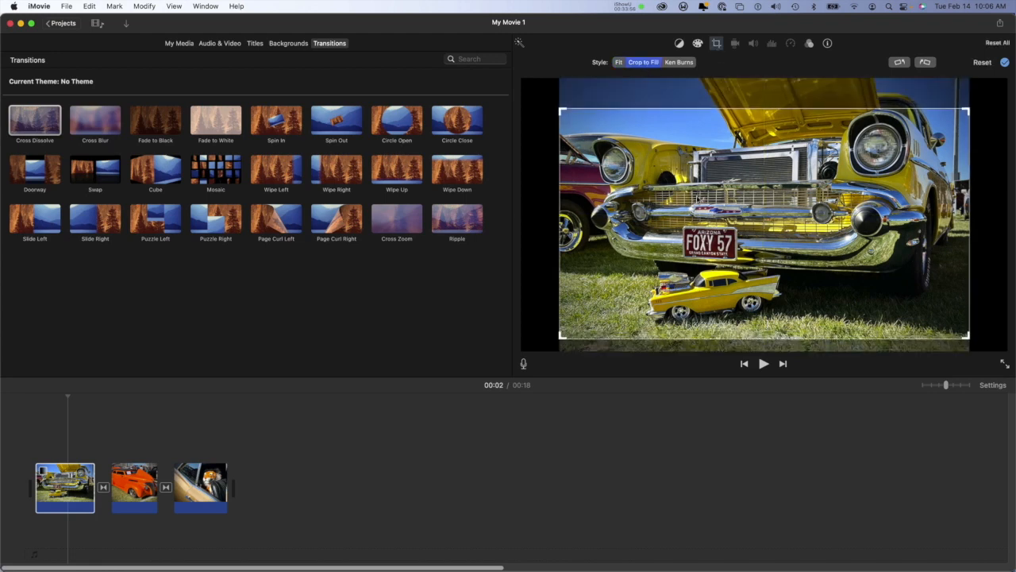
left_click(1004, 62)
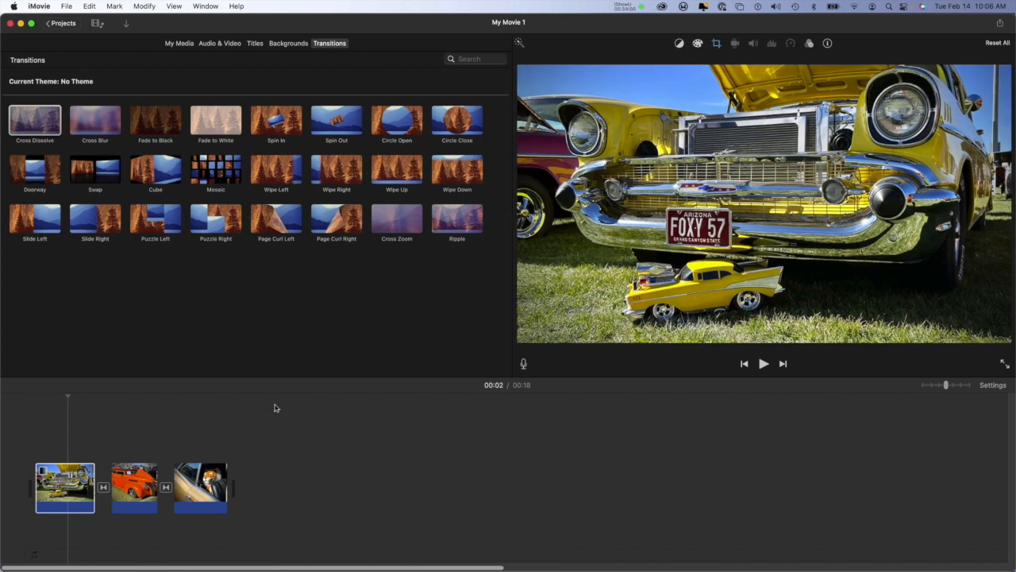
Step: Crop the orange car clip to fill, repositioning the full-width frame around the car, and apply the crop
left_click(137, 480)
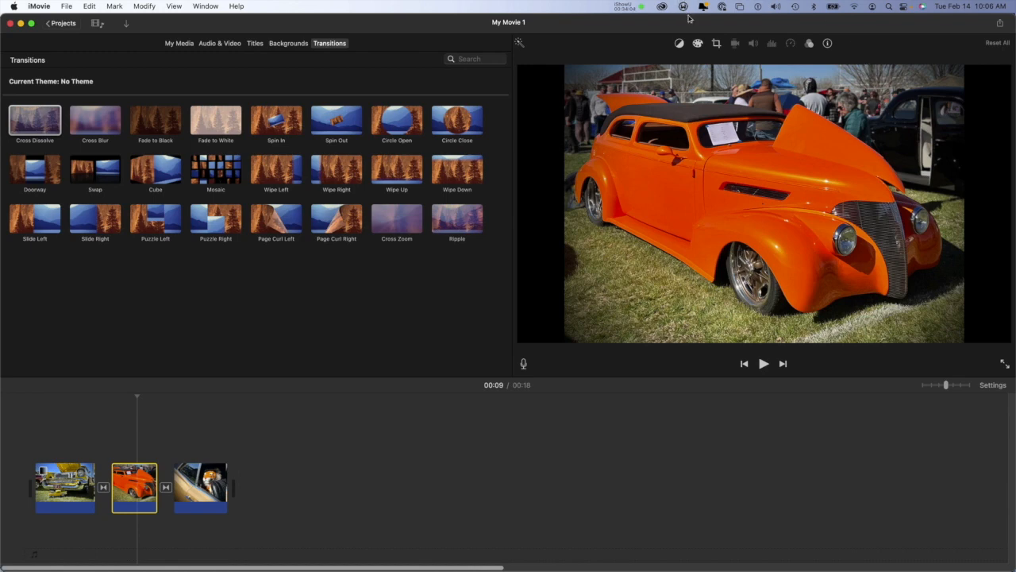
left_click(717, 44)
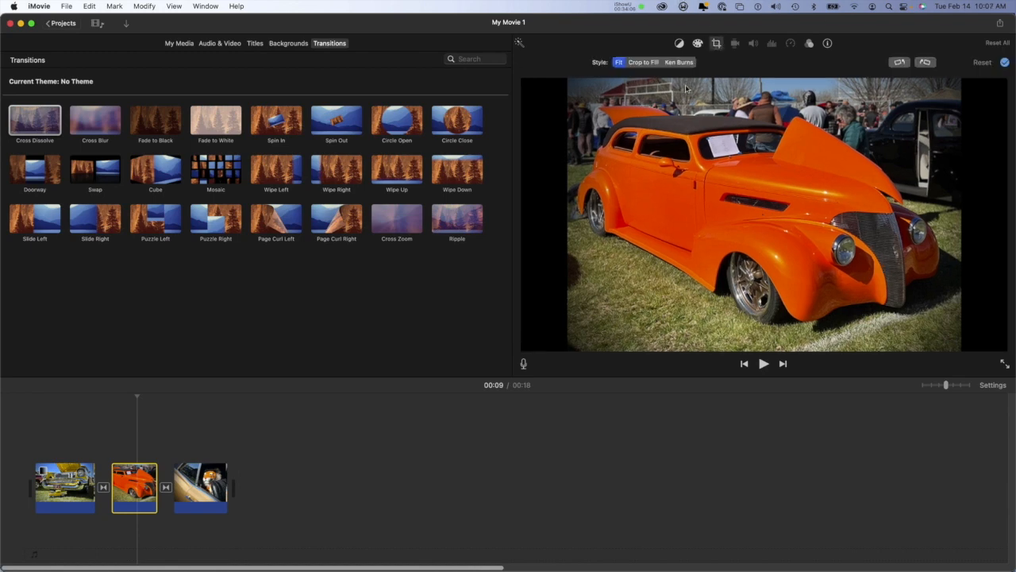
left_click(643, 62)
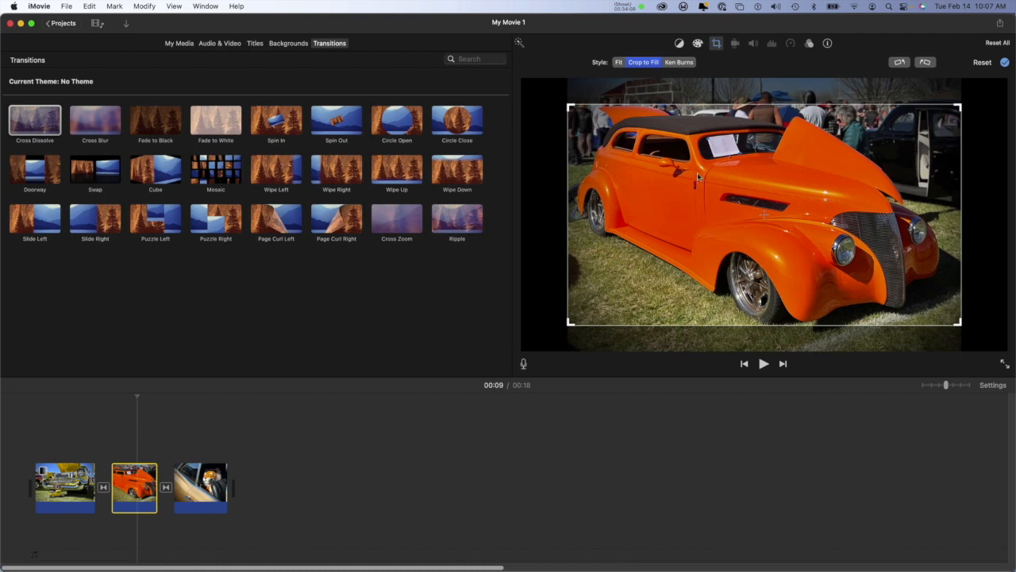
left_click_drag(698, 191, 700, 192)
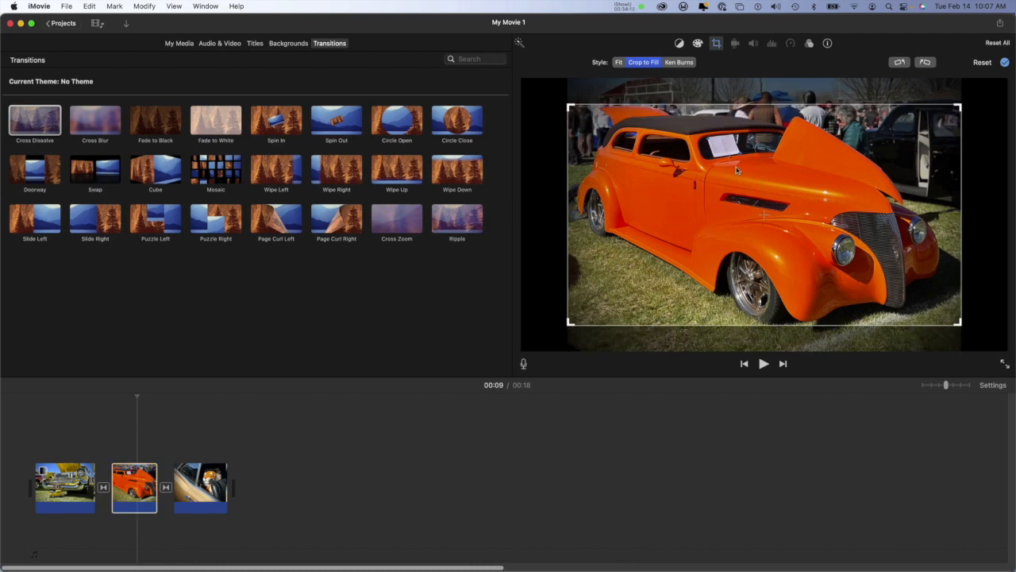
left_click(1005, 64)
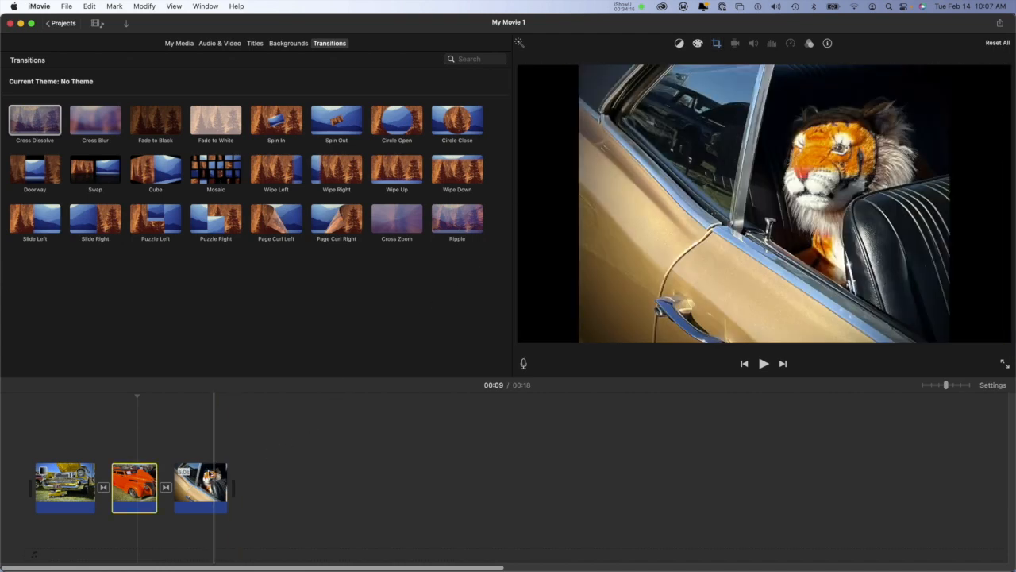
Step: Crop the tiger clip to fill with a tighter frame around the tiger and the car window, and apply the crop
left_click(200, 480)
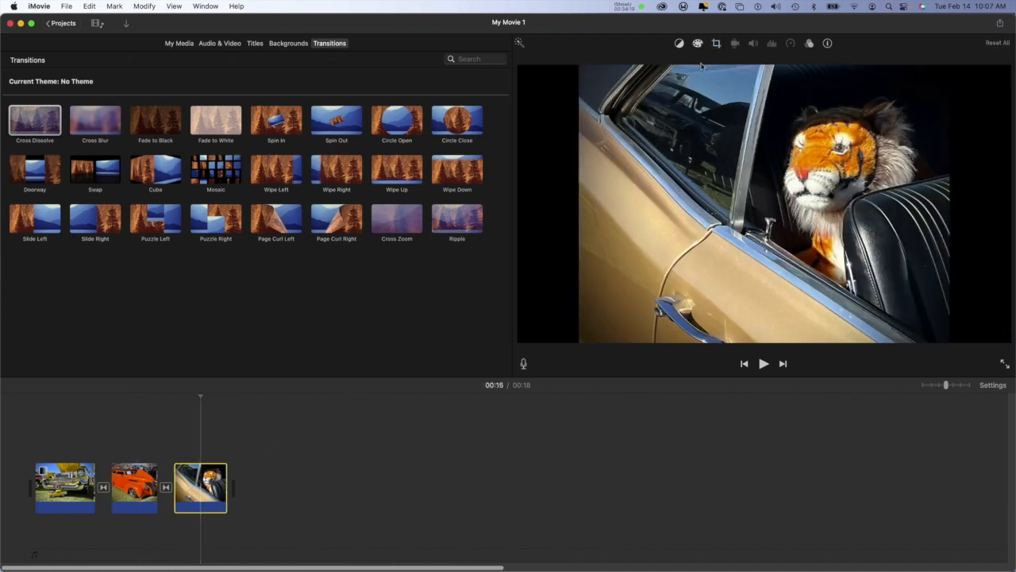
left_click(716, 44)
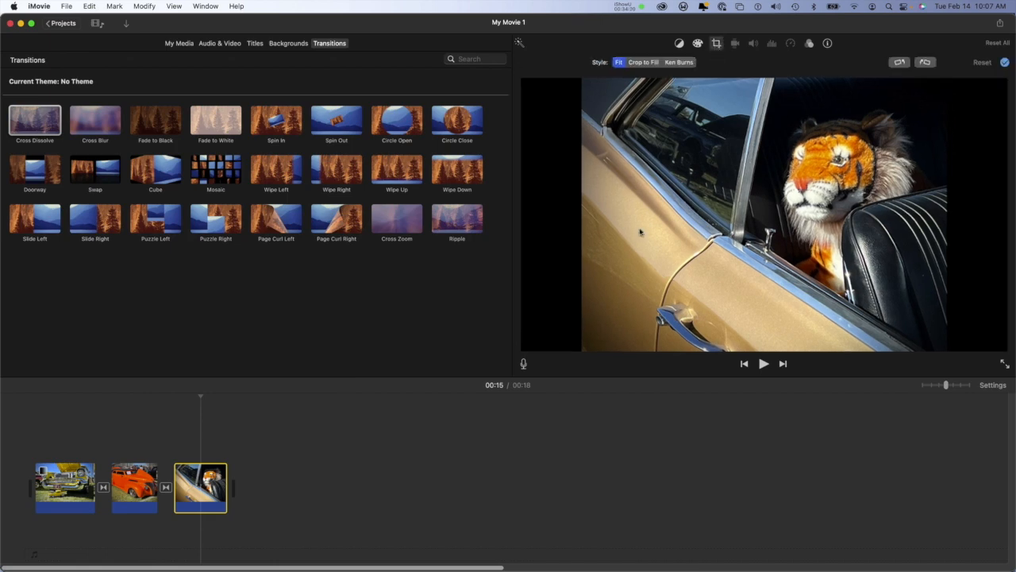
left_click(647, 63)
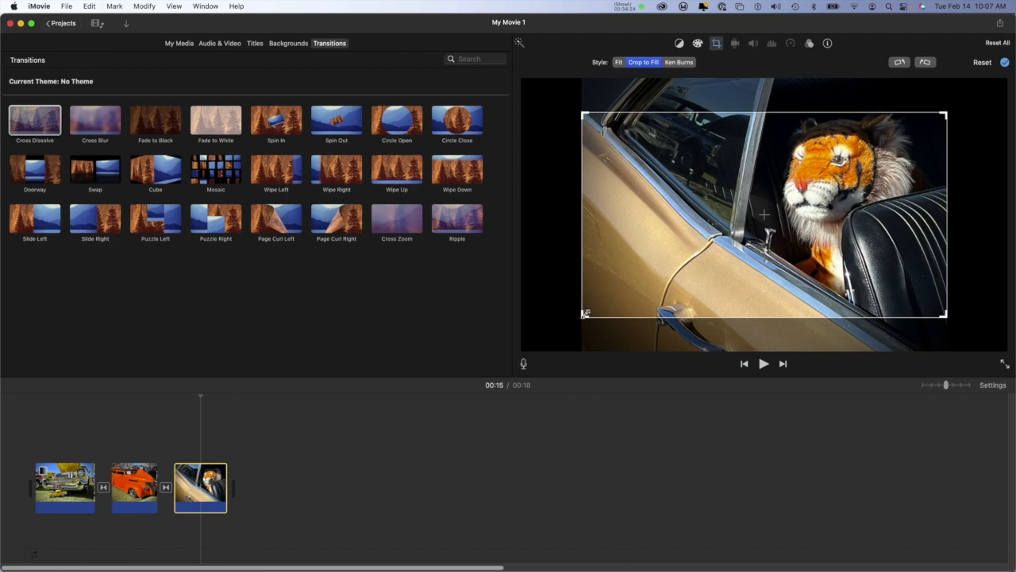
left_click_drag(585, 314, 661, 283)
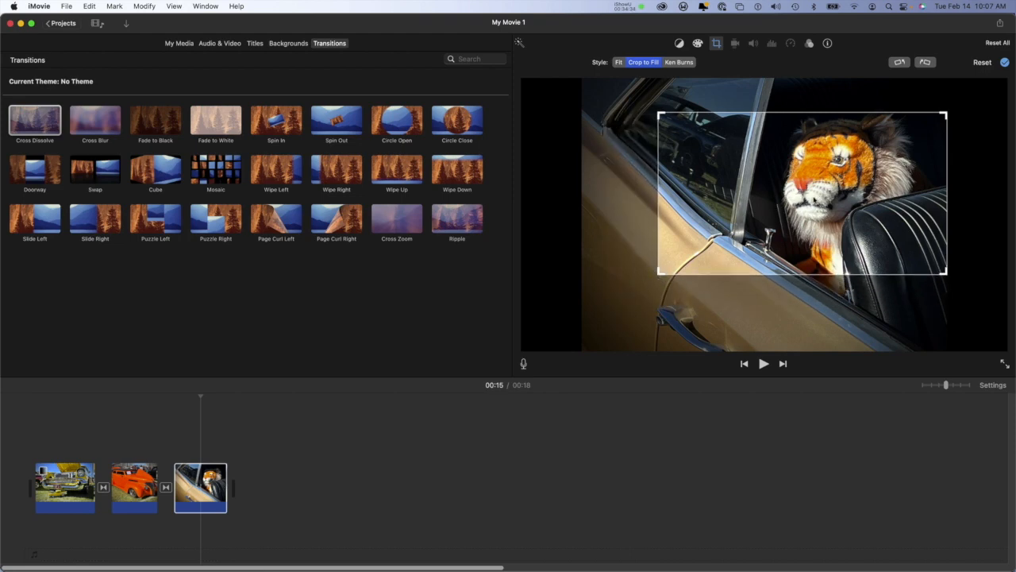
left_click_drag(813, 204, 847, 193)
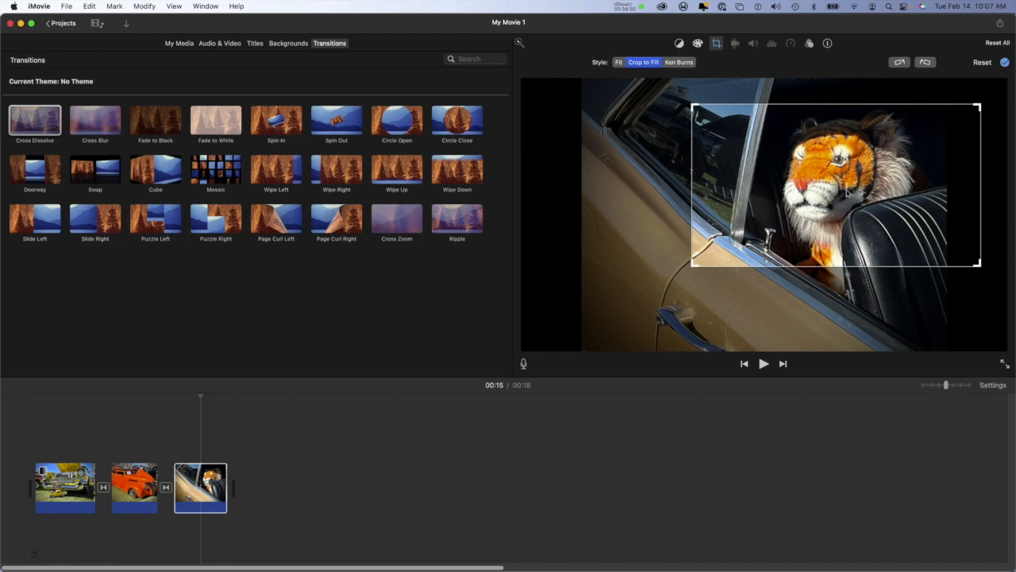
left_click_drag(809, 216, 776, 217)
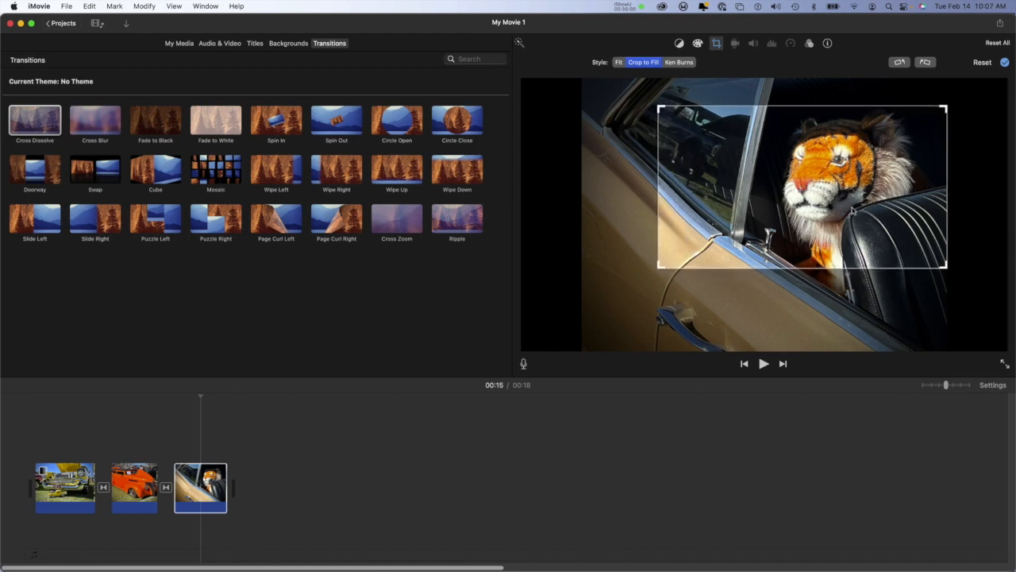
mouse_move(851, 210)
left_mouse_down()
mouse_move(874, 210)
mouse_move(776, 224)
mouse_move(855, 216)
left_mouse_up()
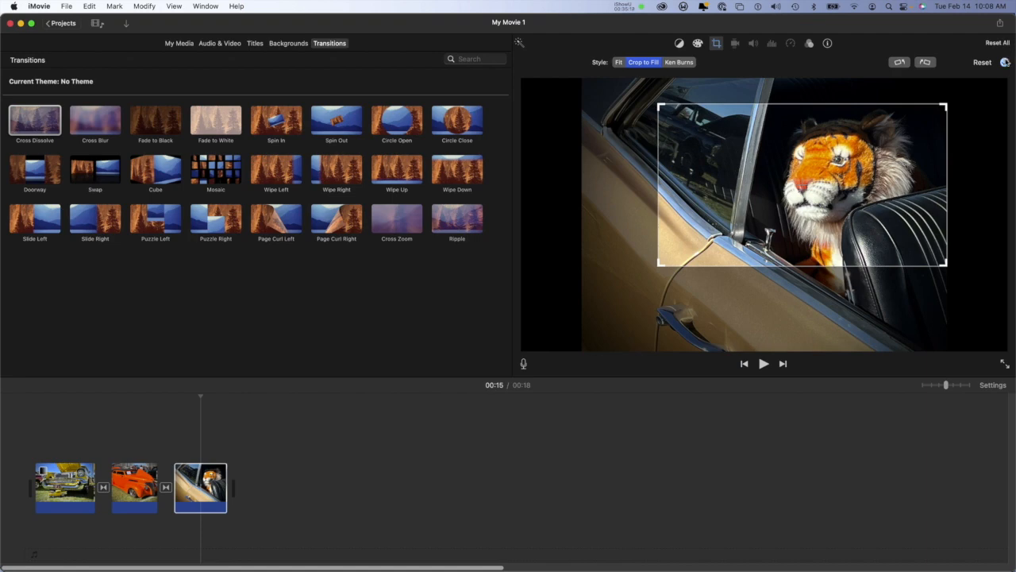
left_click(1005, 62)
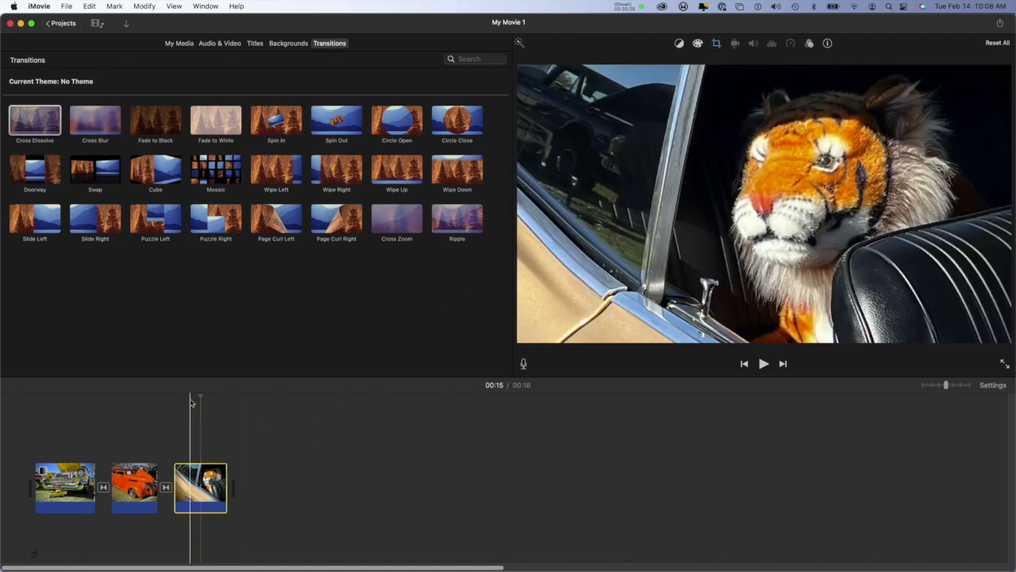
Step: Play the slideshow from the beginning through the transition into the tiger clip to check the crops
left_click_drag(201, 395, 21, 400)
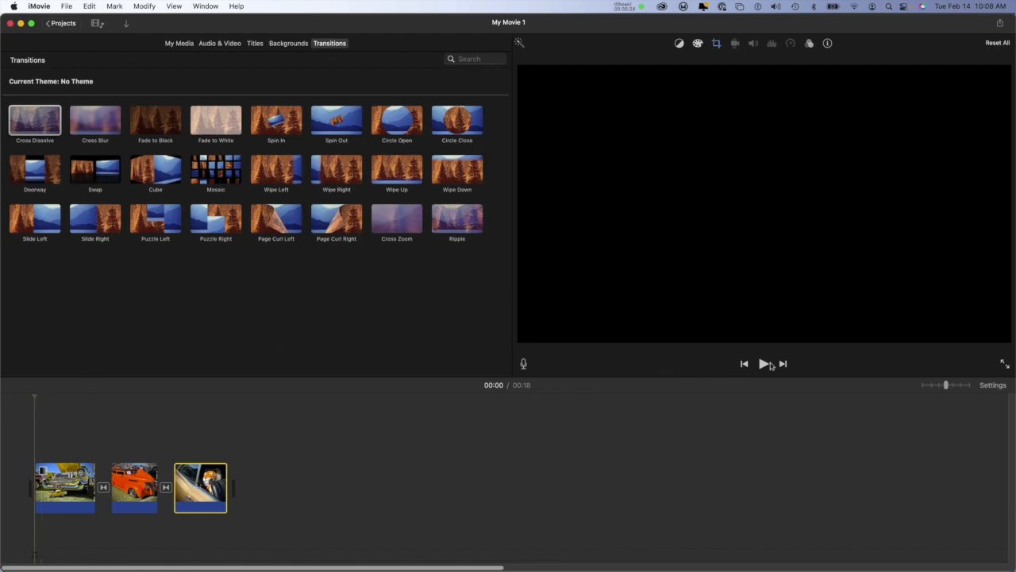
left_click(764, 364)
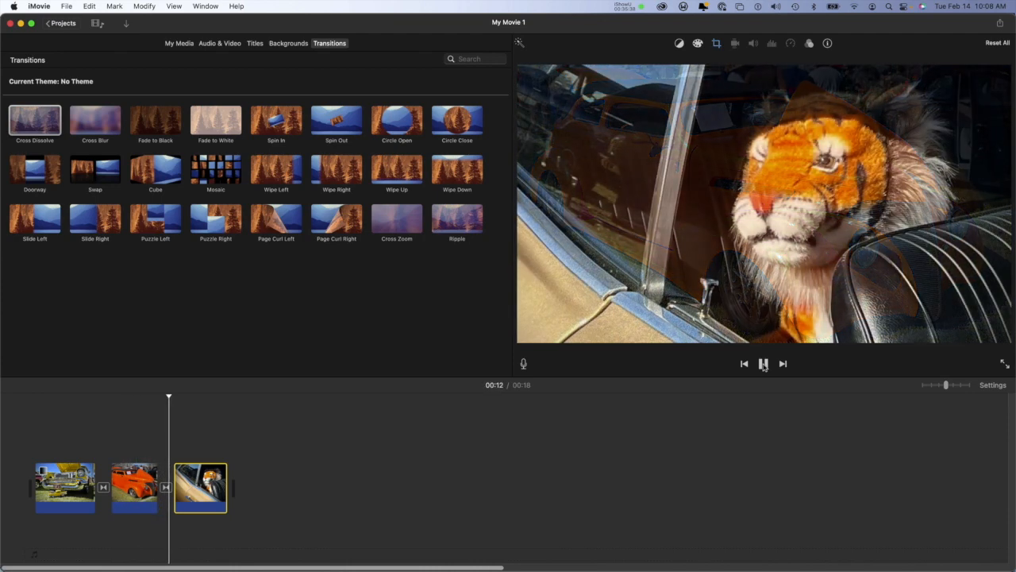
left_click(764, 363)
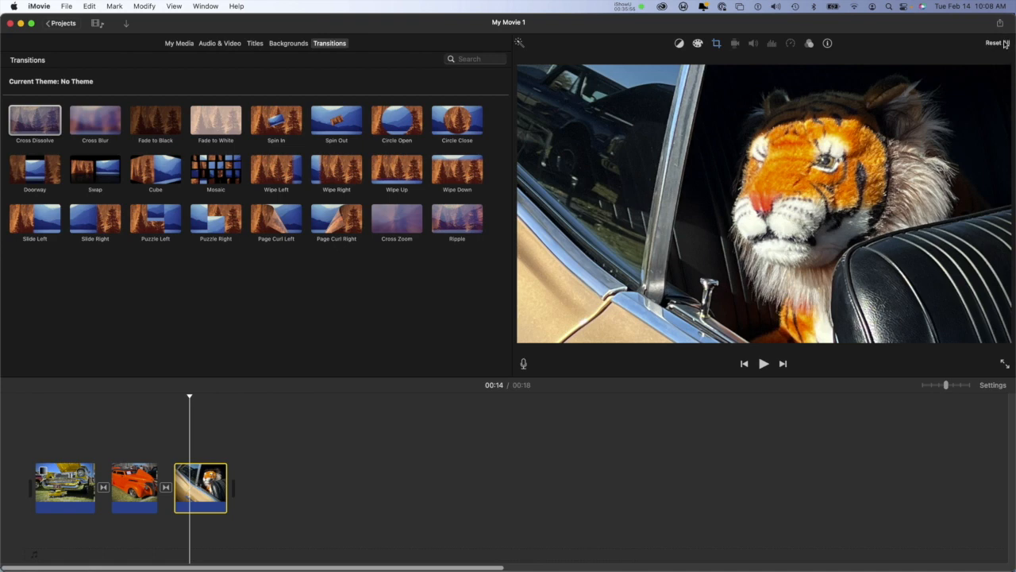
Step: Reset all adjustments on the tiger, orange car and yellow car clips
left_click(996, 42)
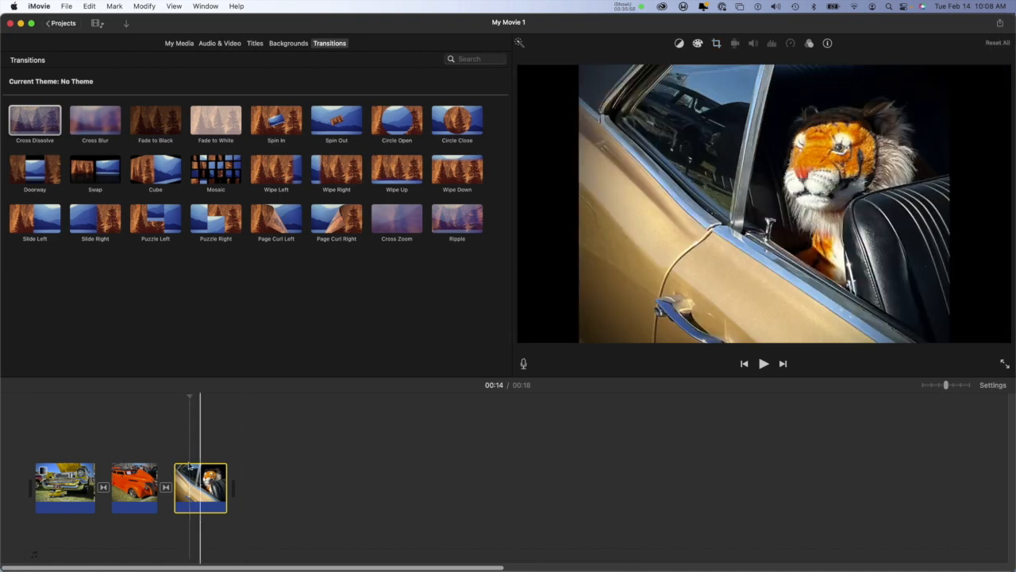
left_click(134, 475)
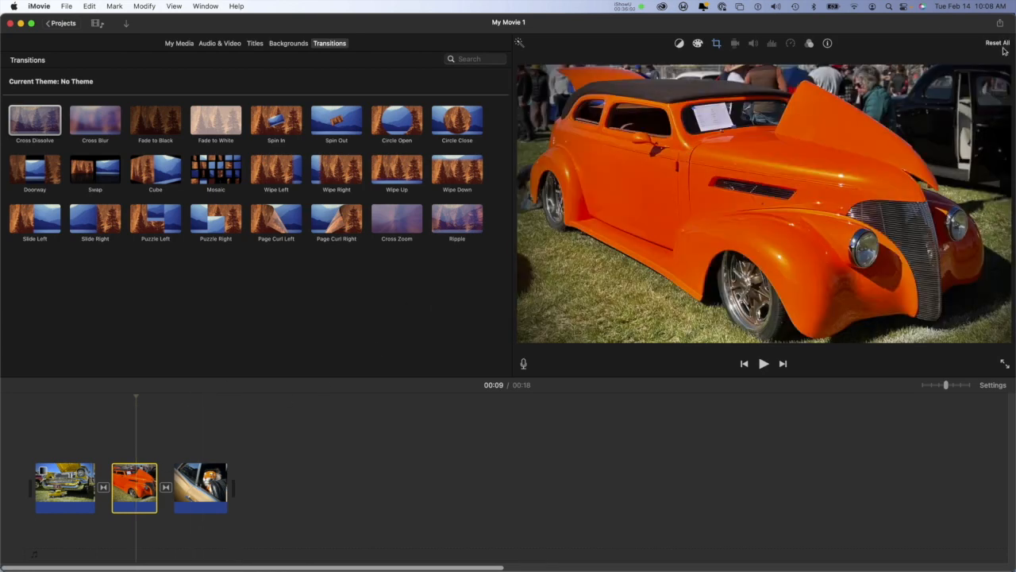
left_click(997, 42)
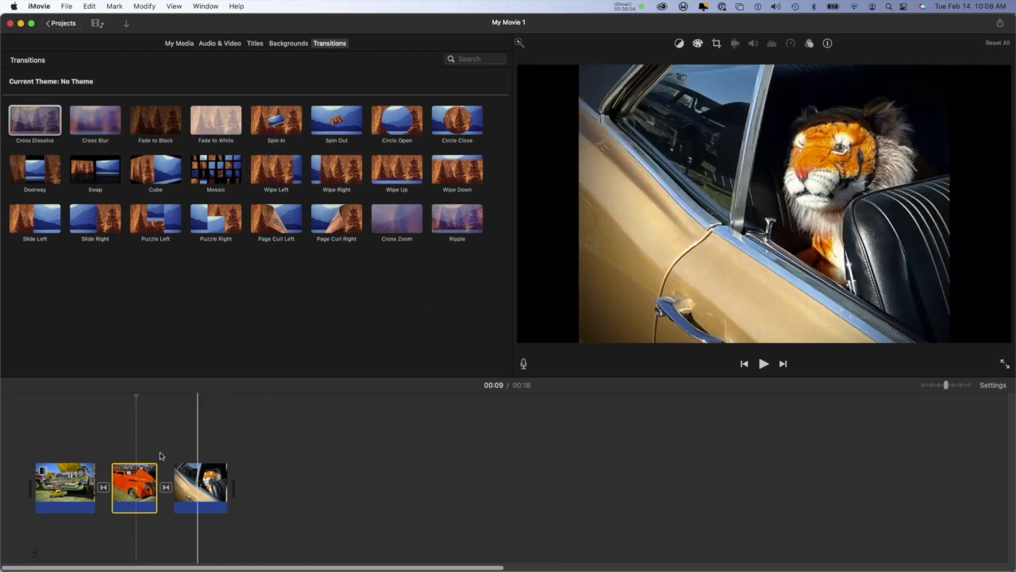
left_click(69, 480)
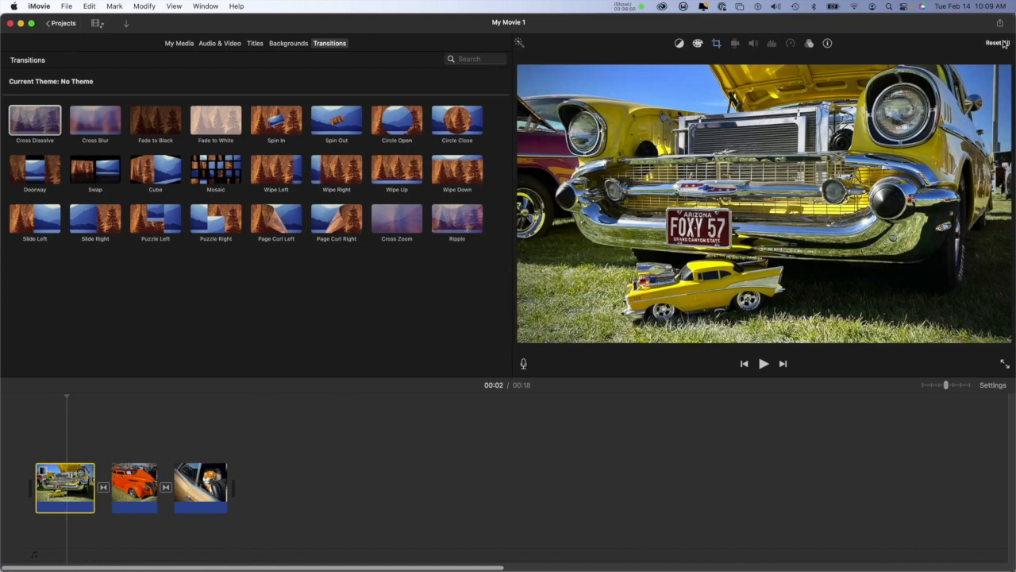
left_click(1002, 43)
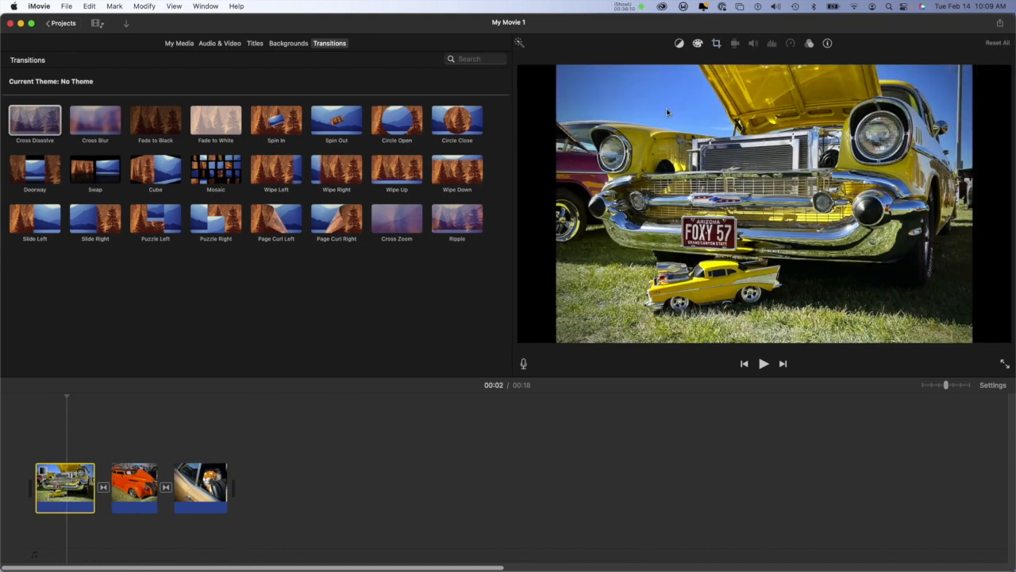
Step: Give the yellow car clip the Ken Burns style, shift its start and end frames slightly down, and apply it
left_click(716, 43)
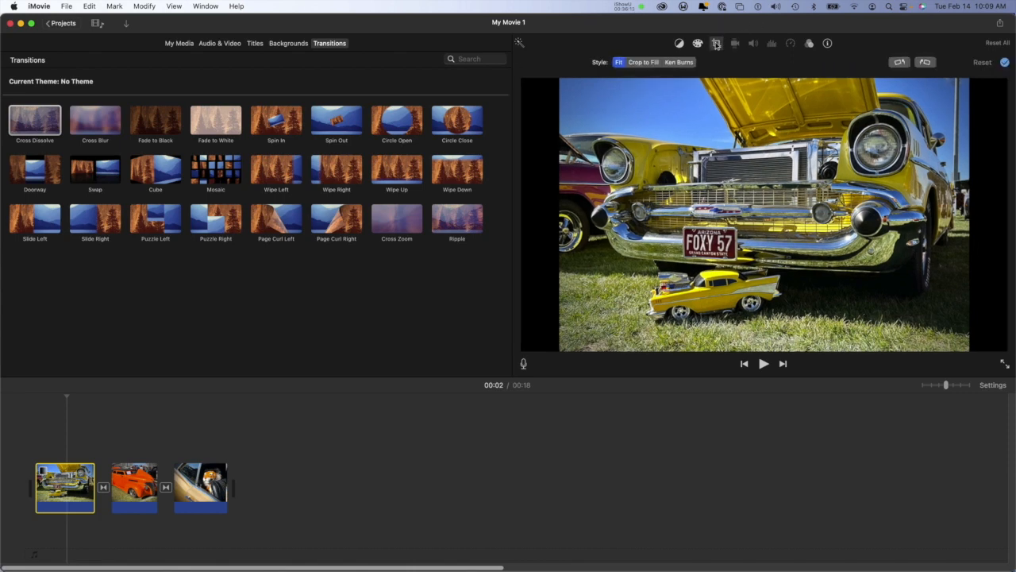
left_click(681, 62)
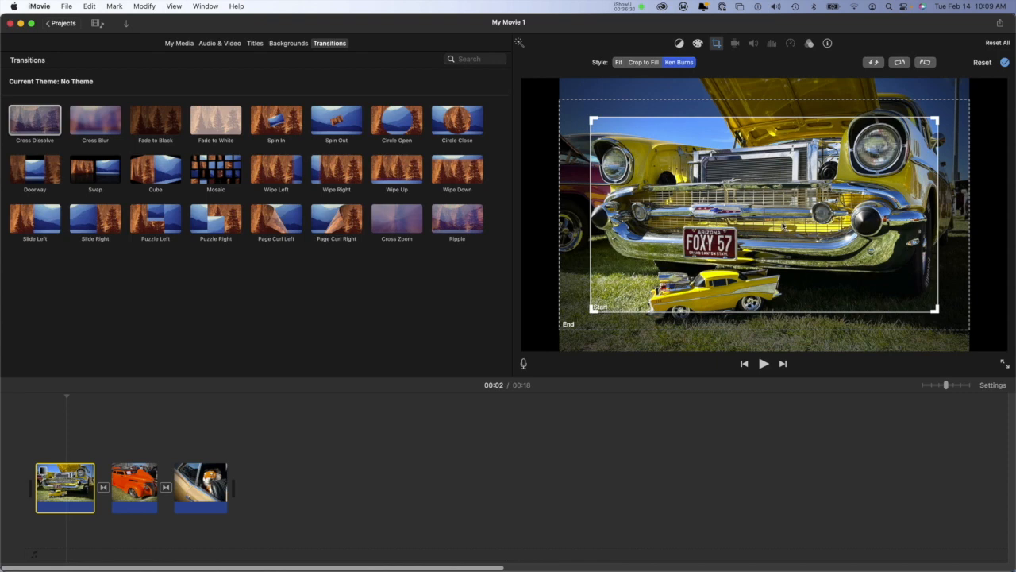
left_click_drag(784, 226, 783, 243)
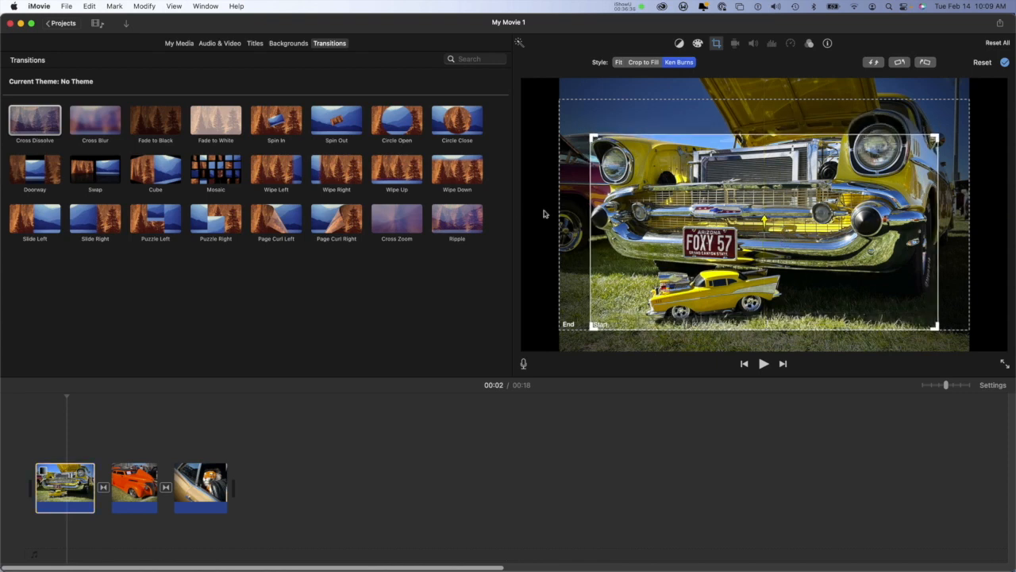
left_click(579, 229)
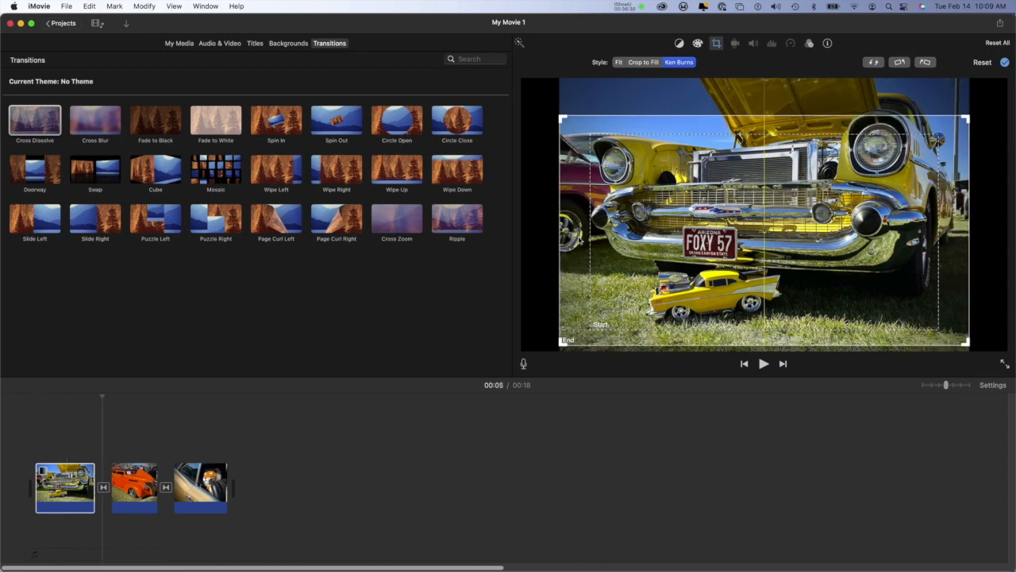
left_click_drag(578, 238, 578, 229)
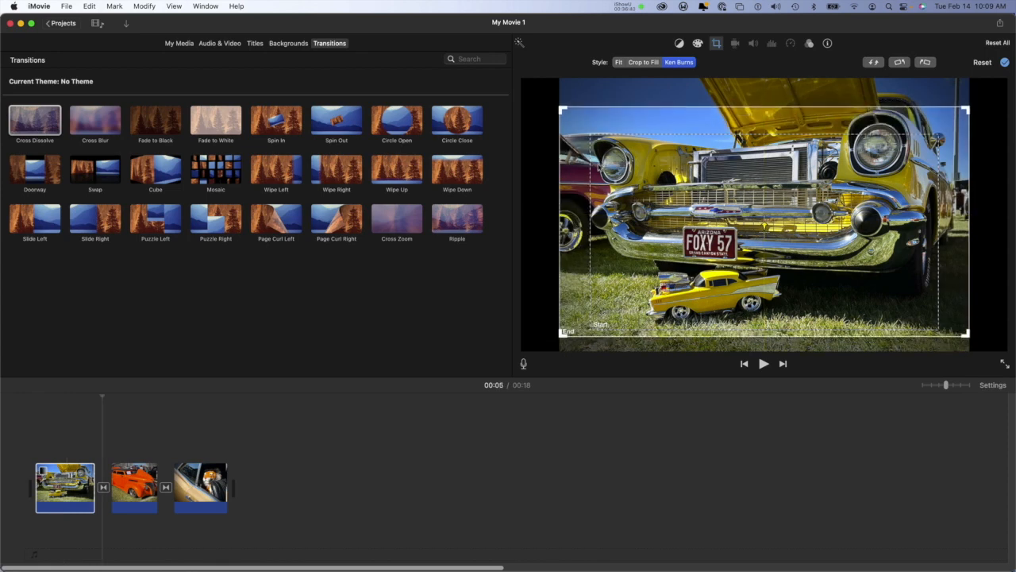
mouse_move(571, 179)
left_mouse_down()
mouse_move(571, 194)
mouse_move(574, 178)
left_mouse_up()
left_click(1005, 62)
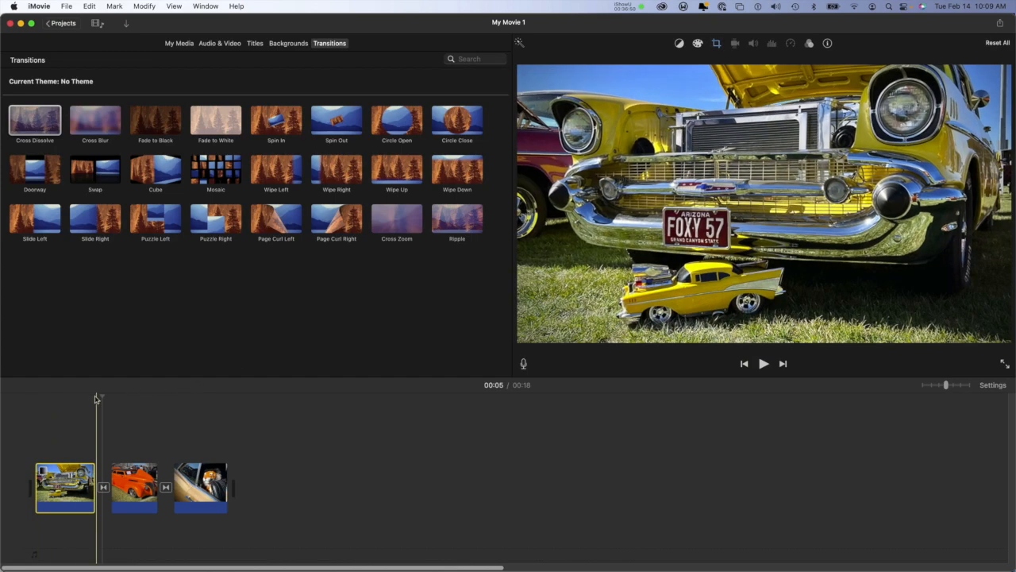
Step: Play the movie from the beginning to check the Ken Burns motion on the yellow car clip
left_click(89, 396)
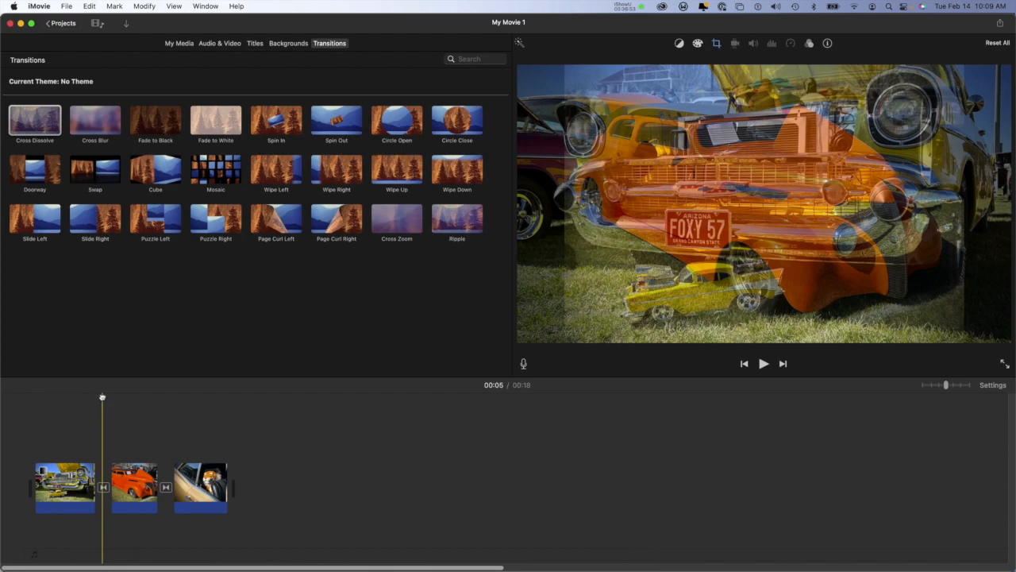
left_click(34, 397)
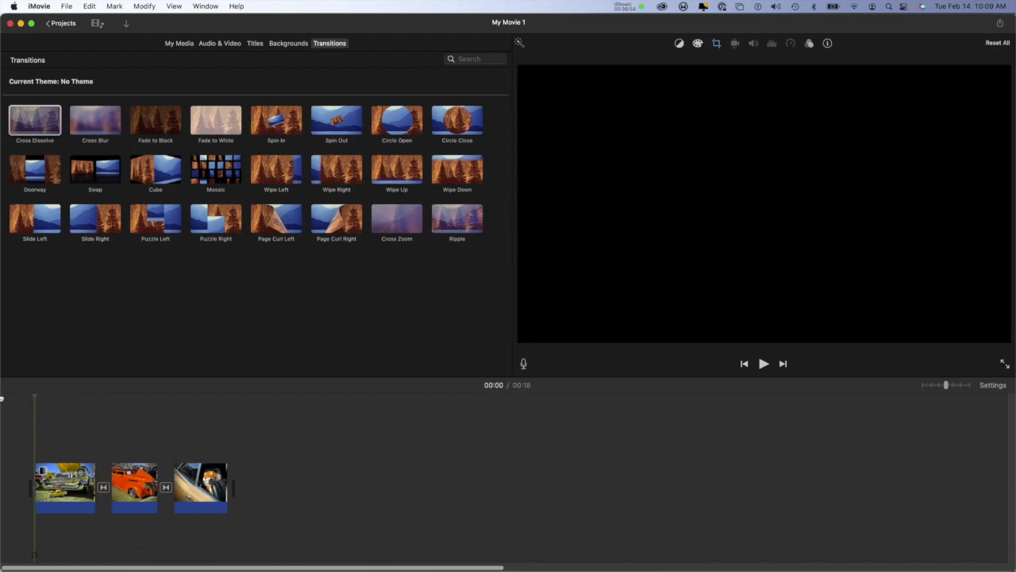
left_click(764, 364)
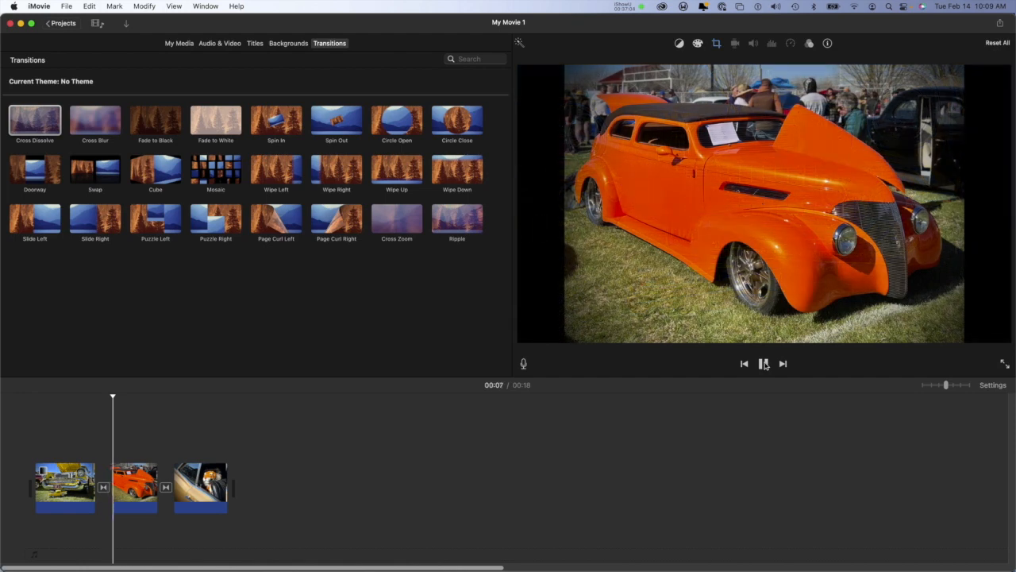
left_click(764, 363)
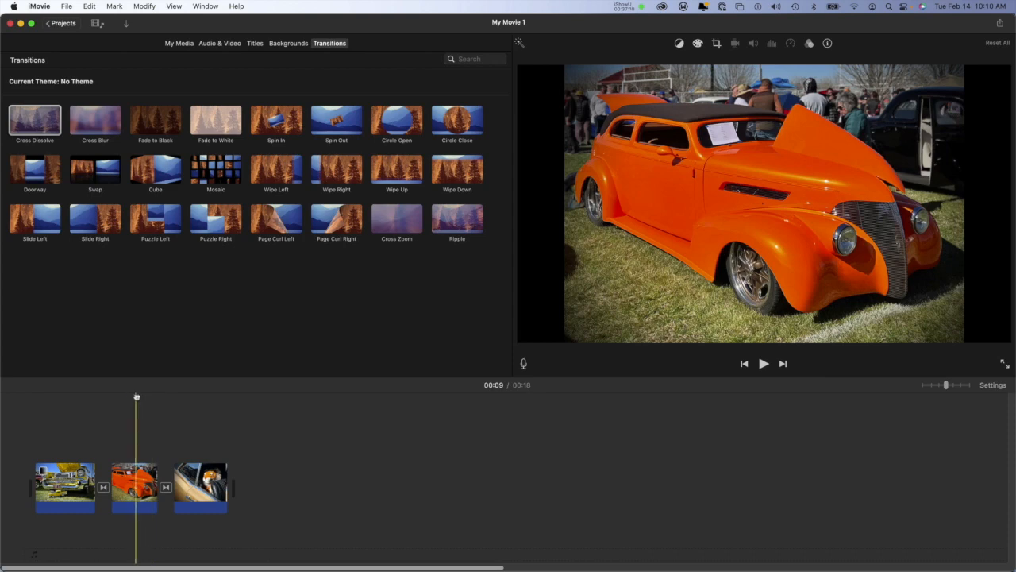
Step: Return to the yellow car clip and reset all its adjustments
left_click_drag(134, 395, 45, 409)
left_click(60, 491)
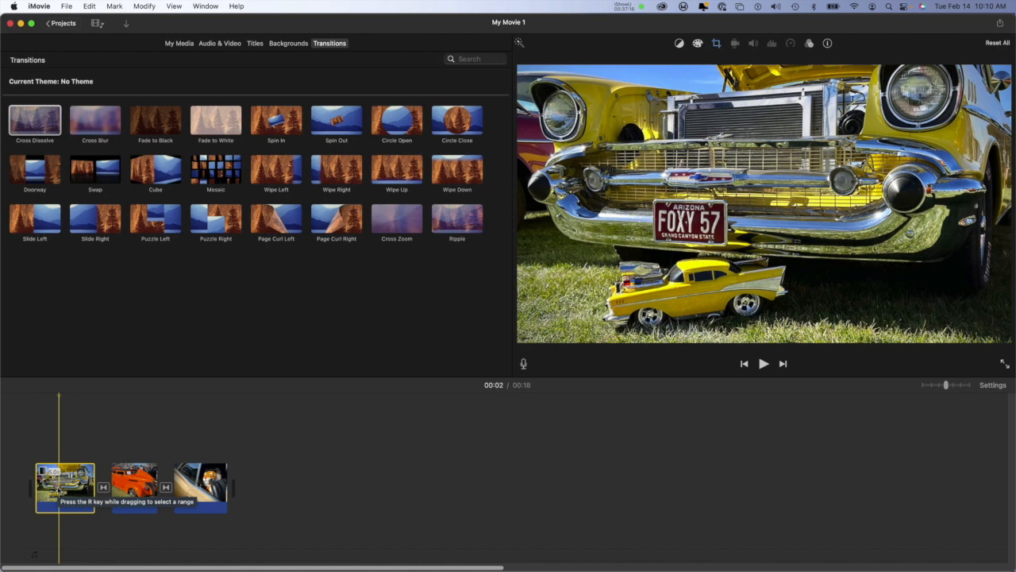
left_click(1002, 43)
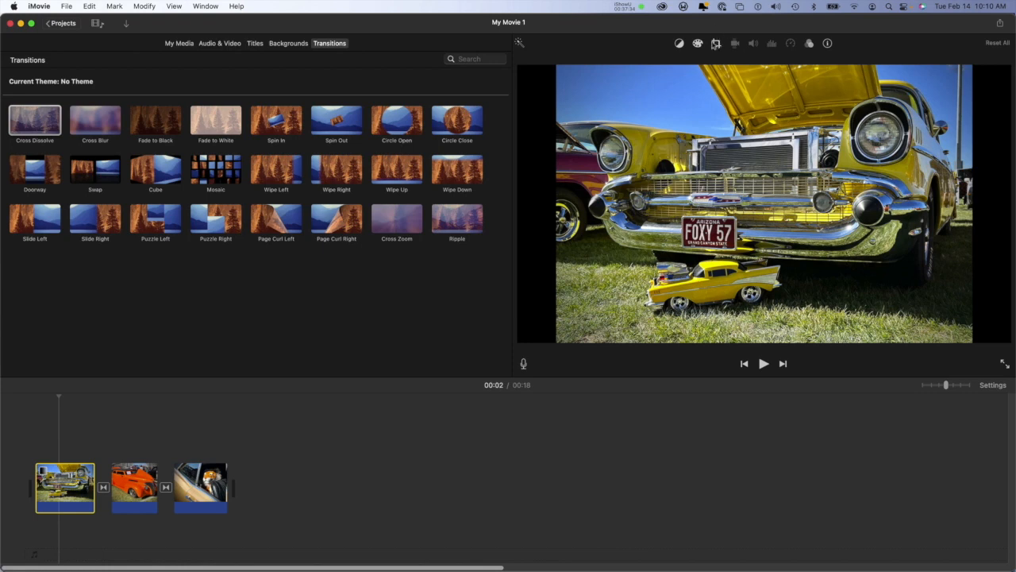
Step: Apply Ken Burns to the yellow car clip, starting tight on the bumper and toy car and ending on a full-width frame moved slightly down
left_click(716, 44)
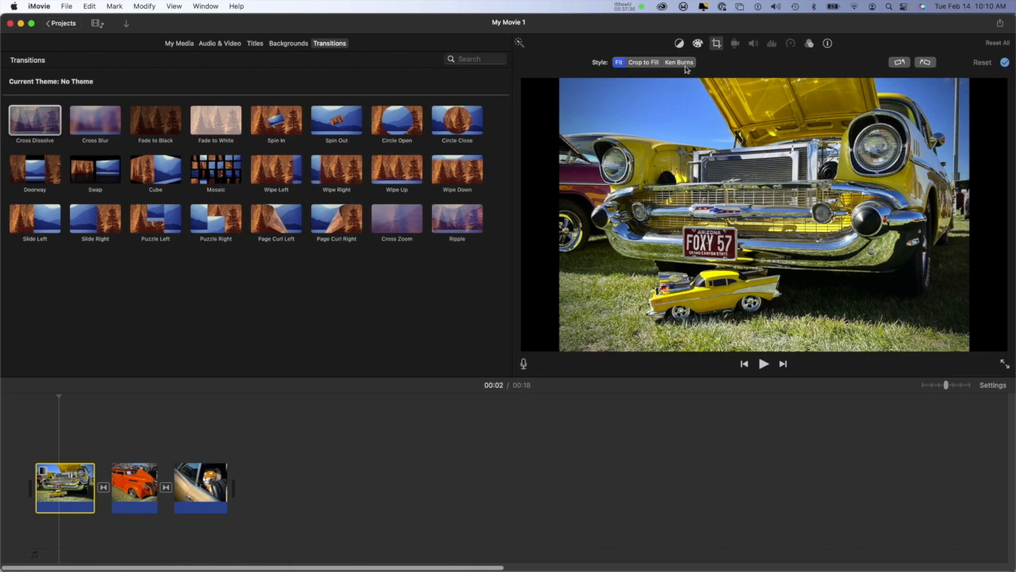
left_click(688, 64)
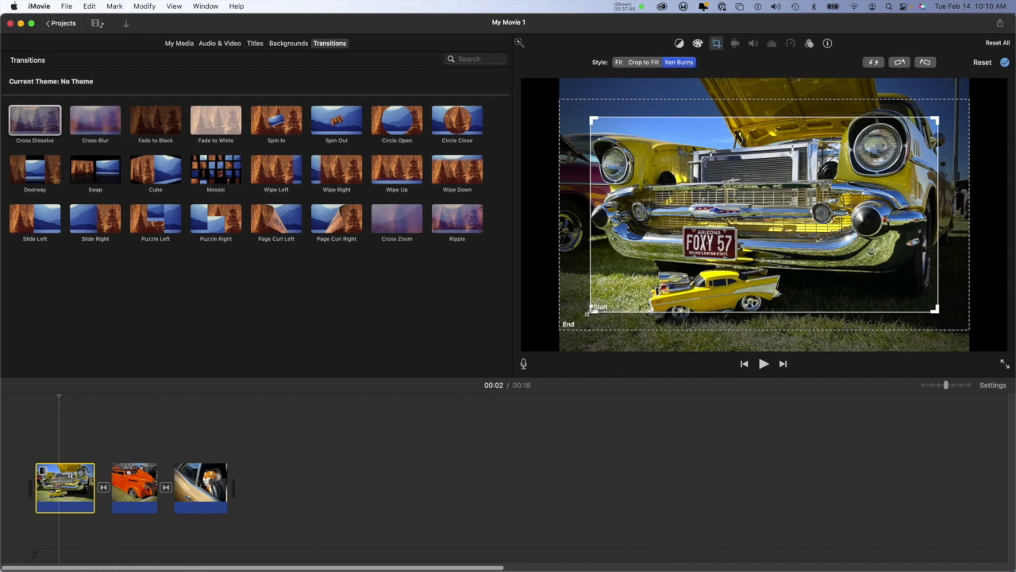
left_click_drag(588, 312, 647, 273)
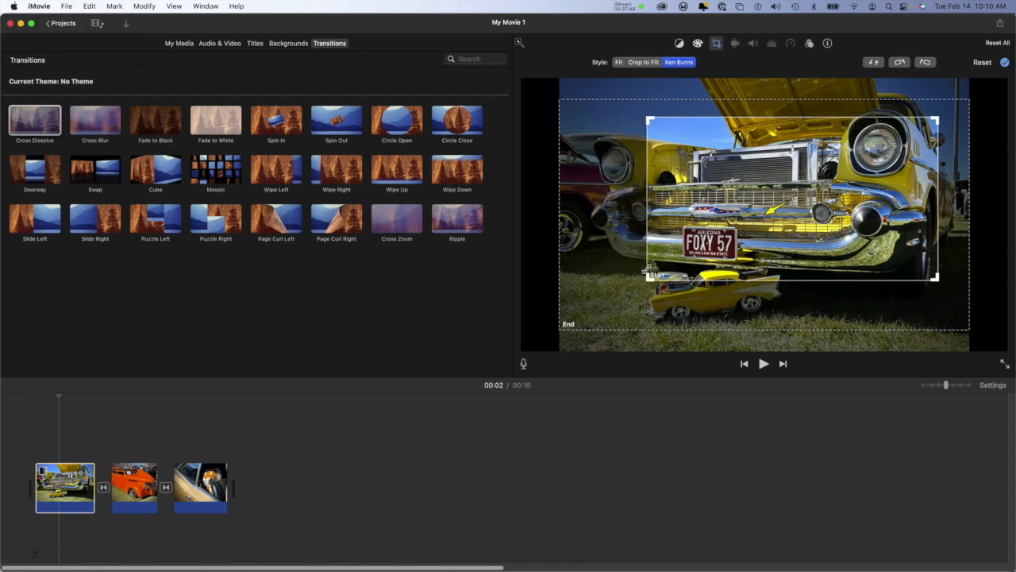
left_click_drag(819, 222, 767, 282)
left_click_drag(776, 280, 768, 279)
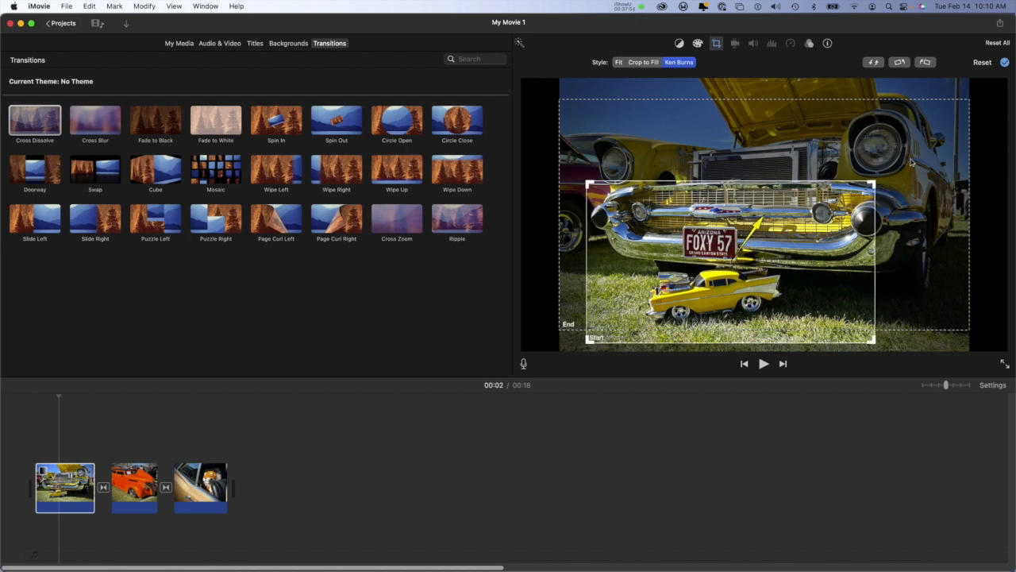
left_click_drag(913, 162, 911, 172)
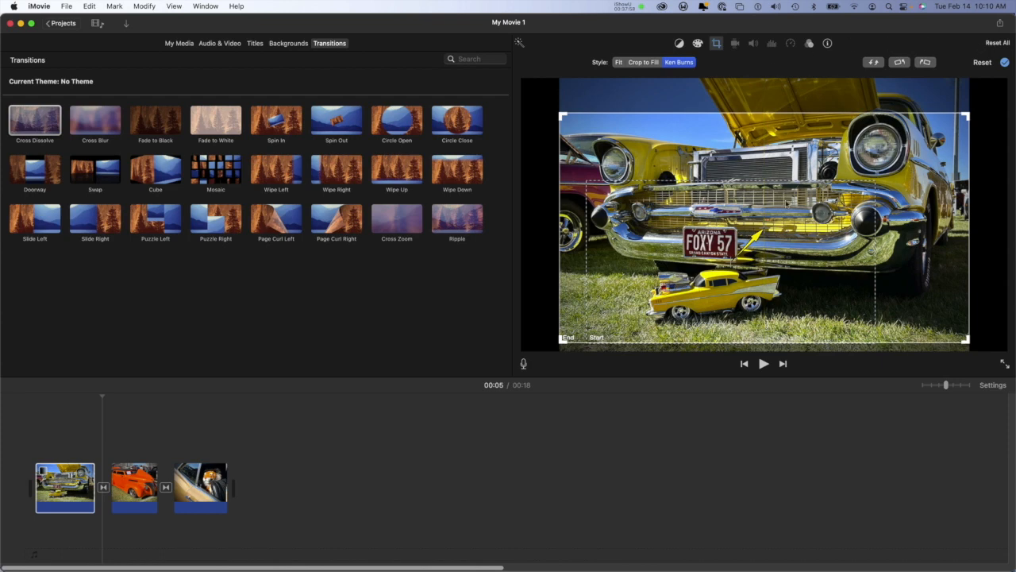
mouse_move(788, 131)
left_mouse_down()
mouse_move(786, 101)
mouse_move(786, 131)
mouse_move(786, 123)
left_mouse_up()
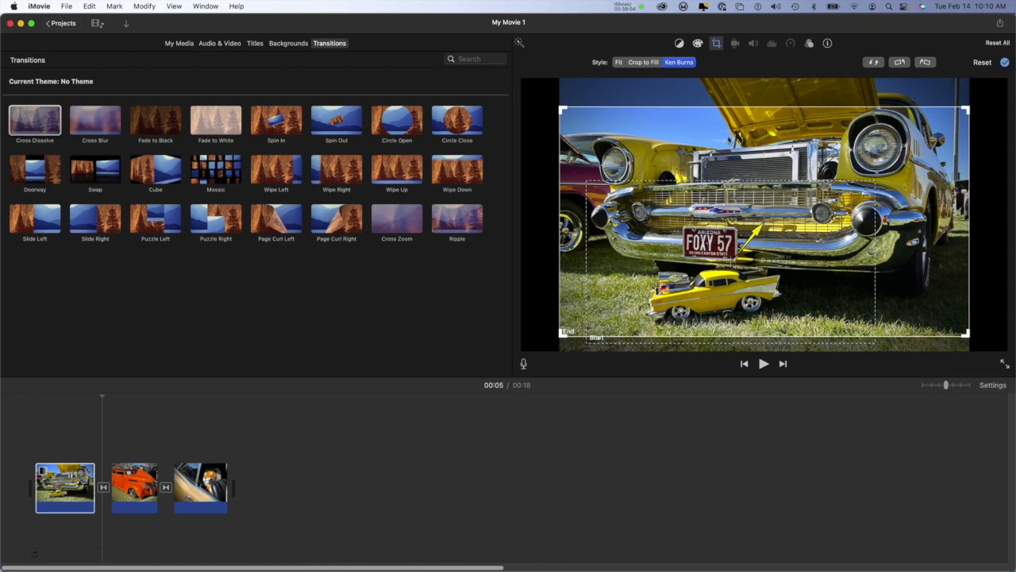
left_click(1005, 63)
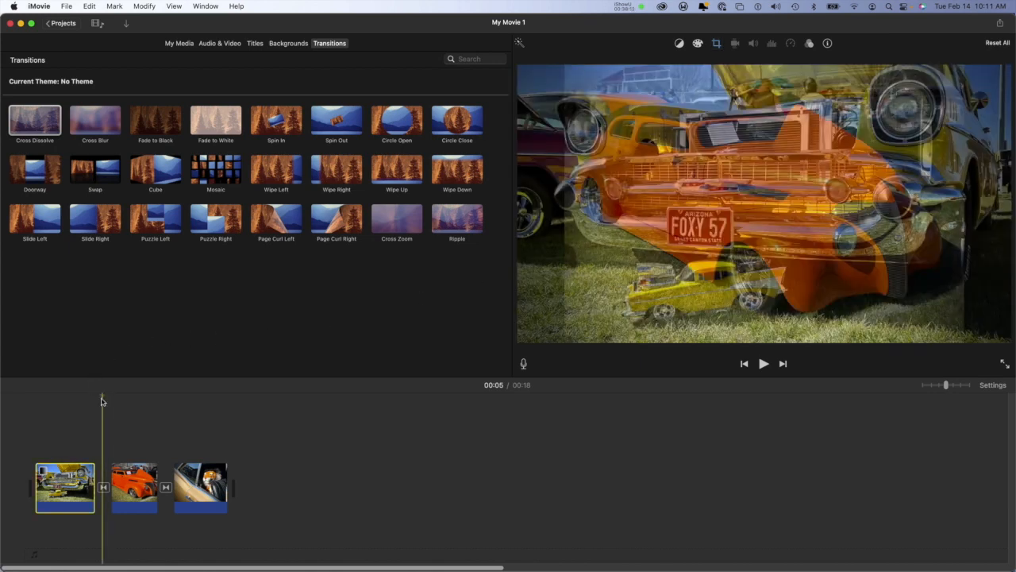
Step: Play the movie from the beginning to check the zoom-out on the yellow car clip
left_click_drag(102, 400, 23, 402)
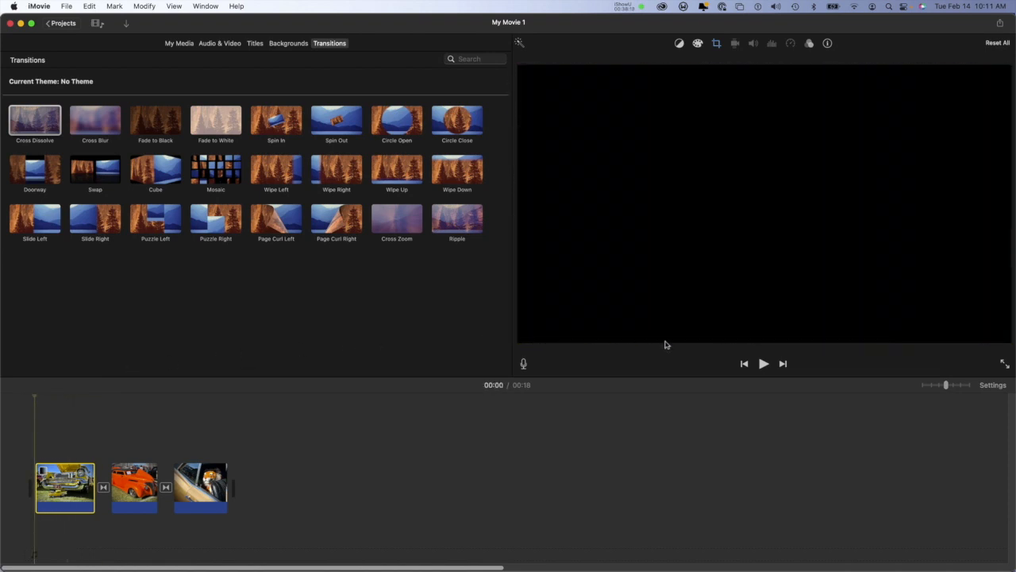
left_click(764, 363)
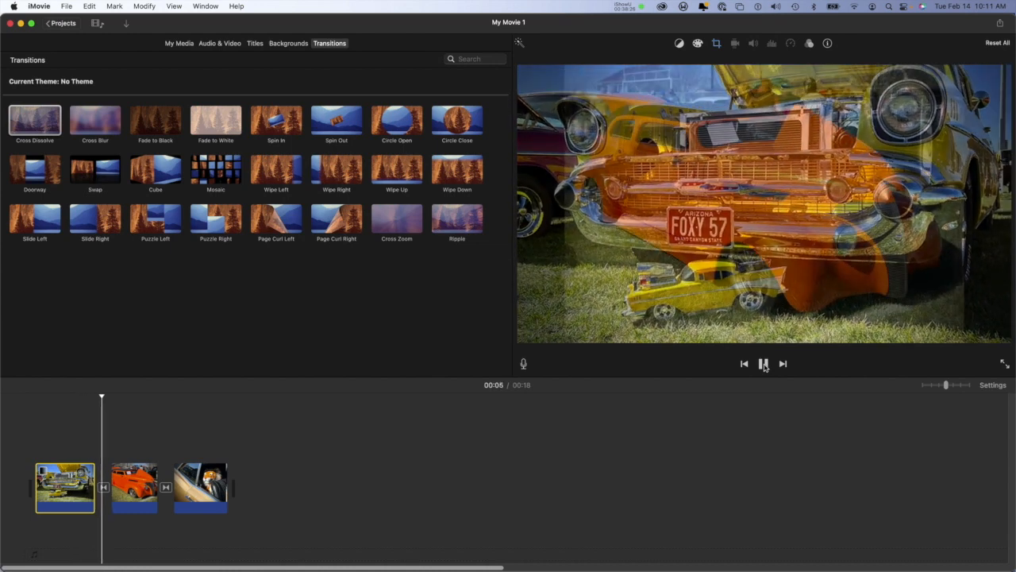
left_click(763, 363)
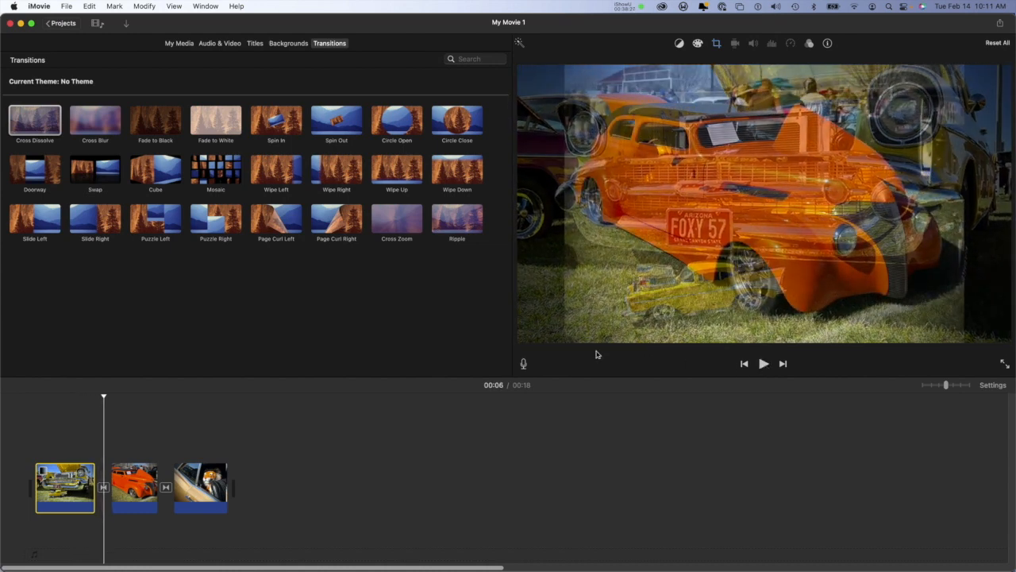
Step: Add the light blue car photo to the end of the timeline and shorten it to about 6 seconds
left_click(181, 44)
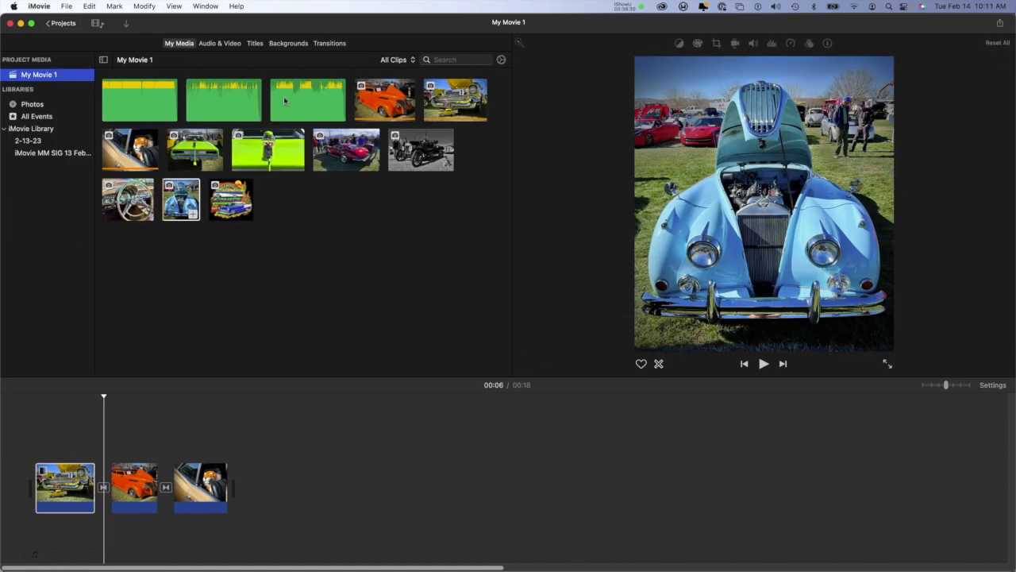
left_click(190, 209)
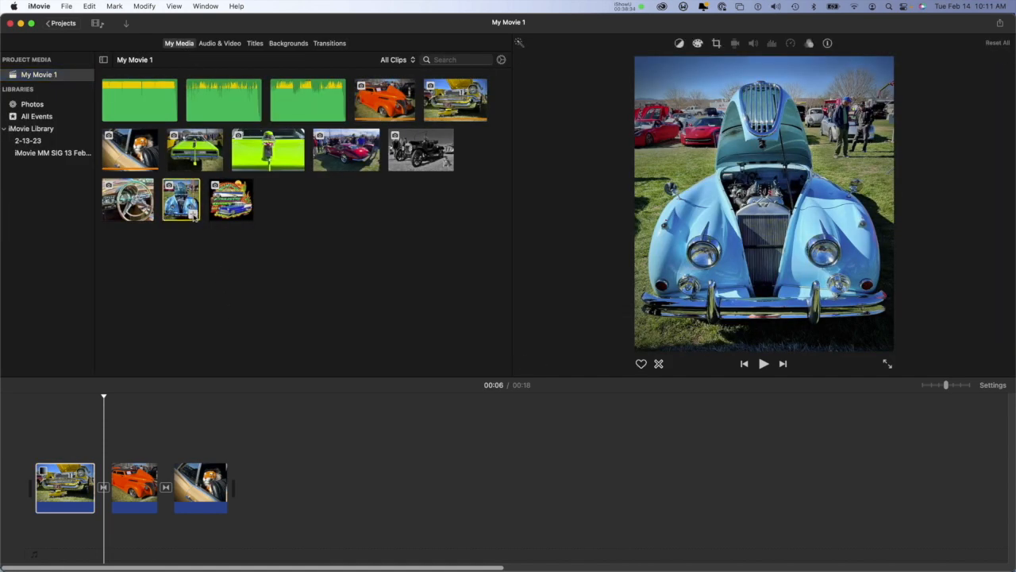
left_click_drag(195, 216, 274, 473)
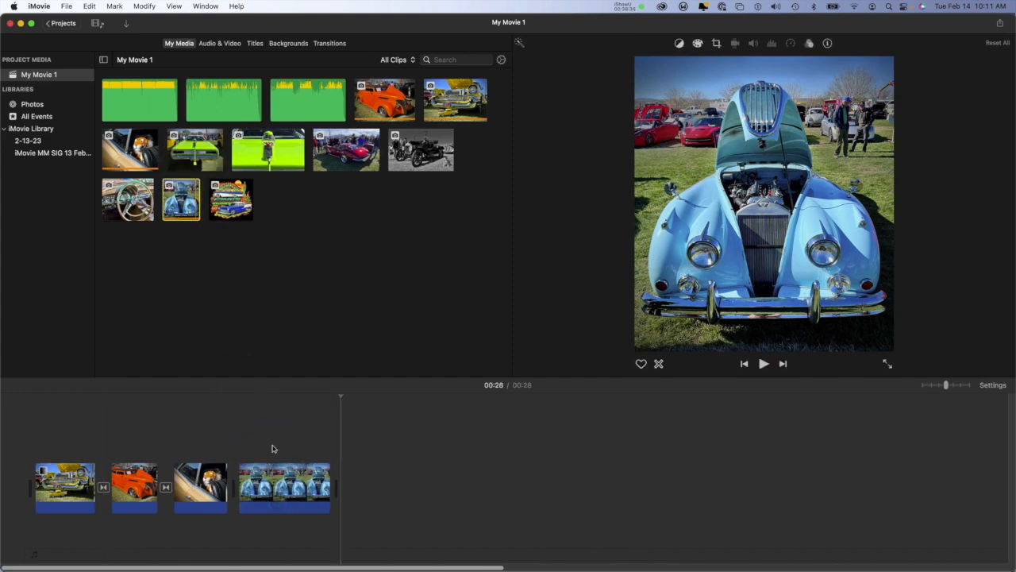
left_click(287, 488)
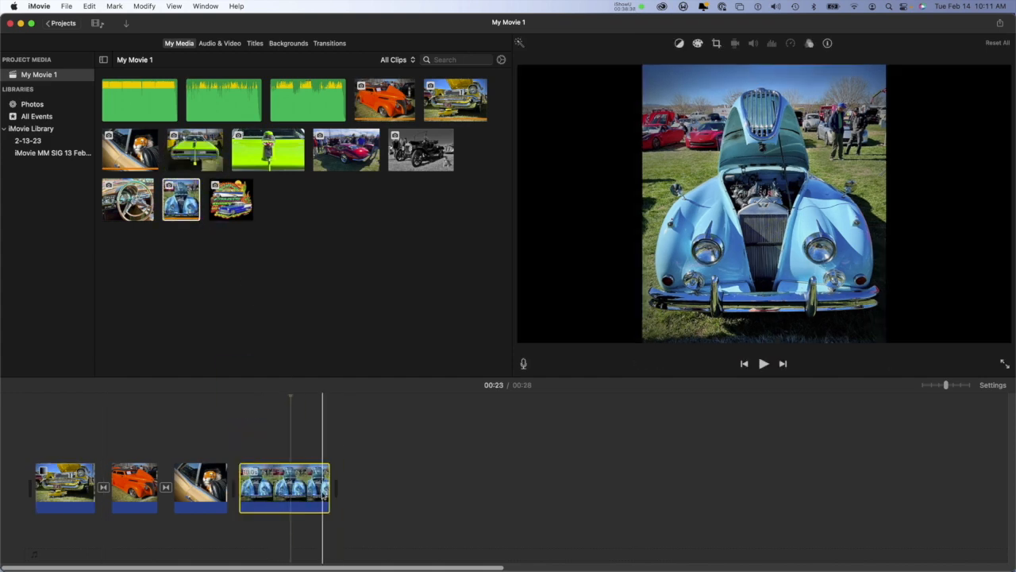
left_click_drag(332, 489, 292, 492)
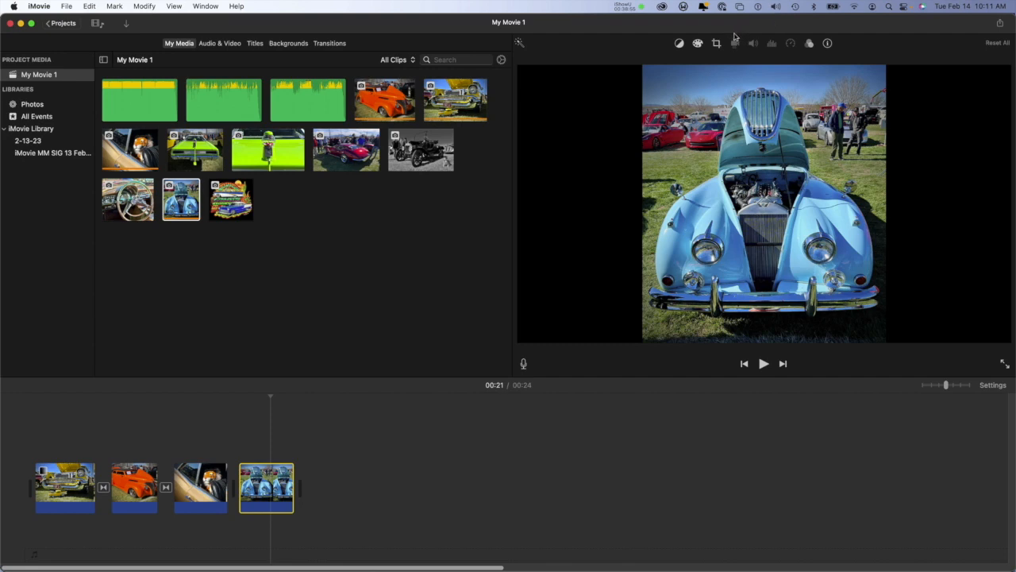
Step: Apply Ken Burns to the blue car clip, trying the start and end areas swapped before restoring the downward move from hood to bumper
left_click(717, 44)
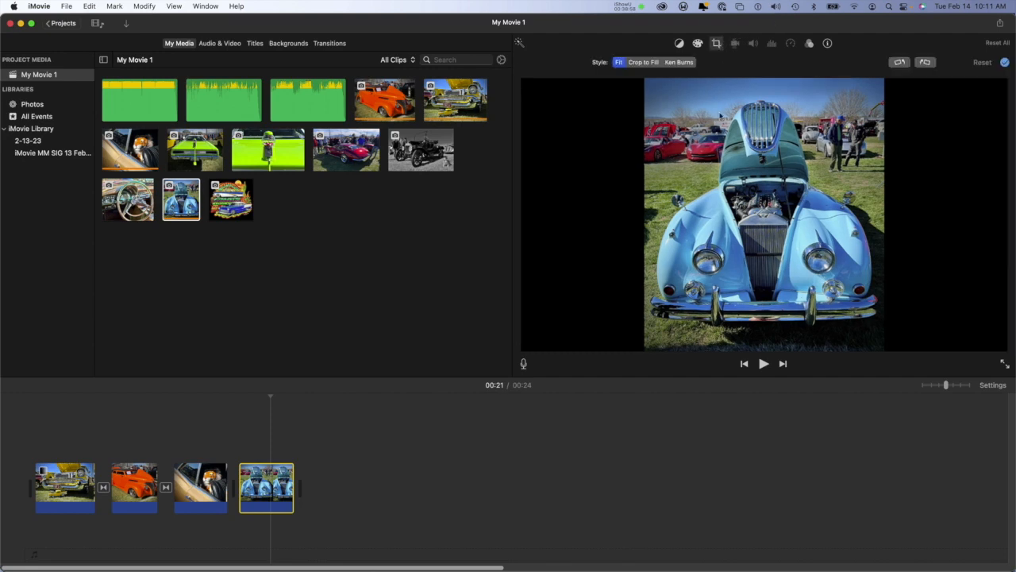
left_click(678, 62)
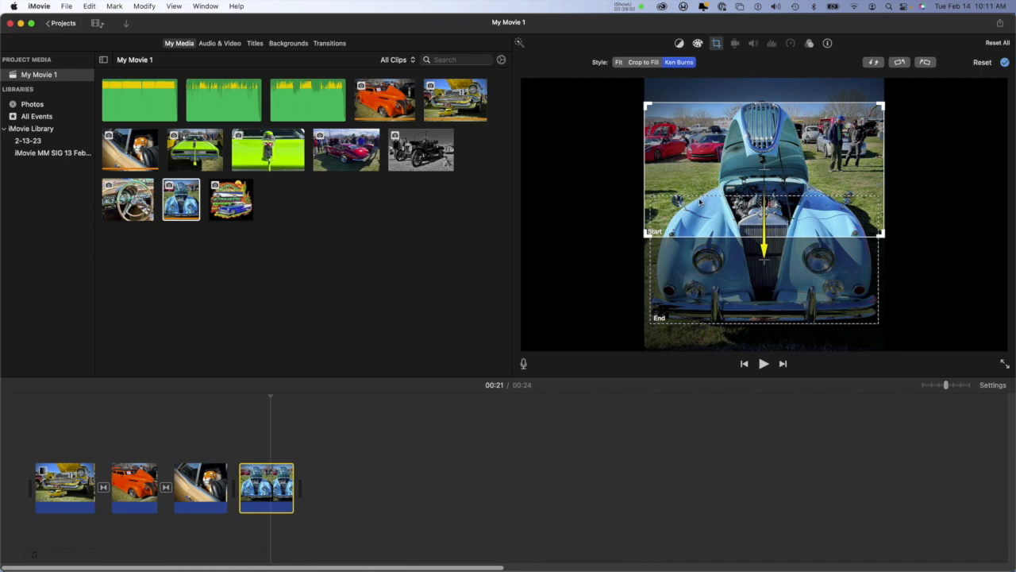
left_click(703, 270)
left_click(716, 149)
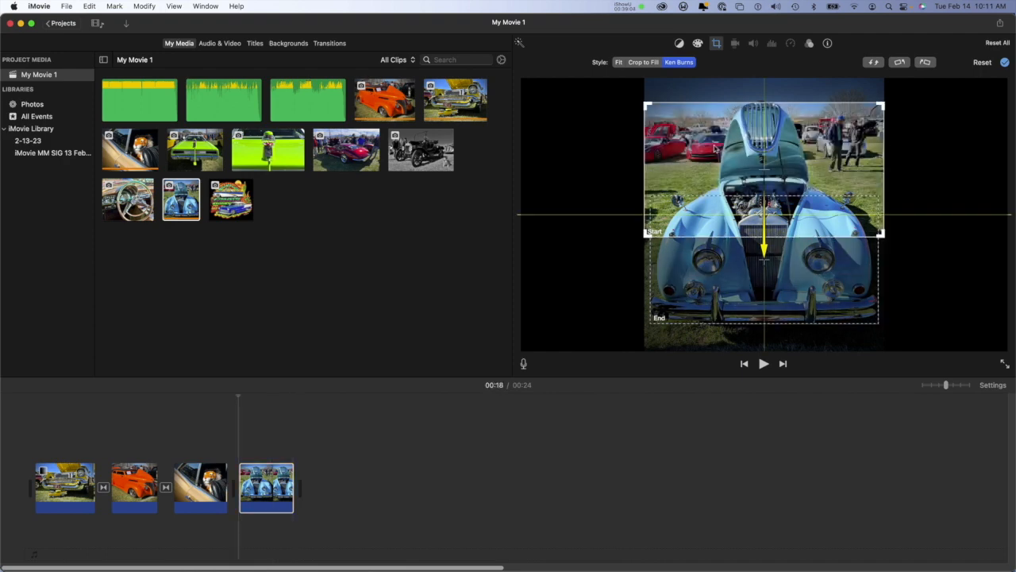
left_click(709, 282)
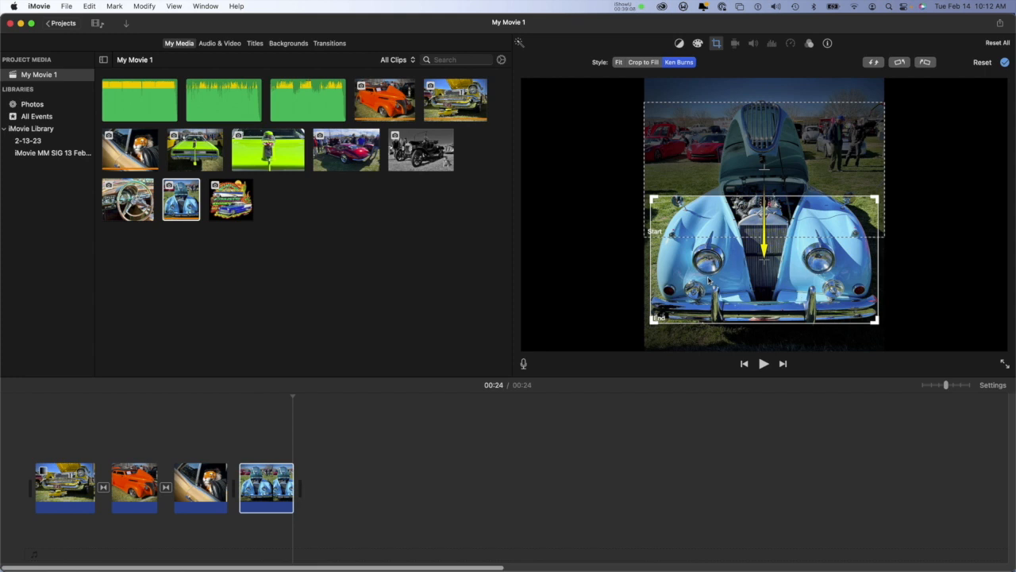
left_click(874, 62)
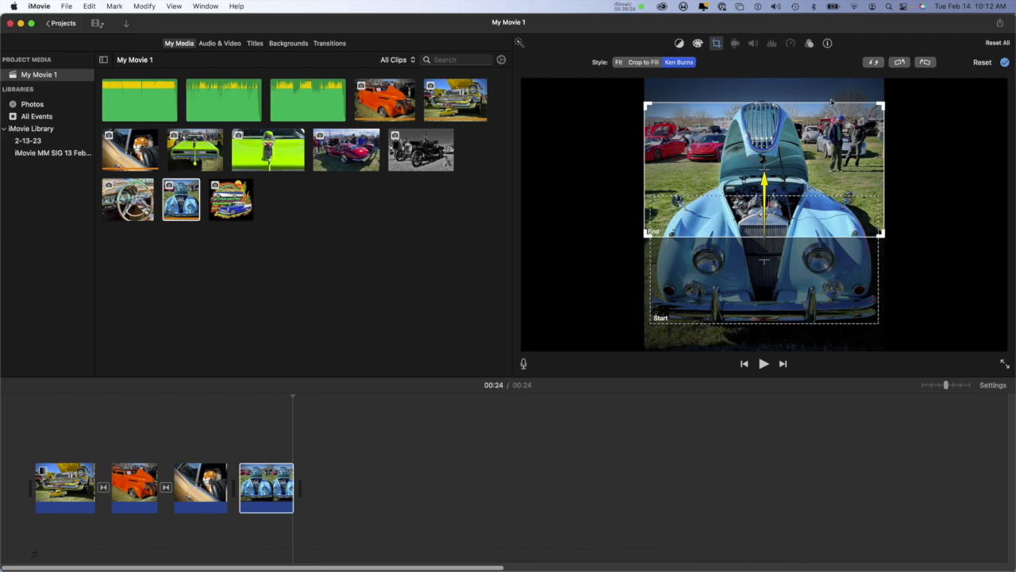
left_click(872, 62)
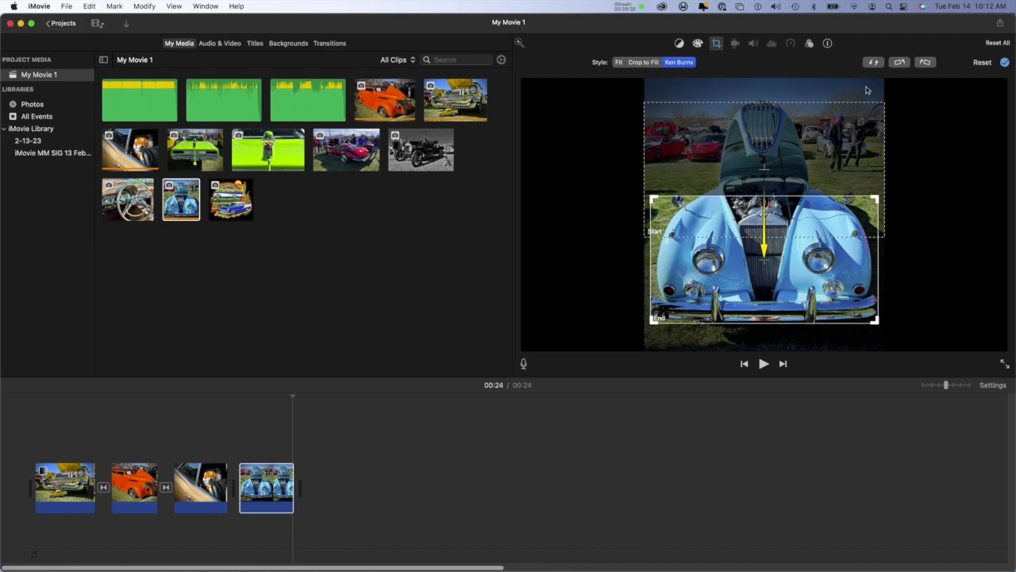
left_click(1005, 63)
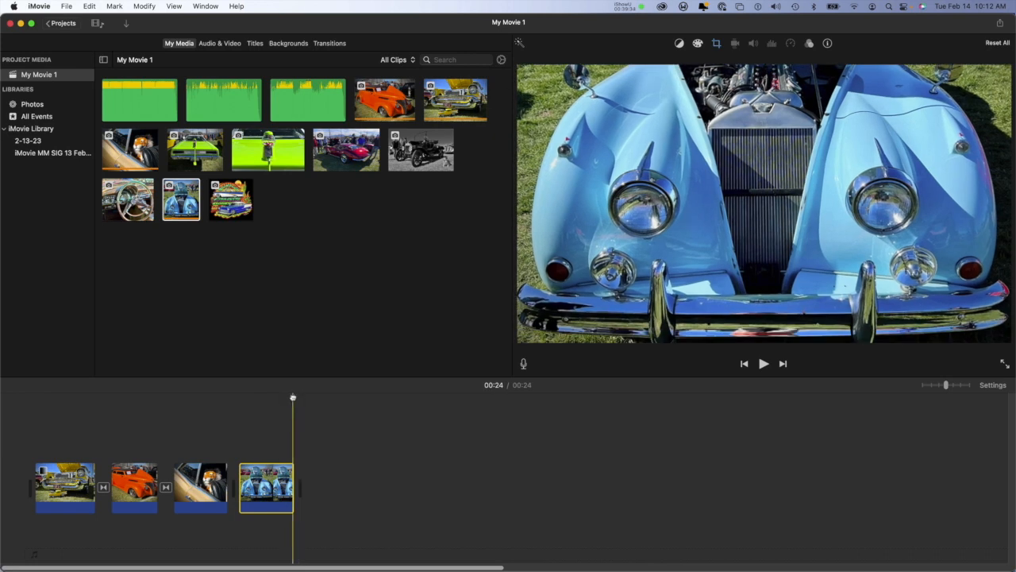
Step: Lengthen the blue car clip to about 10 seconds, playing it from its start before and after to compare the Ken Burns speed
left_click_drag(293, 396, 238, 397)
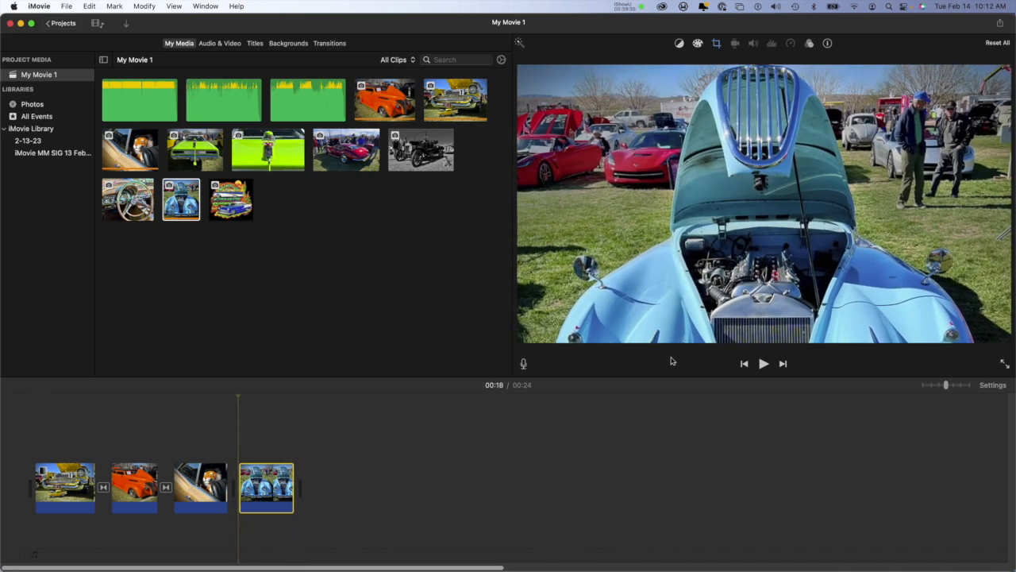
left_click(763, 364)
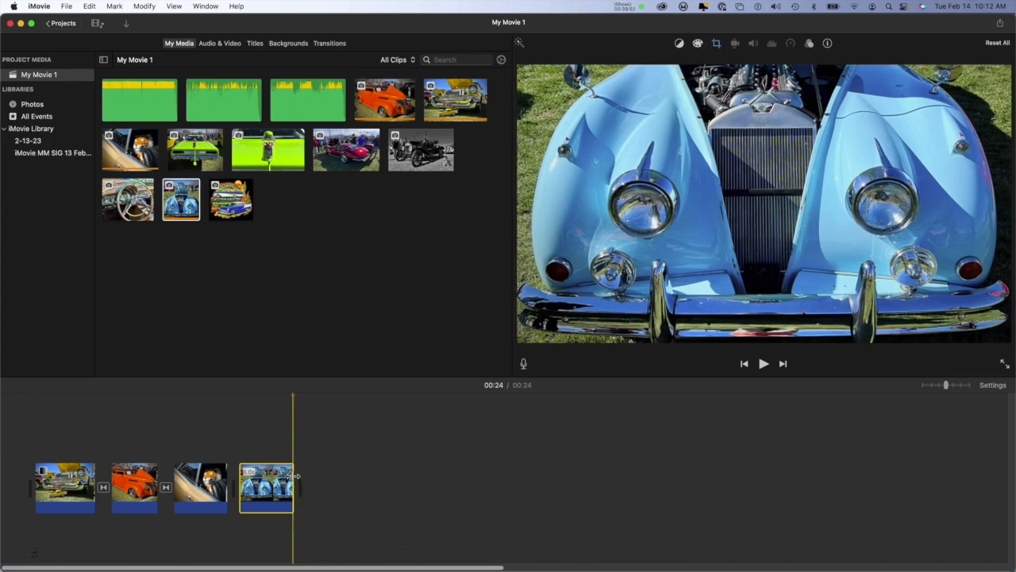
left_click_drag(293, 476, 333, 474)
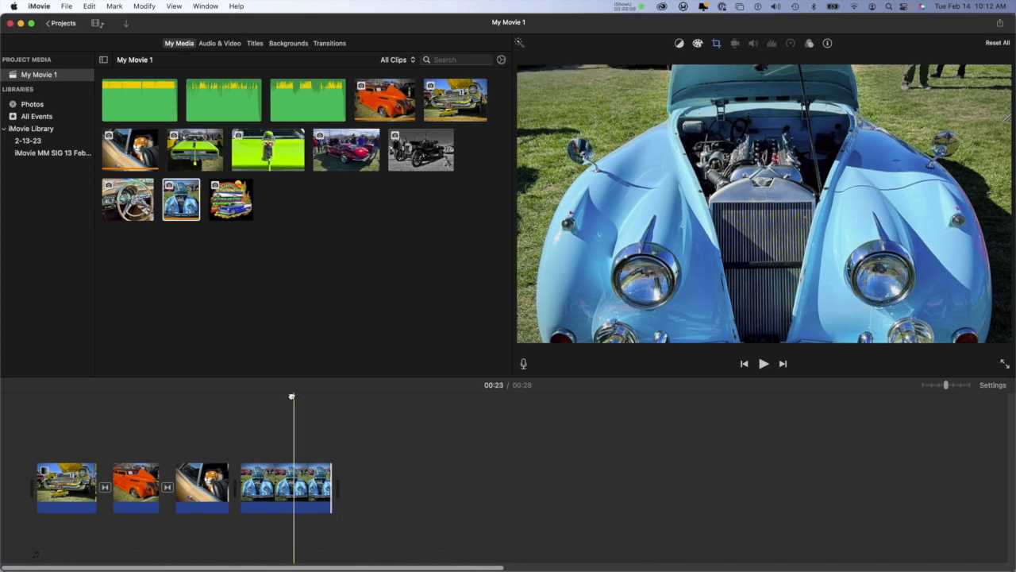
left_click(239, 398)
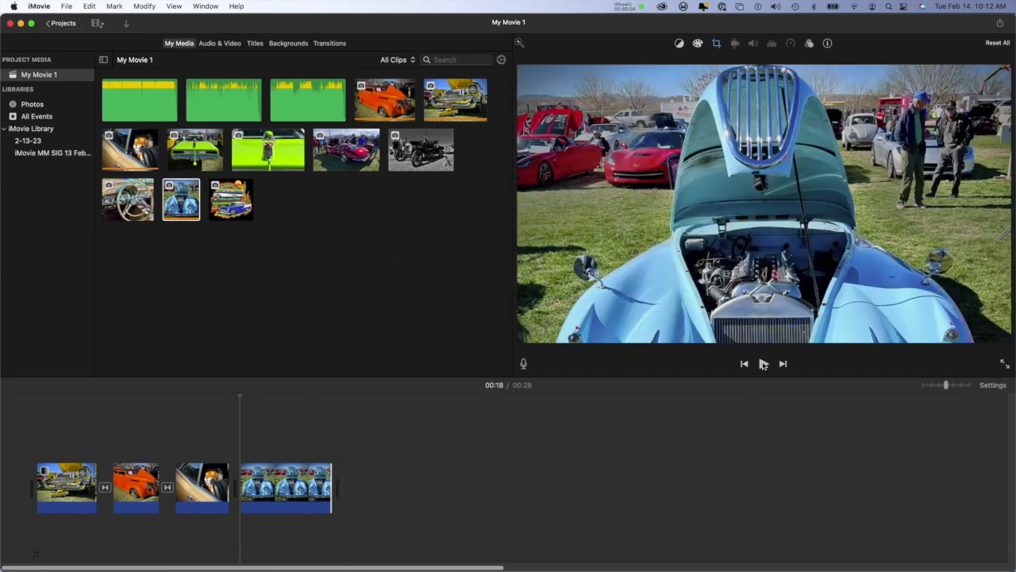
left_click(763, 363)
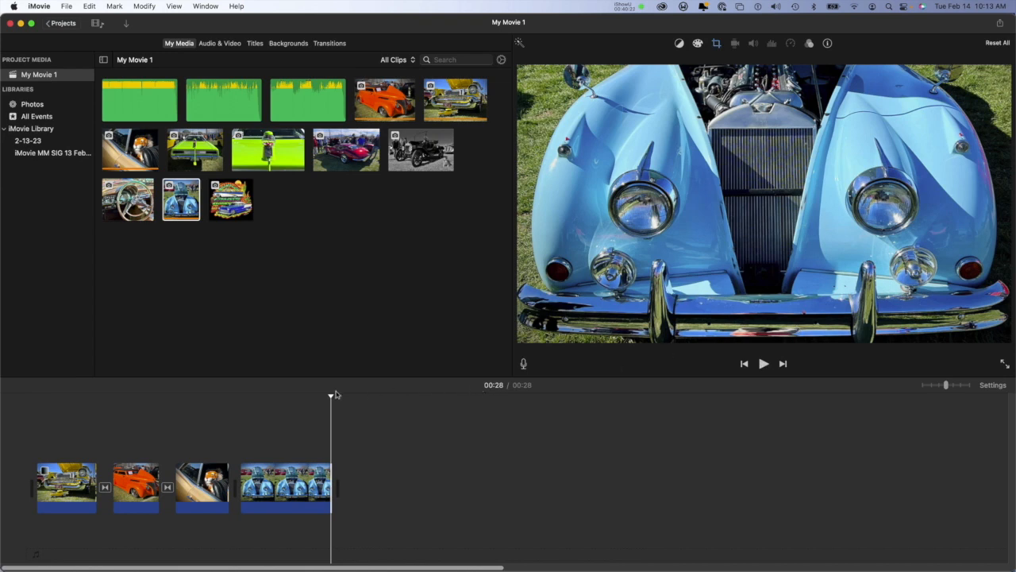
Step: Shrink the blue car clip's Ken Burns start area, move it up to centre on the raised hood, and apply it
left_click_drag(329, 396, 288, 400)
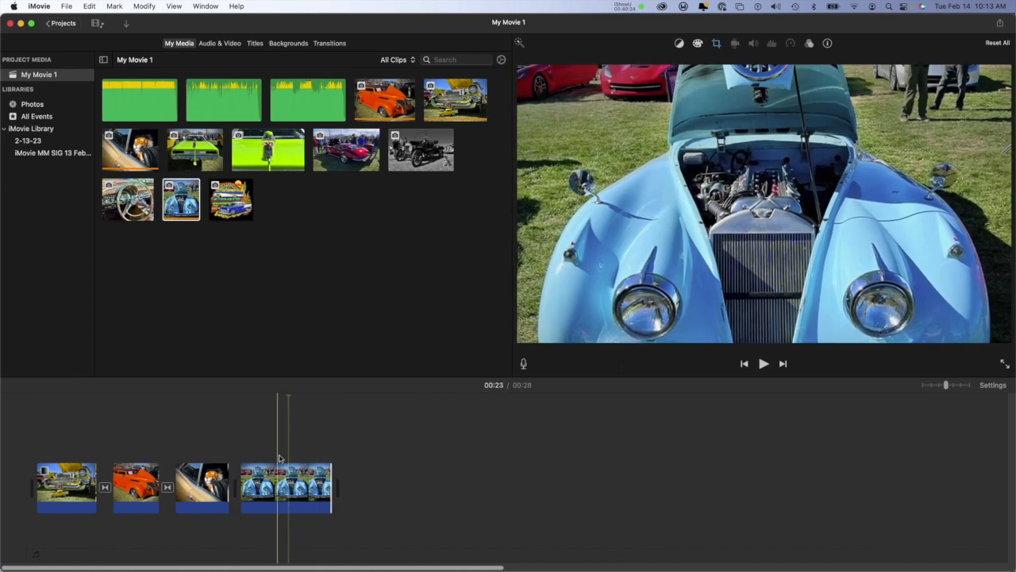
left_click(282, 469)
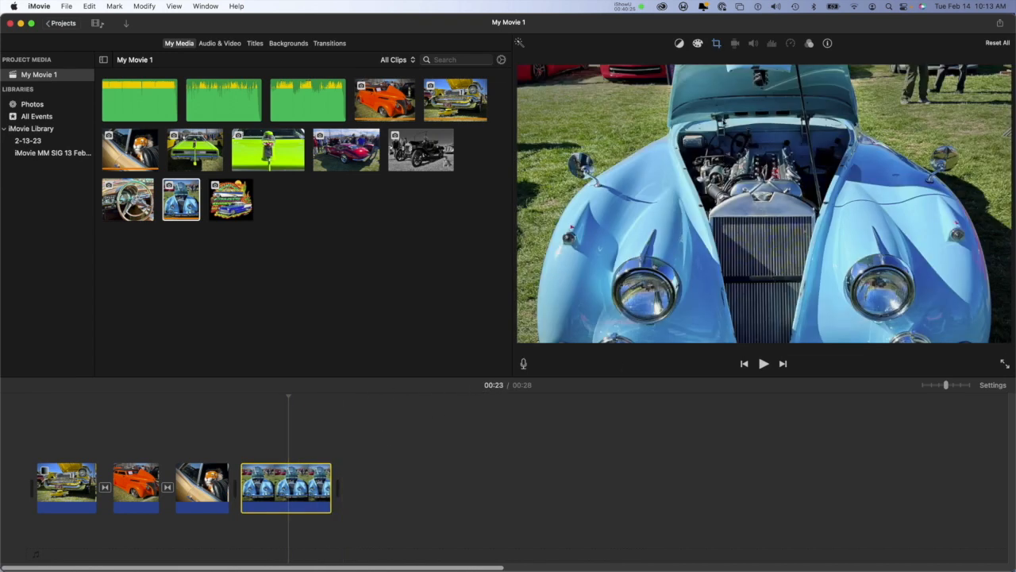
left_click(716, 45)
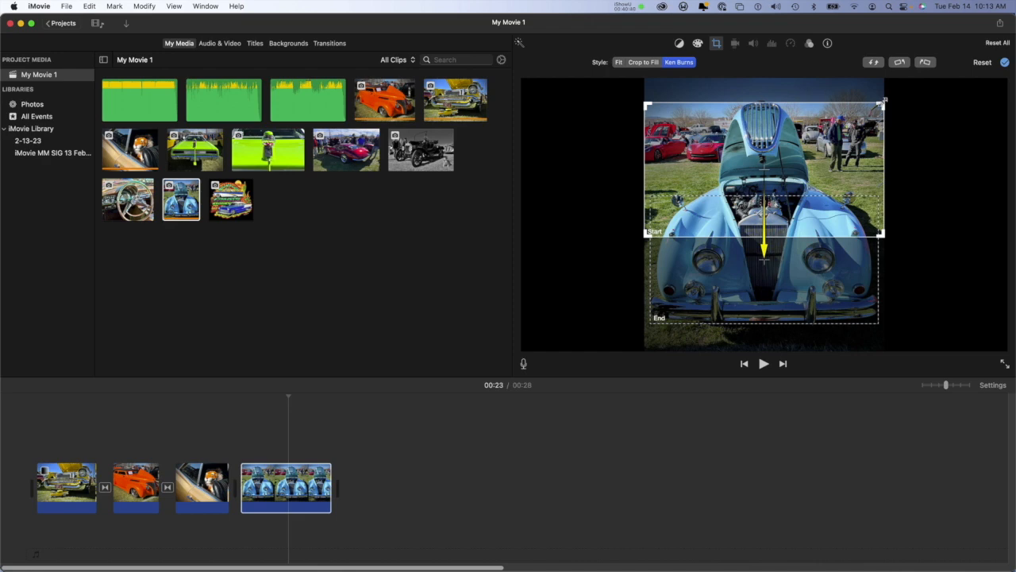
left_click_drag(883, 102, 811, 140)
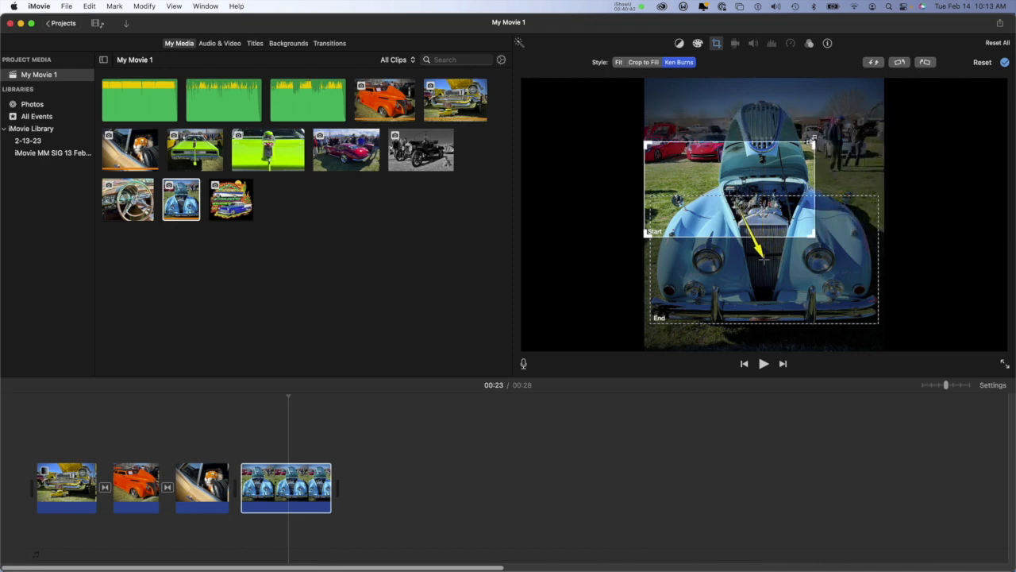
left_click_drag(735, 159, 766, 102)
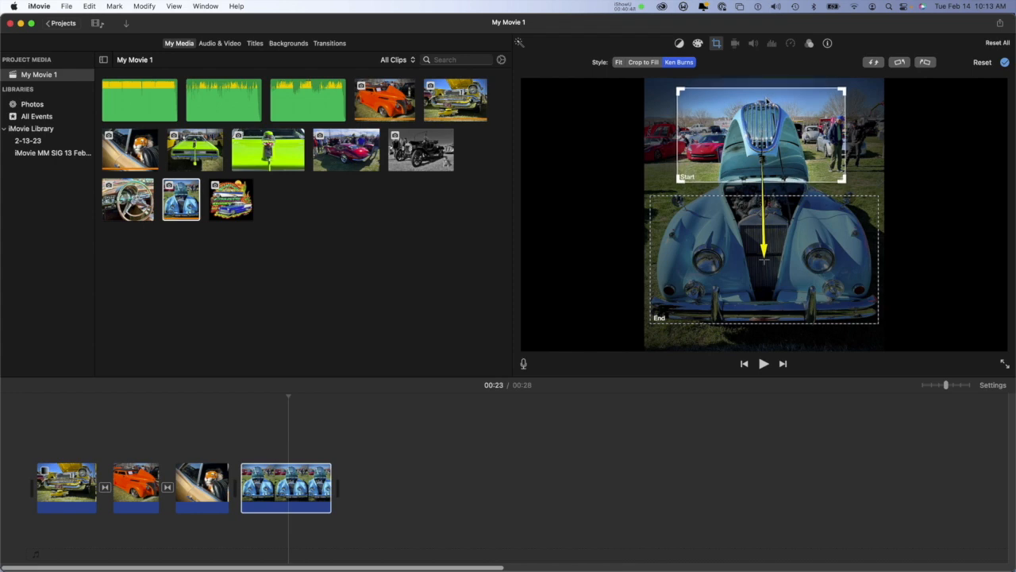
left_click(1005, 63)
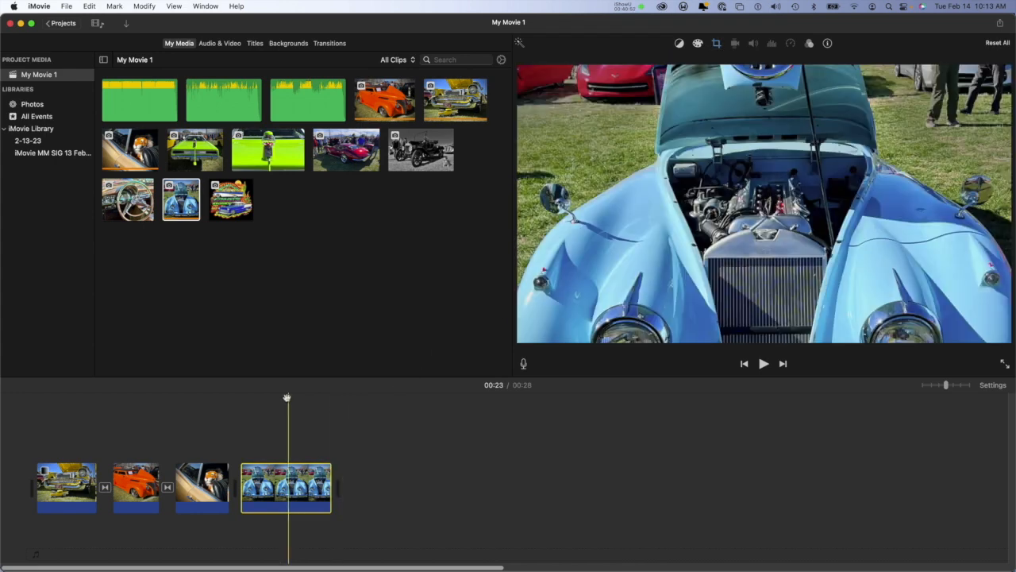
Step: Play the blue car clip from its start to check the tighter Ken Burns opening
left_click_drag(287, 397, 235, 407)
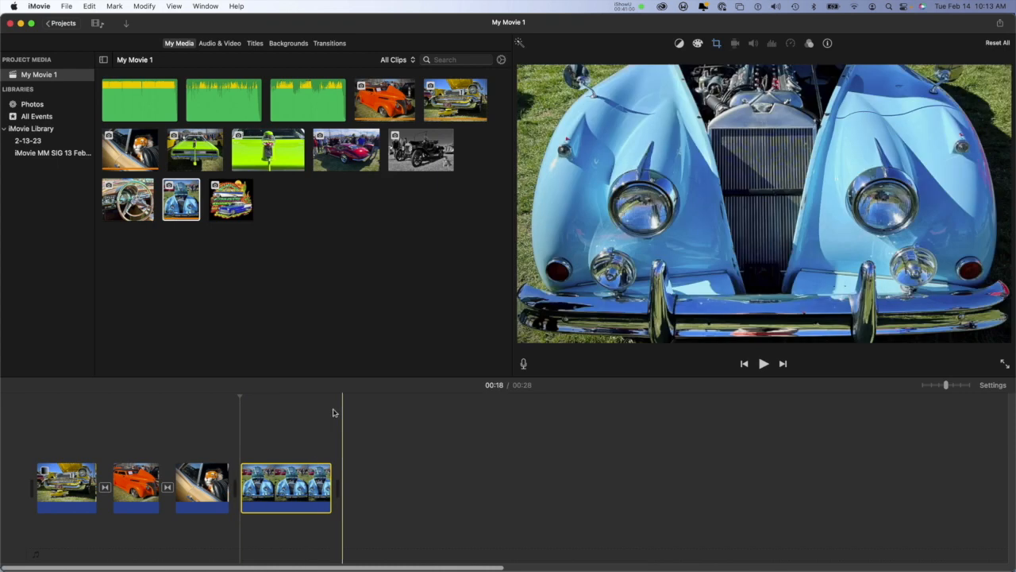
left_click(764, 364)
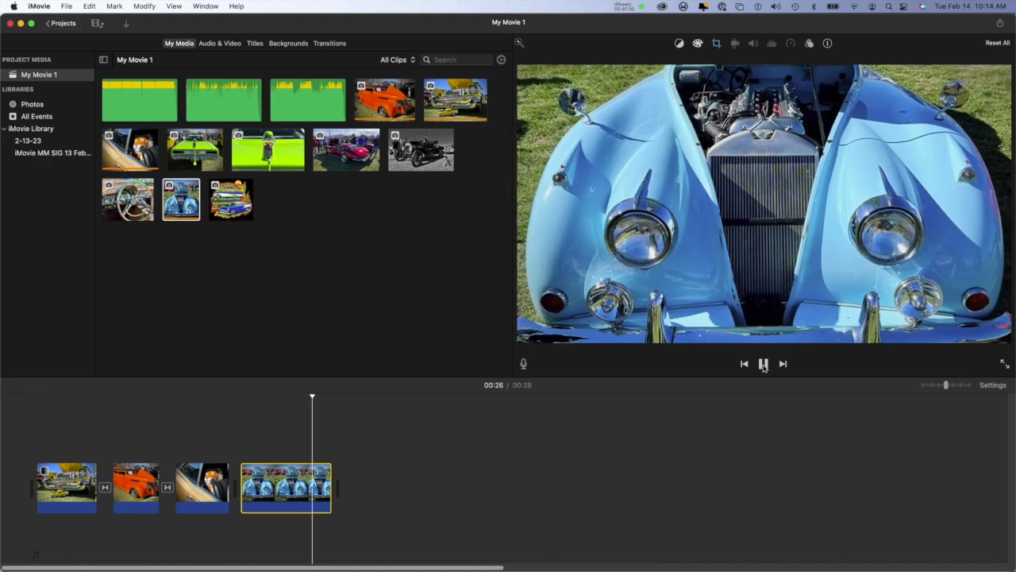
left_click(763, 364)
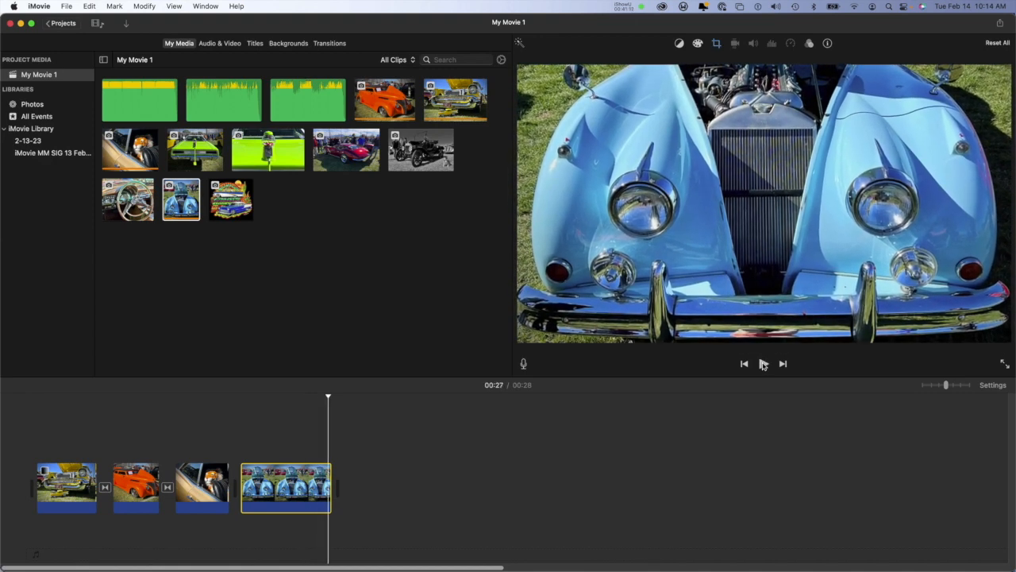
Step: Lengthen the orange car clip and apply a Ken Burns zoom-out from a tight start area on its front end to the whole car
left_click(139, 484)
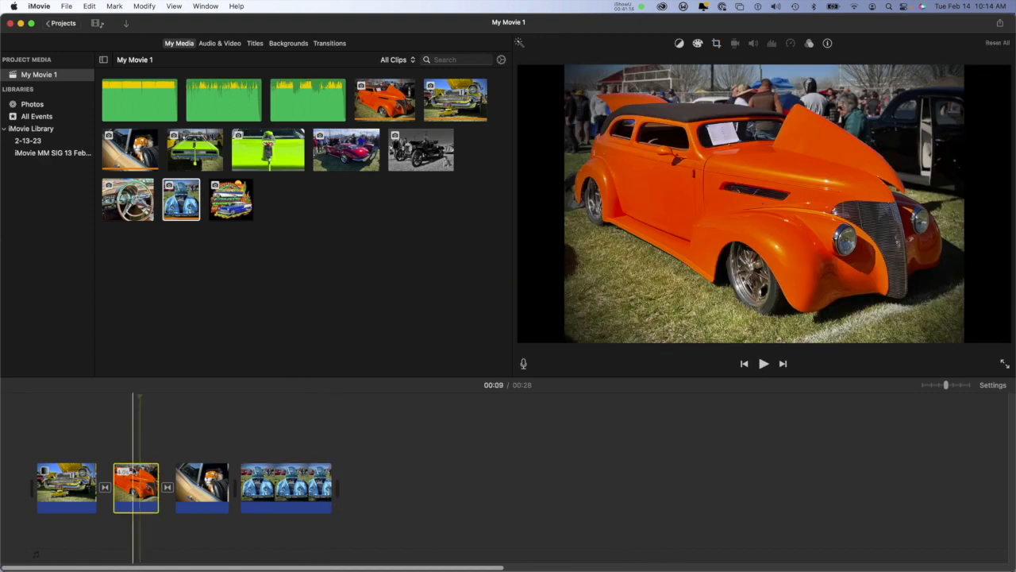
left_click_drag(160, 484, 195, 471)
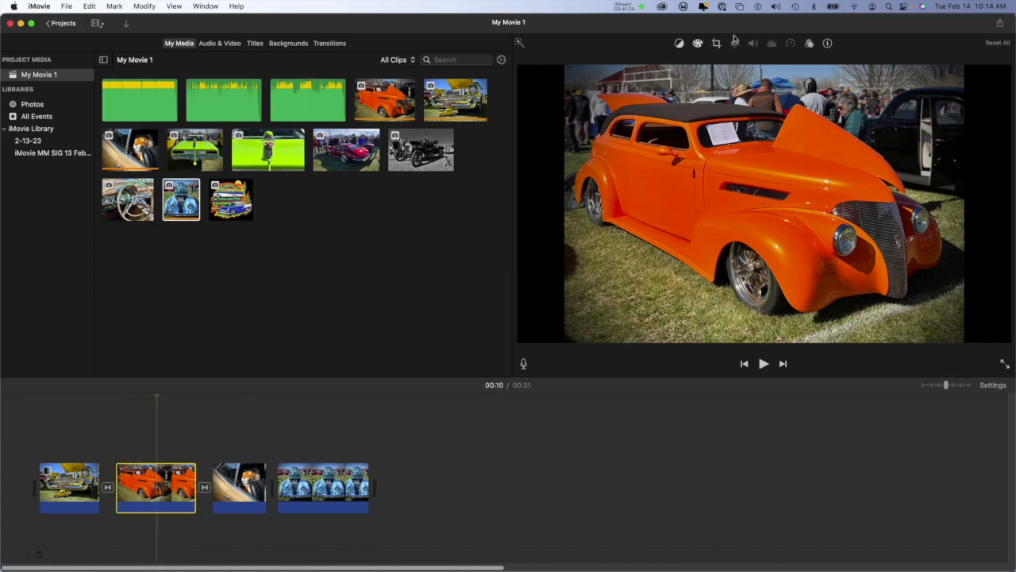
left_click(717, 45)
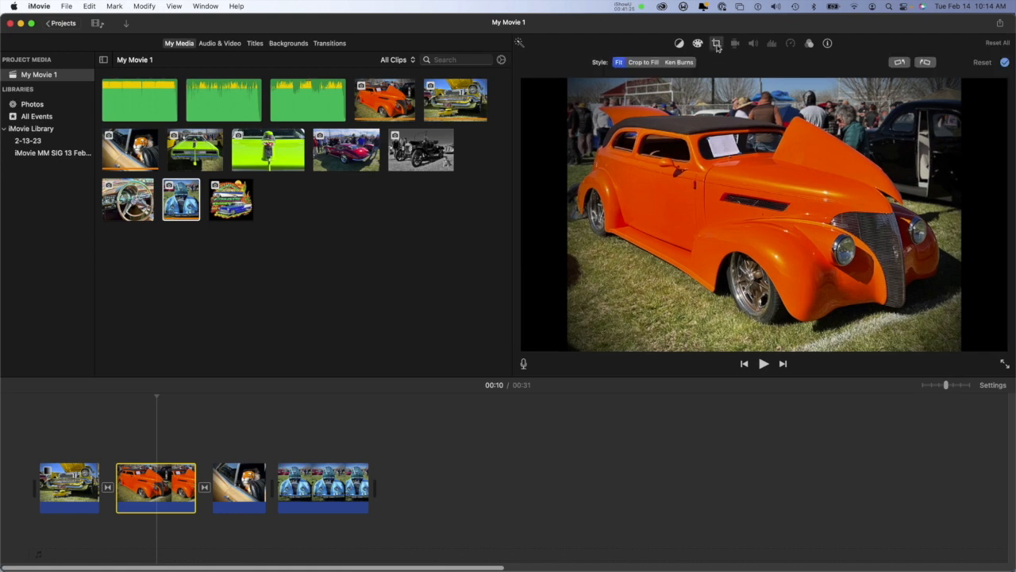
left_click(679, 62)
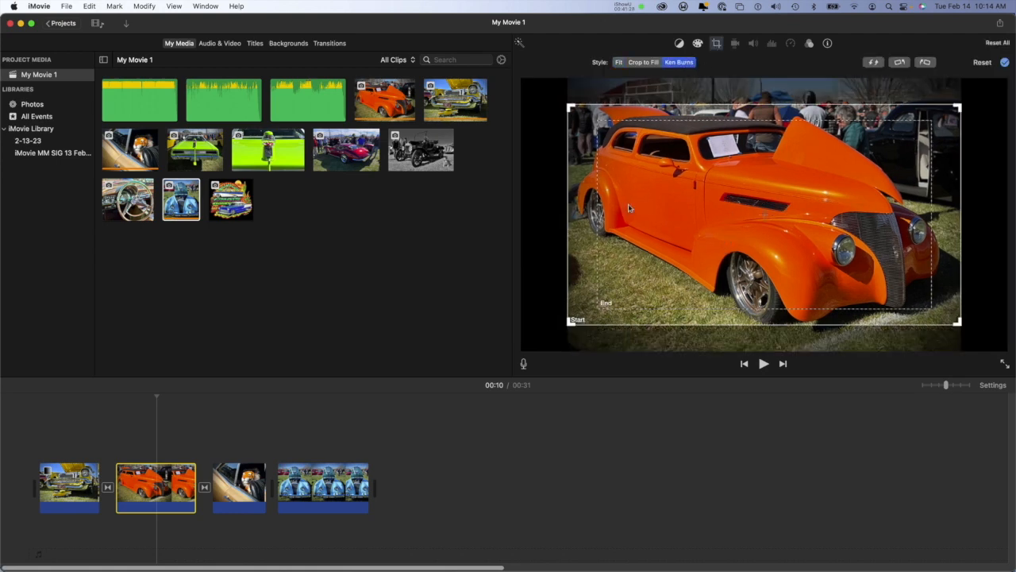
left_click(873, 63)
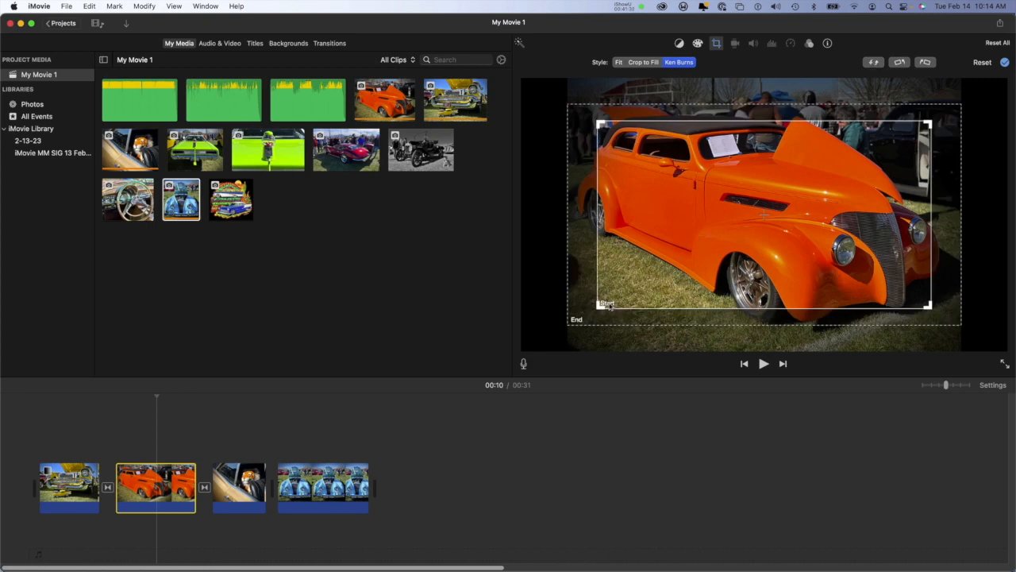
left_click_drag(599, 306, 679, 259)
left_click_drag(770, 208, 800, 271)
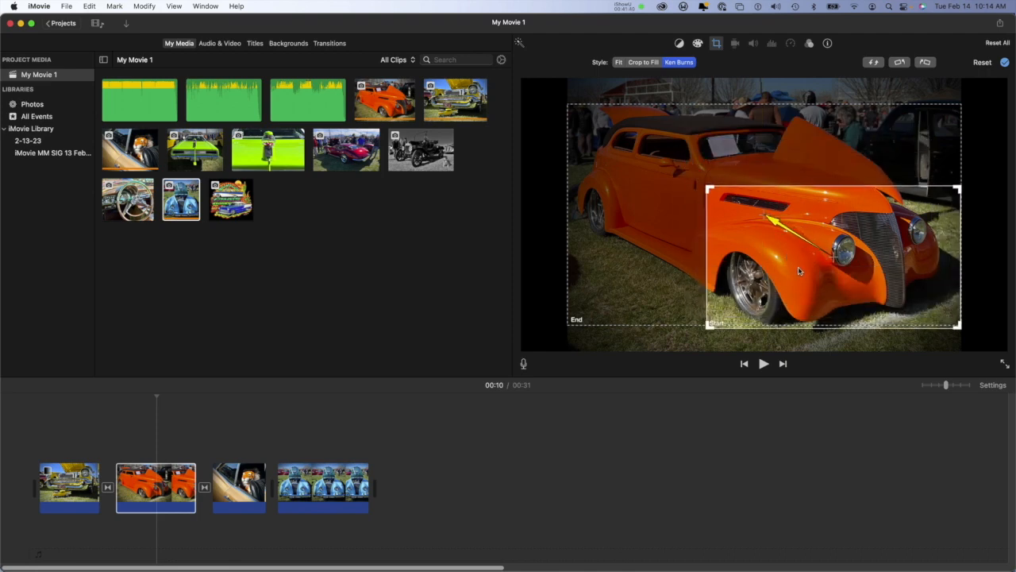
left_click(628, 241)
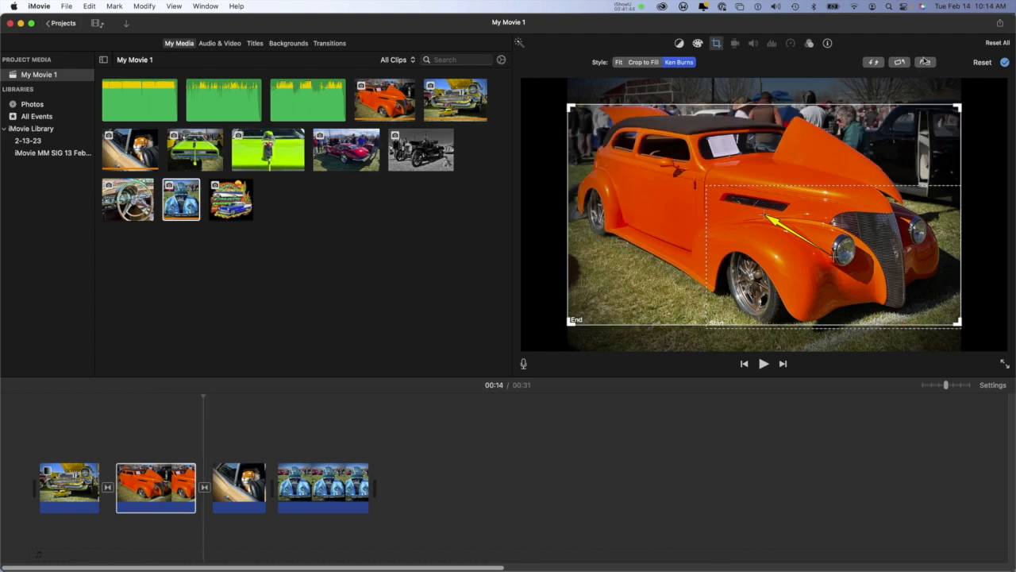
left_click(1005, 62)
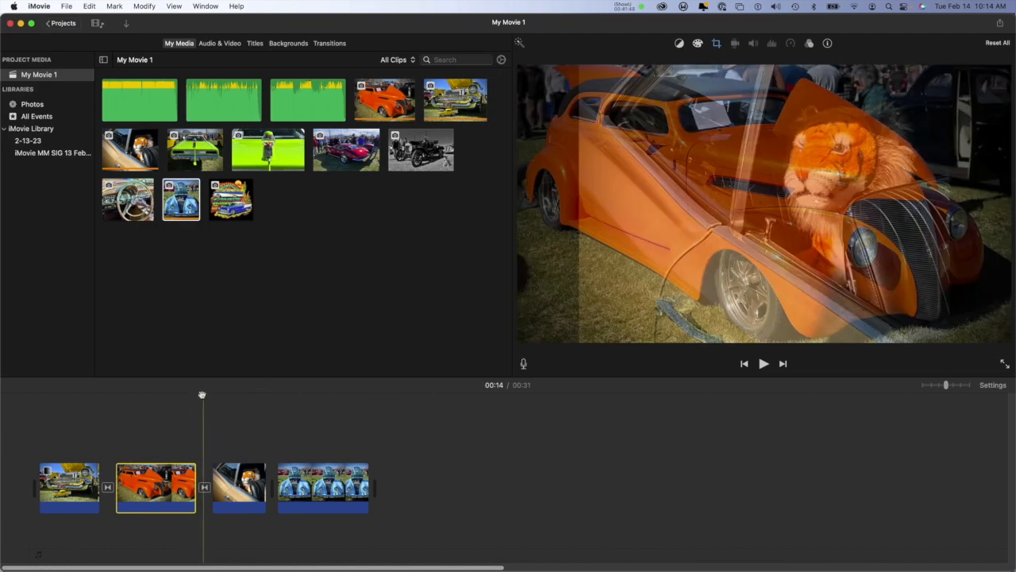
Step: Play the orange car clip from the preceding transition to check its Ken Burns movement
left_click_drag(200, 397, 106, 410)
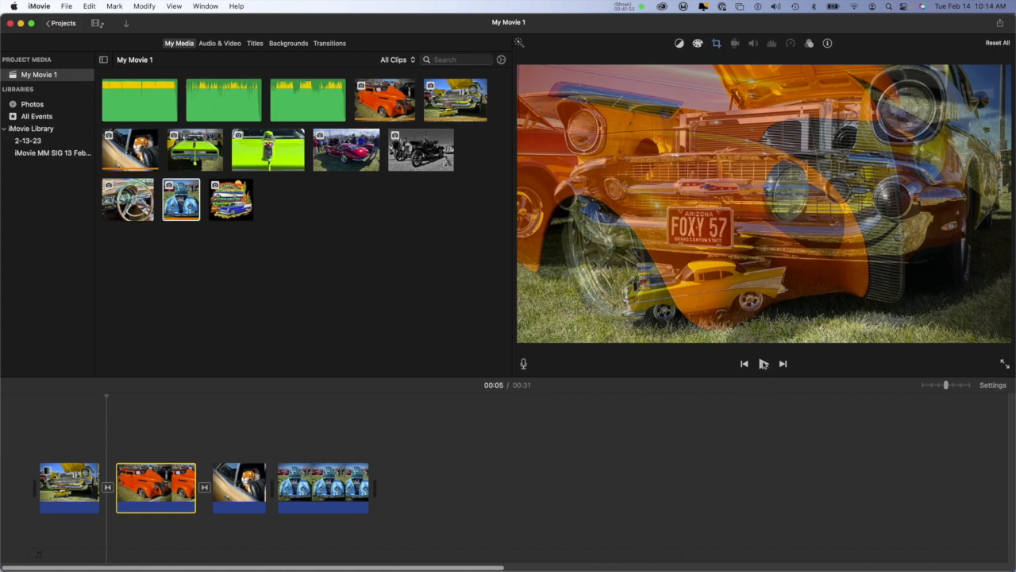
left_click(763, 364)
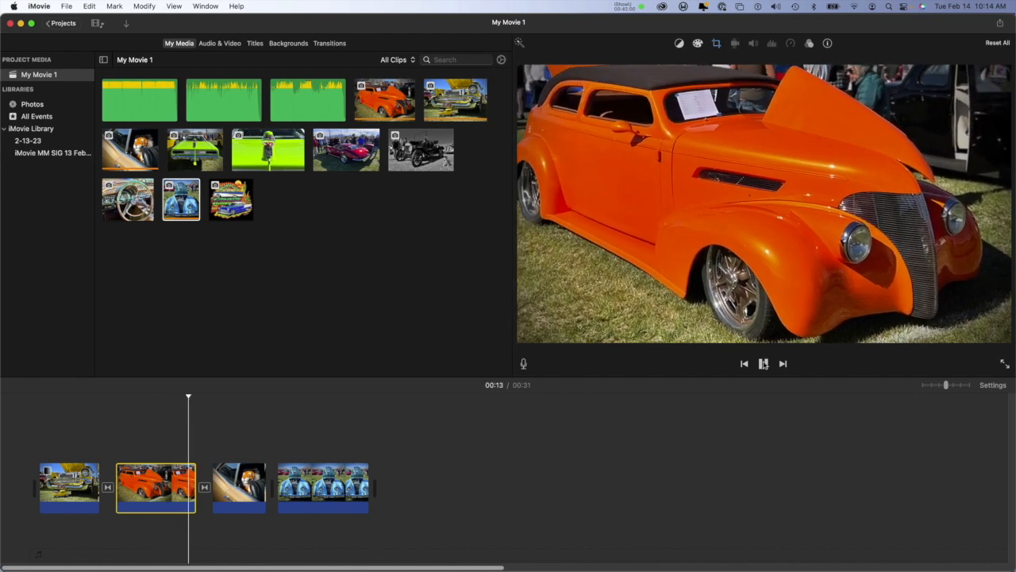
left_click(763, 362)
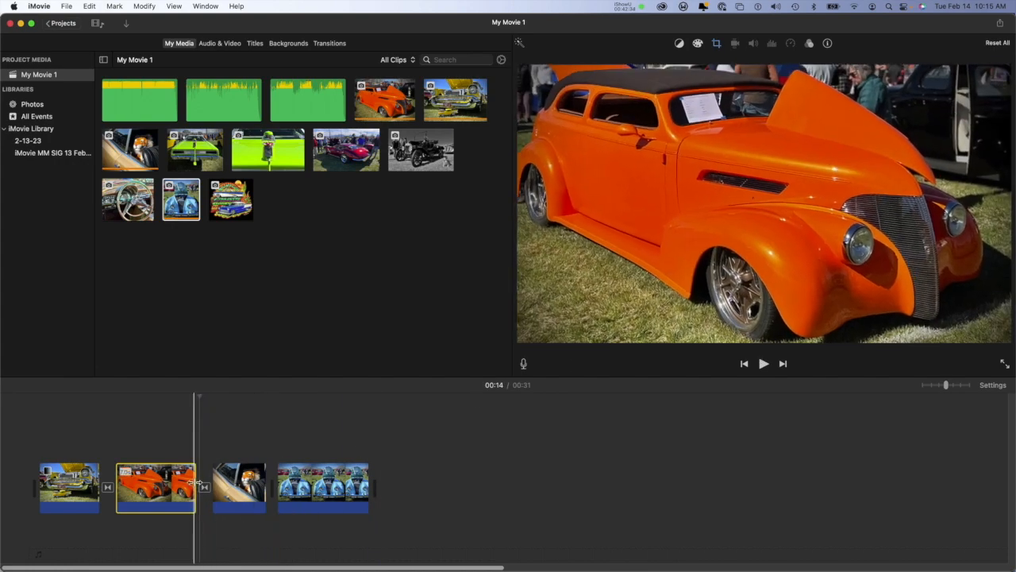
Step: Shorten the orange car clip and play it from its start to compare the Ken Burns speed
left_click_drag(195, 482, 159, 487)
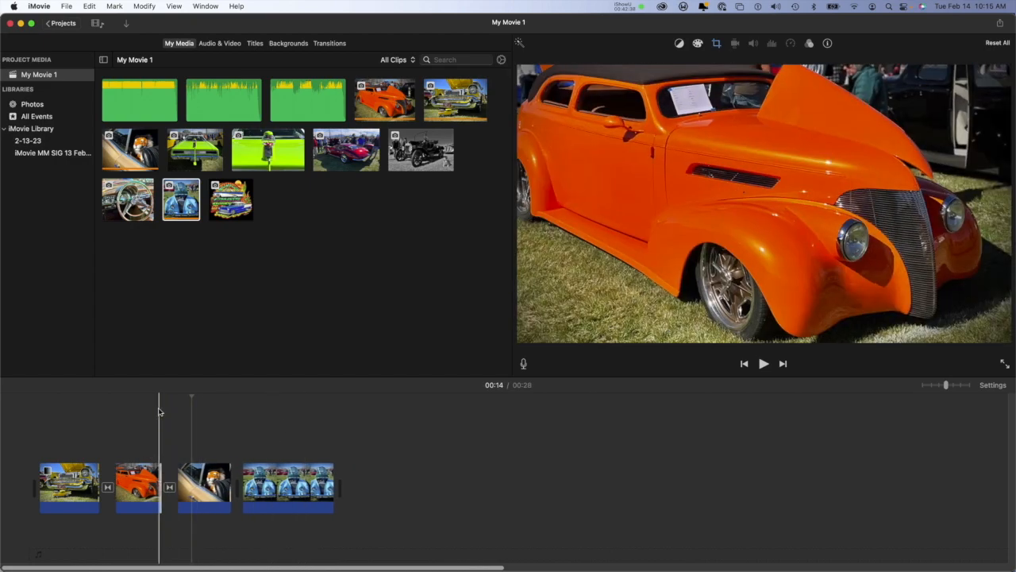
left_click_drag(192, 397, 115, 397)
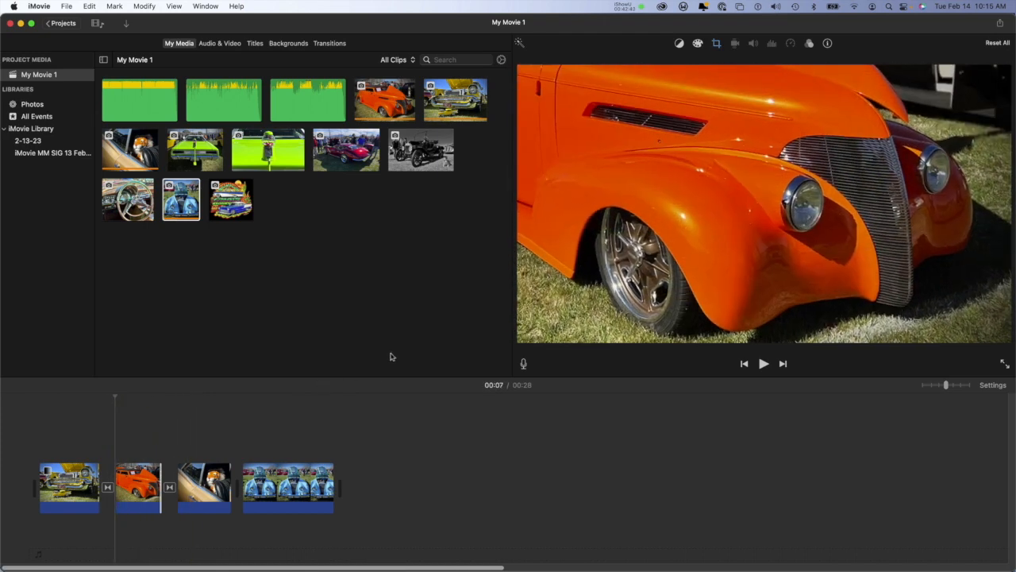
left_click(763, 364)
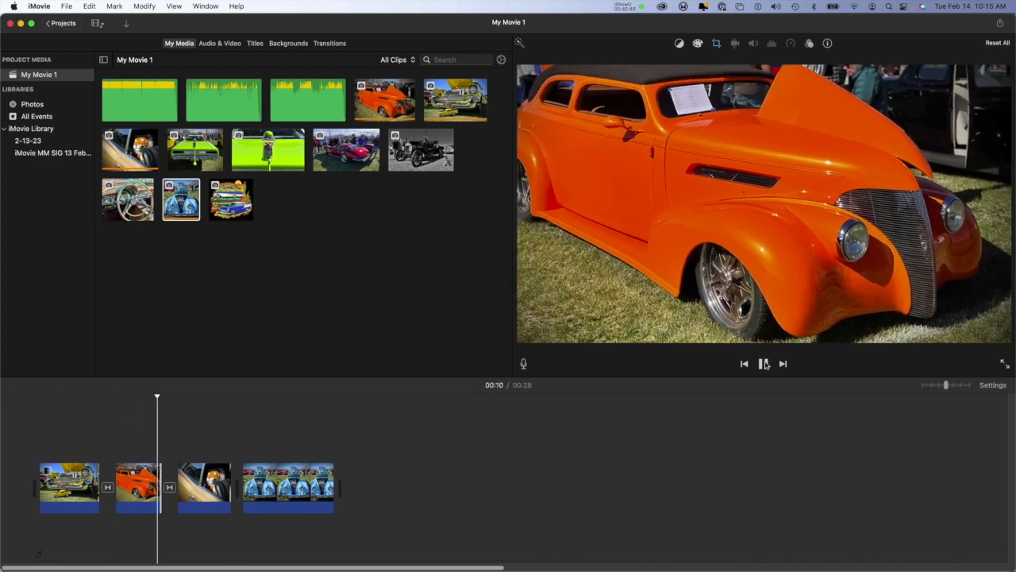
left_click(764, 364)
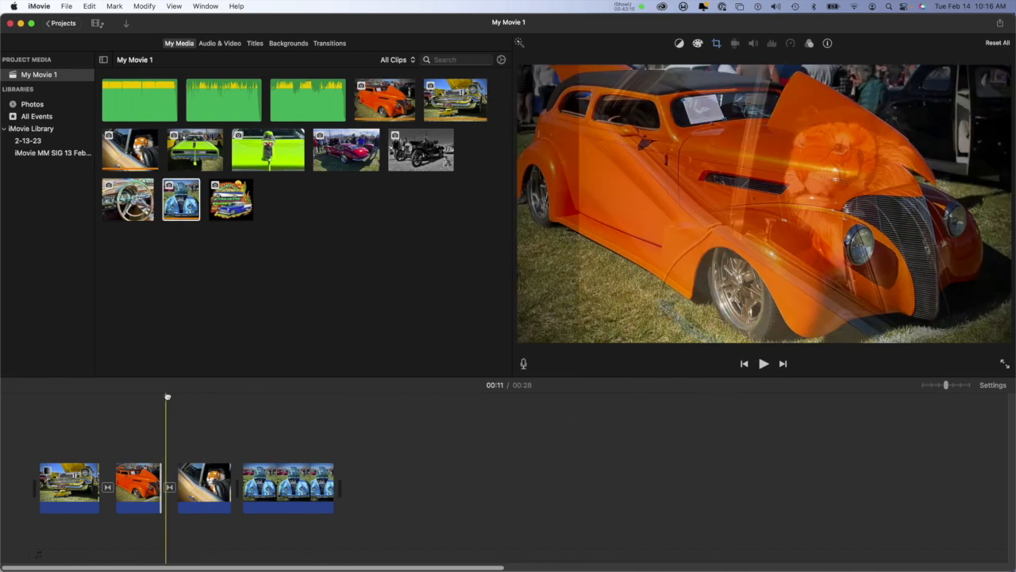
Step: Lengthen the orange car clip and the tiger clip on the timeline to slow their pacing
left_click_drag(160, 466, 184, 462)
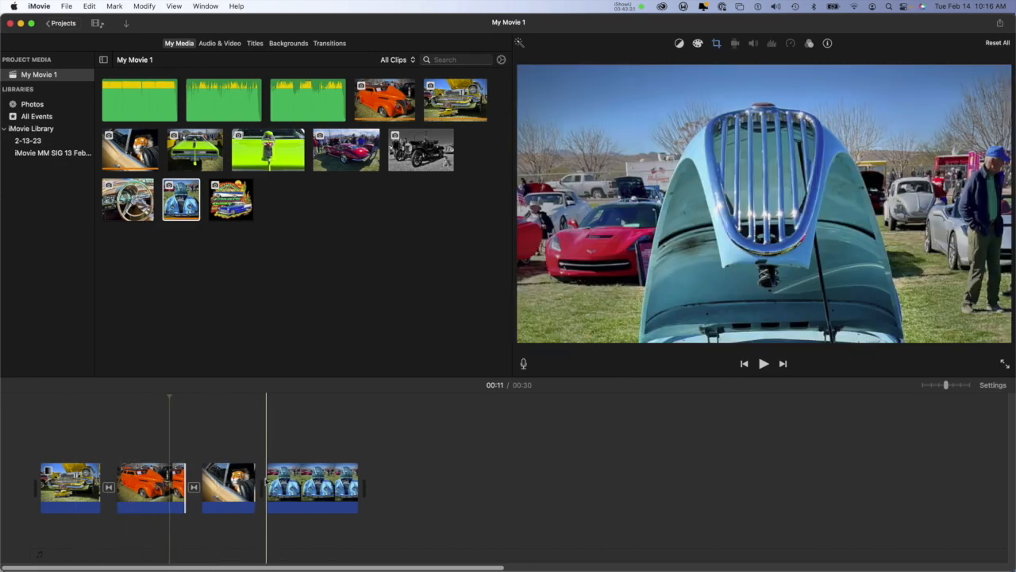
left_click_drag(254, 476, 274, 475)
Step: Apply Ken Burns to the tiger clip, shrinking the end area and moving it over the tiger so the shot zooms in
left_click(228, 485)
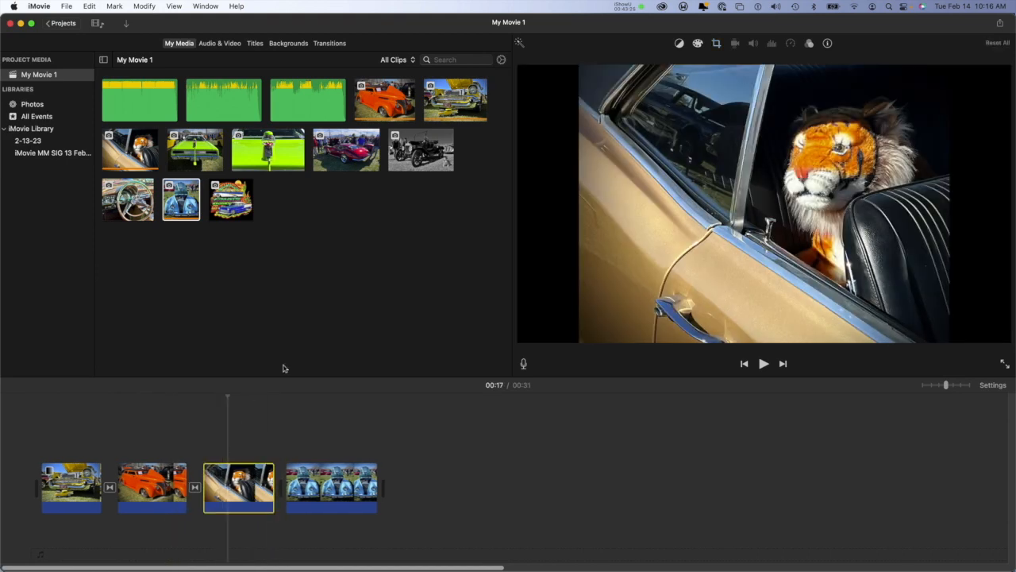
left_click(718, 44)
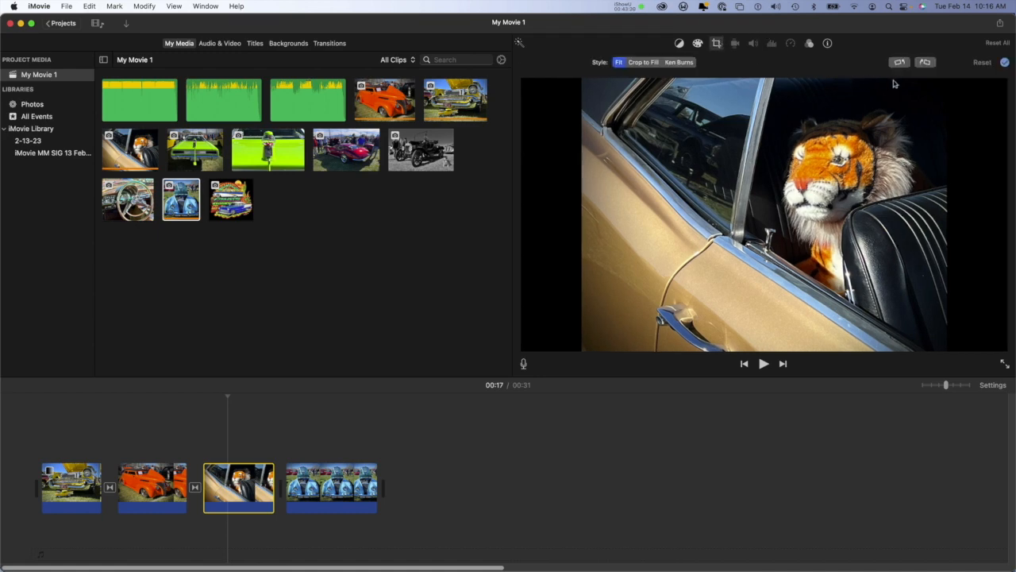
left_click(679, 62)
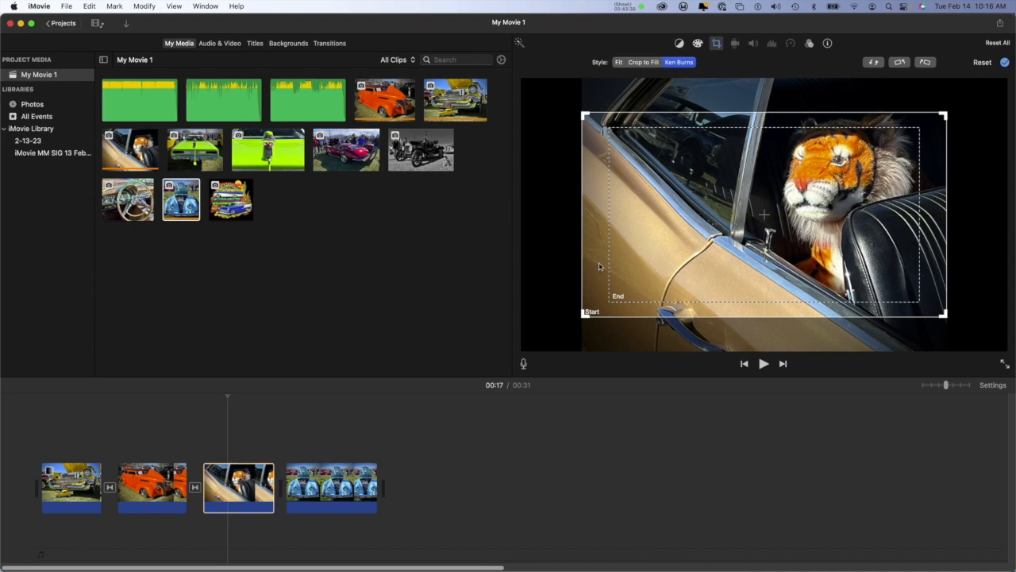
left_click(626, 293)
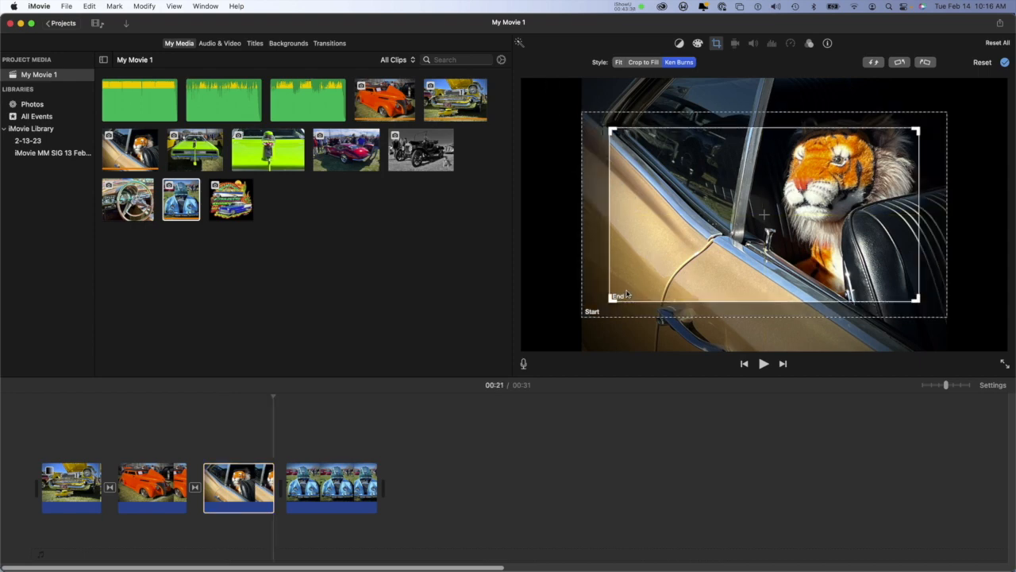
left_click_drag(618, 298, 644, 283)
left_click_drag(705, 243, 729, 221)
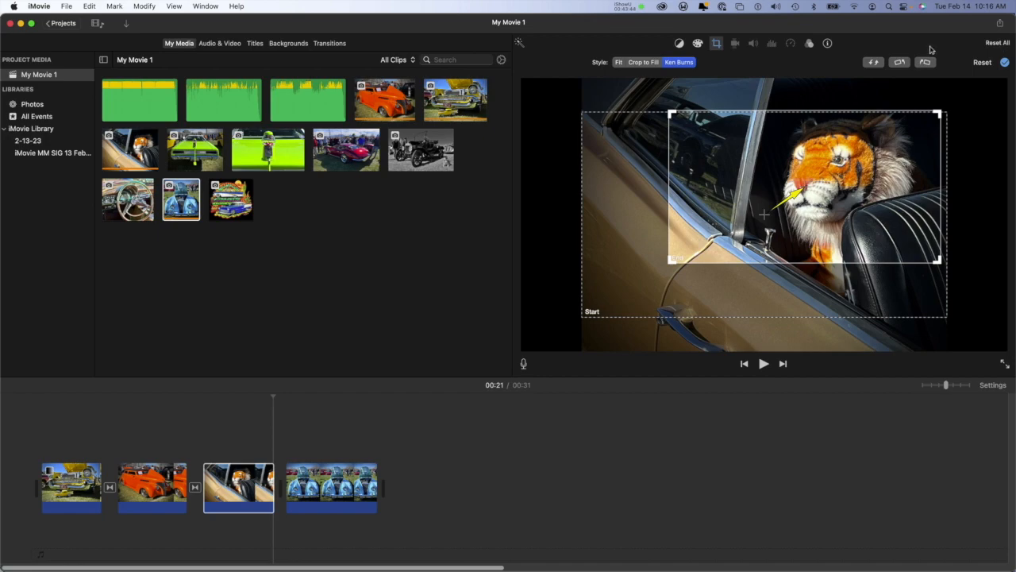
left_click(1004, 64)
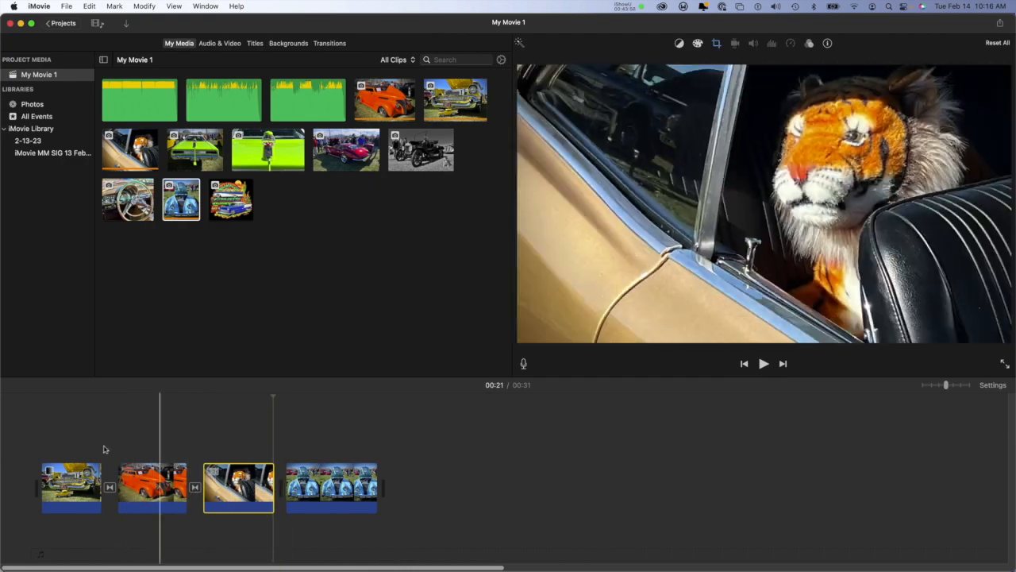
Step: Play the movie from the beginning, then replay the change from the tiger clip to the blue car clip
left_click(33, 401)
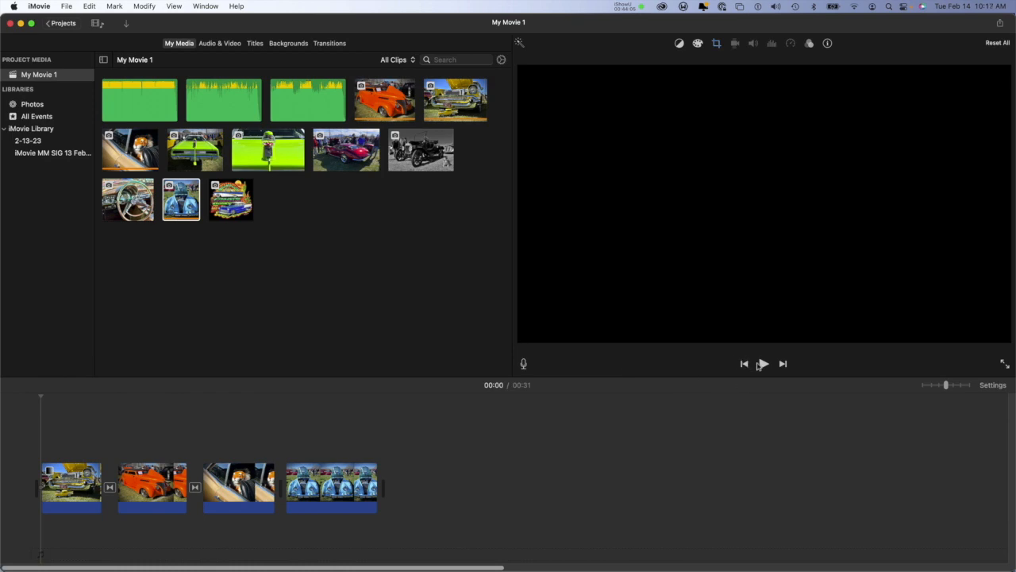
left_click(763, 363)
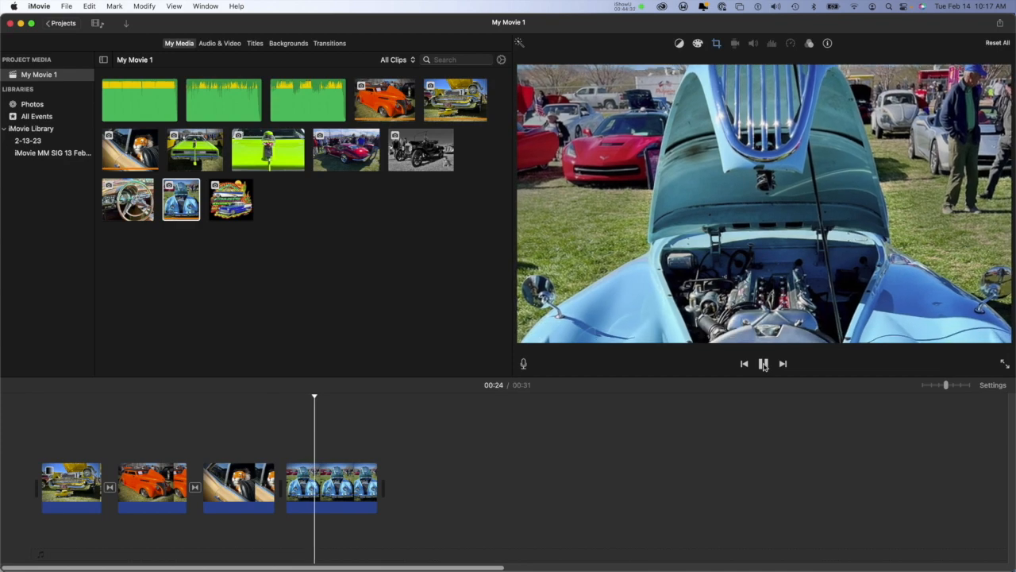
left_click(764, 364)
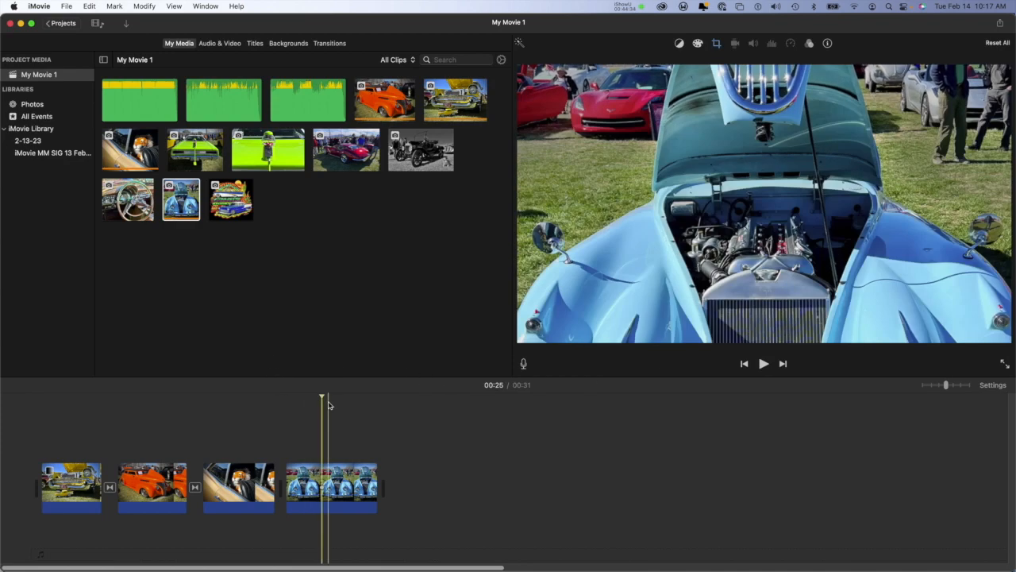
left_click_drag(320, 396, 250, 400)
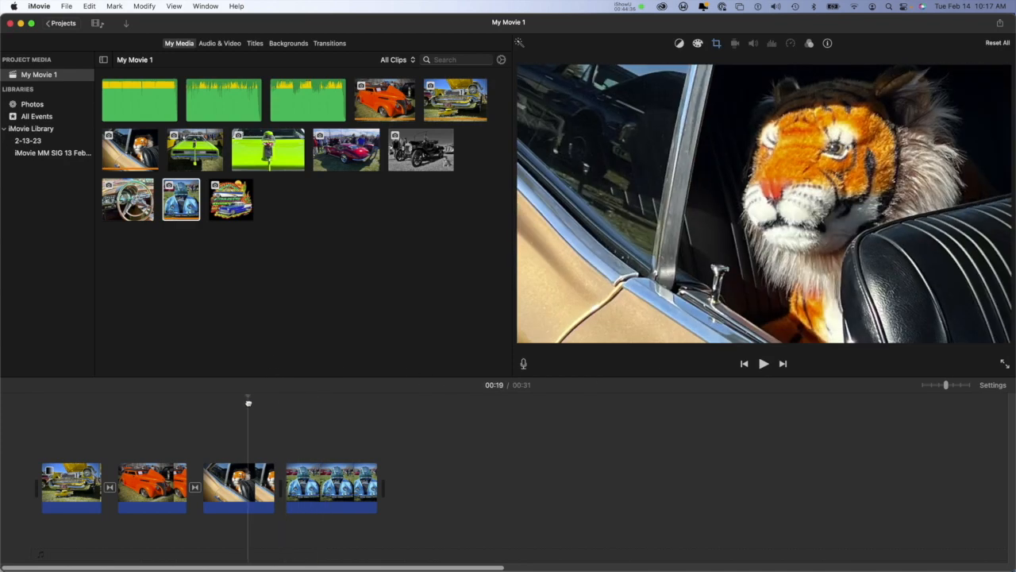
left_click(764, 363)
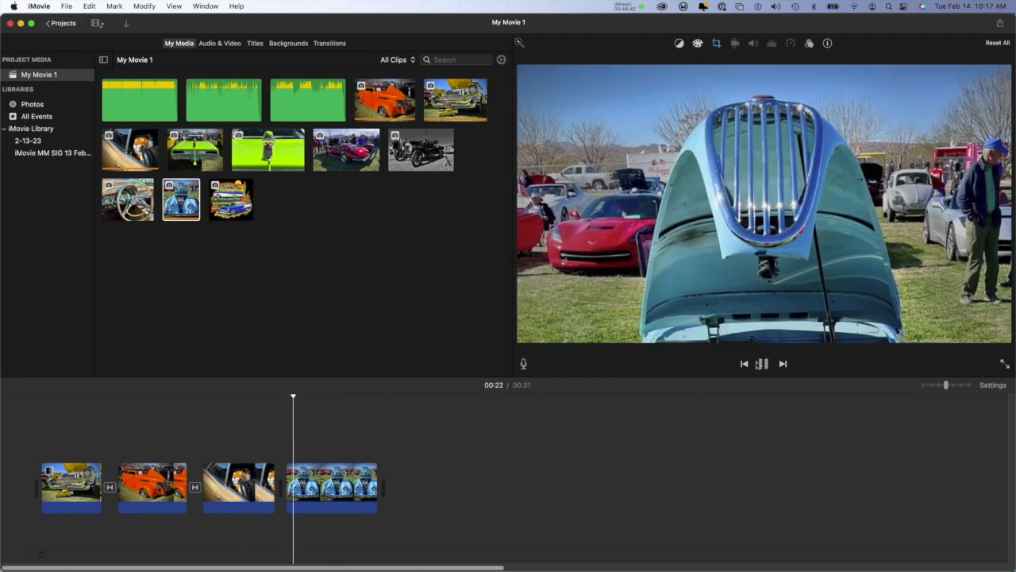
key("space")
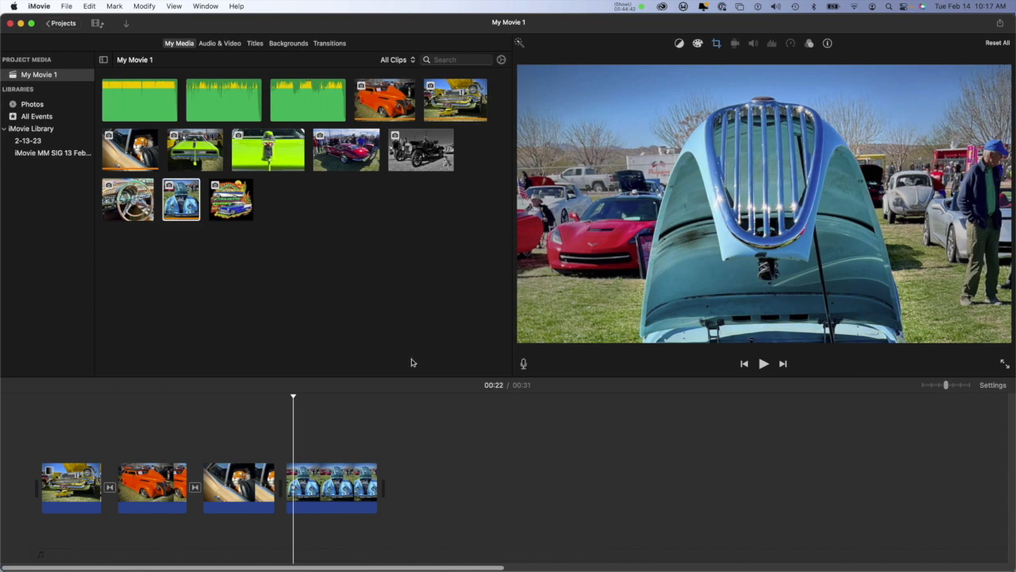
Step: Add Cross Dissolve transitions before and after the blue car clip
left_click(330, 44)
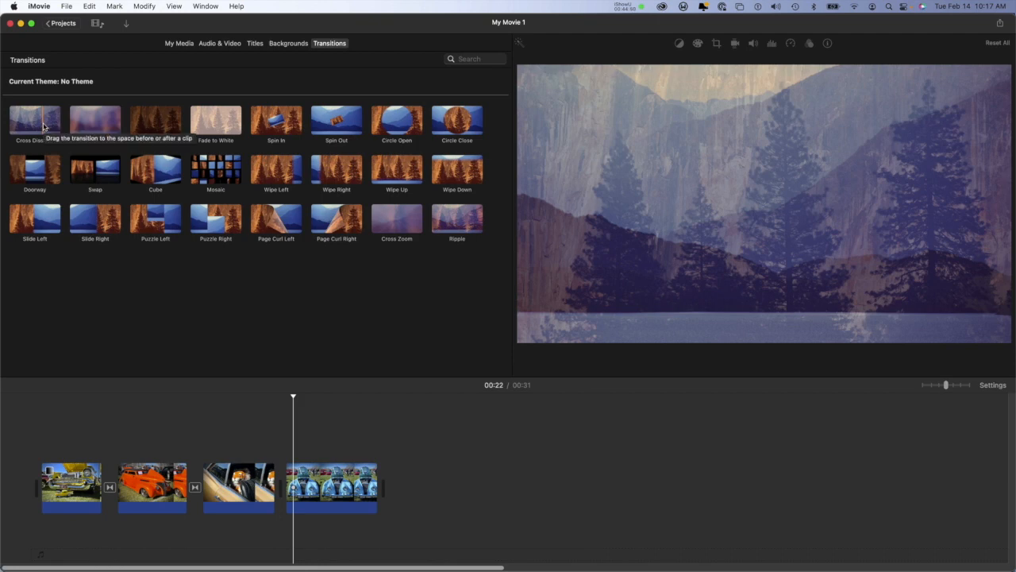
double_click(44, 125)
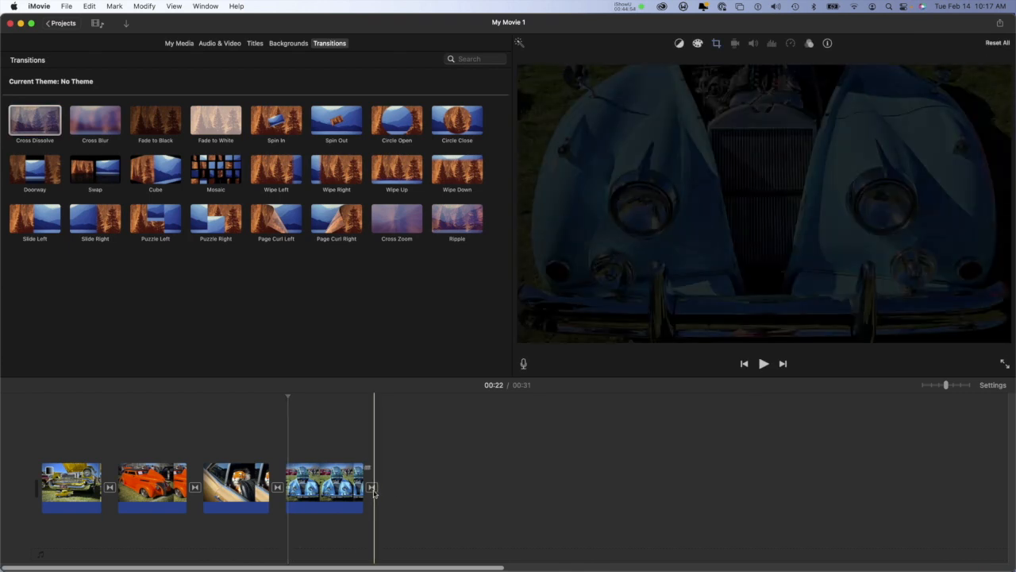
left_click(372, 488)
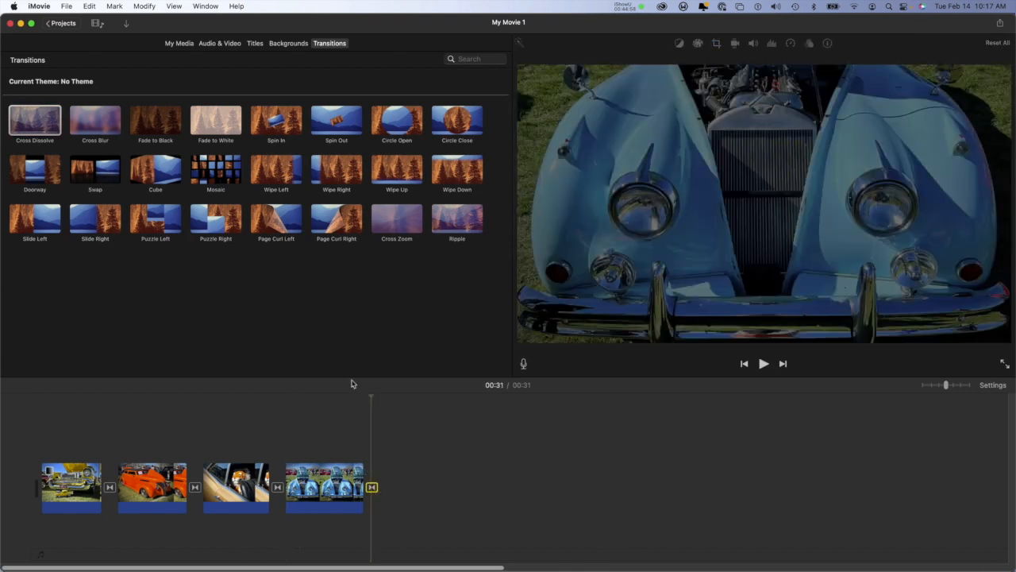
Step: Play from the tiger clip through the blue car clip to check the new transition
left_click_drag(370, 397, 243, 403)
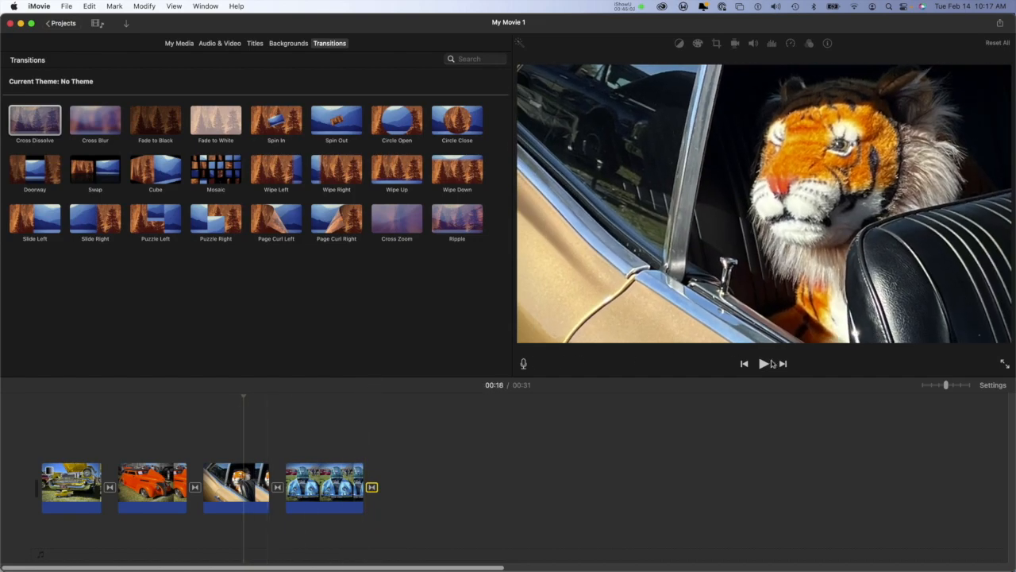
left_click(762, 364)
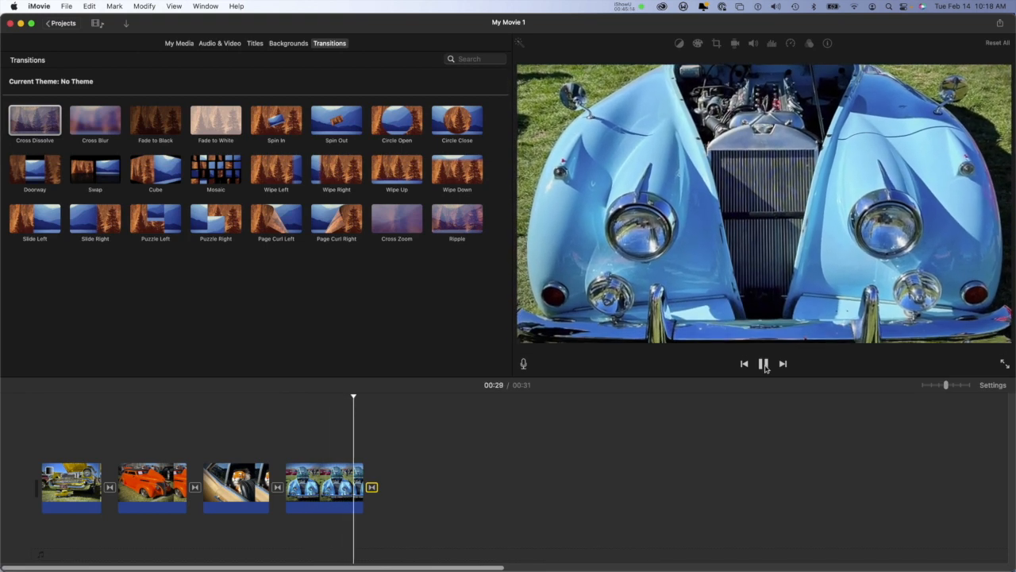
left_click(763, 365)
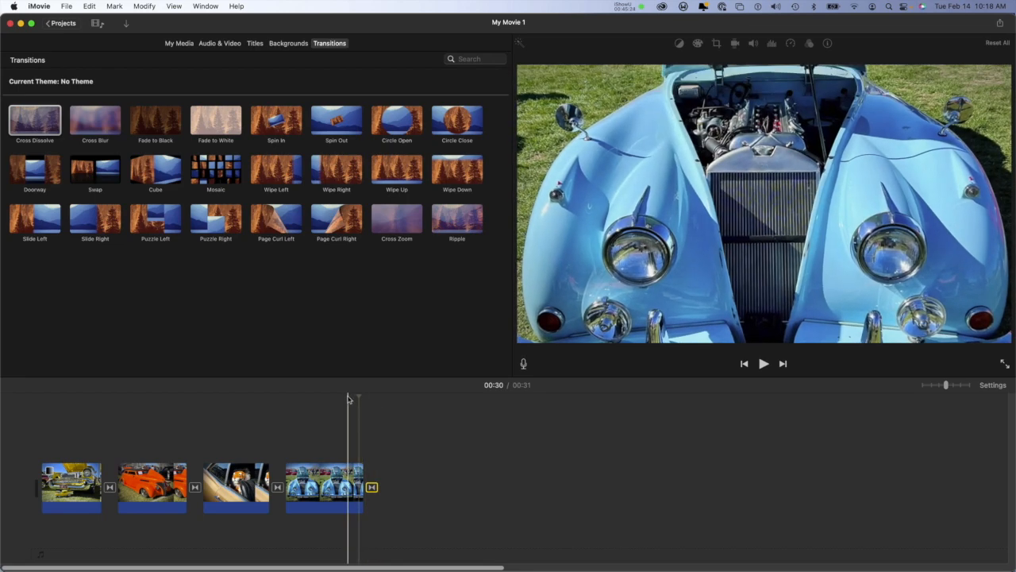
Step: Add the Gradient - Black title over the yellow car clip at the start of the movie
left_click(255, 44)
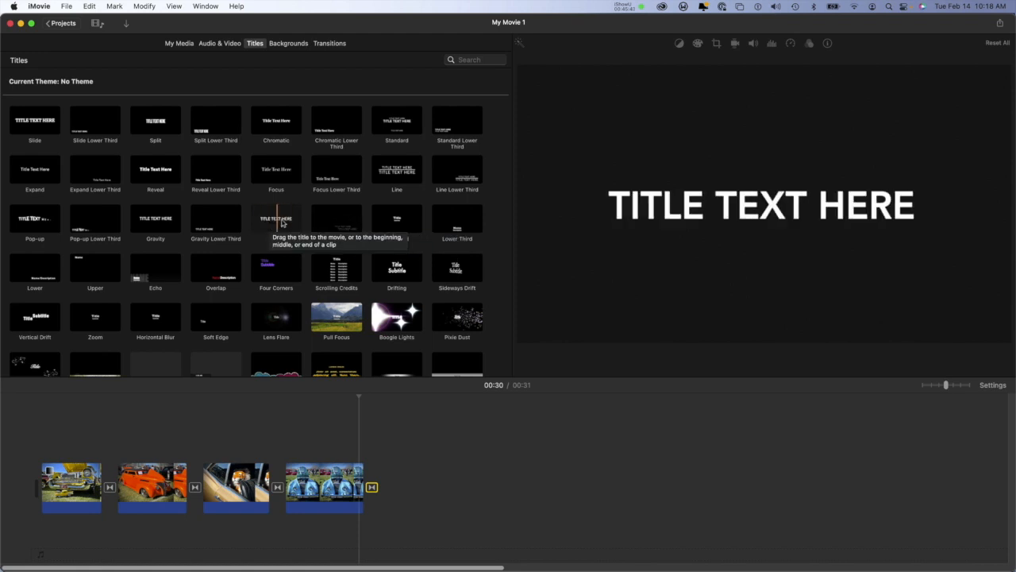
scroll(178, 277, "down", 3)
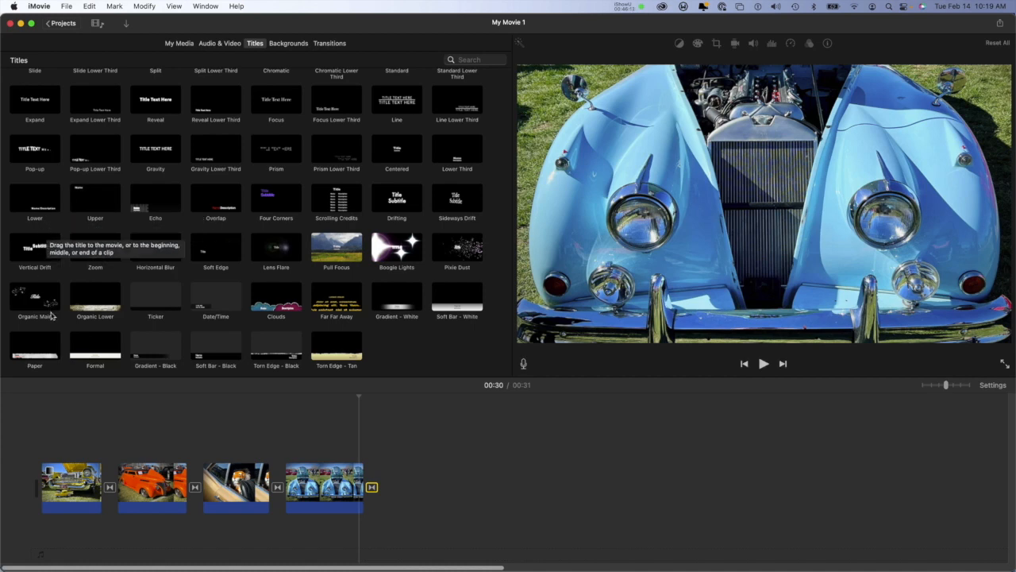
left_click(151, 347)
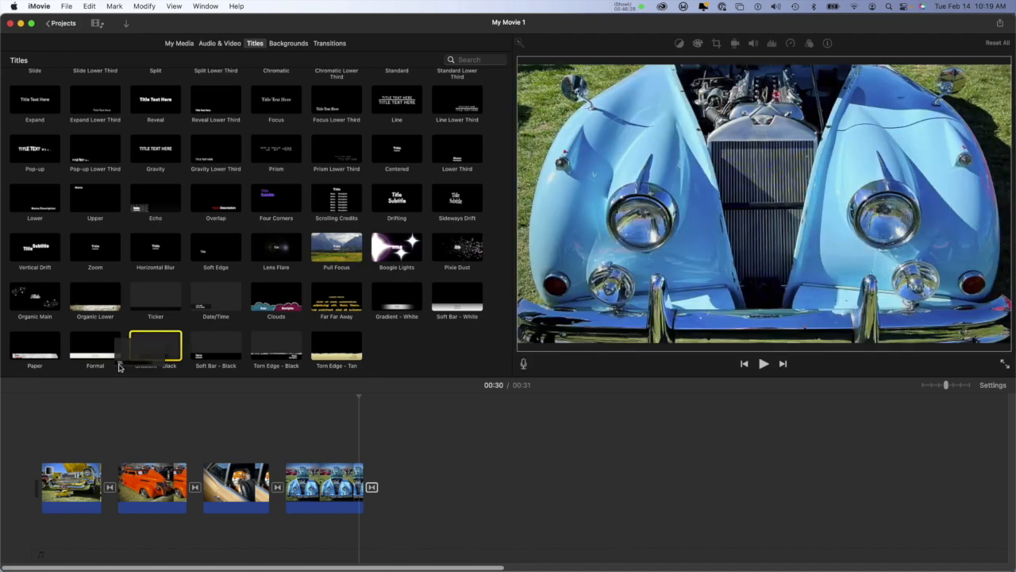
left_click_drag(147, 347, 56, 451)
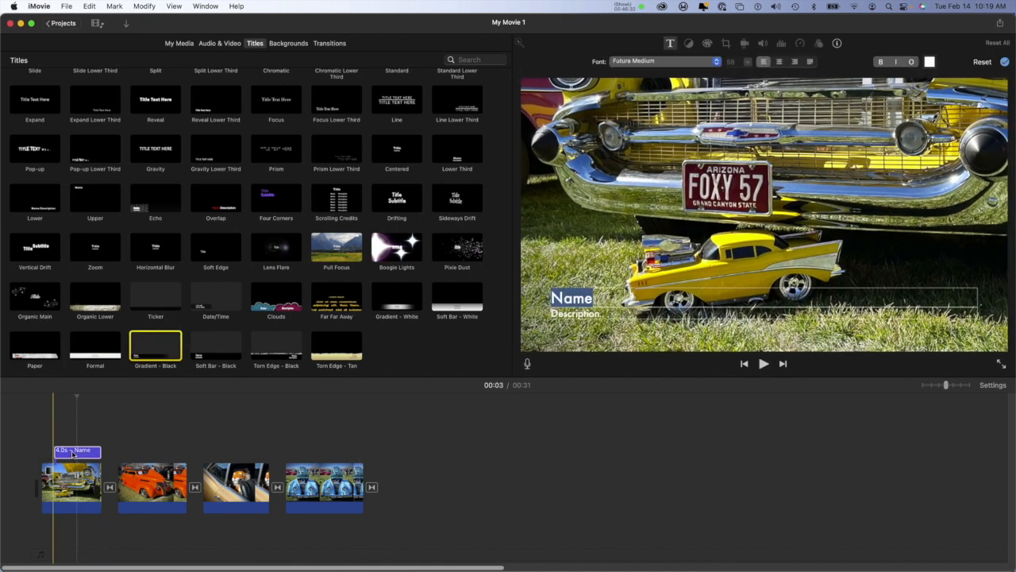
Step: Shift the title slightly earlier, lengthen it to 4.1 s, and extend the yellow car clip beneath it
left_click(71, 453)
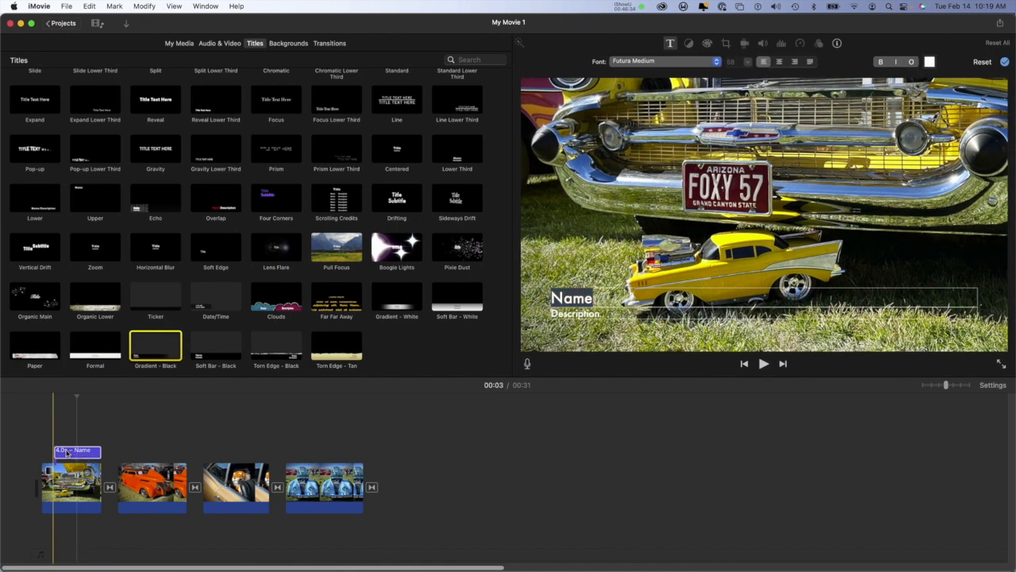
left_click(76, 449)
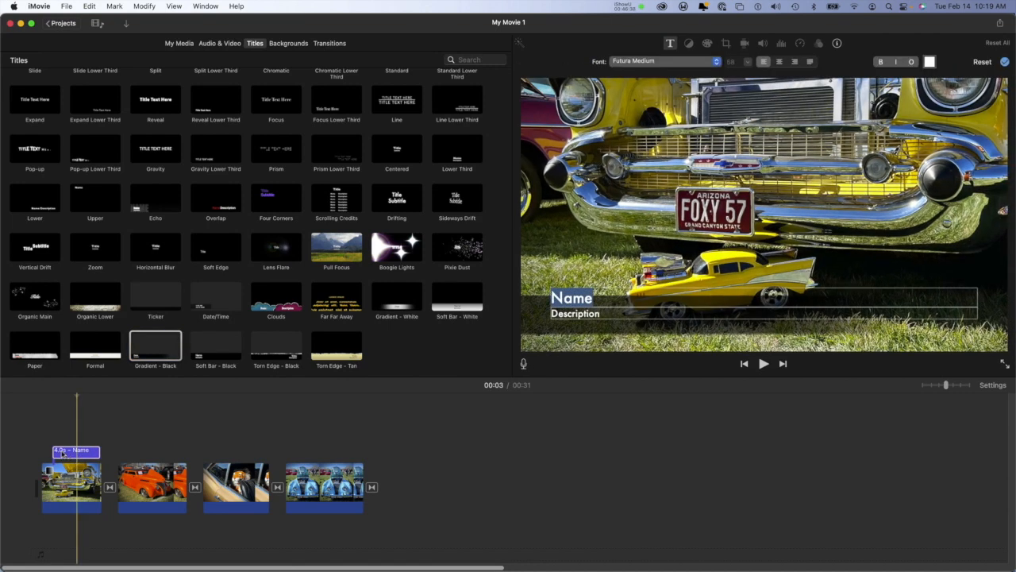
left_click(87, 454)
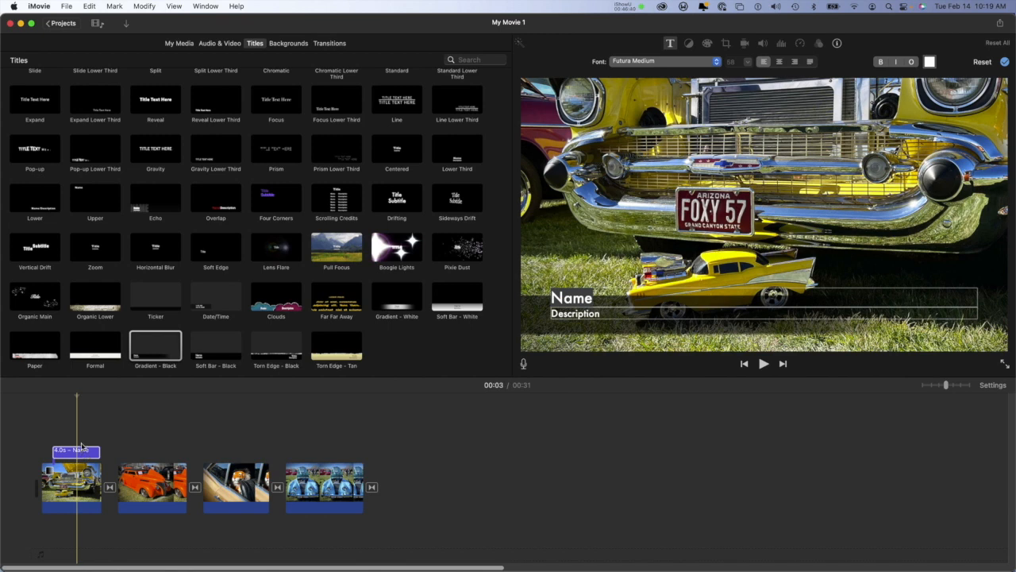
mouse_move(103, 452)
left_mouse_down()
mouse_move(102, 473)
mouse_move(114, 470)
left_mouse_up()
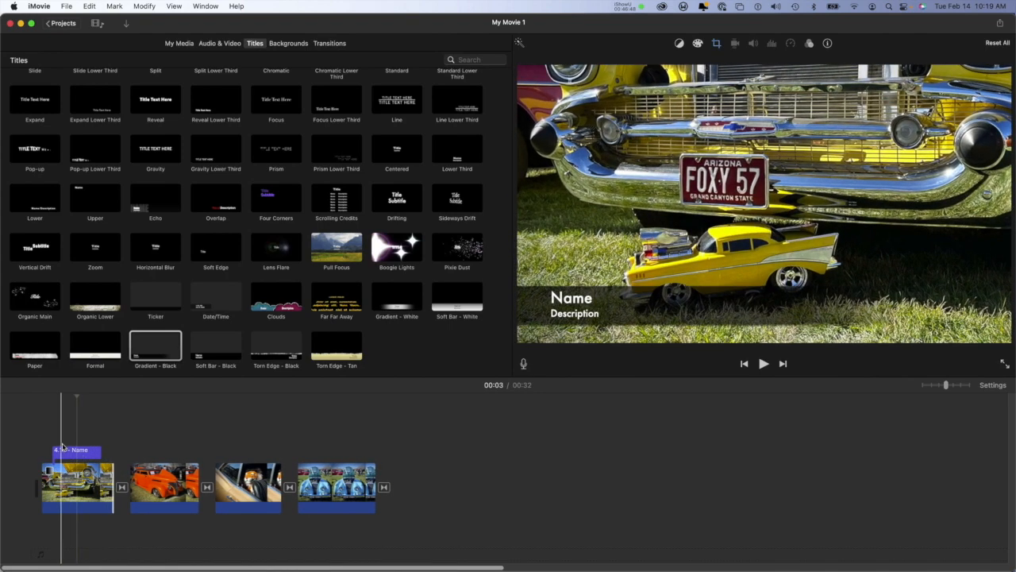
Step: Enlarge the yellow car clip's Ken Burns start area and lower it to the photo's bottom edge so the shot starts wider
left_click(76, 449)
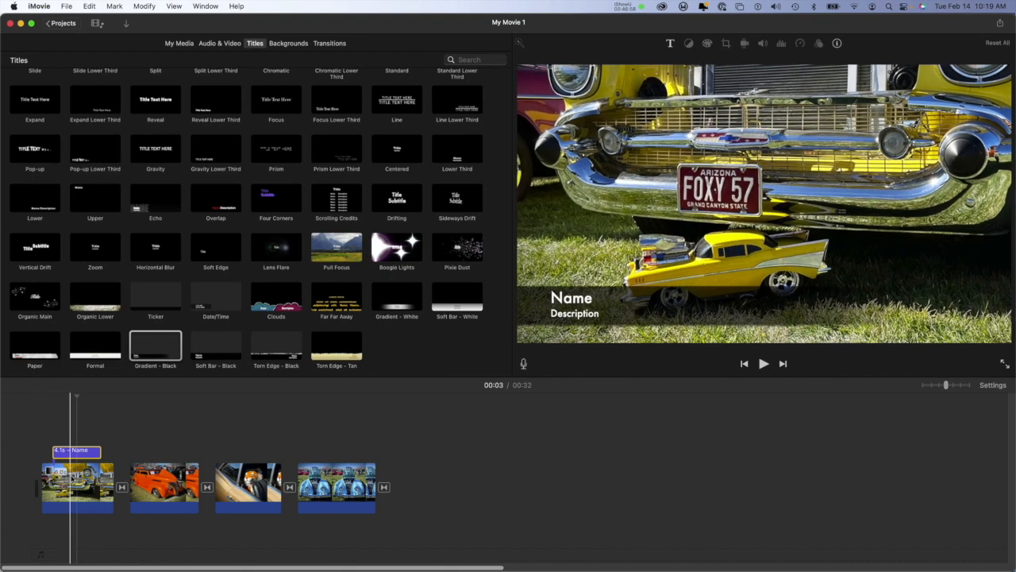
left_click(71, 480)
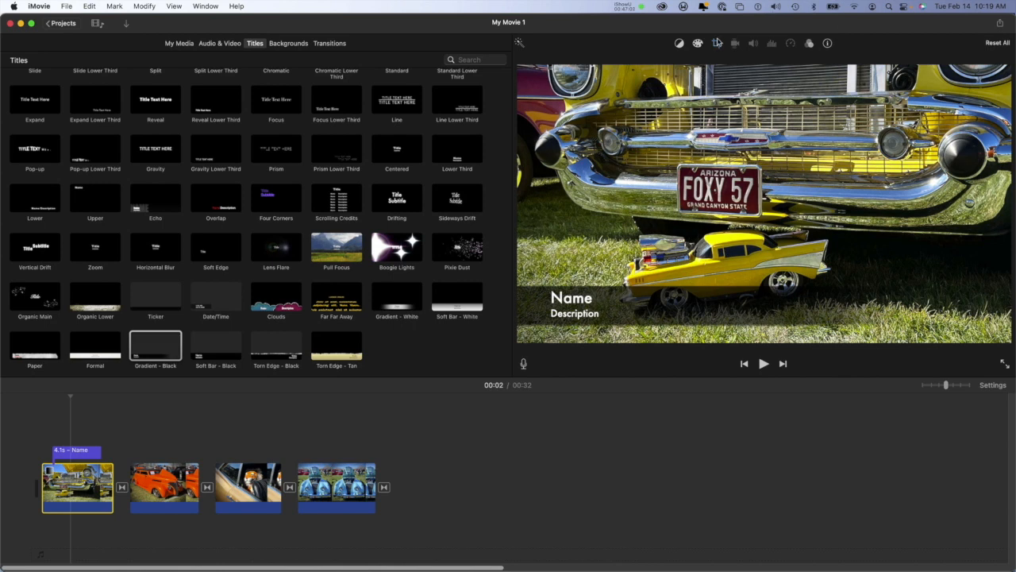
left_click(716, 44)
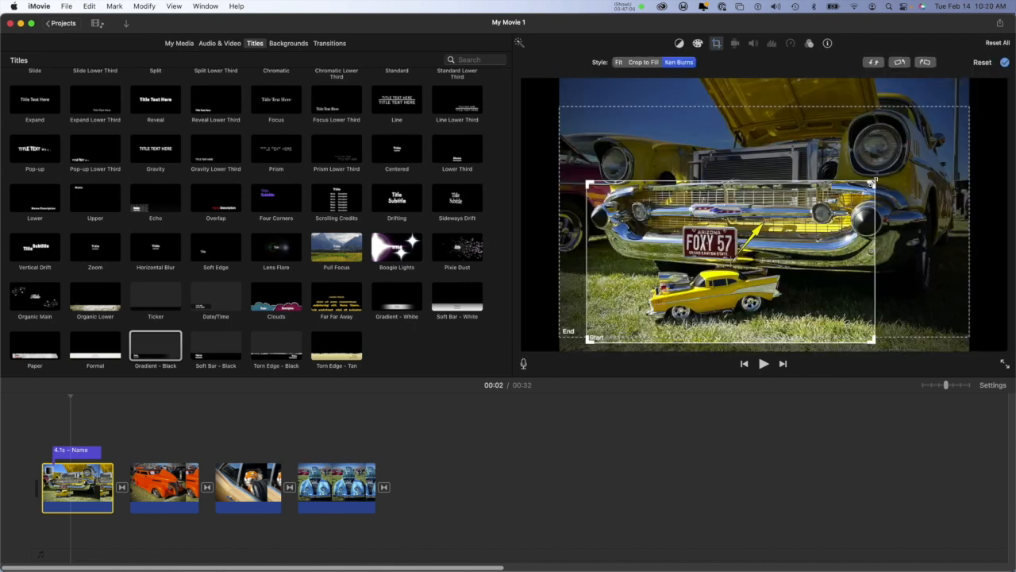
left_click_drag(873, 182, 928, 150)
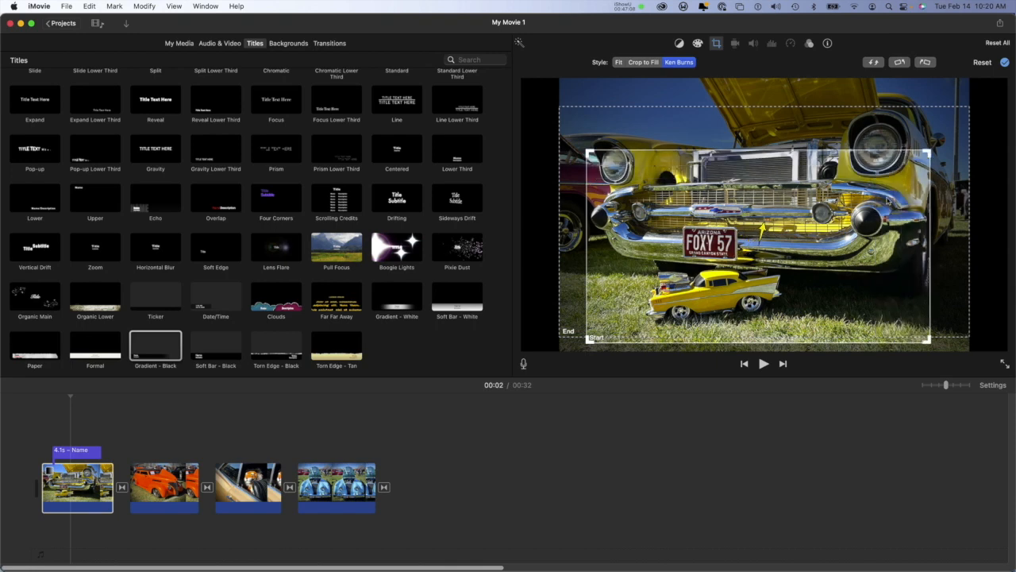
left_click_drag(881, 213, 879, 224)
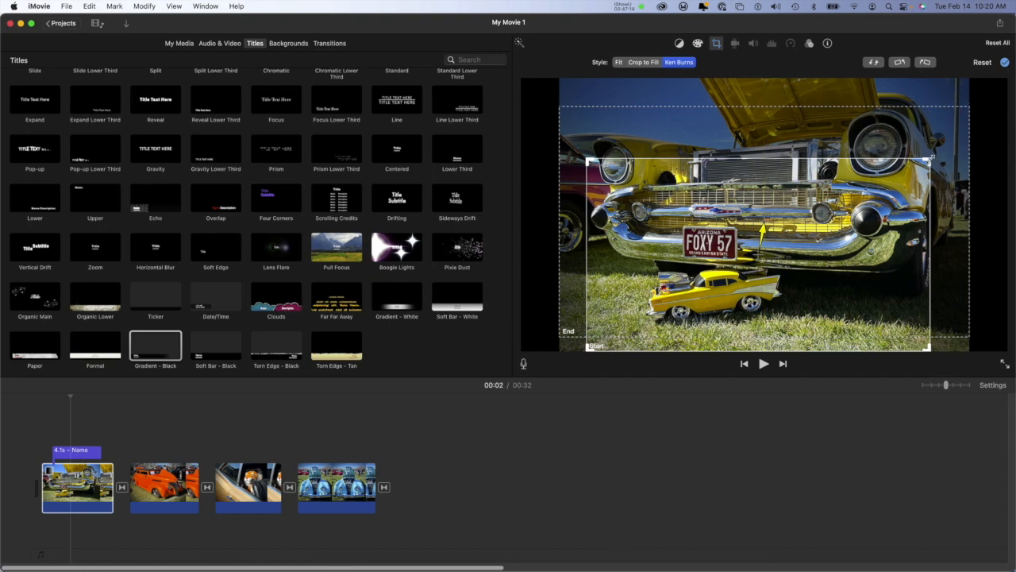
left_click_drag(929, 158, 957, 144)
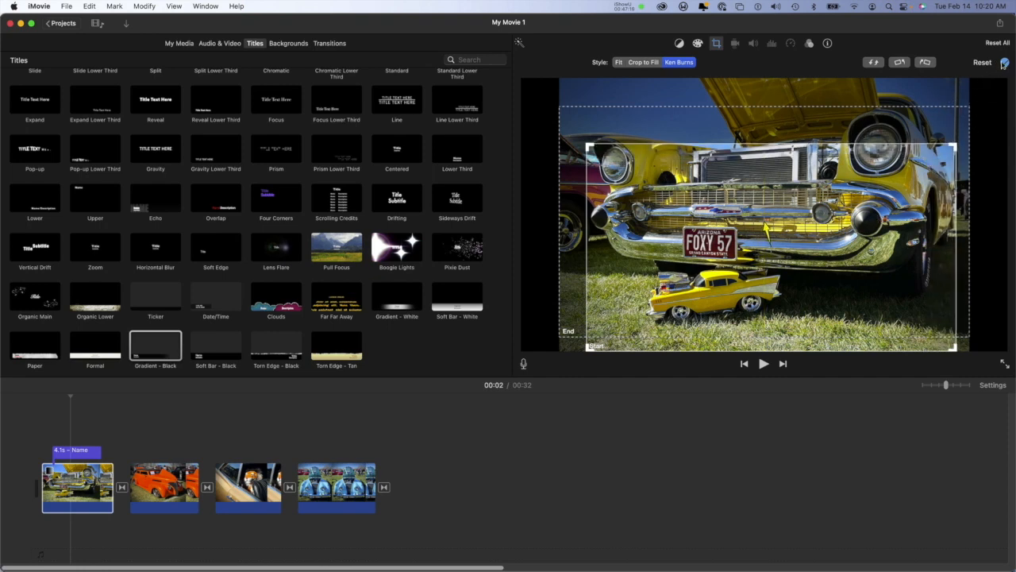
left_click(1004, 62)
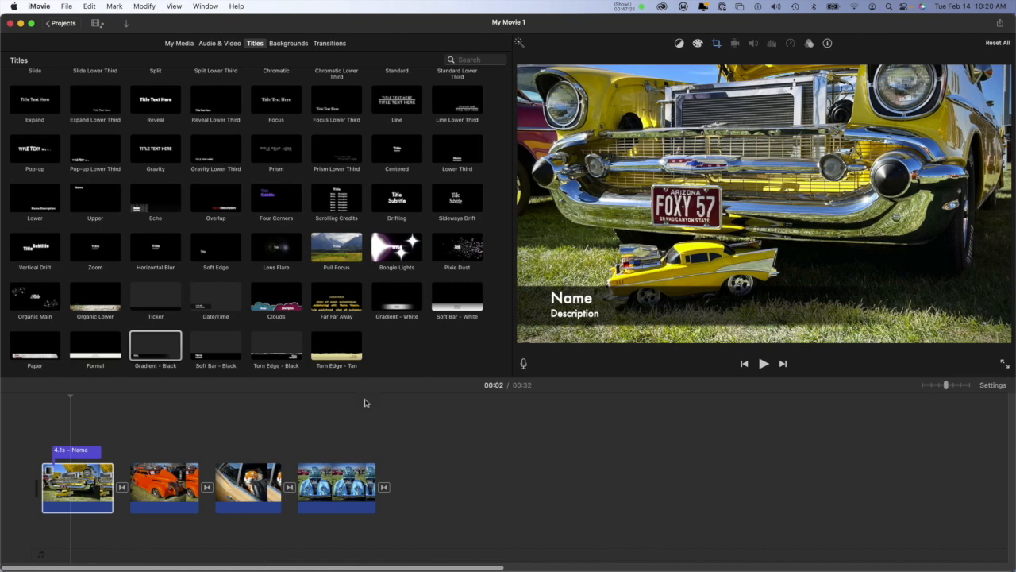
Step: Replace the title's name line with "Car Show" and its description line with "Green Valley"
double_click(82, 451)
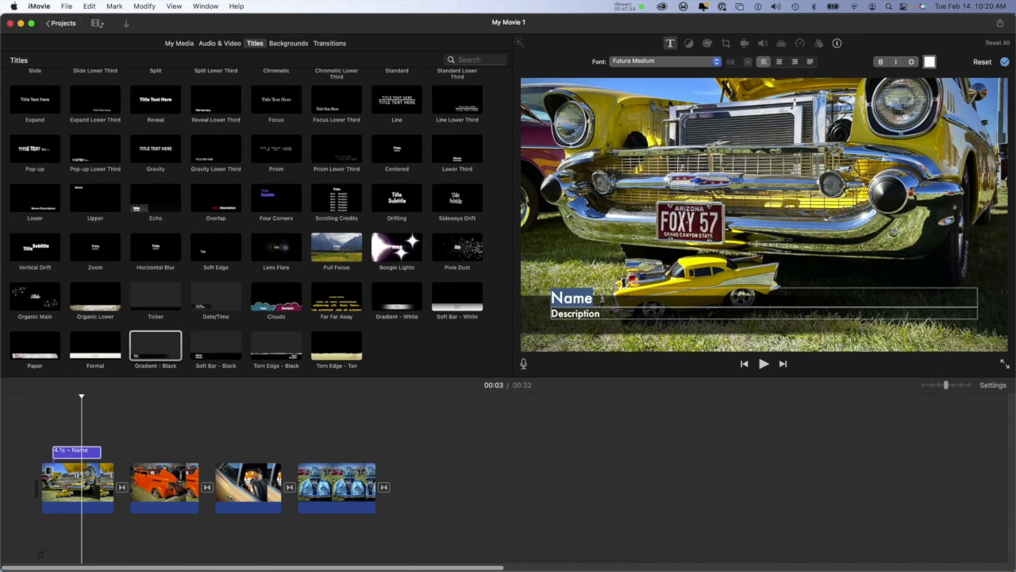
type("Car Show")
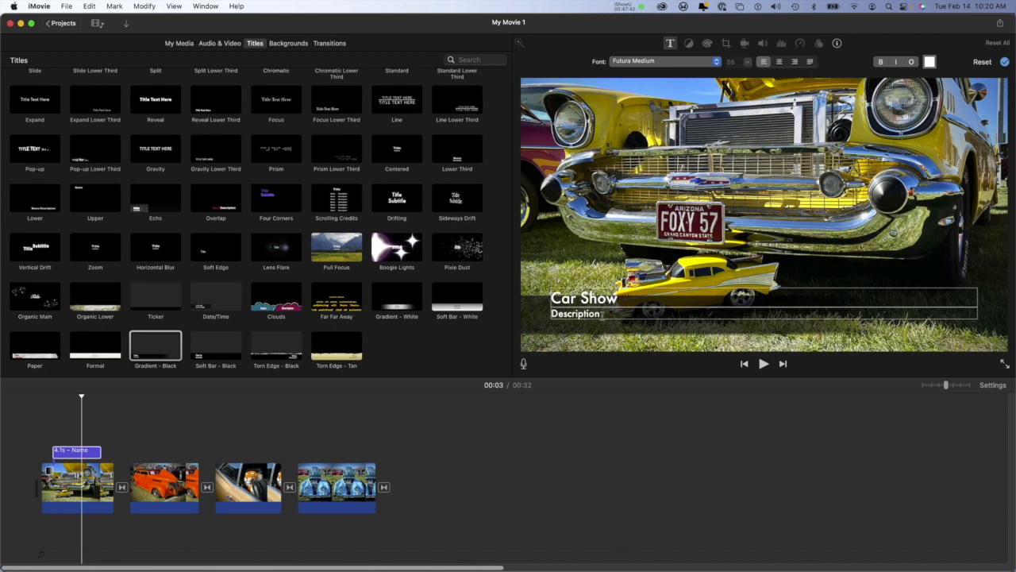
double_click(587, 314)
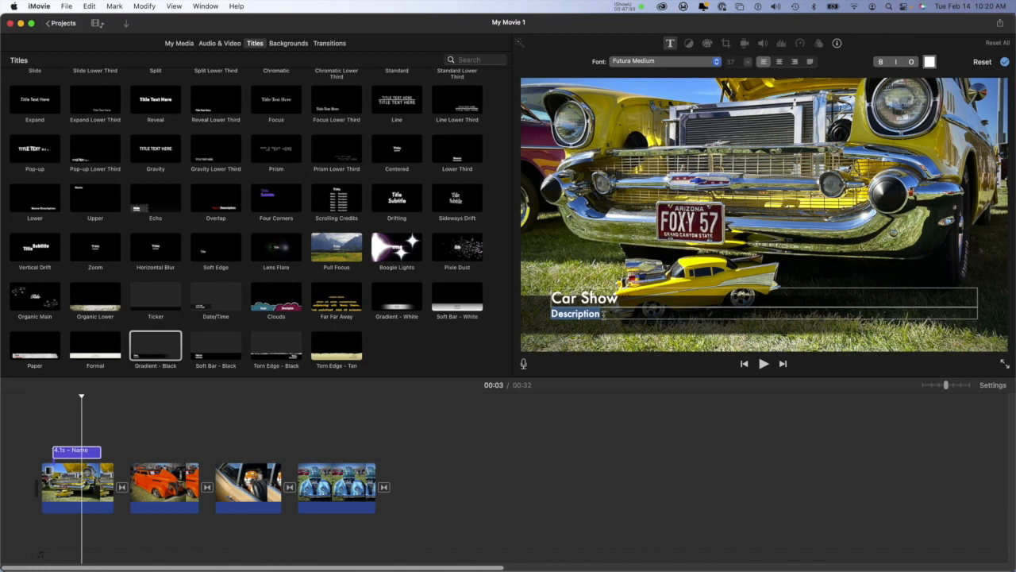
type("Green Valley")
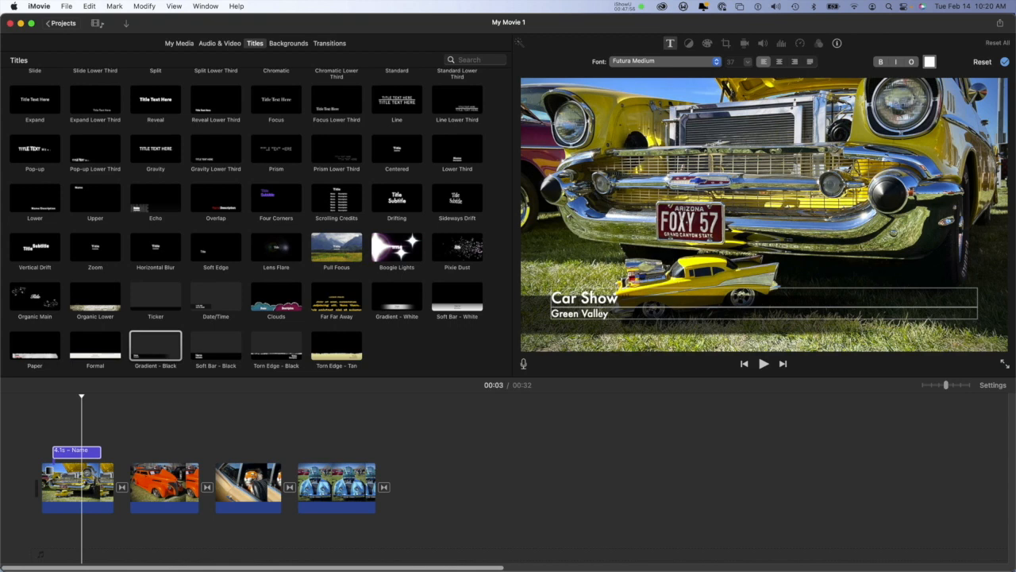
Step: Color the "Car Show" line of the title red
key("alt+shift+Left")
key("alt+shift+Left")
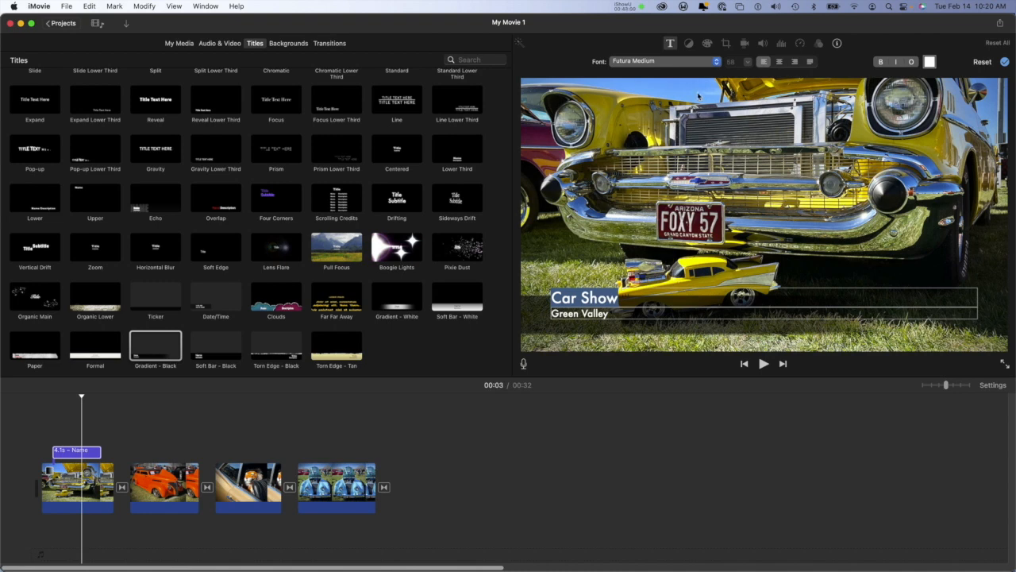
left_click(929, 63)
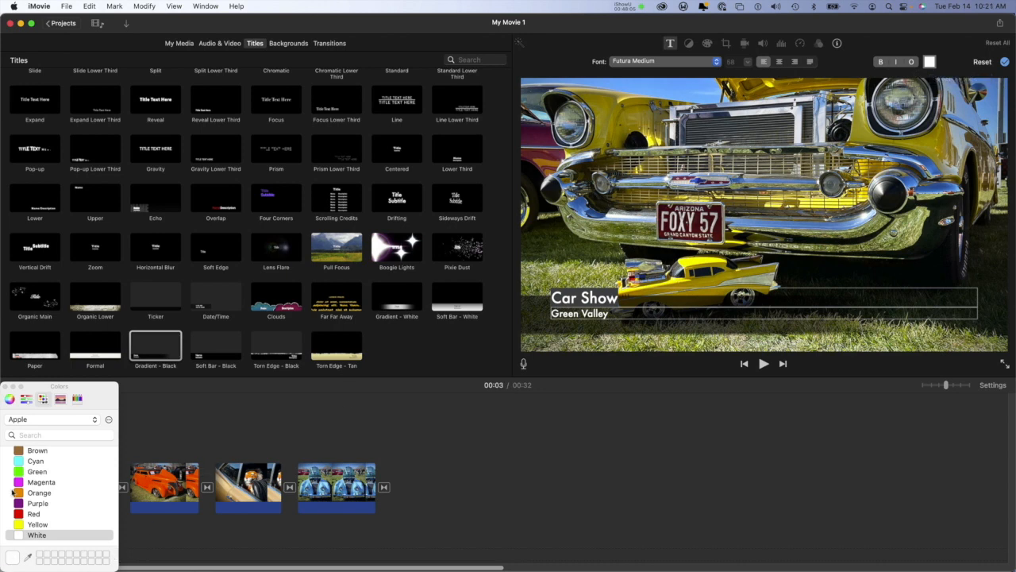
left_click(18, 515)
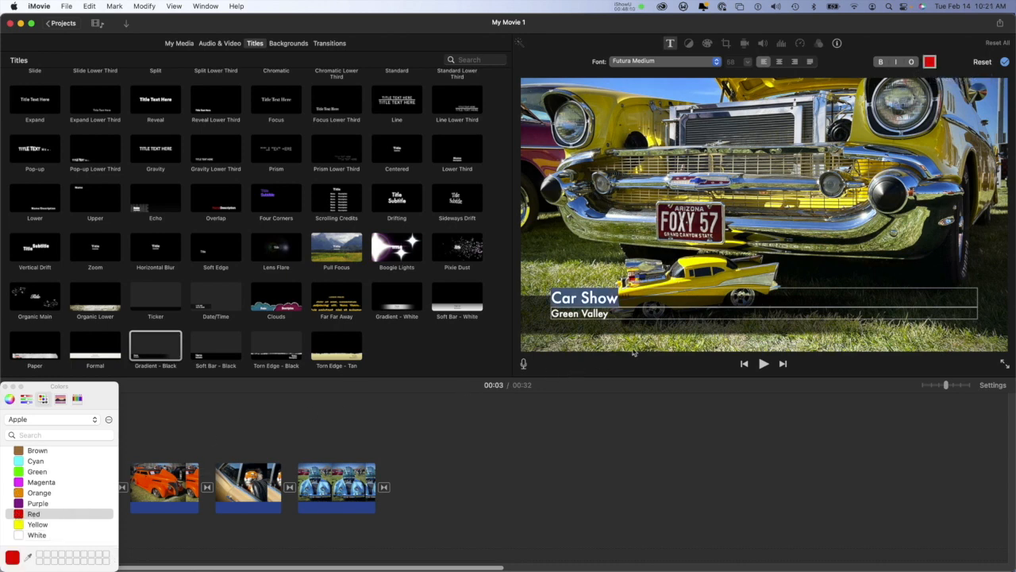
left_click(626, 339)
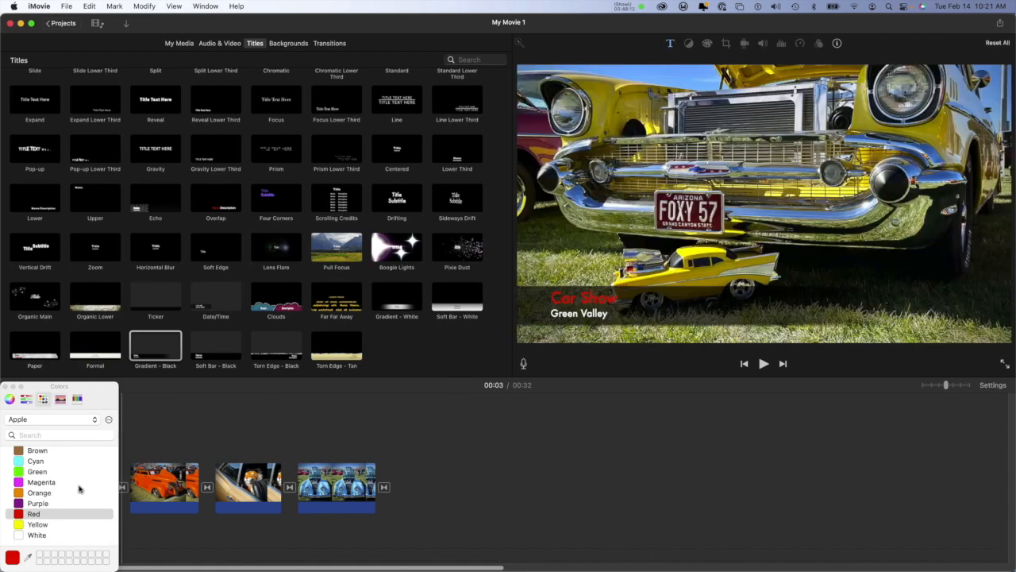
Step: Try black on the title and red on its "Green Valley" line, and close the color palette
scroll(28, 494, "up", 2)
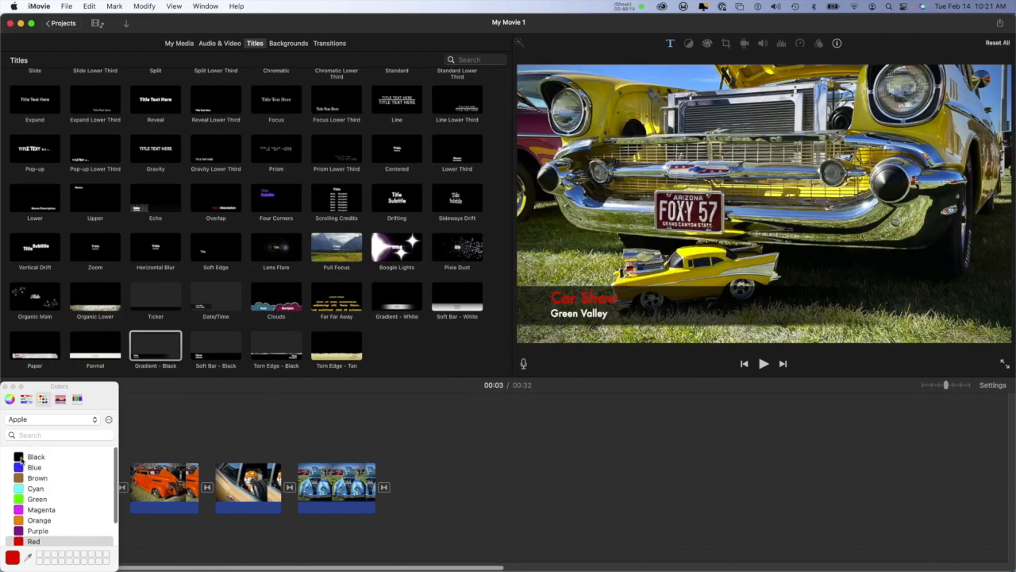
left_click(21, 458)
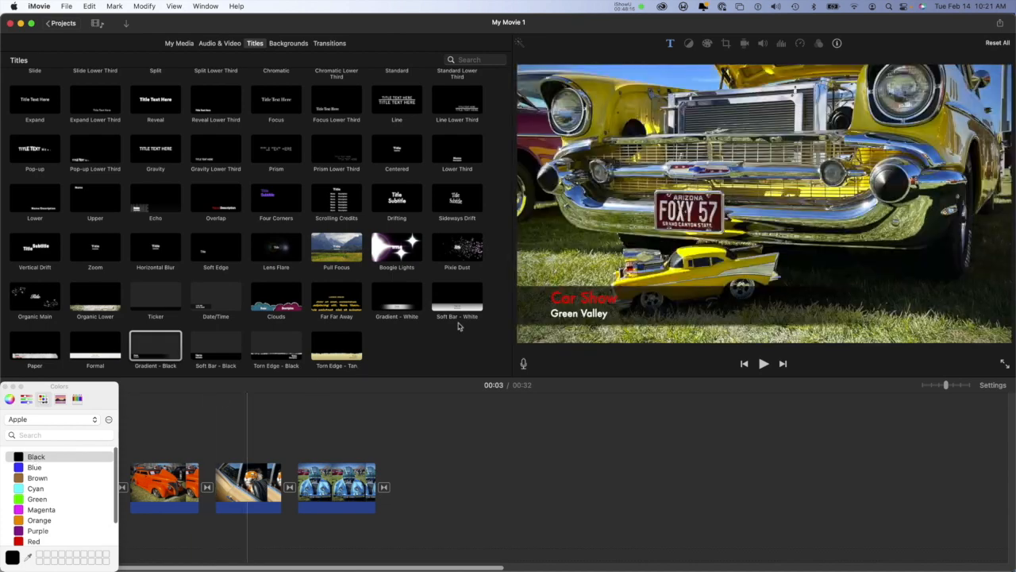
double_click(601, 299)
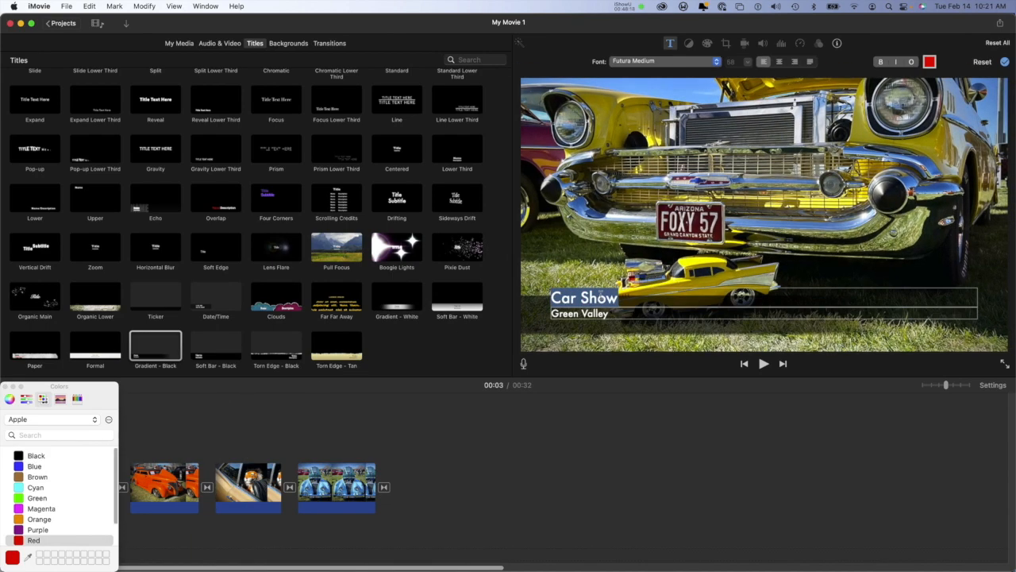
double_click(596, 315)
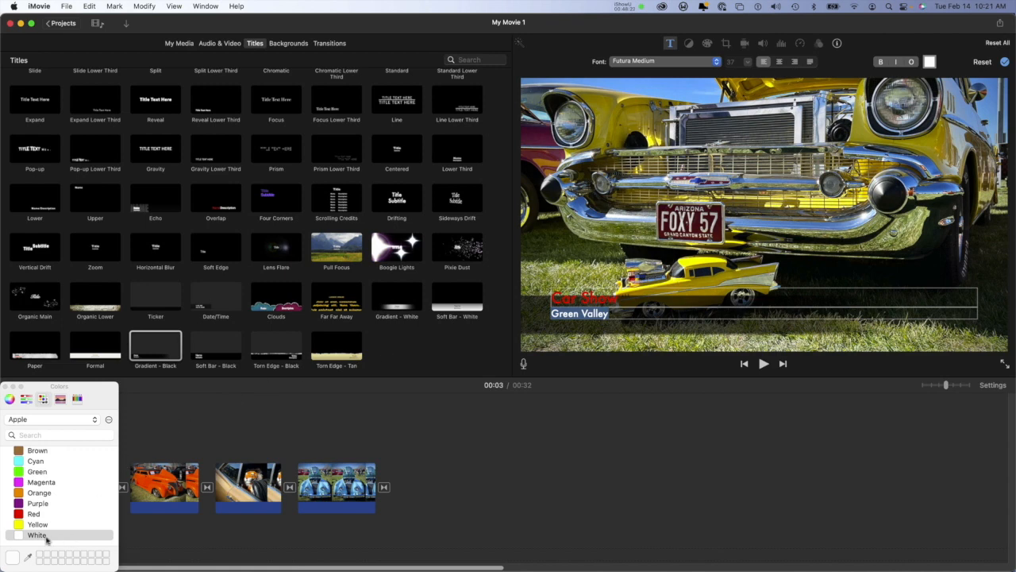
left_click(24, 514)
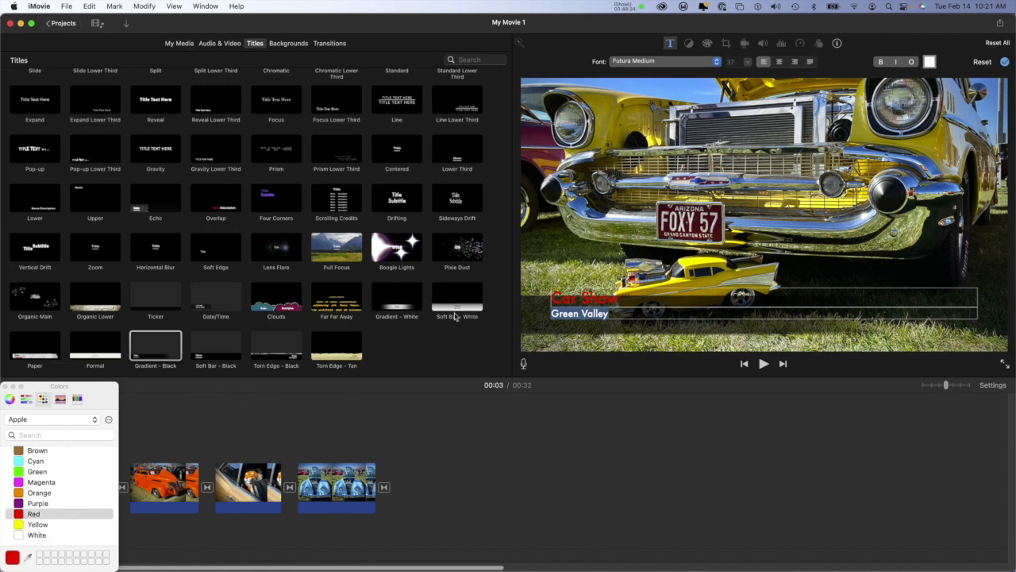
left_click(662, 260)
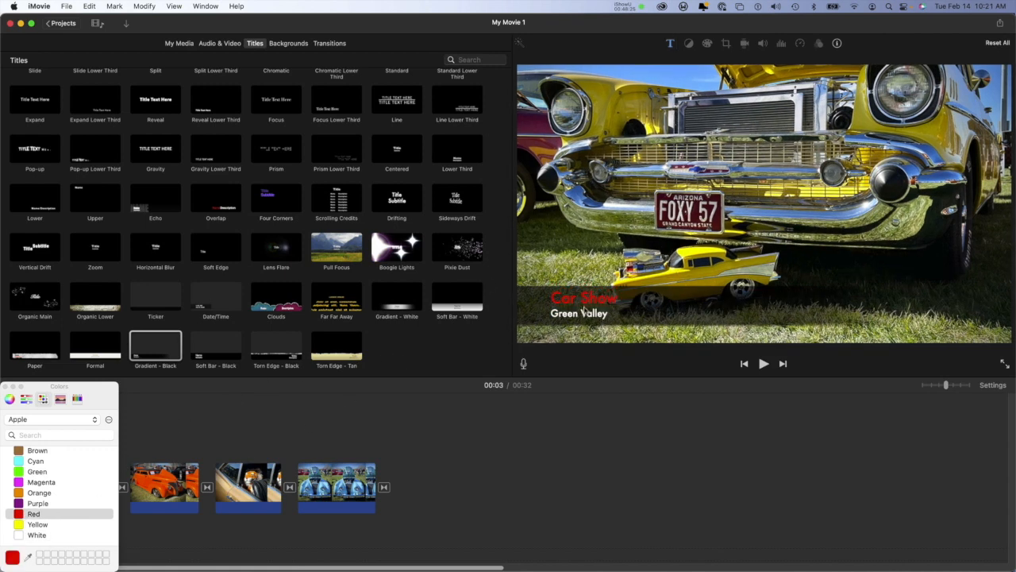
left_click(8, 386)
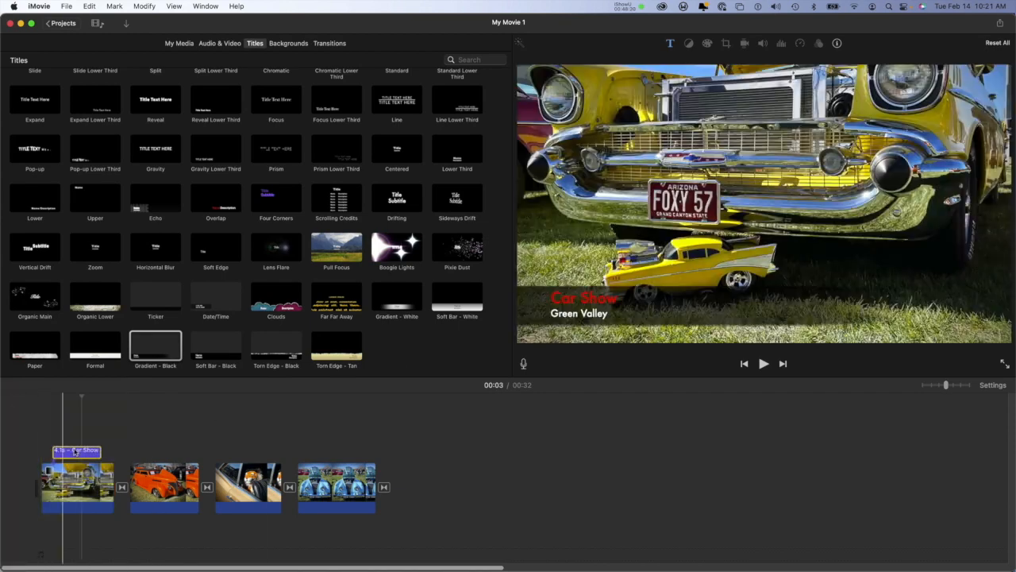
Step: Reopen the opening title for editing, color its "Green Valley" line red, and close the color palette
left_click(88, 452)
double_click(92, 453)
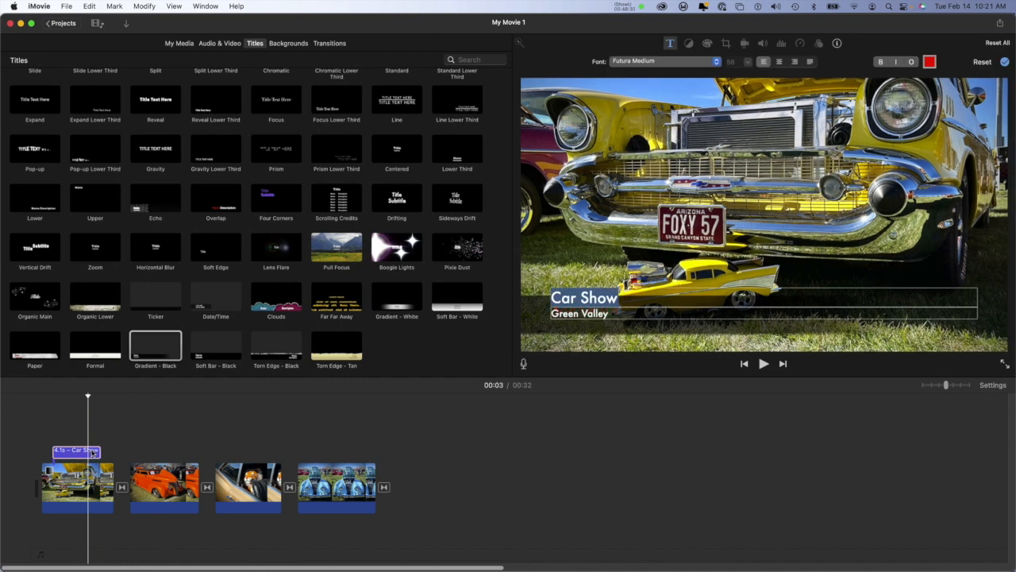
left_click(546, 329)
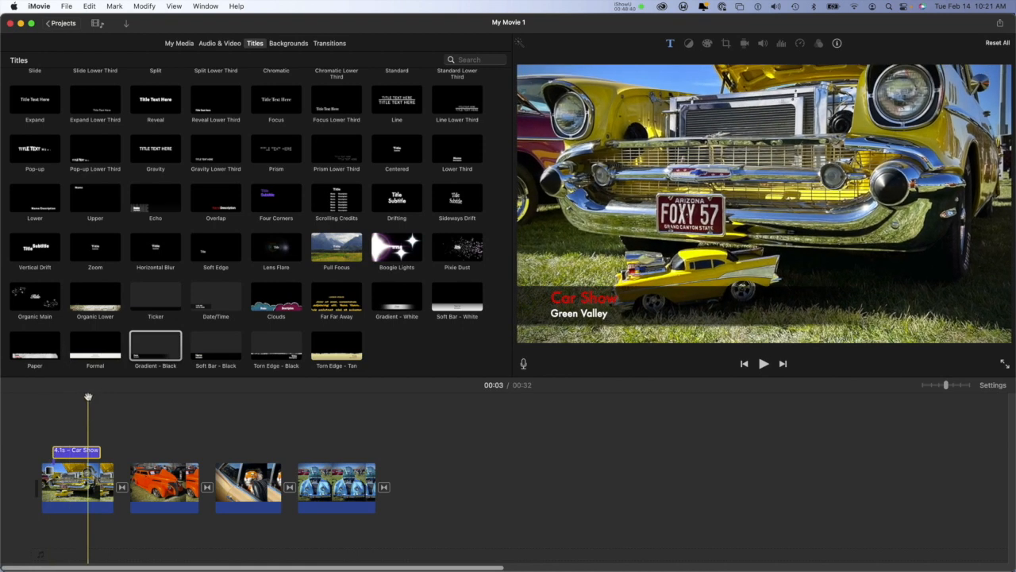
left_click(77, 450)
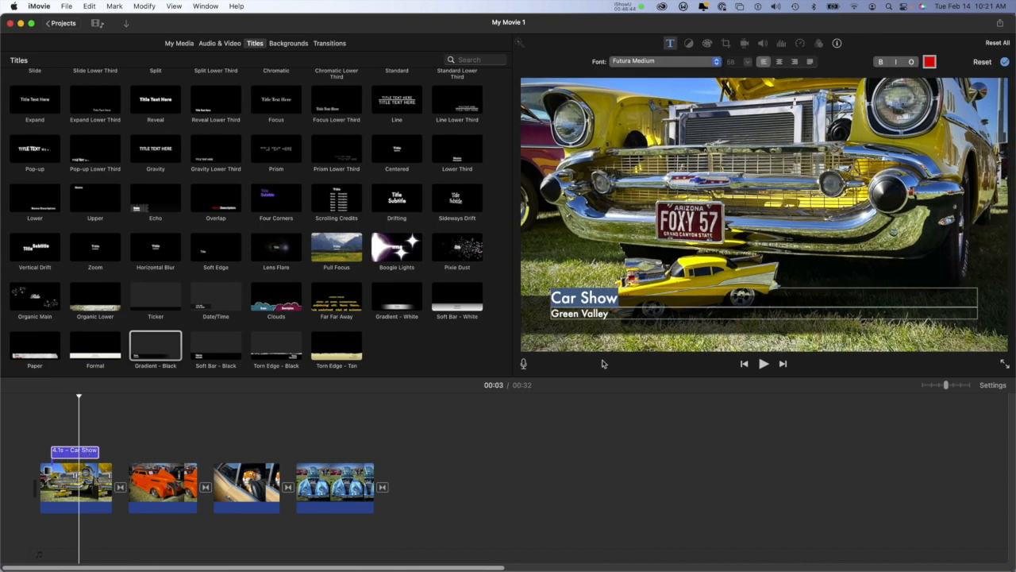
left_click(612, 315)
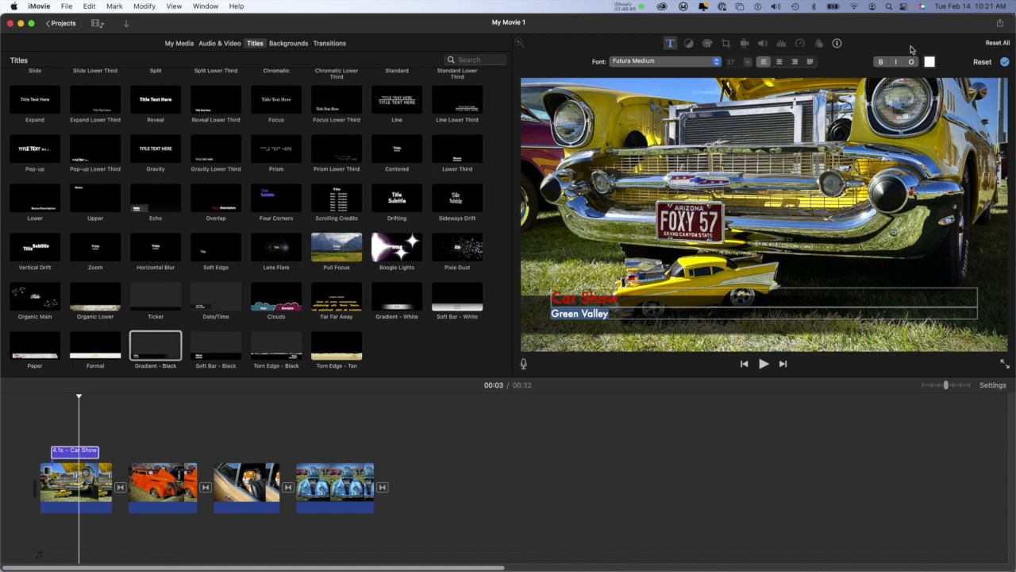
left_click(930, 64)
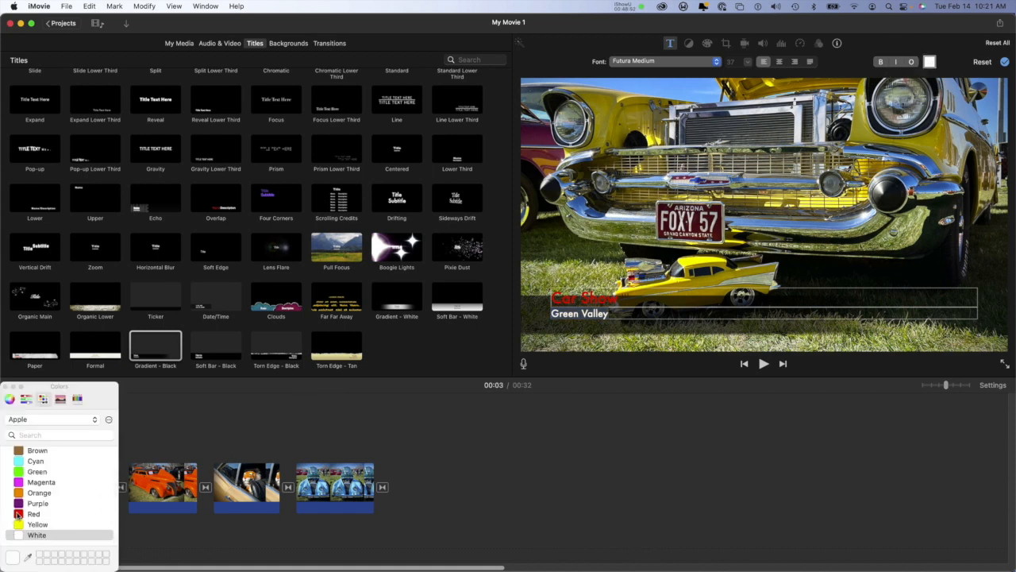
left_click(19, 516)
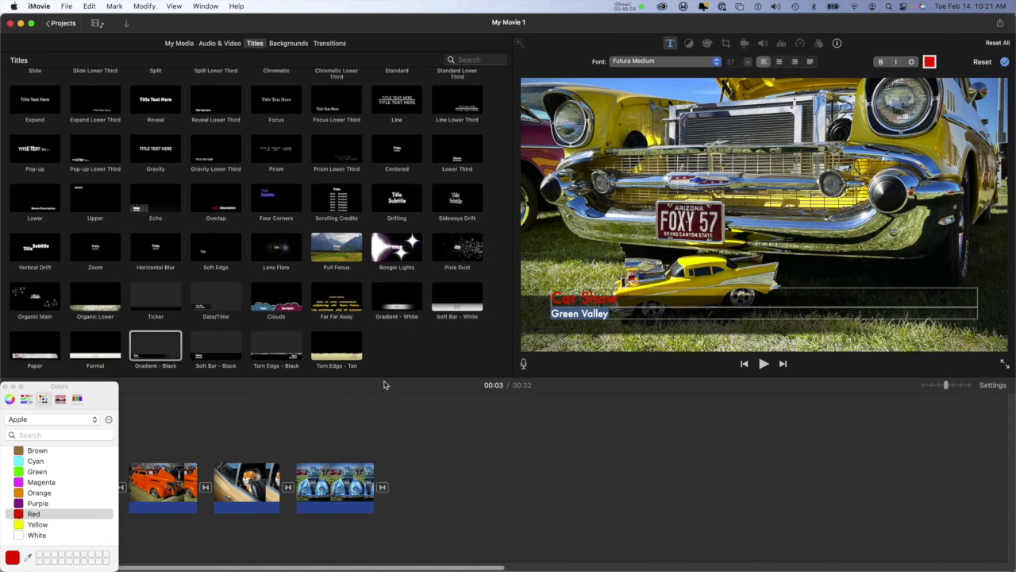
left_click(5, 386)
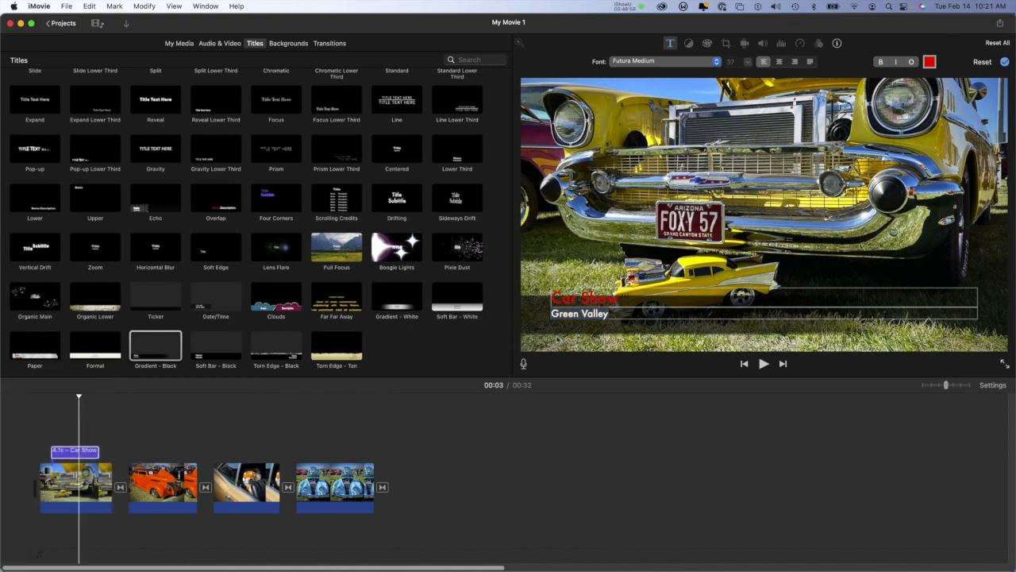
left_click(608, 327)
left_click(613, 312)
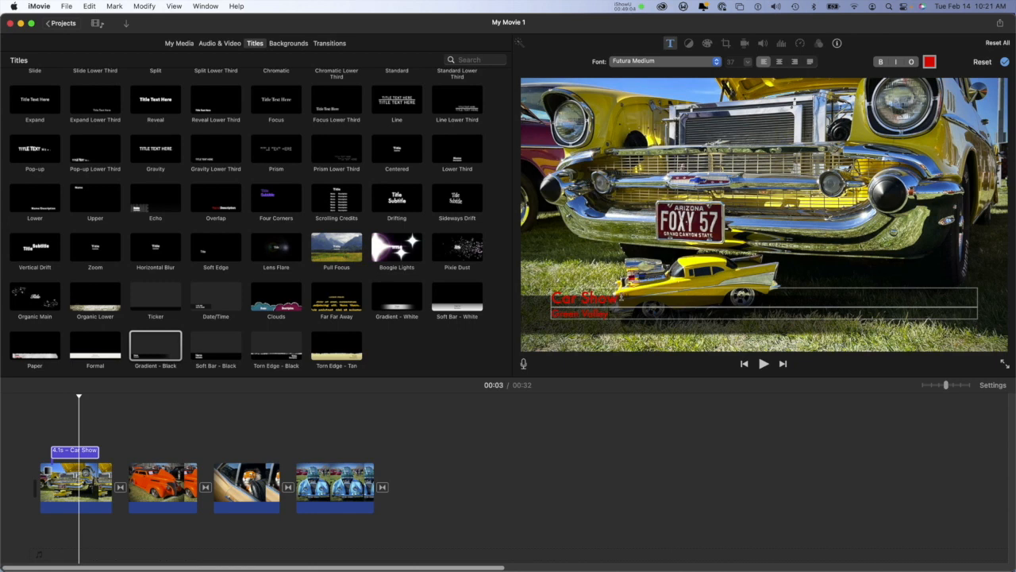
Step: Make the title's "Car Show" line italic and outlined, trying bold on it as well, and apply the title changes
left_click_drag(621, 297, 507, 283)
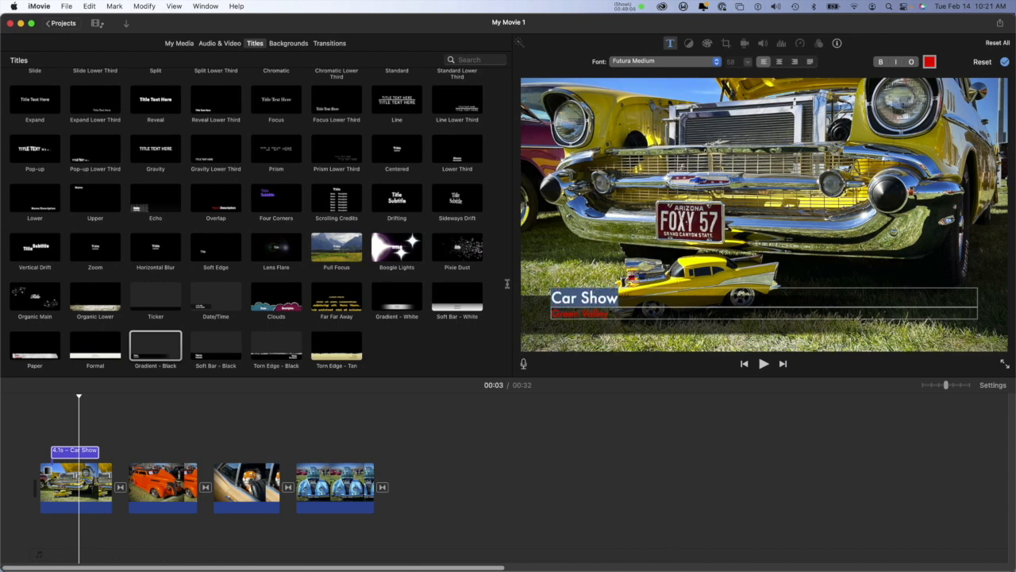
left_click(881, 62)
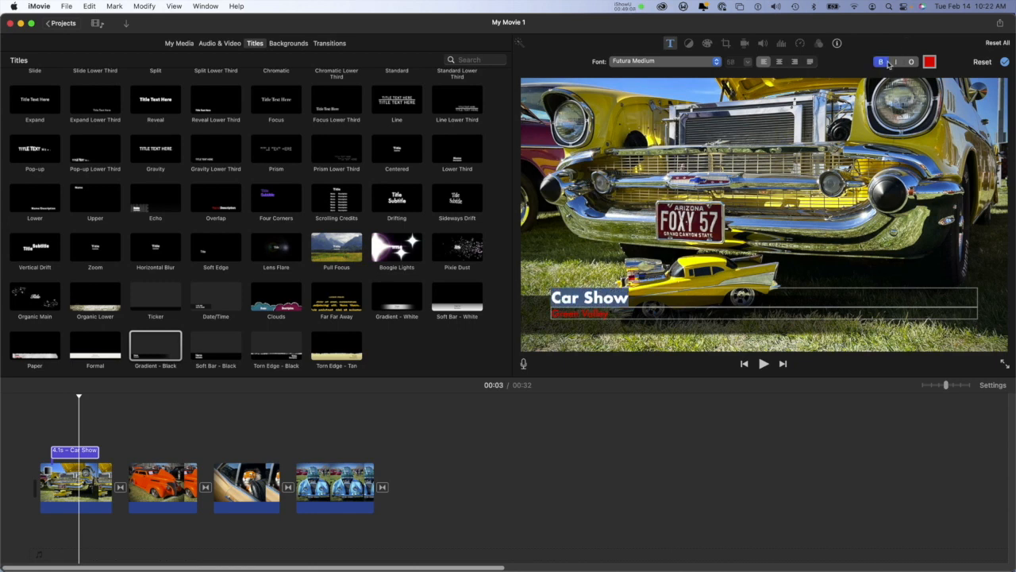
left_click(896, 62)
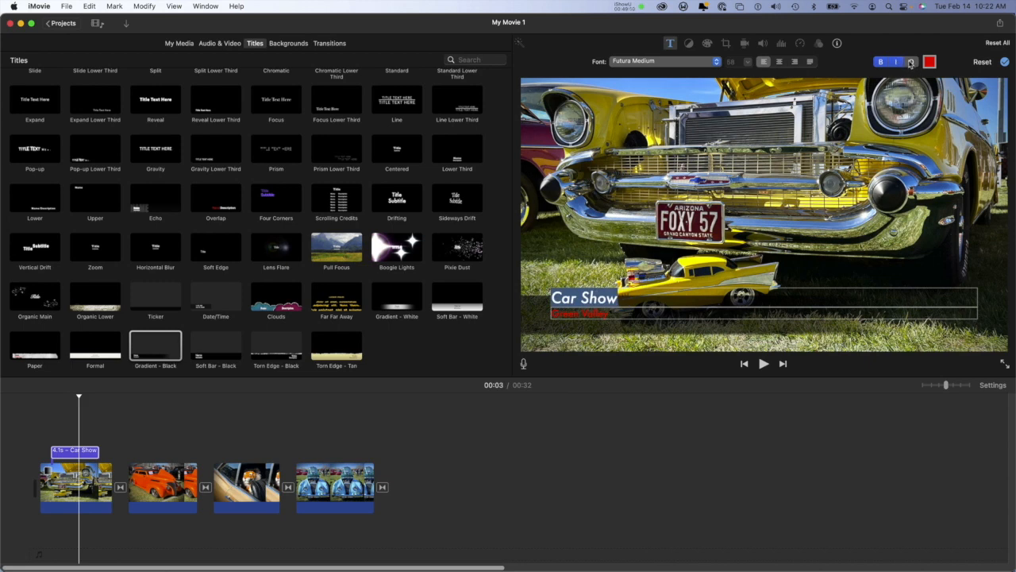
left_click(911, 62)
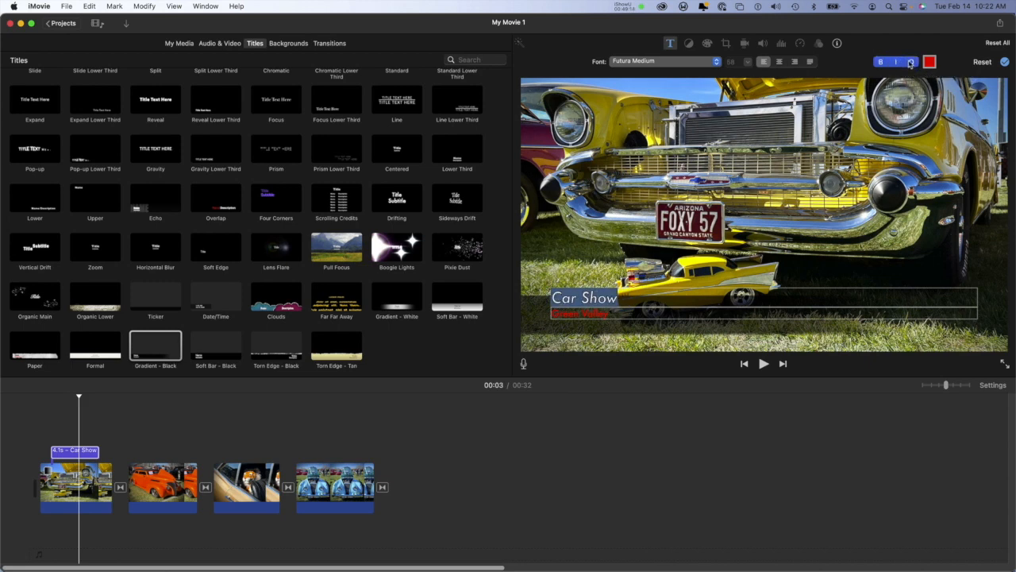
left_click(910, 62)
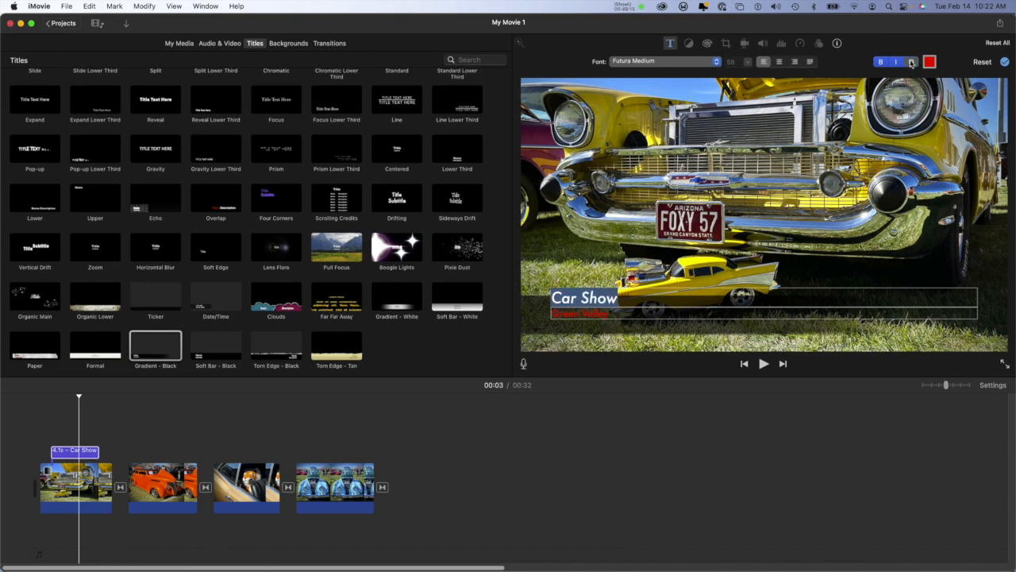
left_click(912, 62)
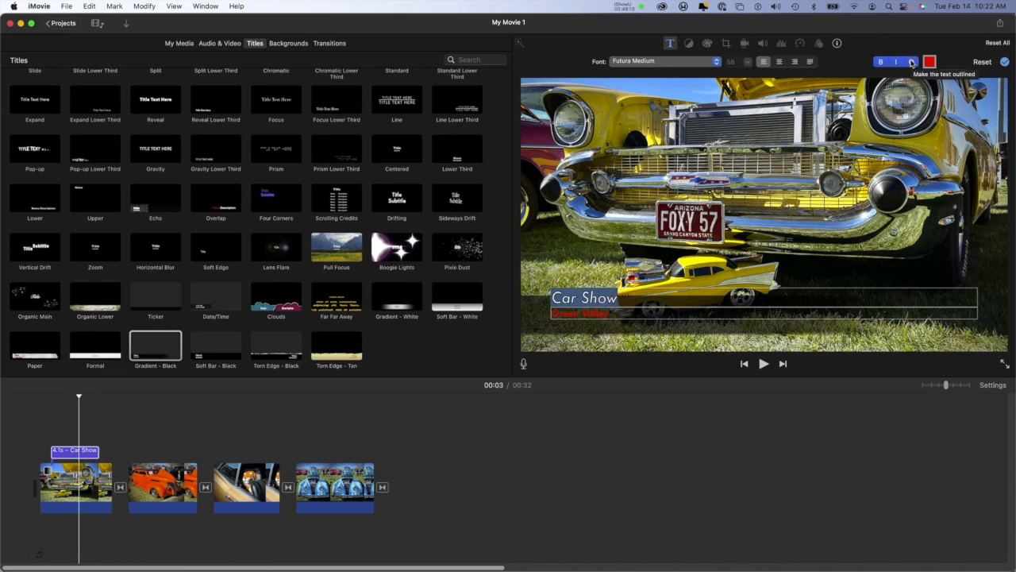
left_click(897, 62)
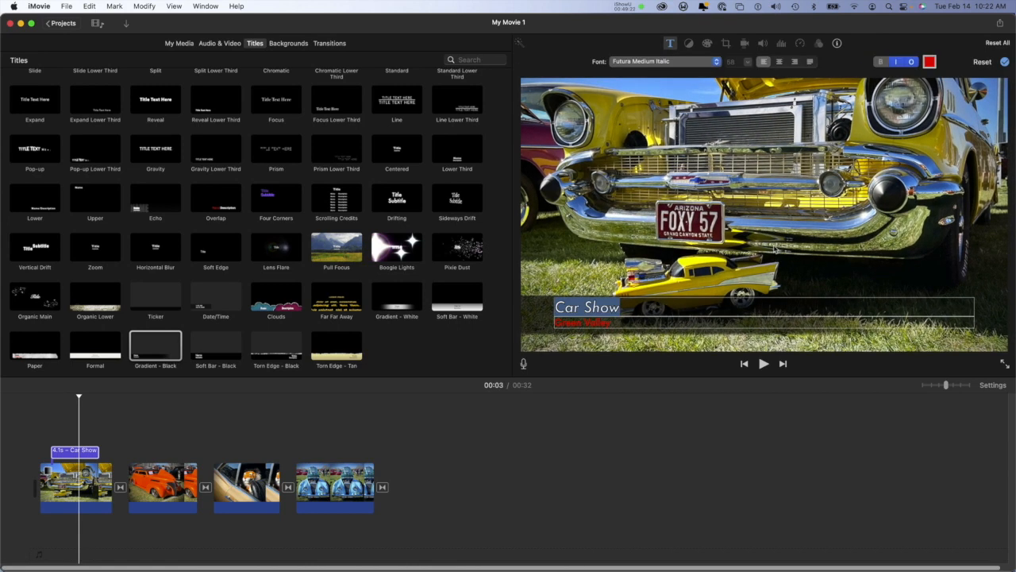
left_click(1005, 62)
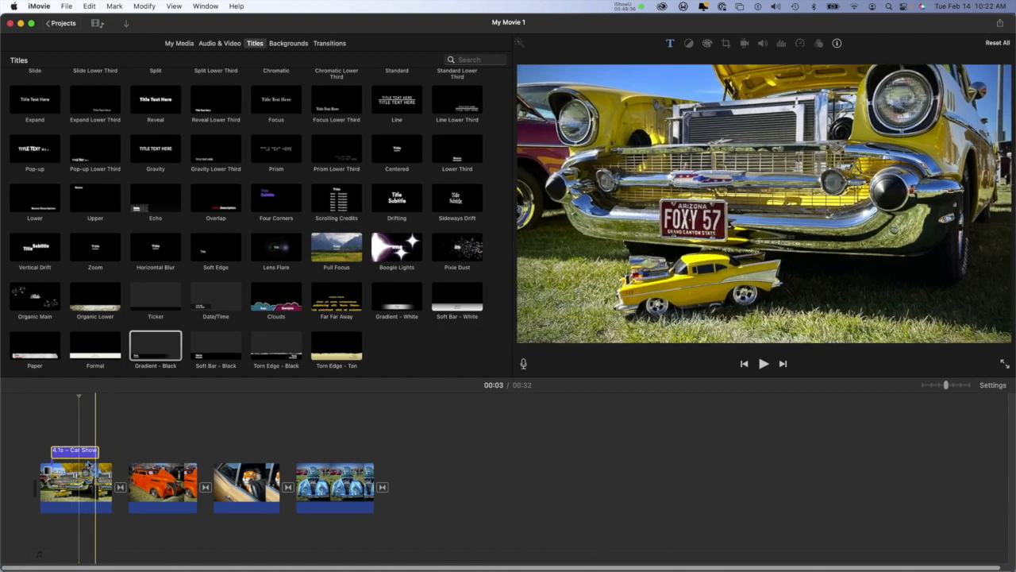
Step: Color the title's "Car Show" line white and apply the change
left_click(76, 453)
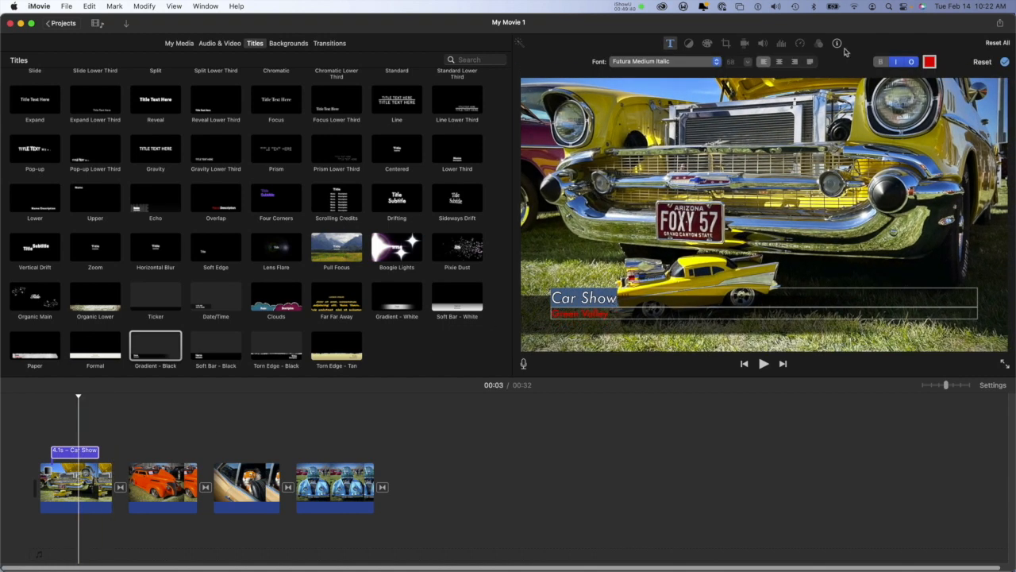
left_click(929, 62)
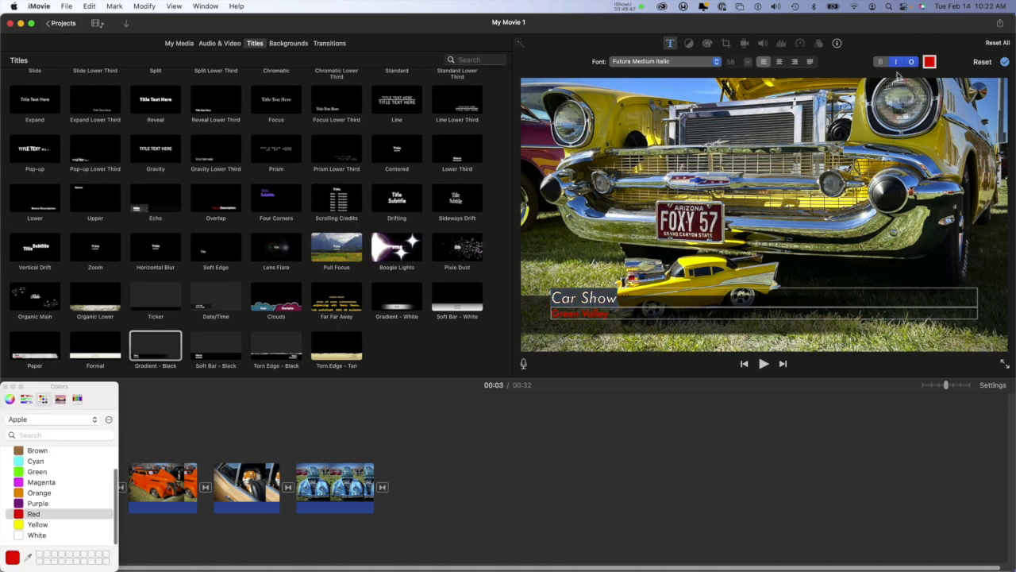
left_click(32, 535)
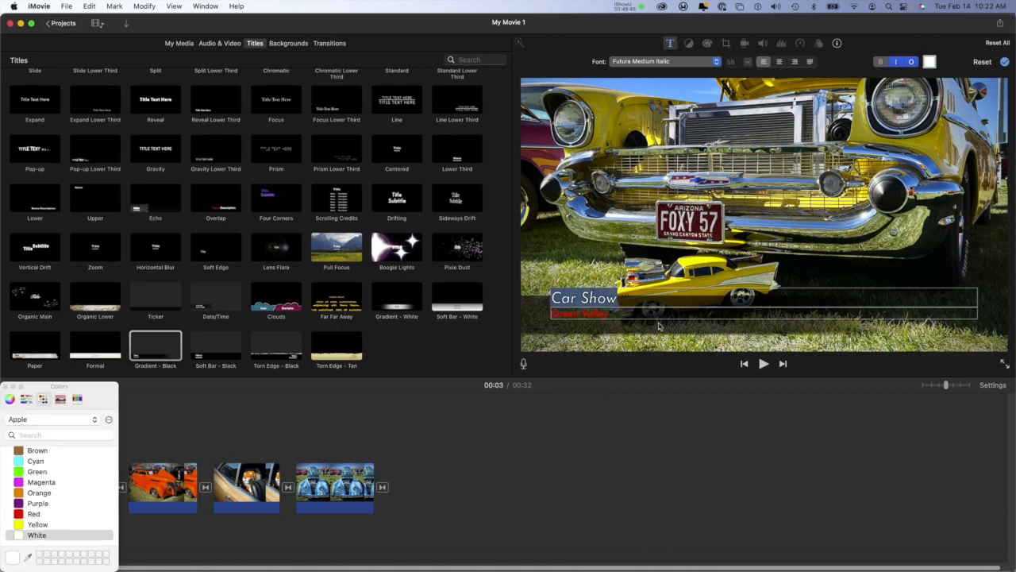
left_click(1006, 61)
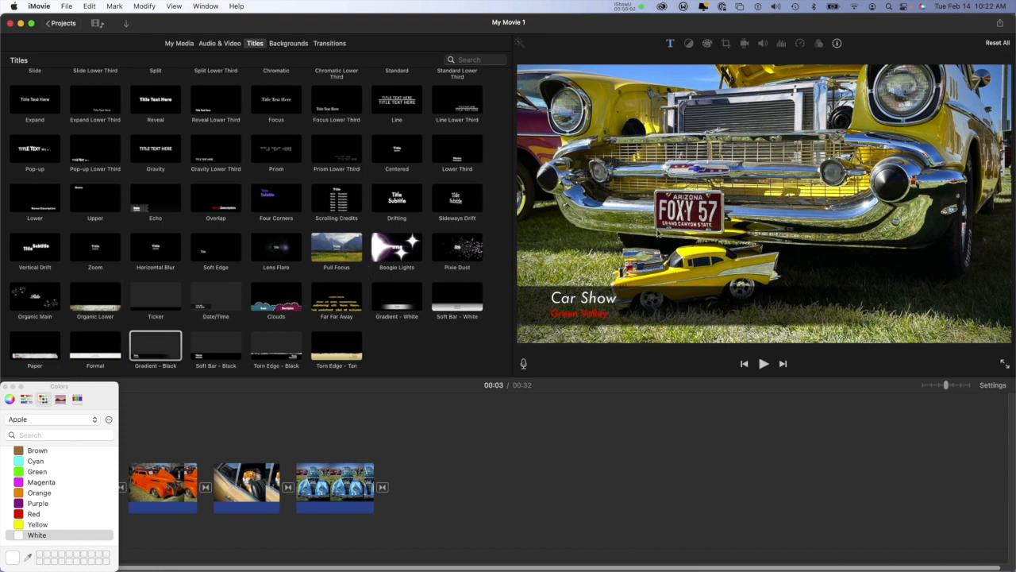
Step: Color the title's "Green Valley" line white, give it an outline, and apply the title changes
left_click(595, 316)
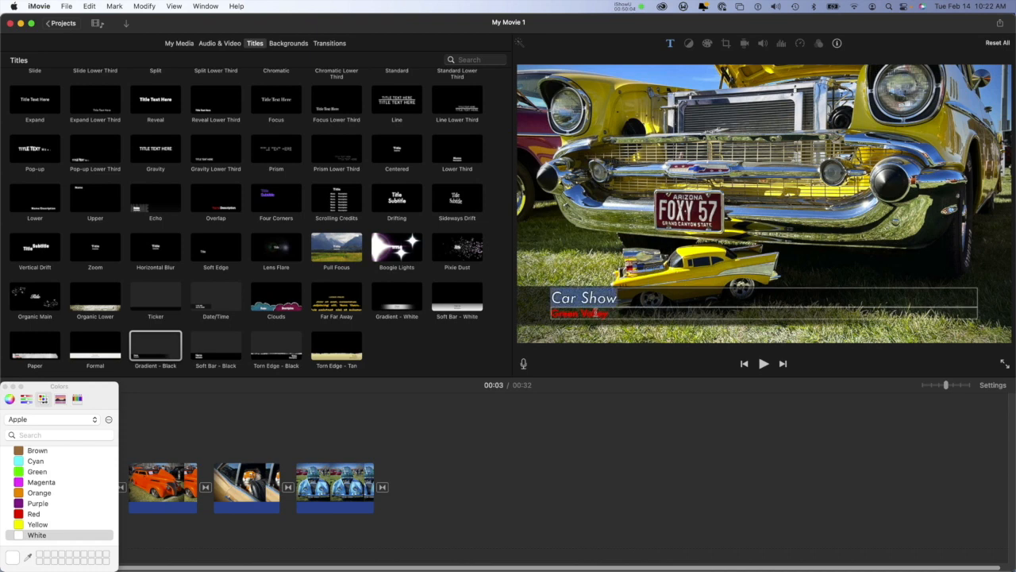
double_click(595, 314)
left_click_drag(566, 312, 521, 296)
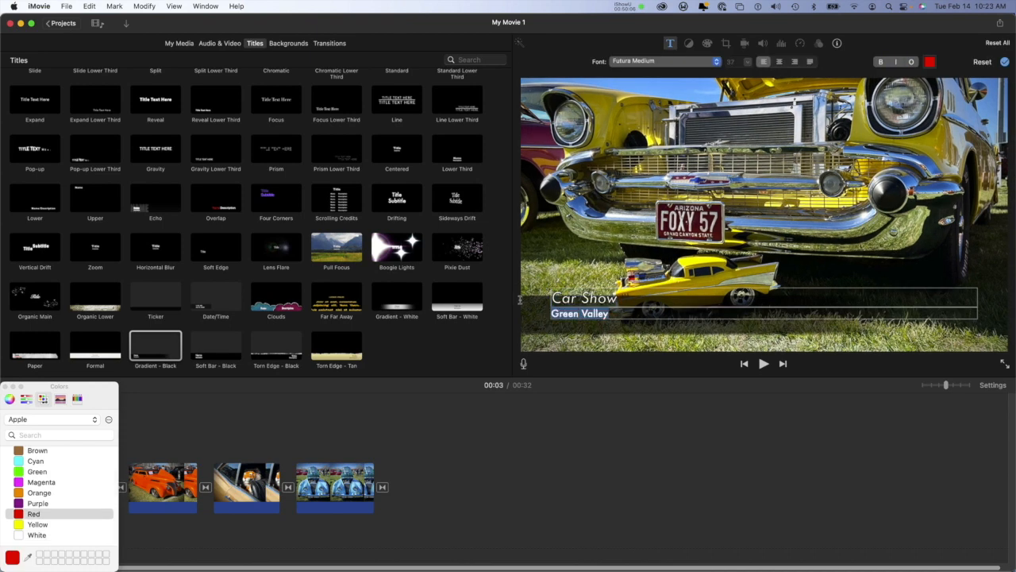
left_click(929, 62)
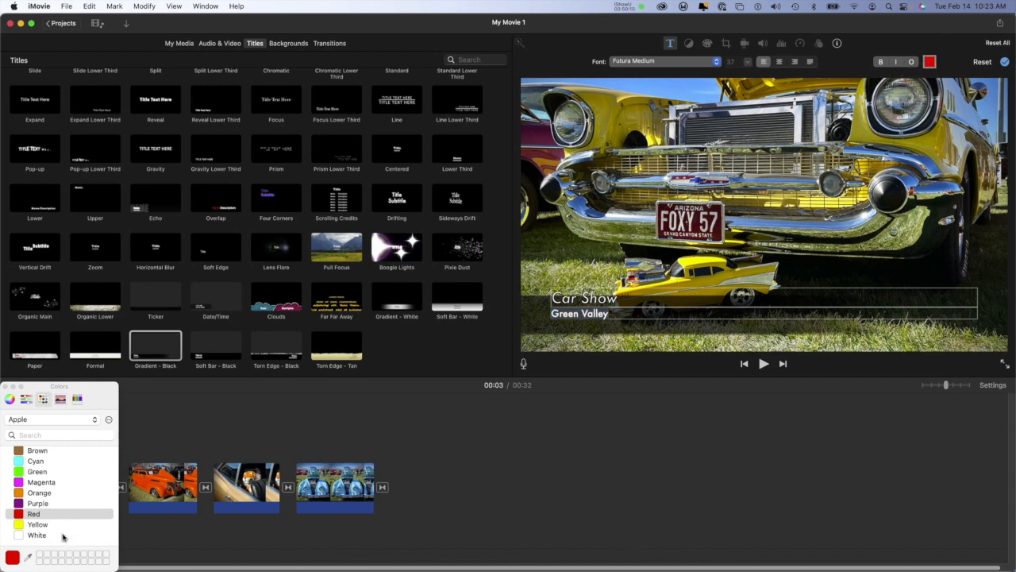
left_click(22, 537)
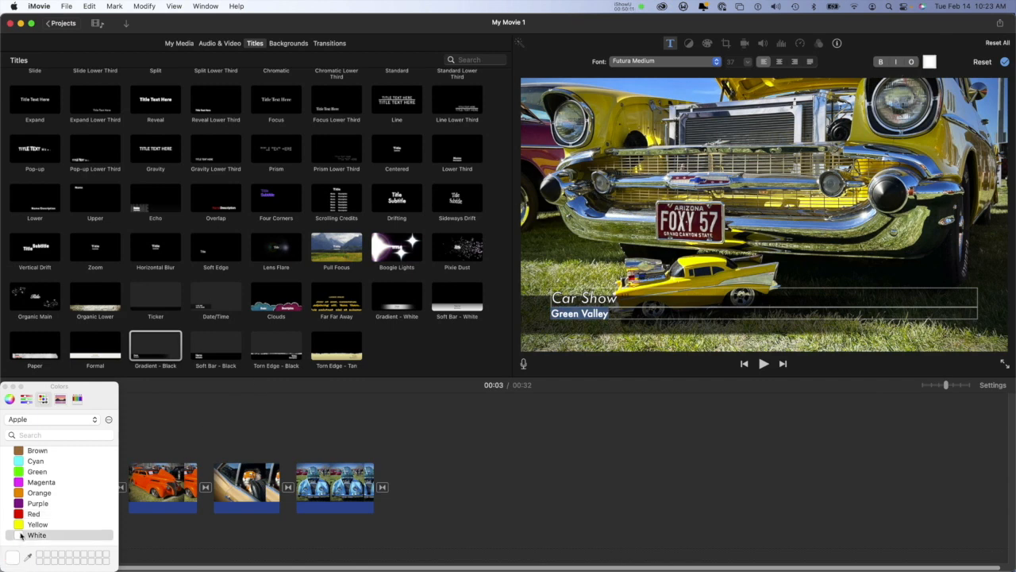
left_click(5, 387)
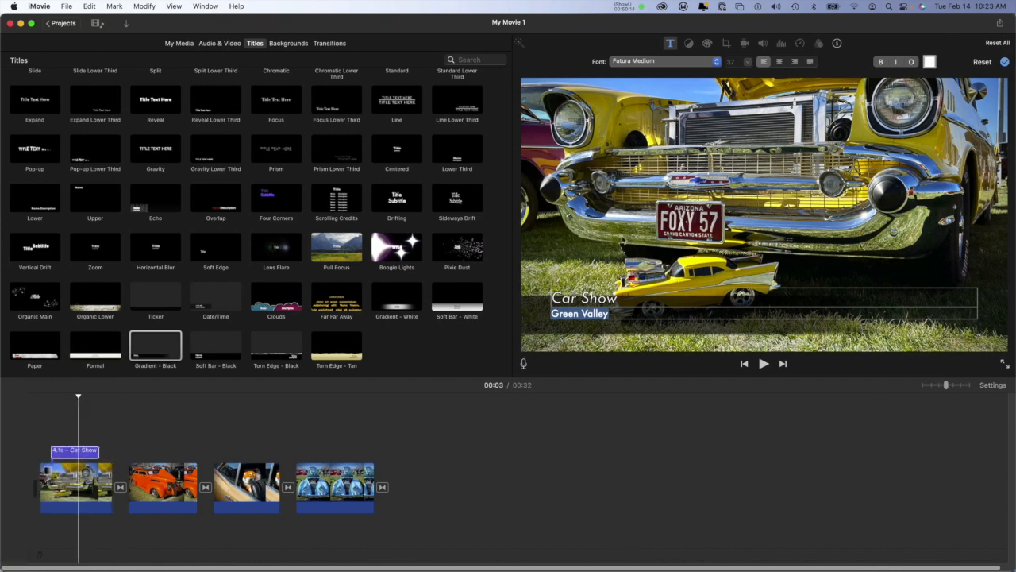
left_click(911, 62)
left_click(1004, 62)
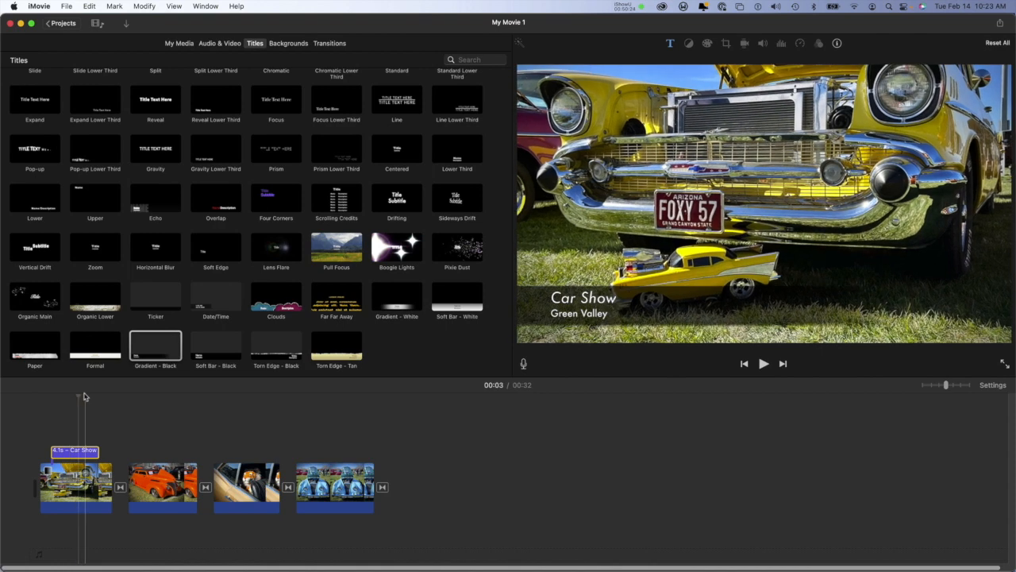
Step: Play the movie from the beginning through the first transition to check the opening title
left_click(39, 401)
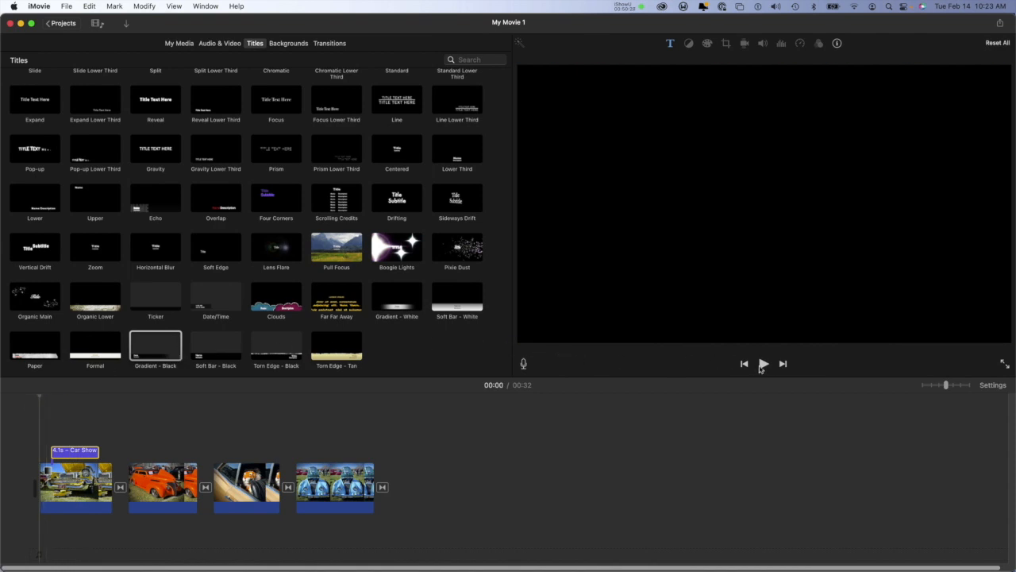
left_click(763, 365)
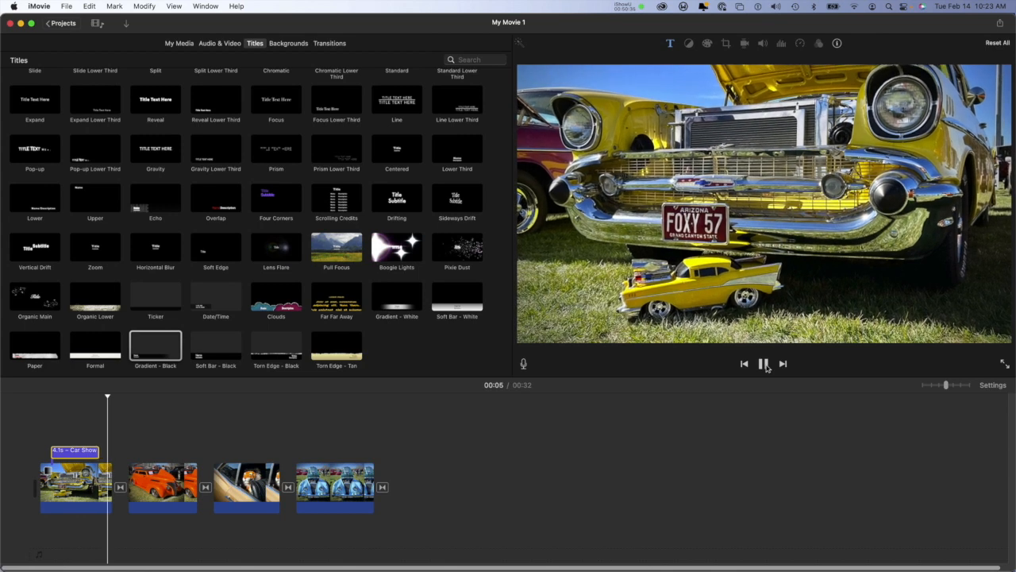
left_click(765, 364)
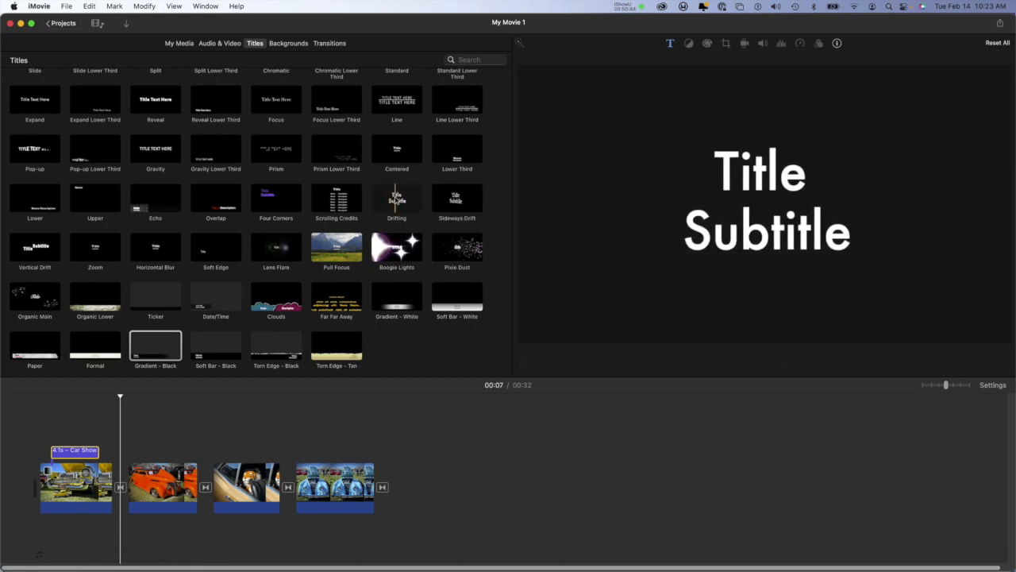
Step: Try the "Car Show" title as a standalone clip on black in front of the yellow car photo
left_click(407, 201)
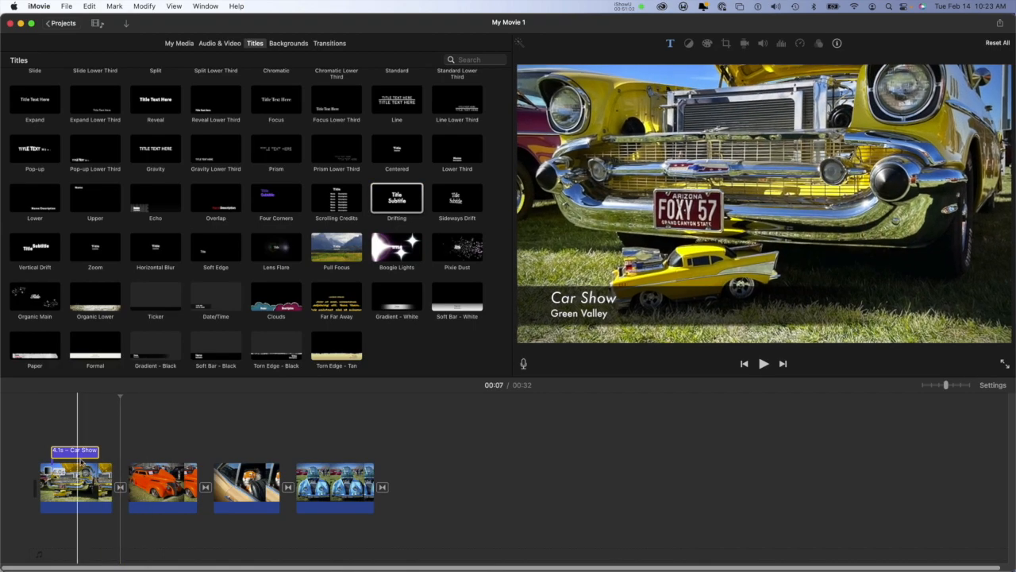
left_click_drag(80, 460, 27, 477)
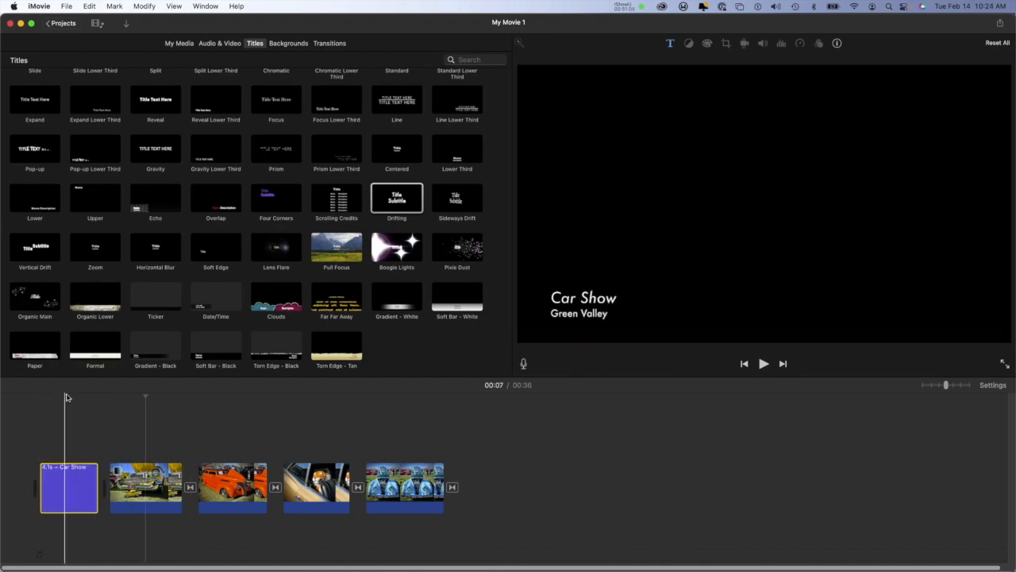
left_click(64, 397)
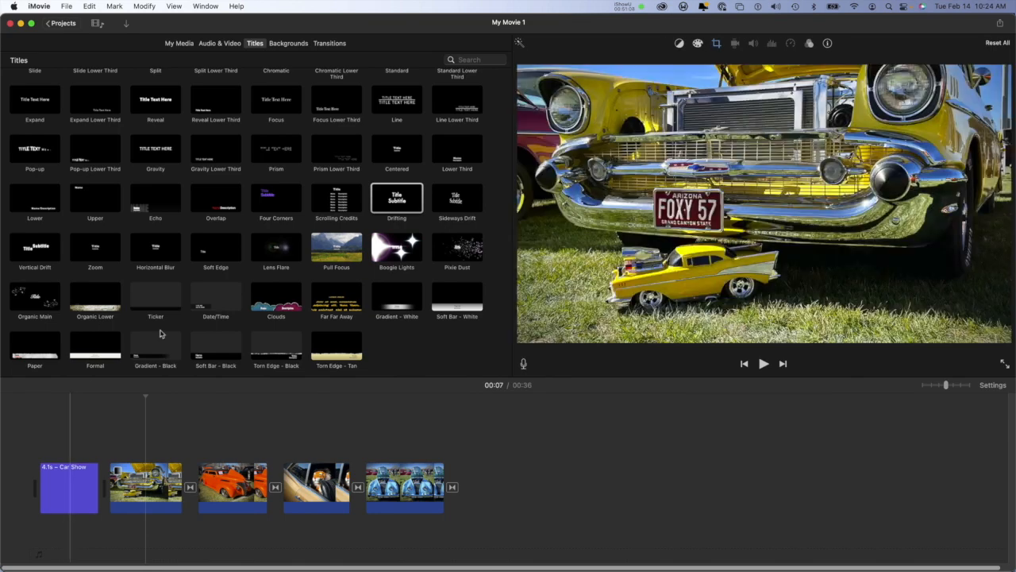
Step: Move the "Car Show" title clip to the end of the timeline, behind the last photo's transition
left_click(65, 490)
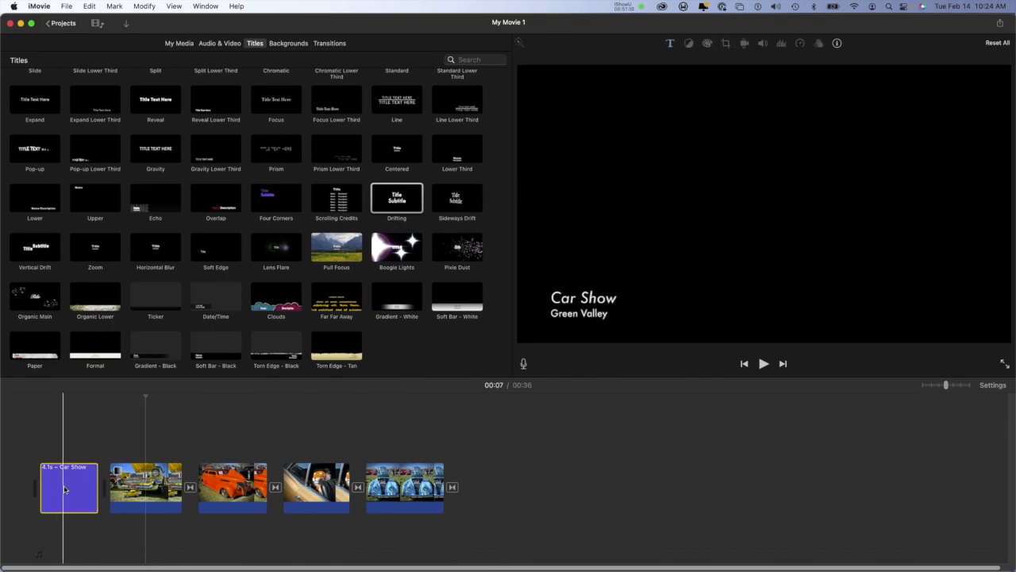
left_click(65, 490)
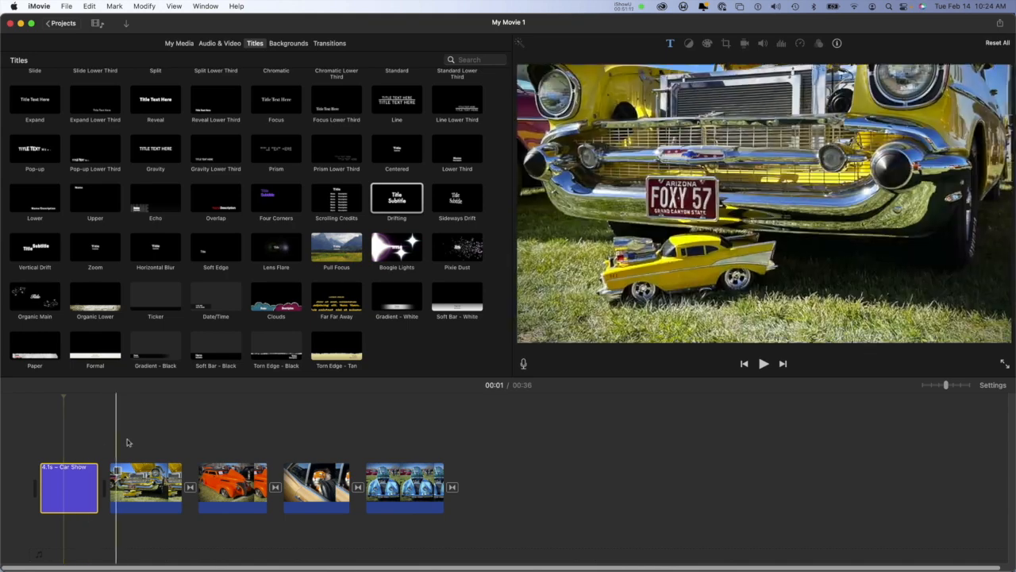
left_click_drag(71, 488, 516, 462)
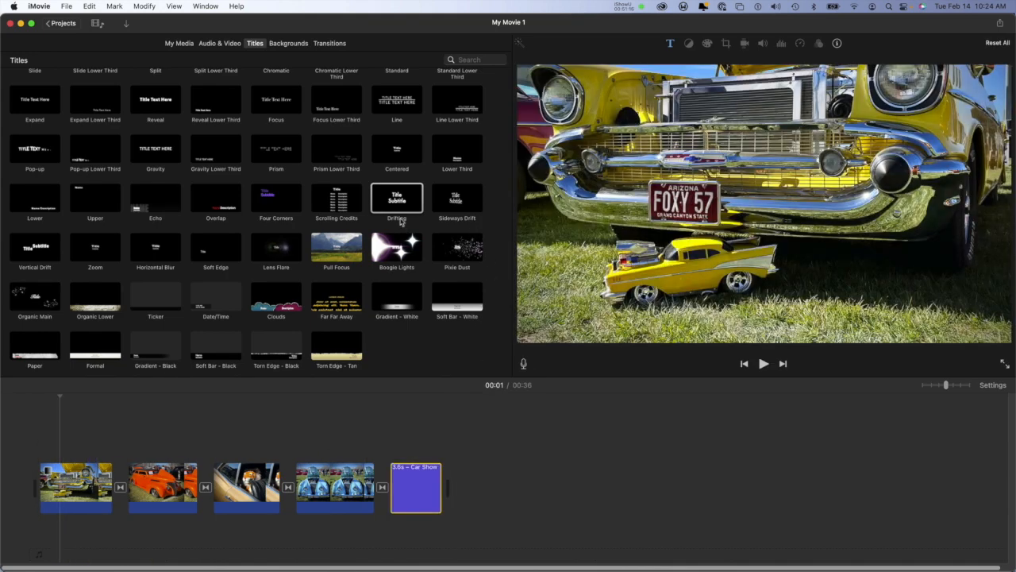
Step: Add a Drifting title at the very start of the timeline and set its title line to "Car Show"
left_click_drag(386, 197, 32, 481)
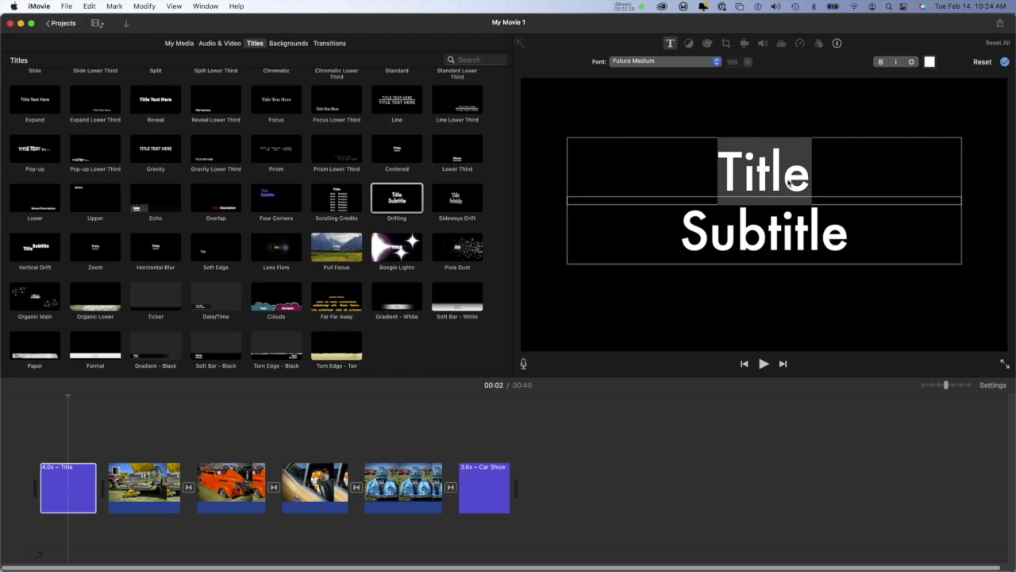
left_click(787, 176)
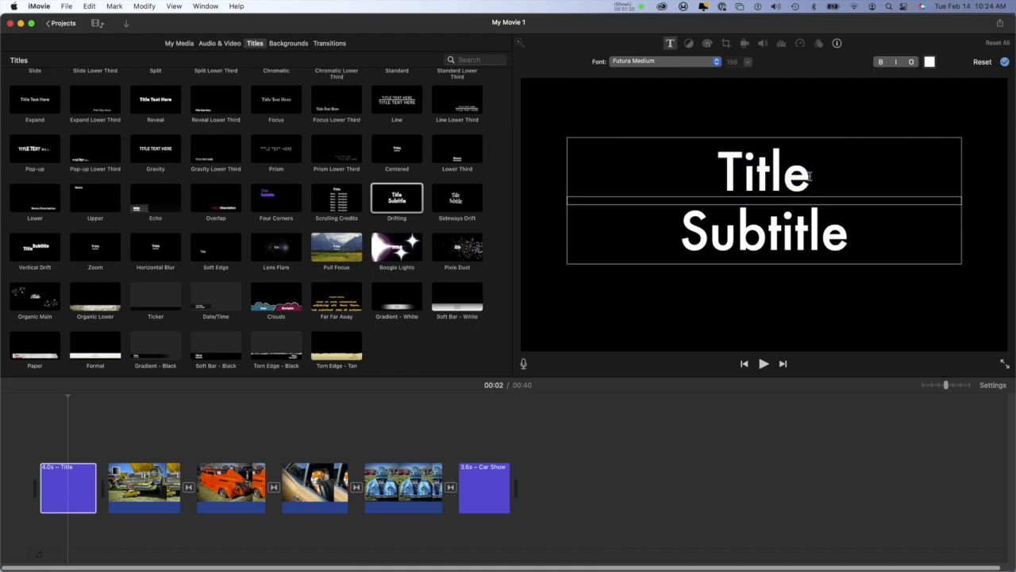
left_click_drag(809, 176, 722, 165)
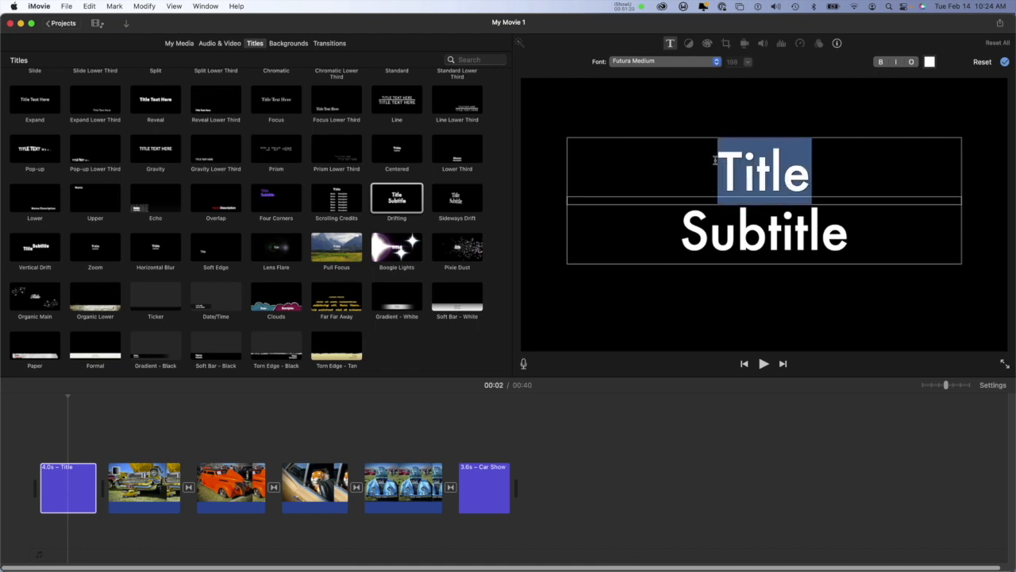
type("Car Sh")
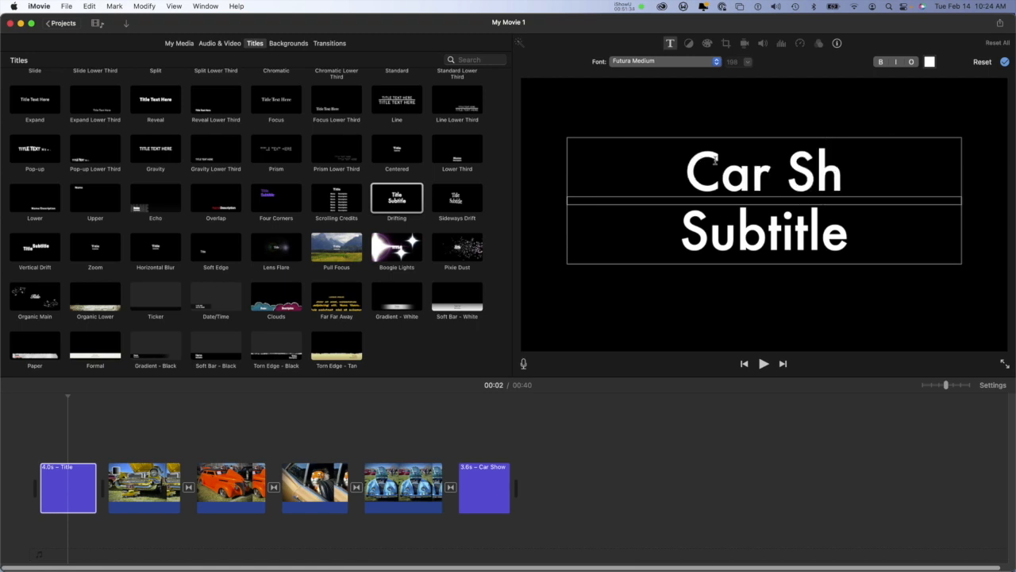
type("ow")
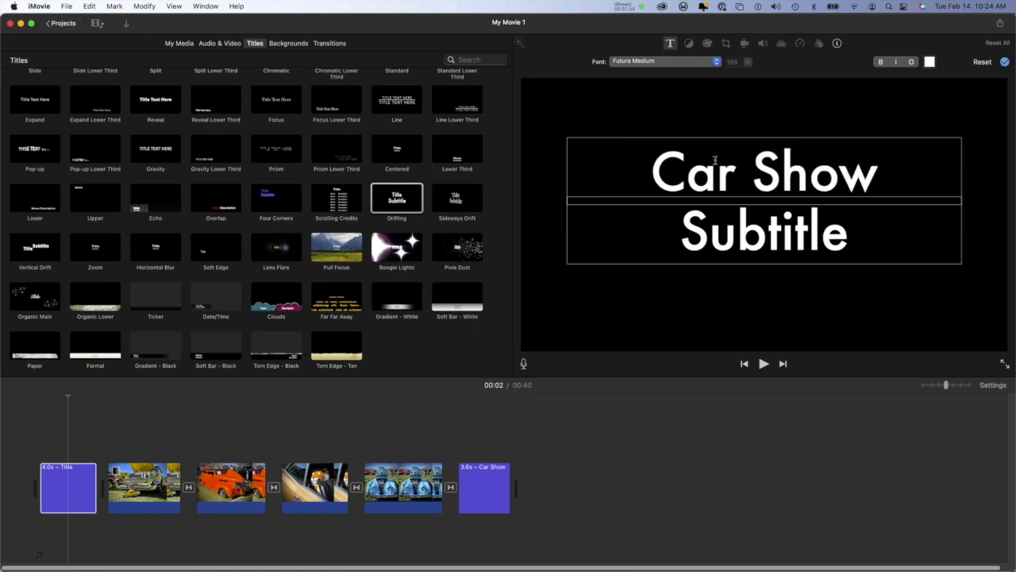
Step: Replace the opening title's subtitle with "Green Valley", apply the text, and play the title clip into the first photo
double_click(773, 216)
type("V")
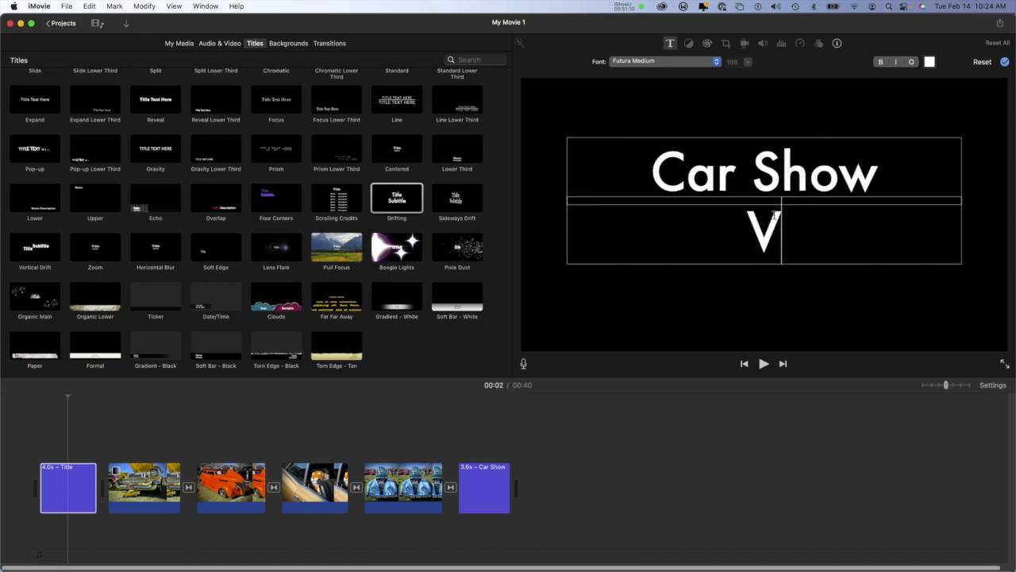
key("BackSpace")
type("Gr")
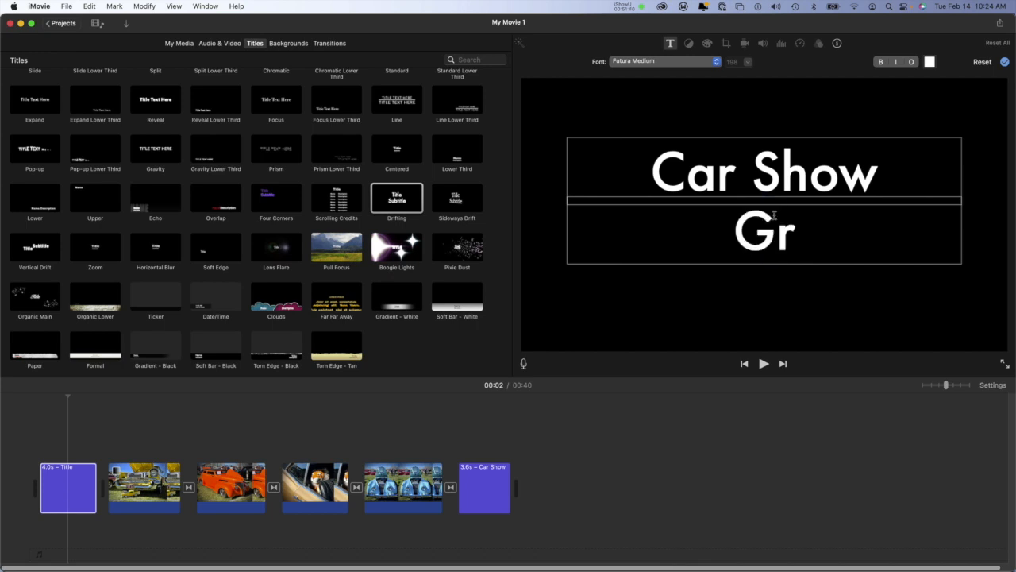
type("een Valey")
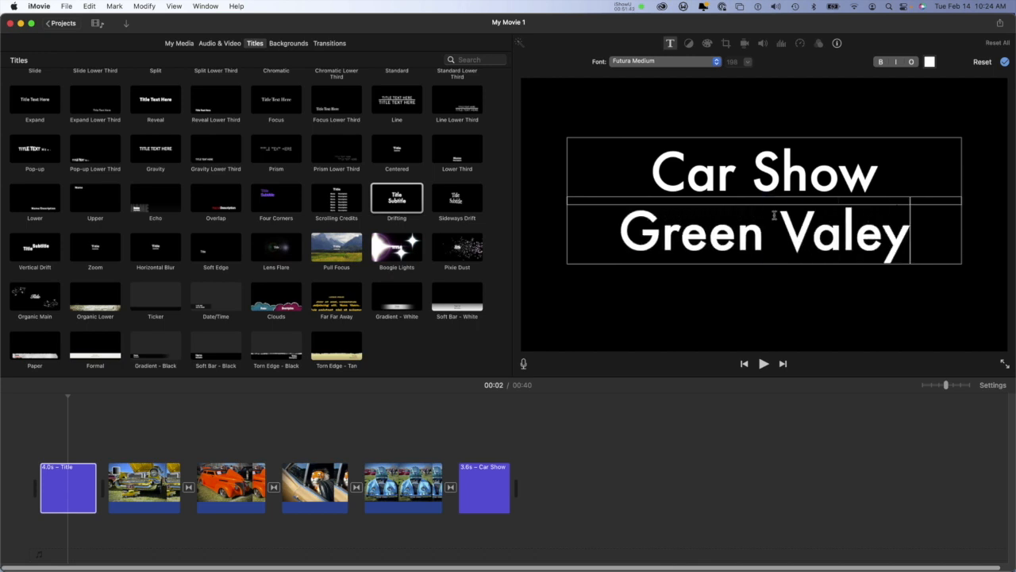
key("BackSpace")
key("BackSpace")
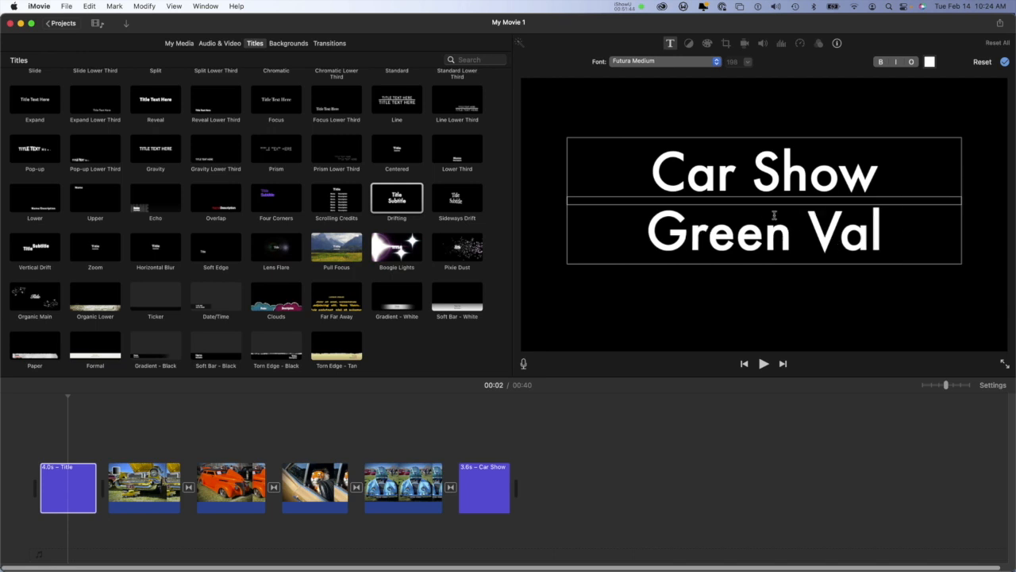
type("ley")
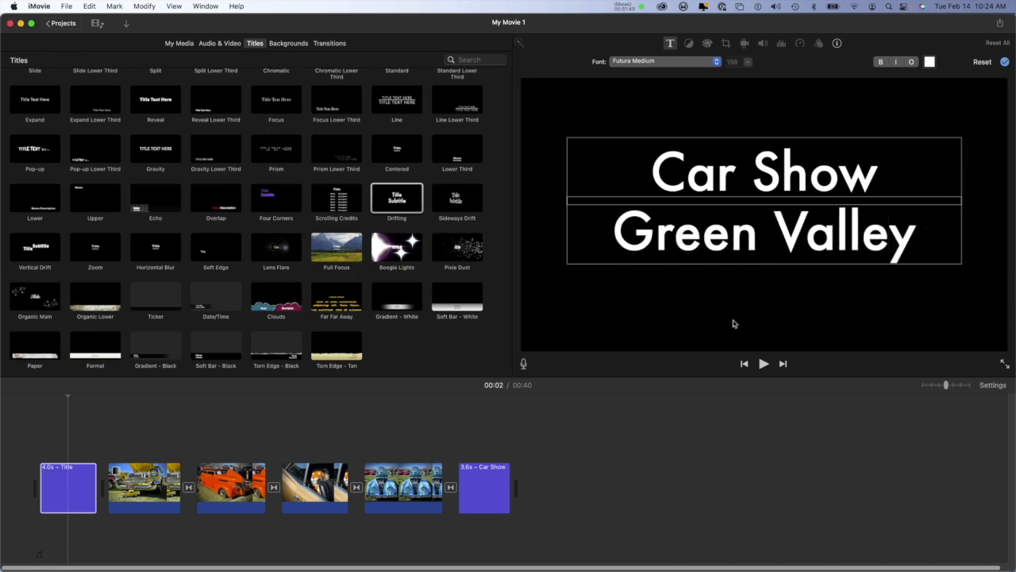
left_click(1005, 62)
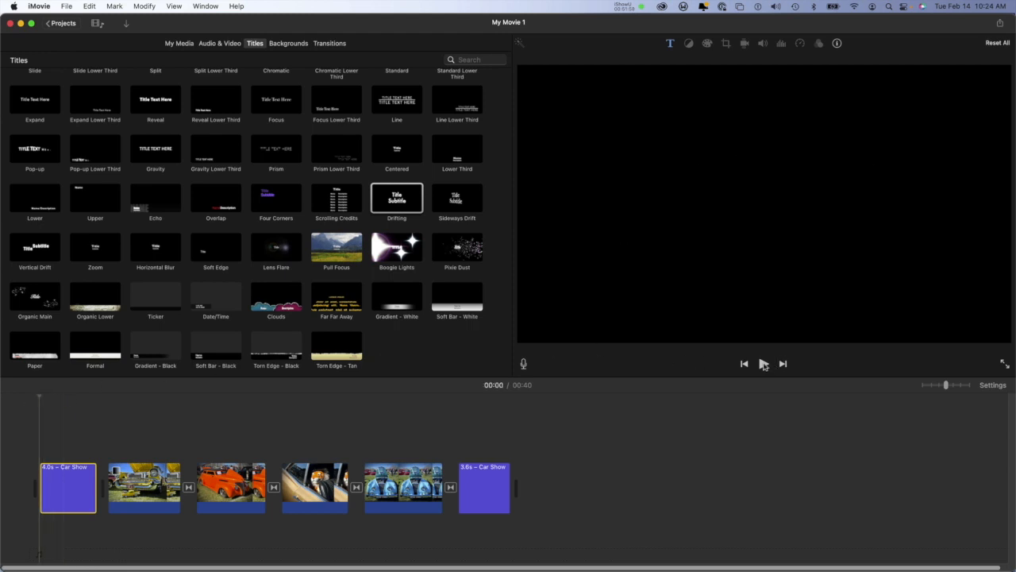
left_click(764, 363)
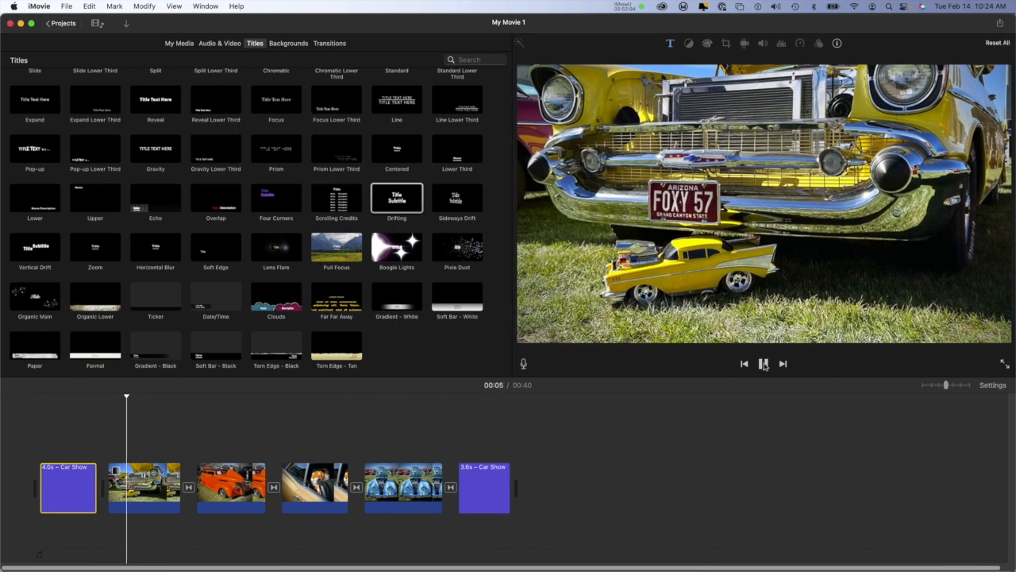
left_click(764, 364)
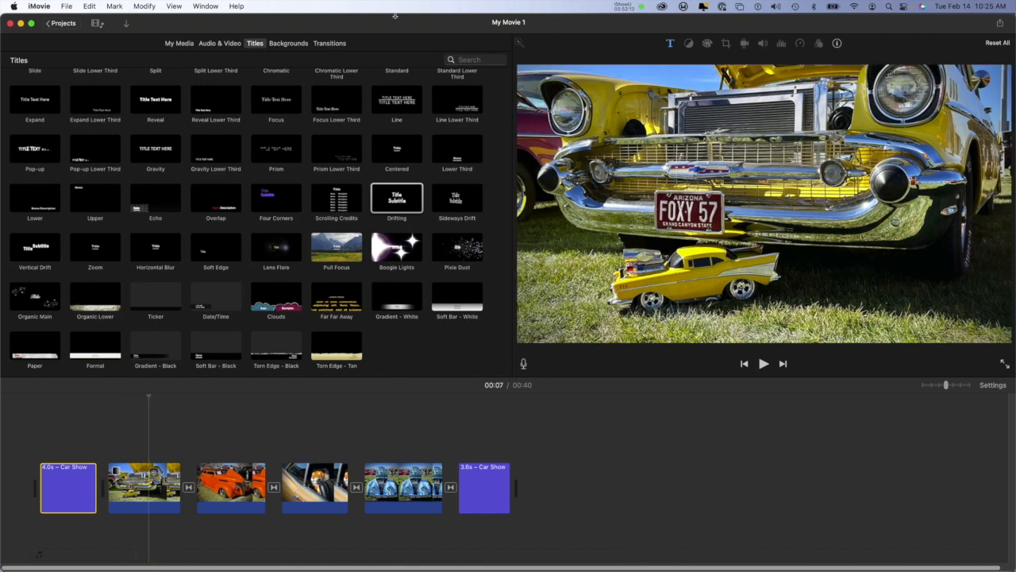
Step: Add a Cross Dissolve transition between the opening title clip and the yellow car photo, and play it through
left_click(336, 44)
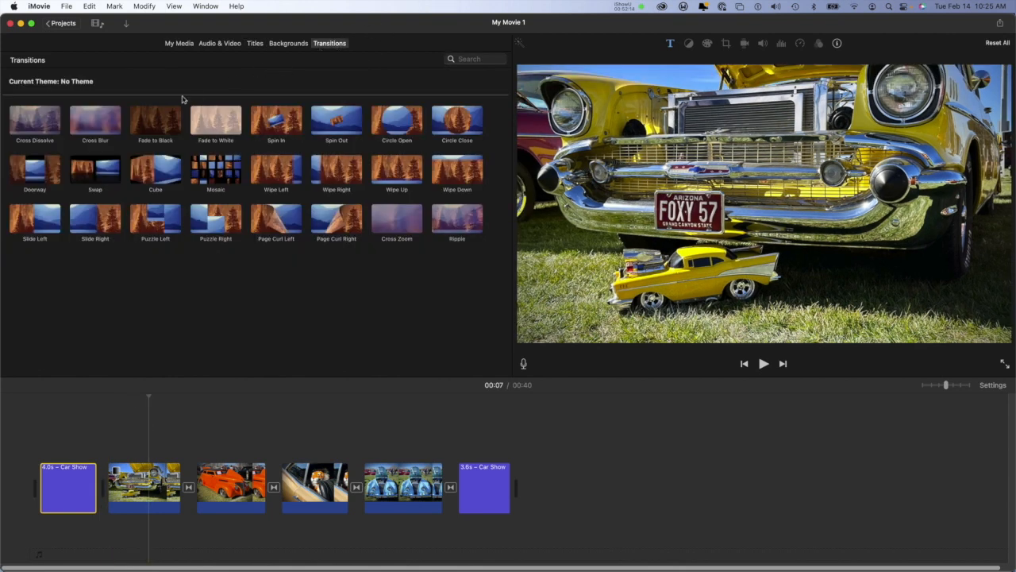
mouse_move(53, 124)
left_mouse_down()
mouse_move(23, 242)
mouse_move(115, 429)
mouse_move(99, 485)
left_mouse_up()
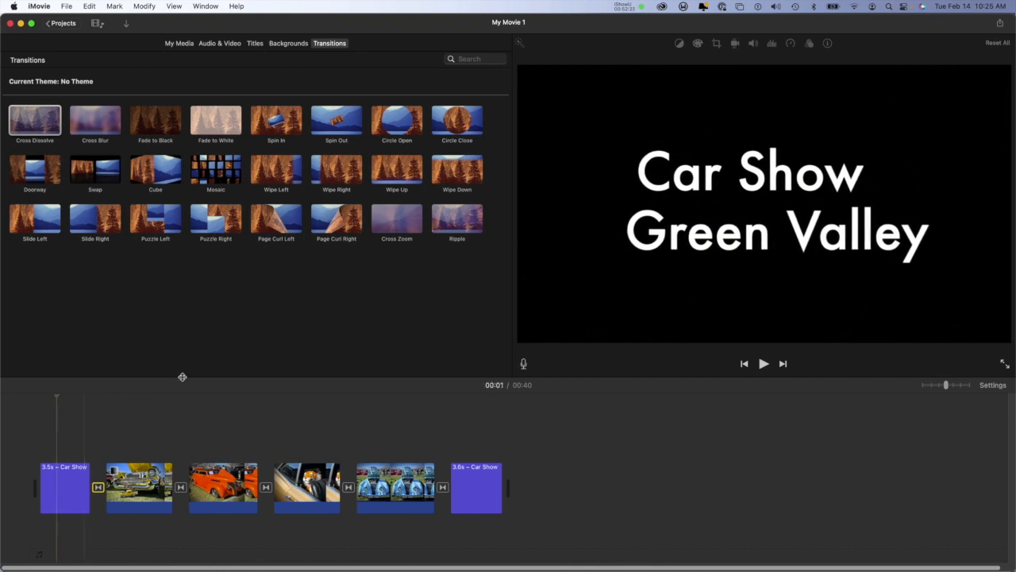
left_click(763, 363)
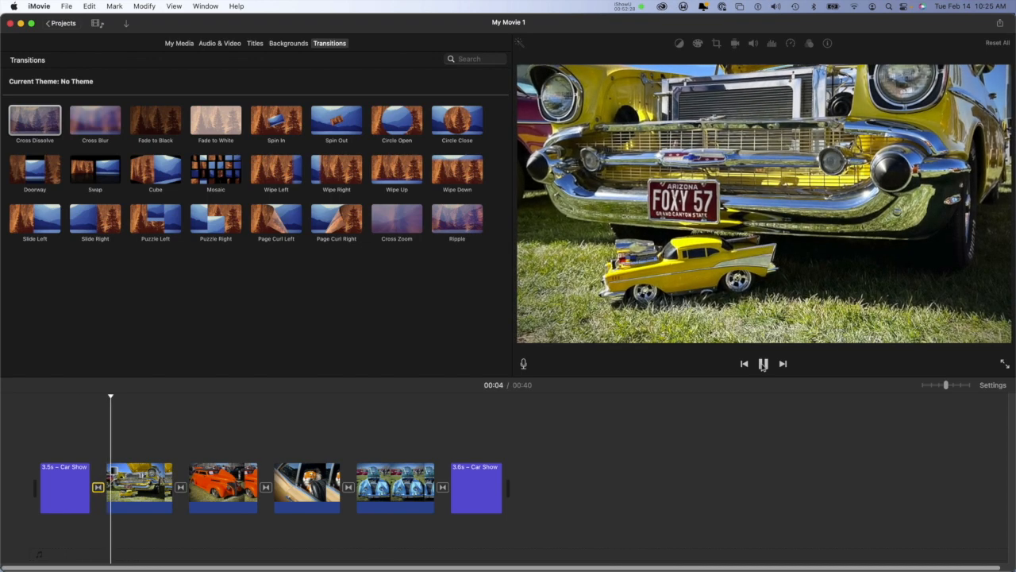
left_click(762, 363)
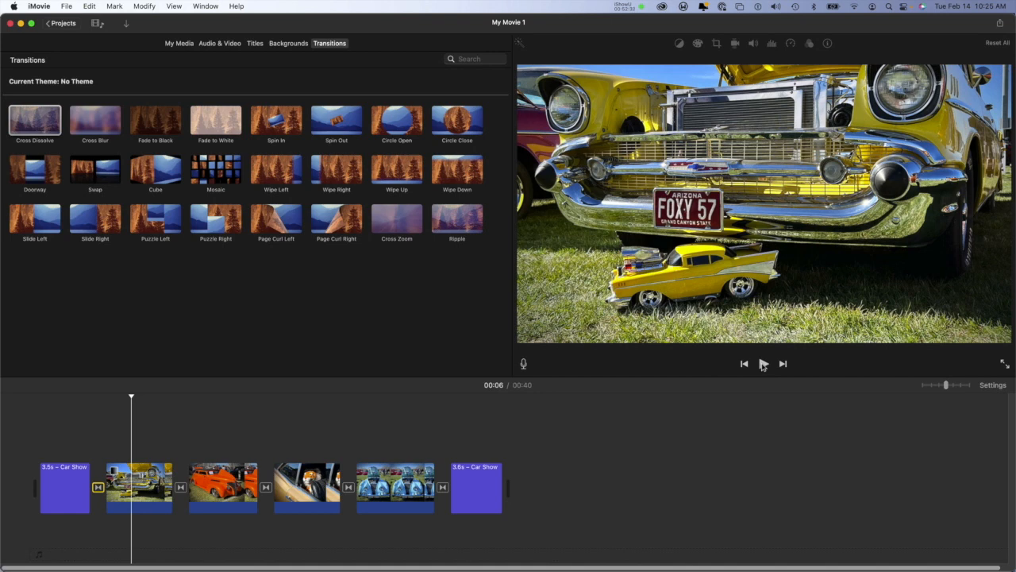
Step: Delete the "Car Show" title clip at the end of the timeline
left_click(491, 496)
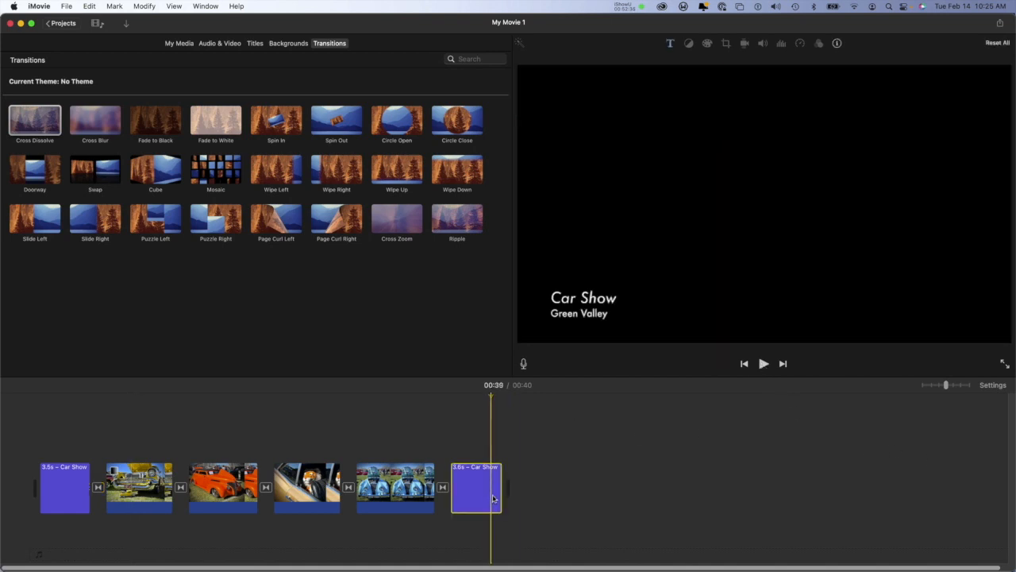
key("Delete")
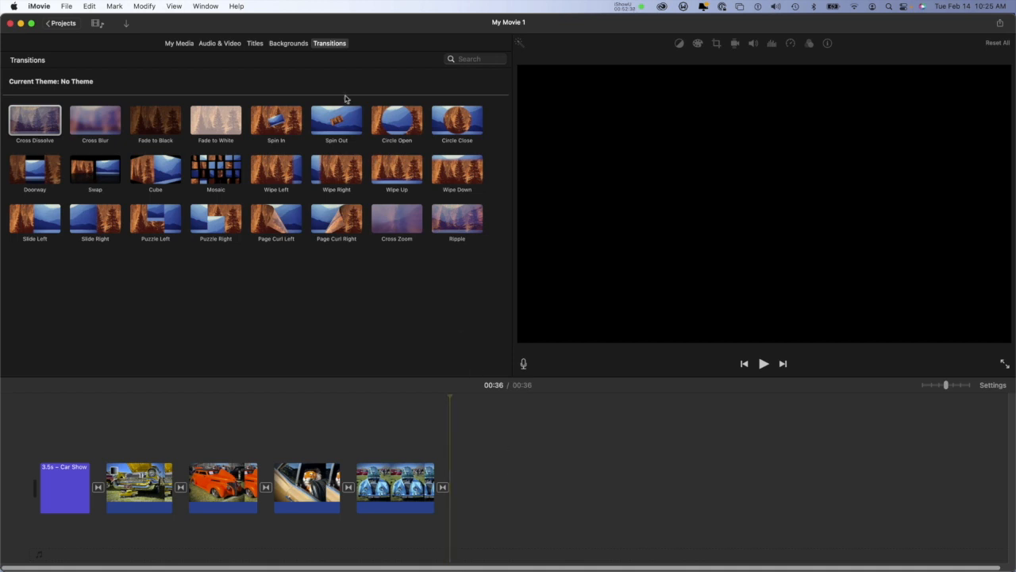
Step: Listen to each of the three music tracks in the project media to compare them
left_click(181, 44)
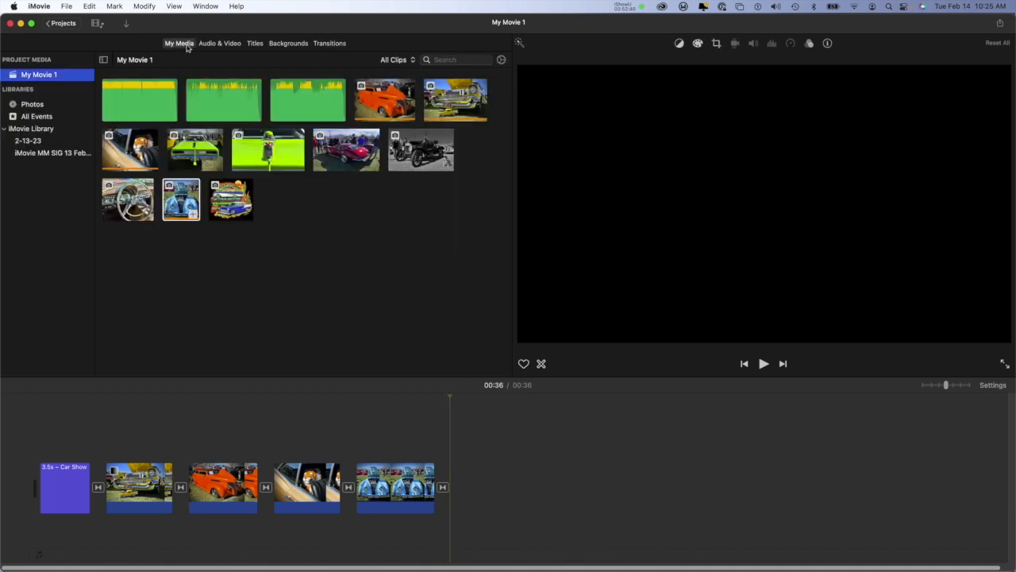
left_click(135, 100)
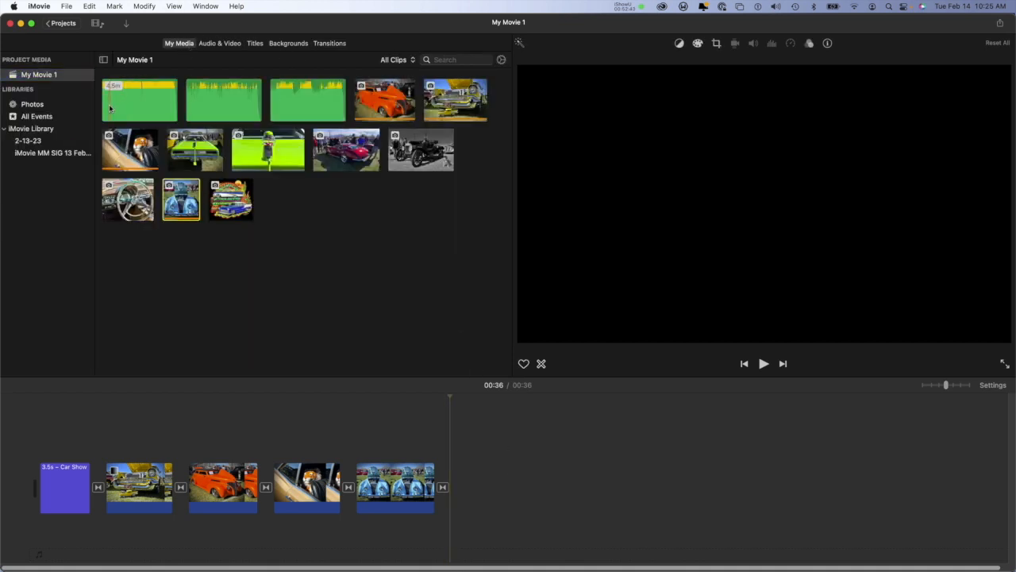
left_click(110, 105)
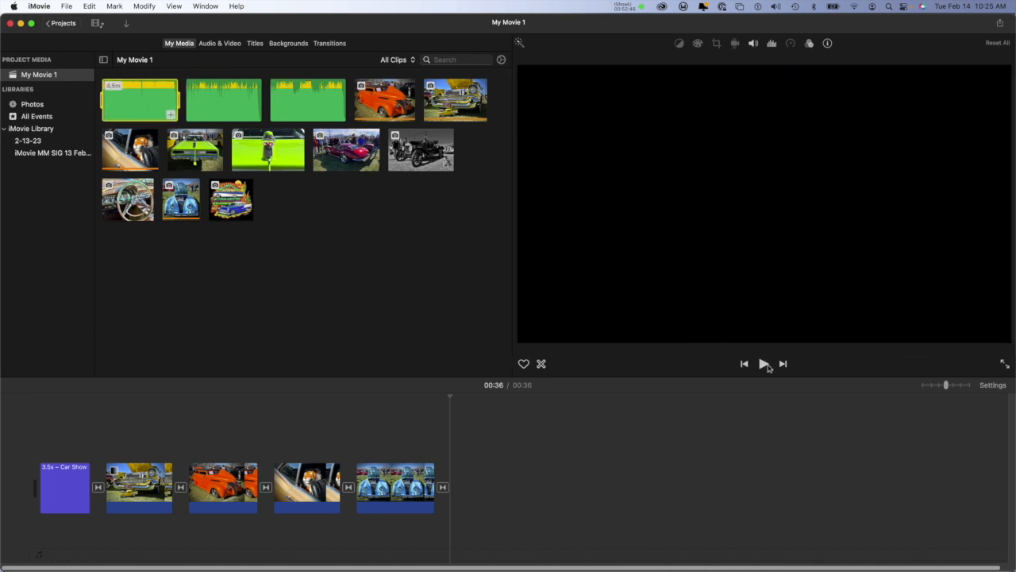
left_click(764, 364)
left_click(765, 365)
left_click(191, 106)
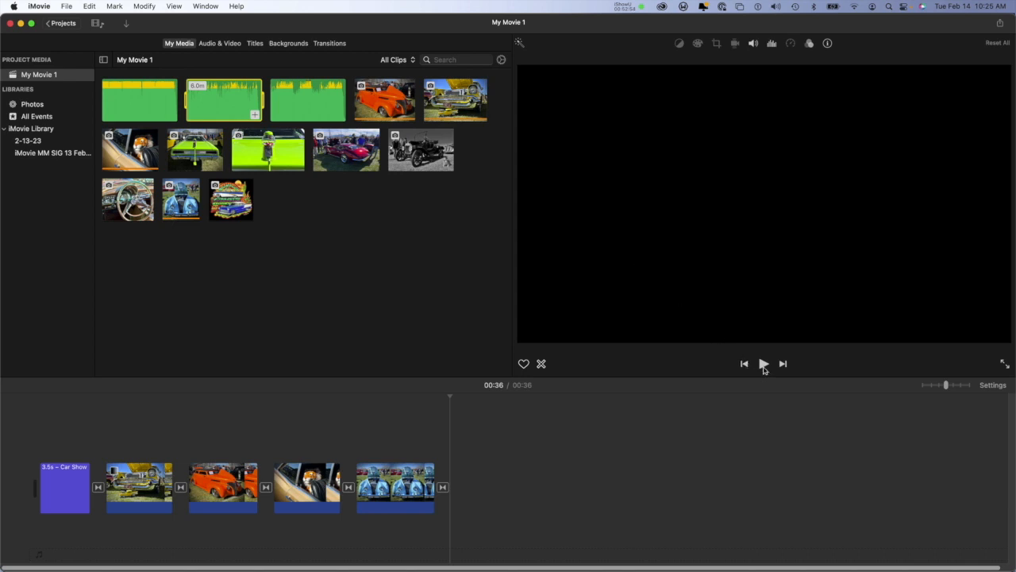
left_click(764, 365)
key("XF86AudioRaiseVolume")
left_click(288, 98)
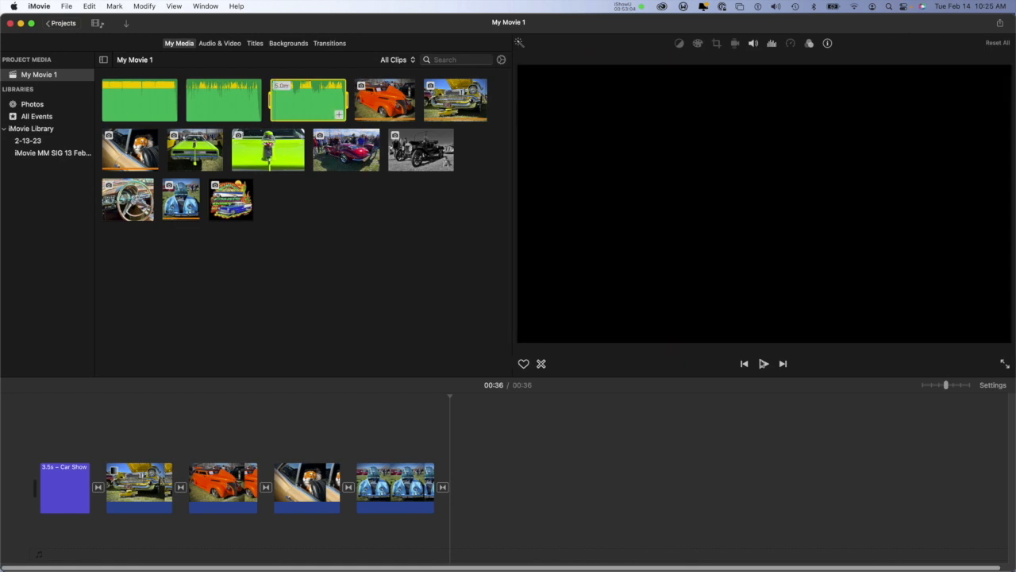
left_click(763, 364)
Step: Add the third music track beneath the clips from the movie's start and play the movie from the beginning
left_click_drag(291, 107, 22, 553)
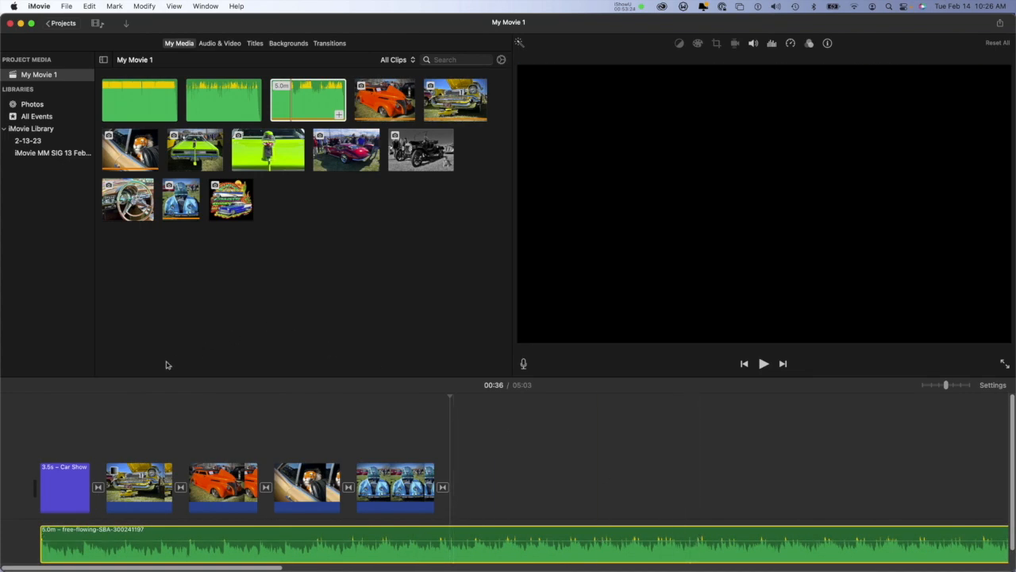
left_click(121, 397)
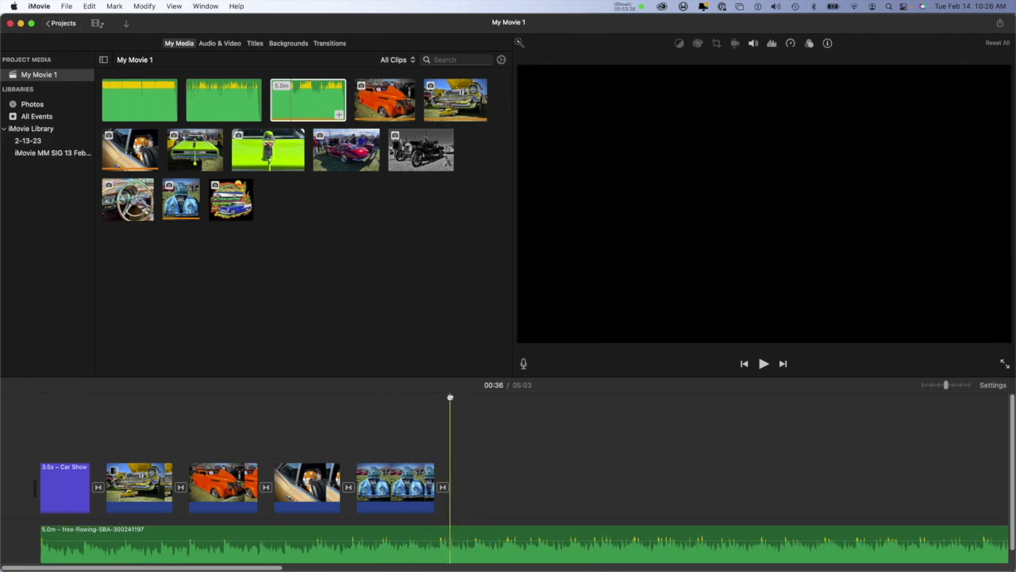
left_click_drag(450, 396, 24, 391)
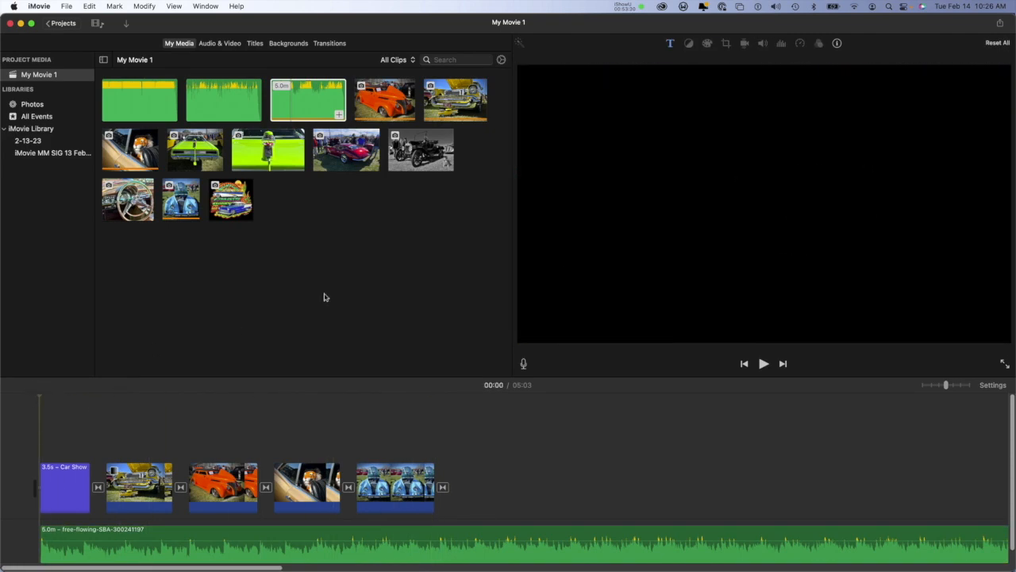
left_click(764, 364)
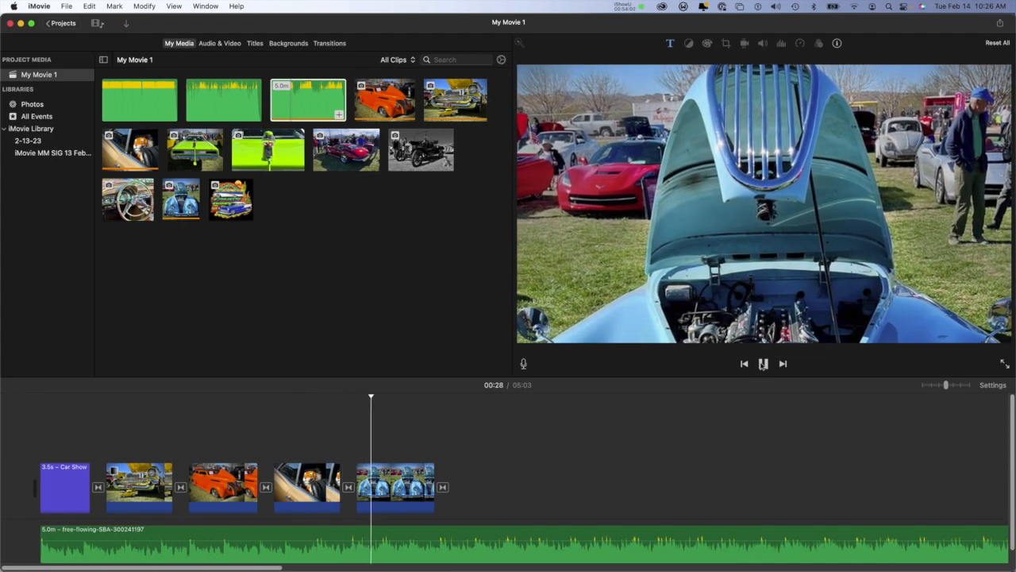
left_click(763, 364)
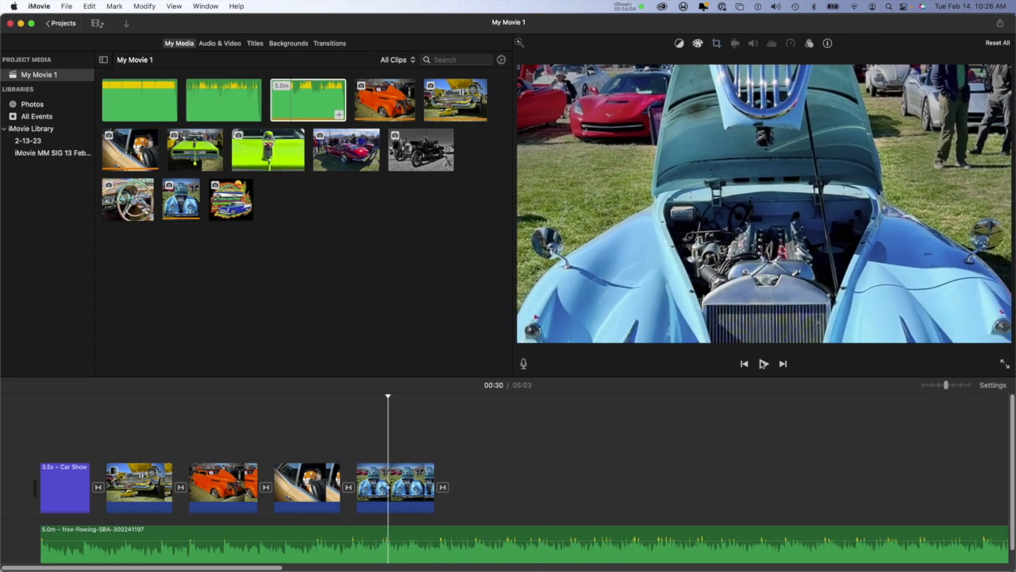
Step: Switch to System Preferences, set the Mac's sound output device to SAMSUNG, and return to iMovie
left_click(15, 5)
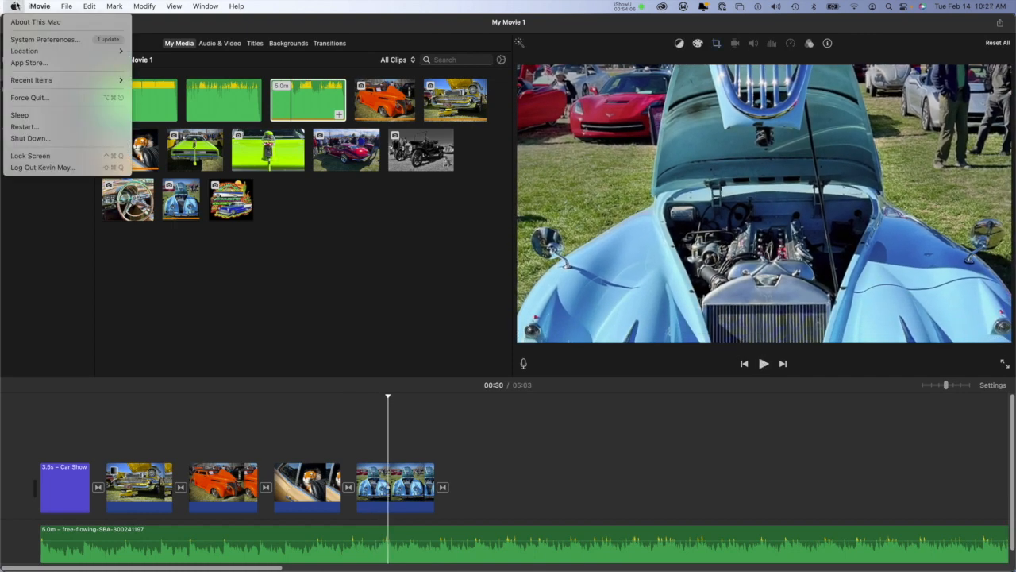
left_click(31, 38)
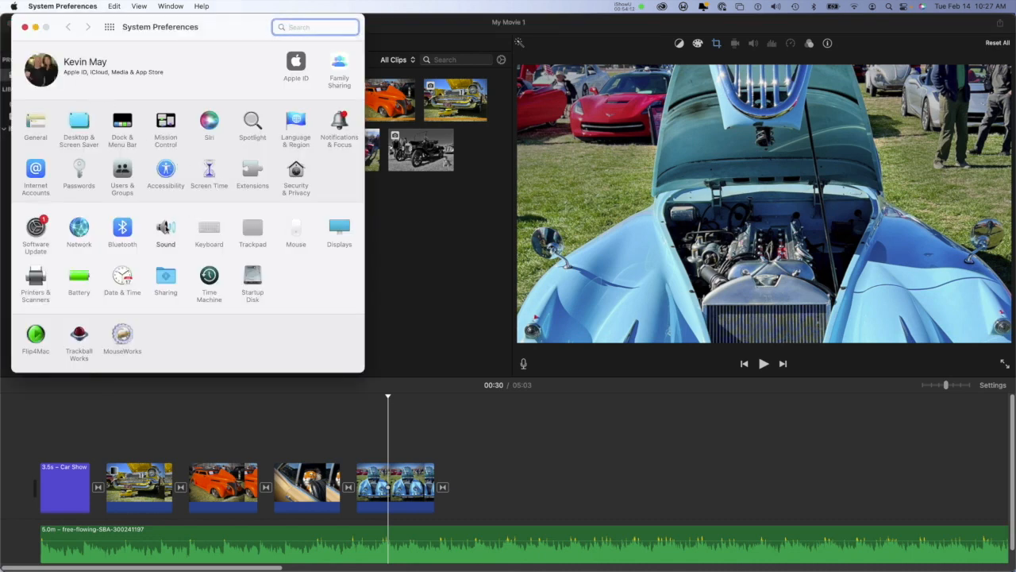
left_click(165, 228)
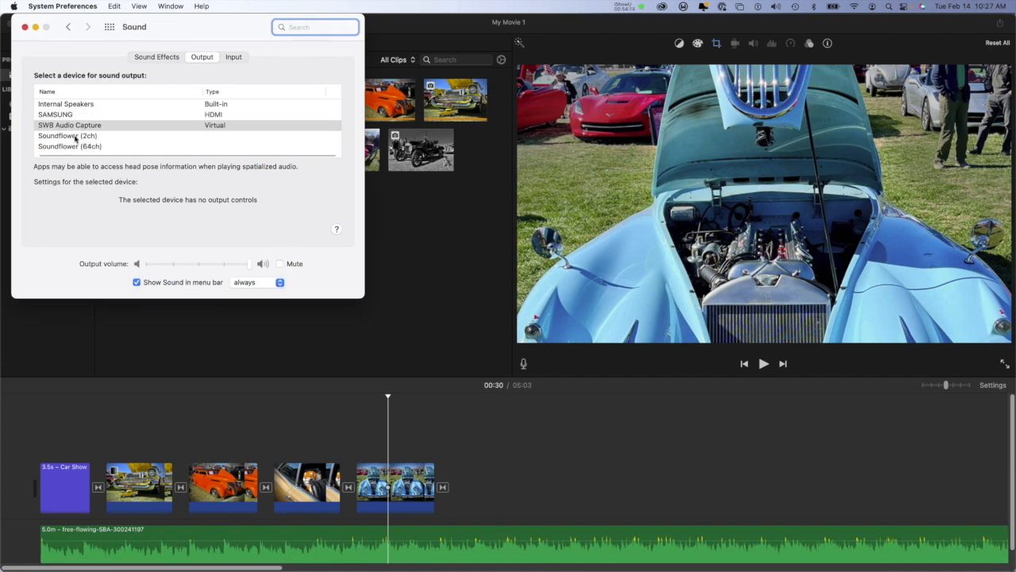
left_click(75, 118)
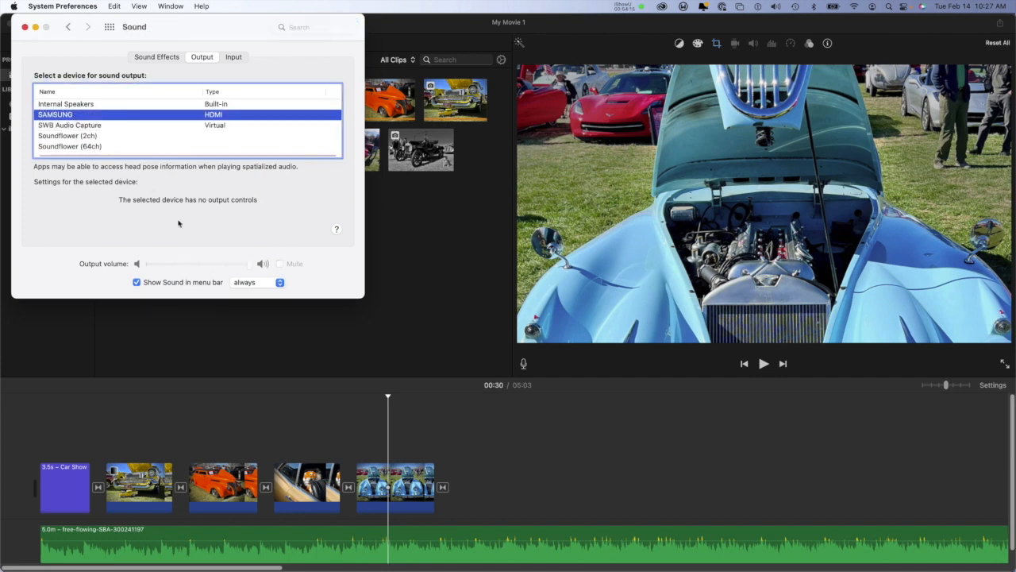
left_click(26, 27)
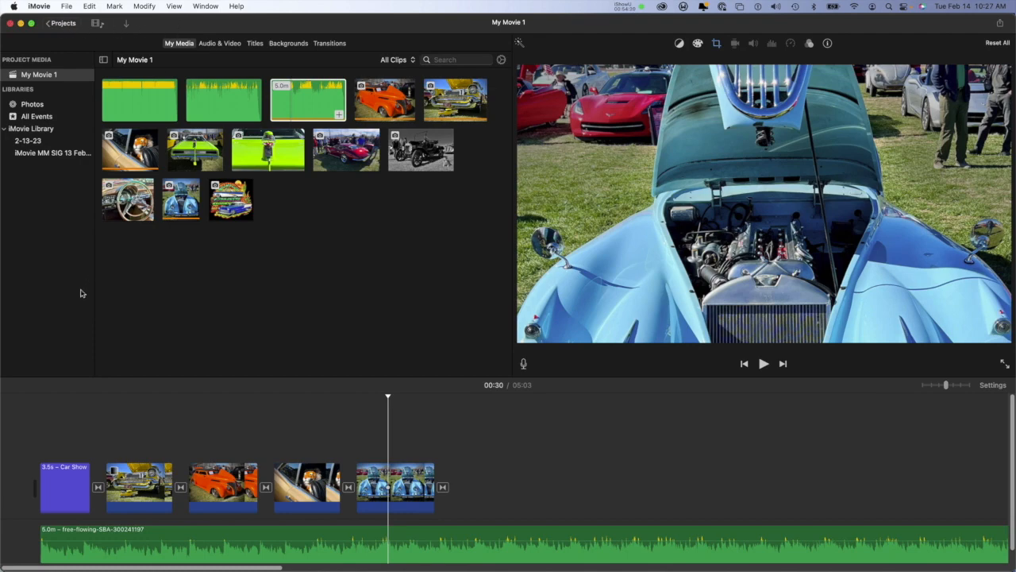
Step: Add a short fade-in at the start of the music track and play the movie's opening to hear it
left_click(138, 402)
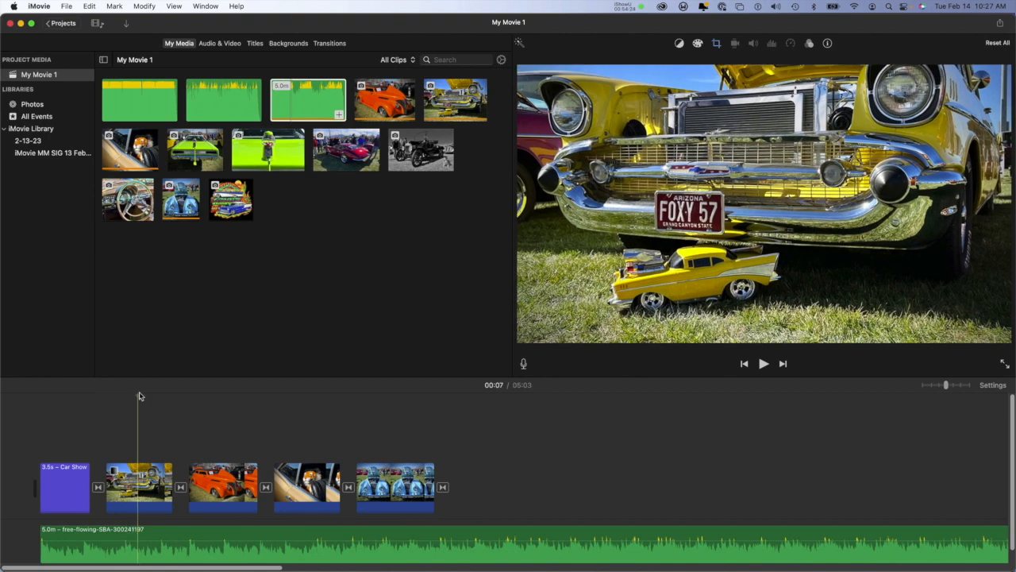
left_click(15, 397)
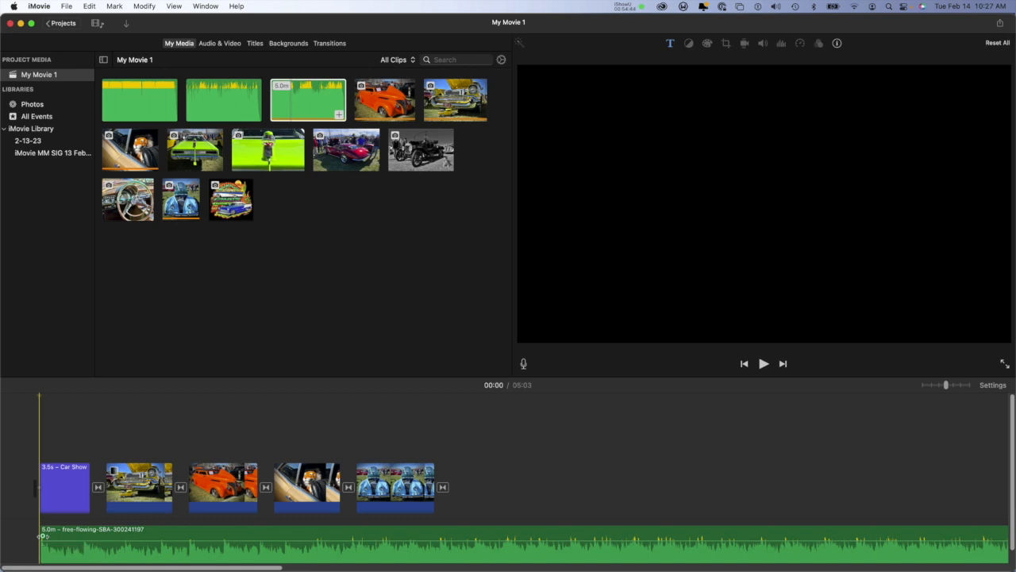
left_click_drag(42, 536, 54, 536)
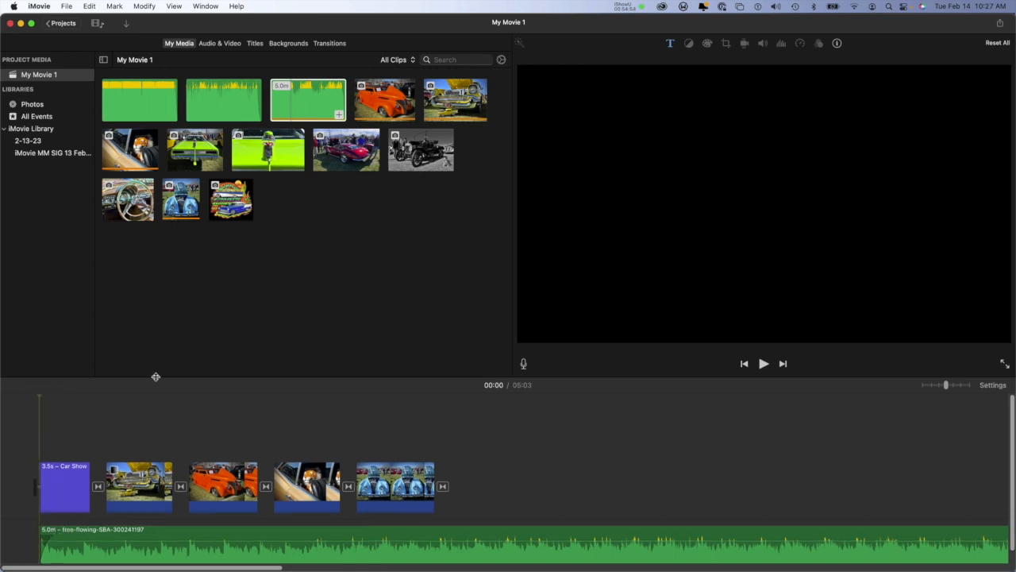
left_click(763, 362)
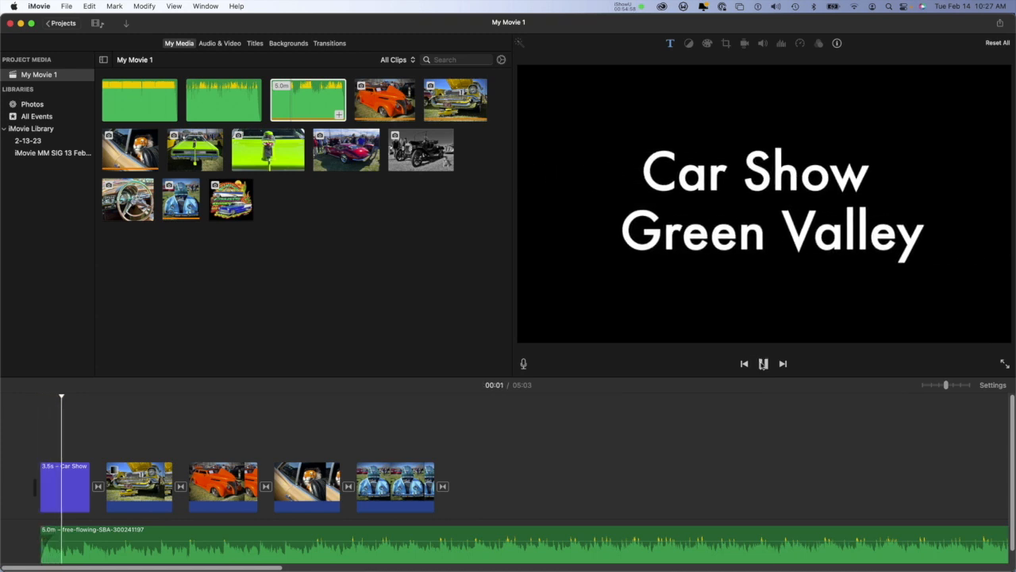
left_click(762, 363)
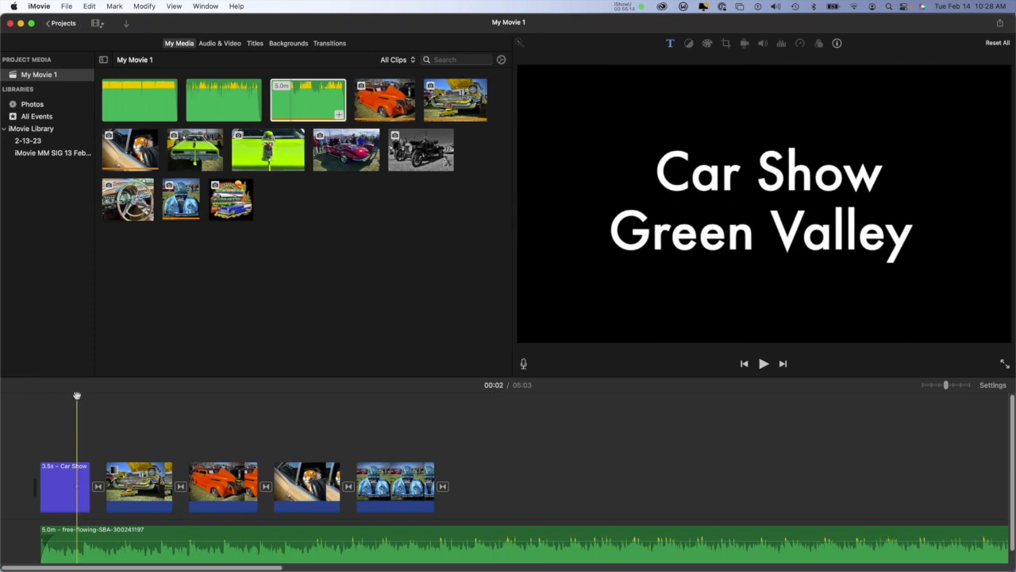
Step: Play the movie from the beginning in full screen and return to the editing view
left_click_drag(76, 397, 32, 407)
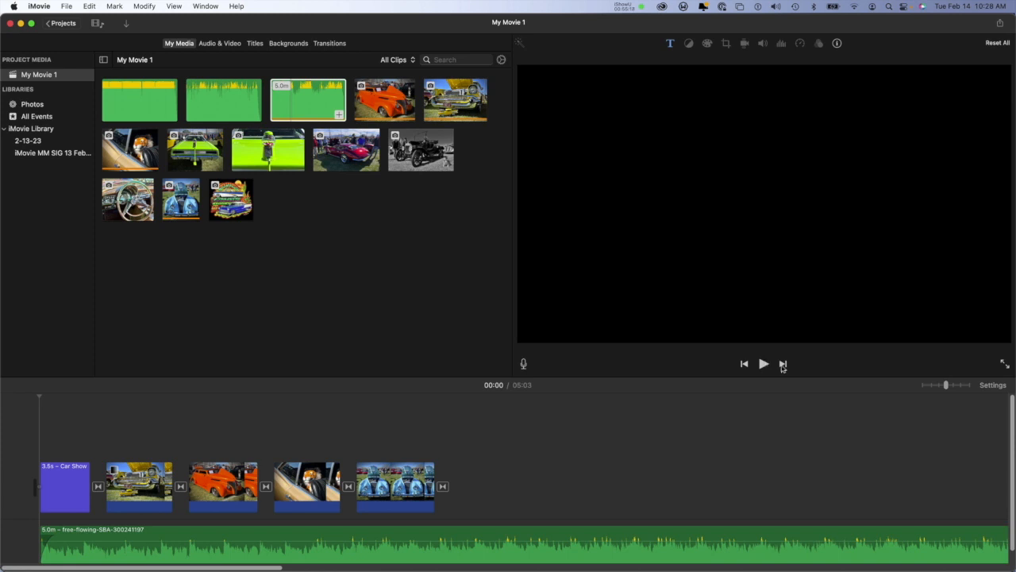
left_click(1004, 363)
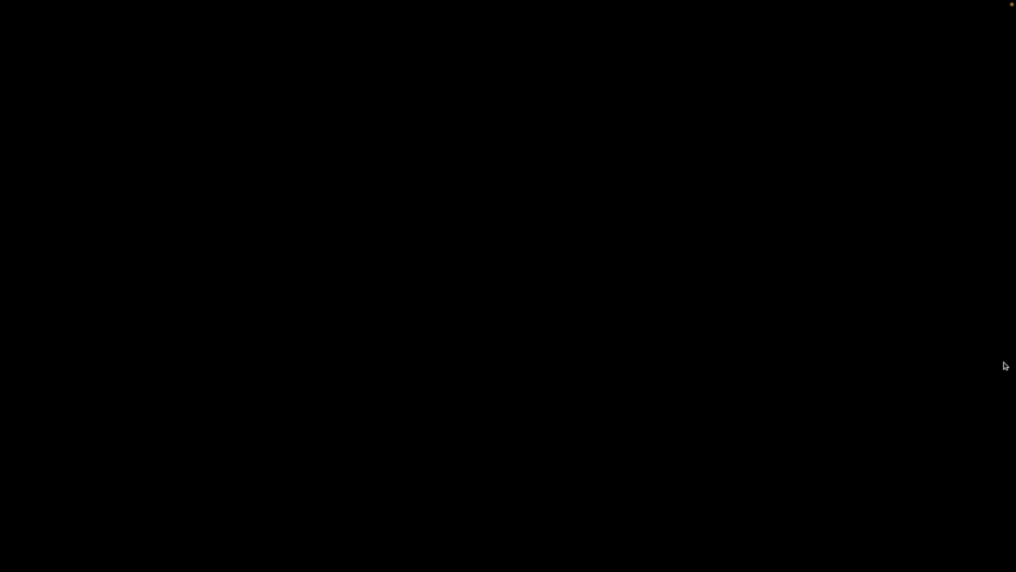
key("Escape")
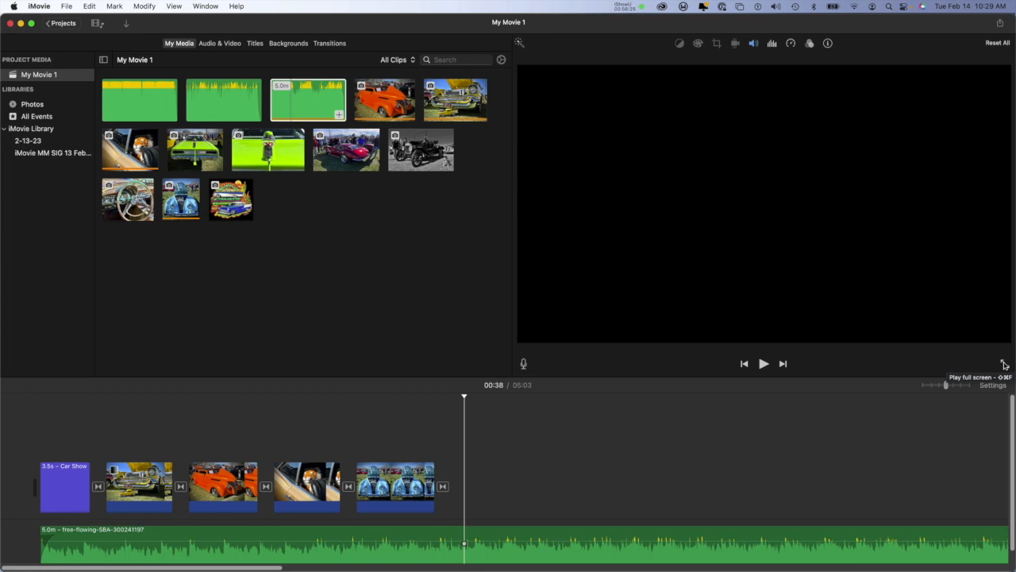
Step: Review the music track's noise reduction, equalizer and volume settings, trying the option to lower the volume of other clips
left_click(772, 44)
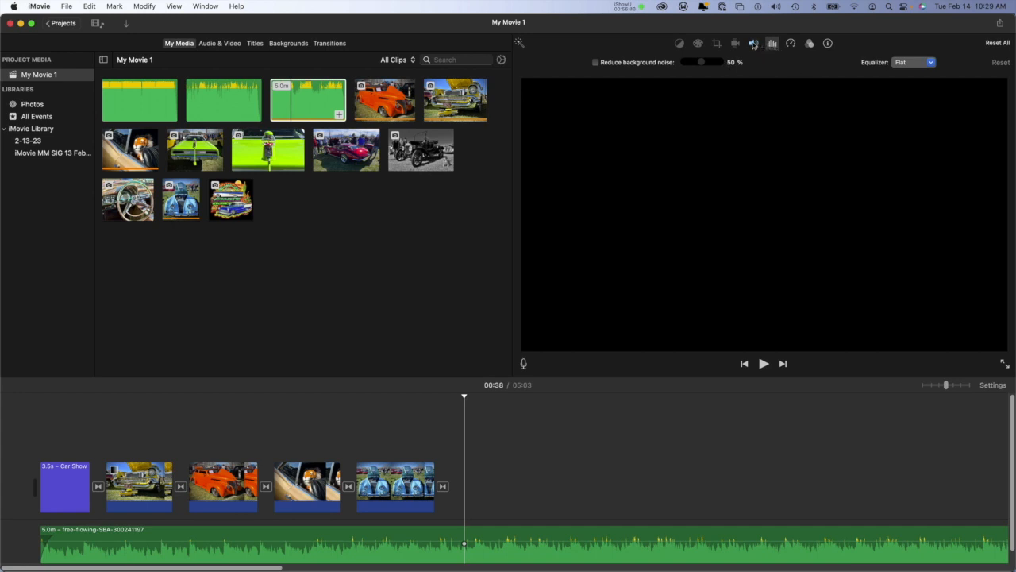
left_click(753, 44)
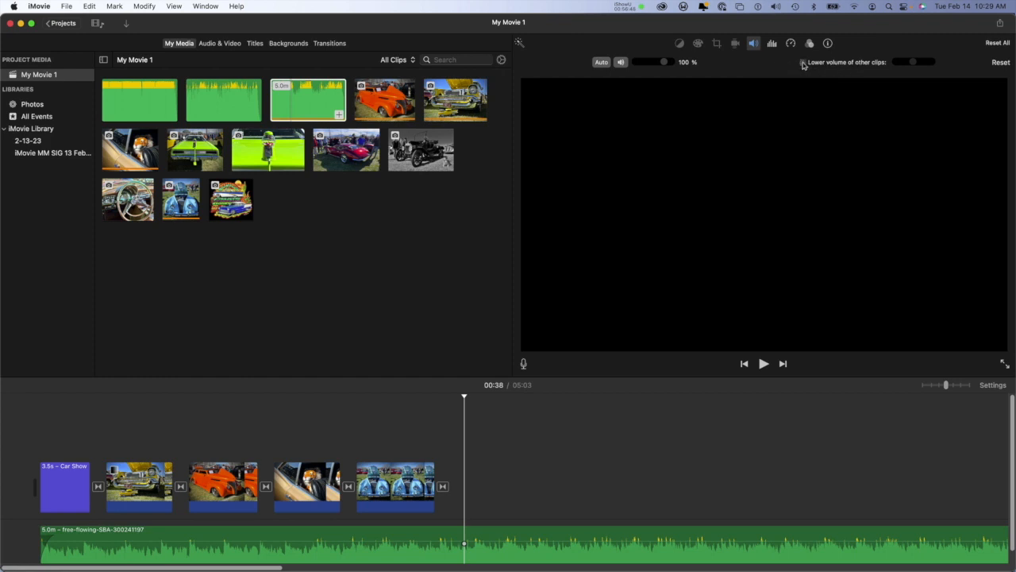
left_click(802, 63)
left_click(802, 62)
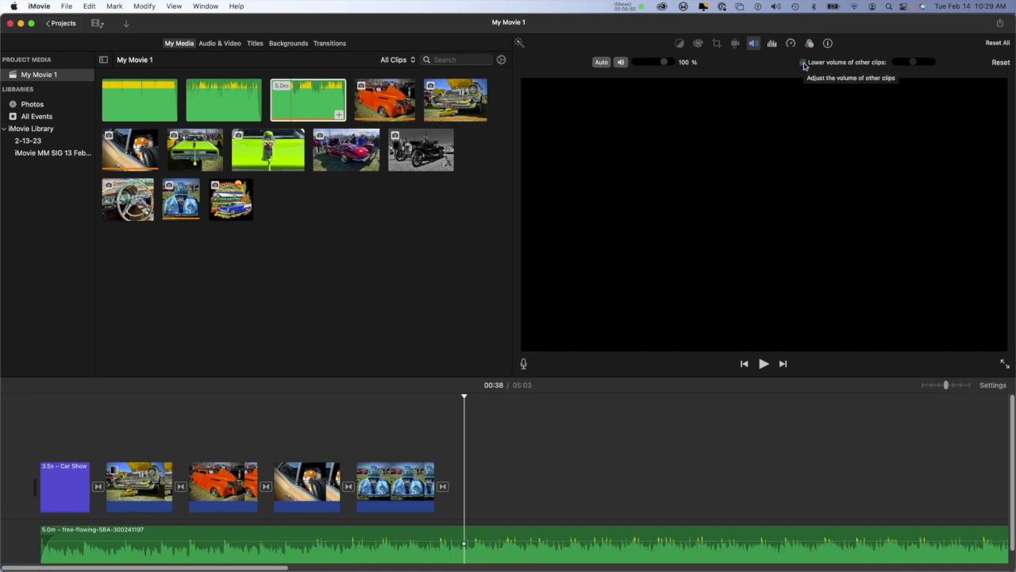
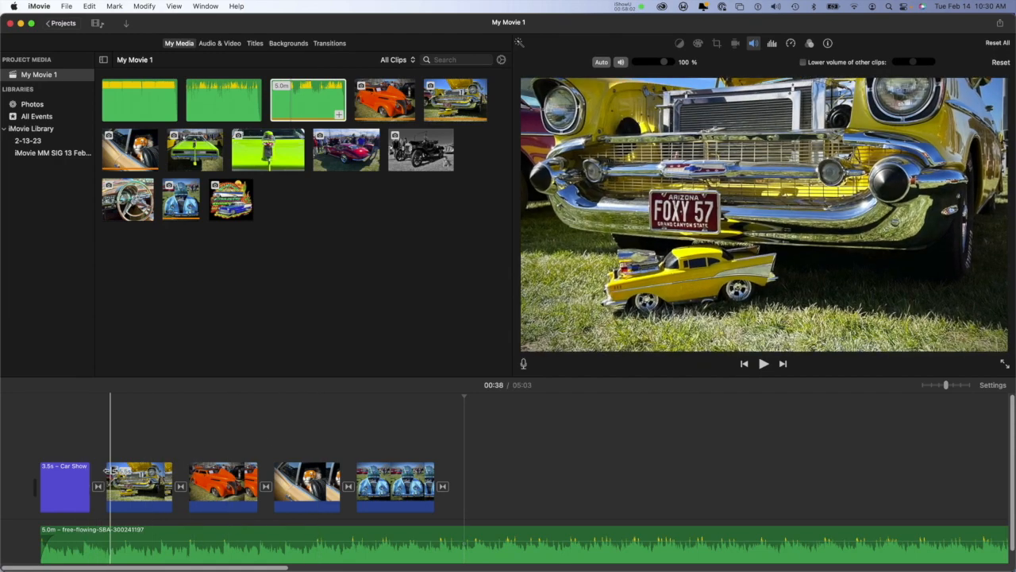
Step: Delete the transition between the Car Show title and the first photo, and skim across the bare cut
left_click(110, 486)
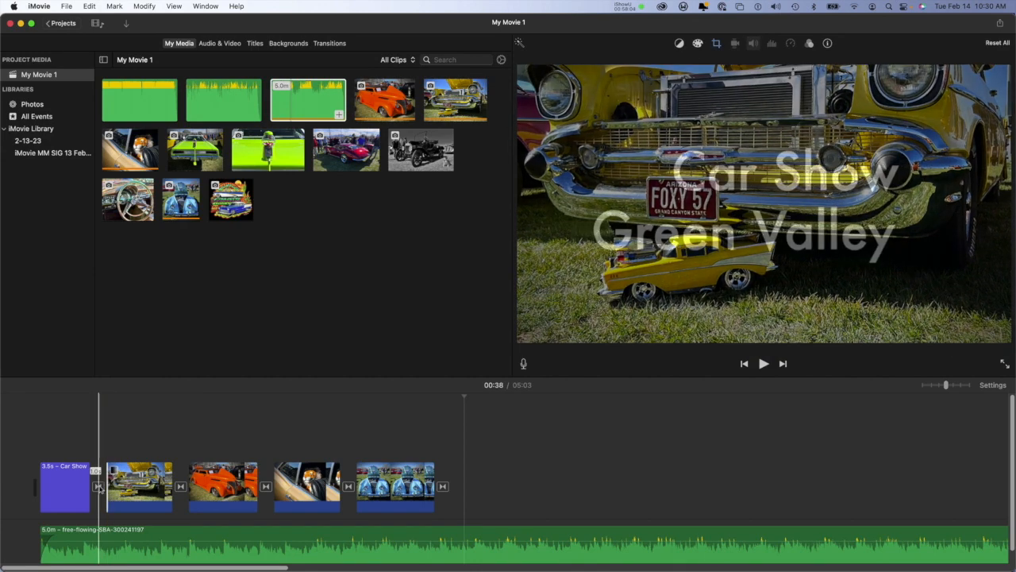
left_click(99, 486)
key("Delete")
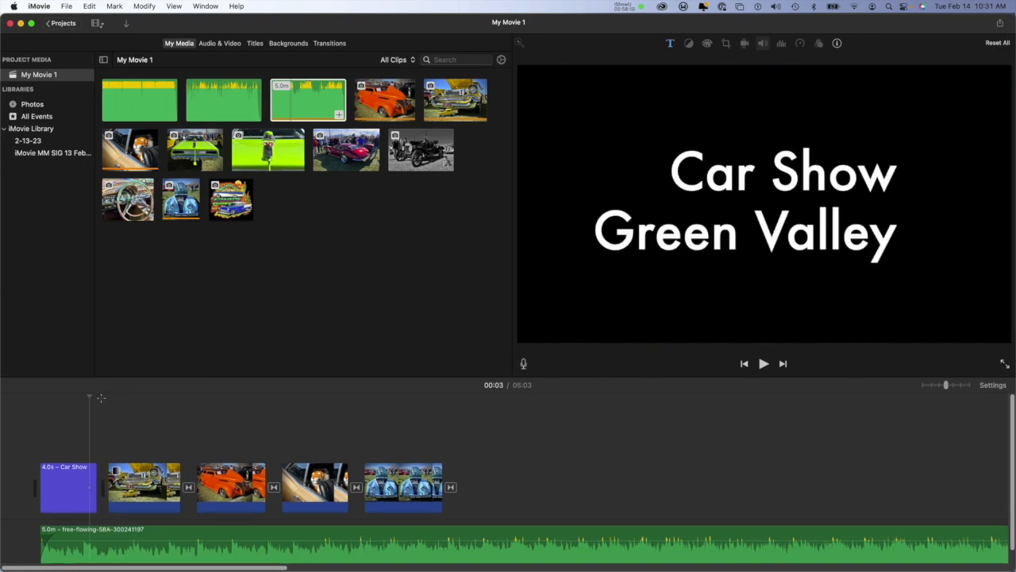
left_click_drag(89, 397, 100, 397)
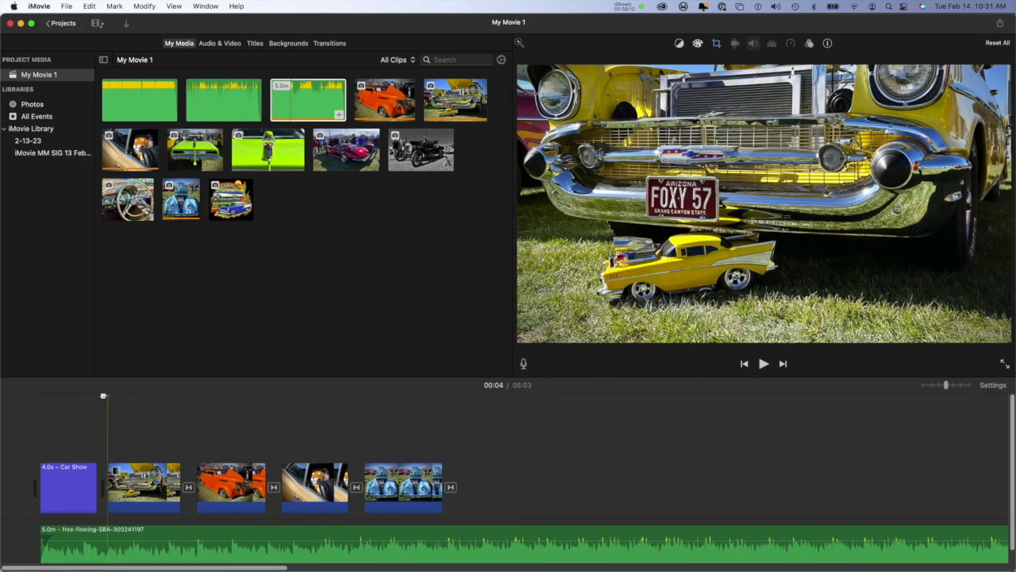
left_click(122, 482)
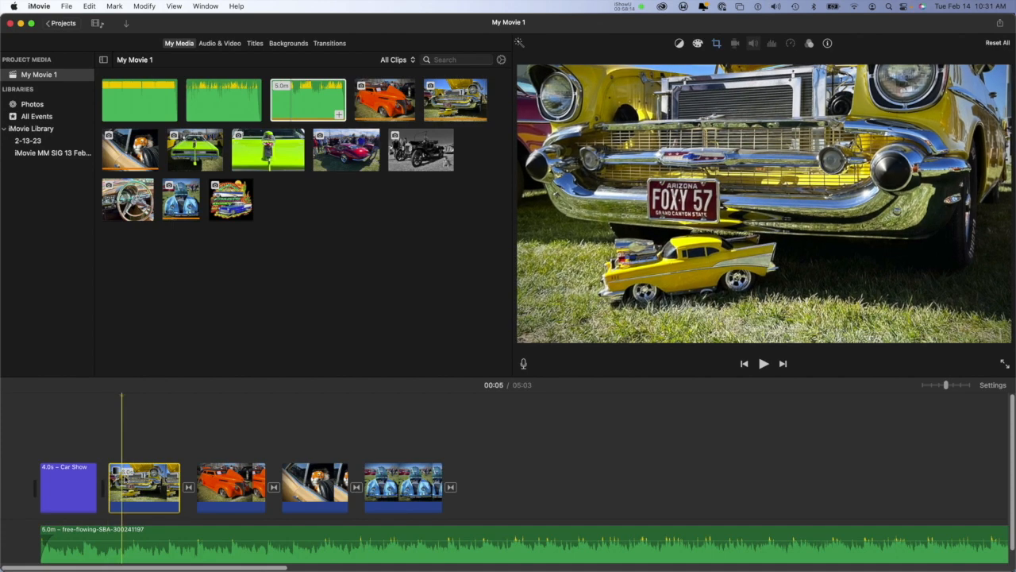
Step: Check the project settings and add a Fade to Black transition between the Car Show title and the yellow car photo
left_click(993, 386)
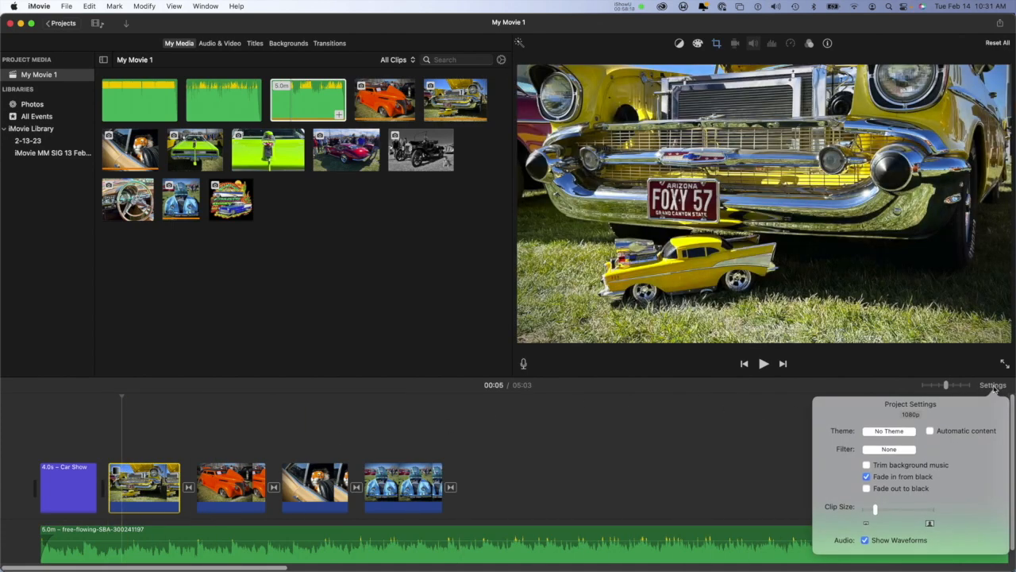
left_click(993, 386)
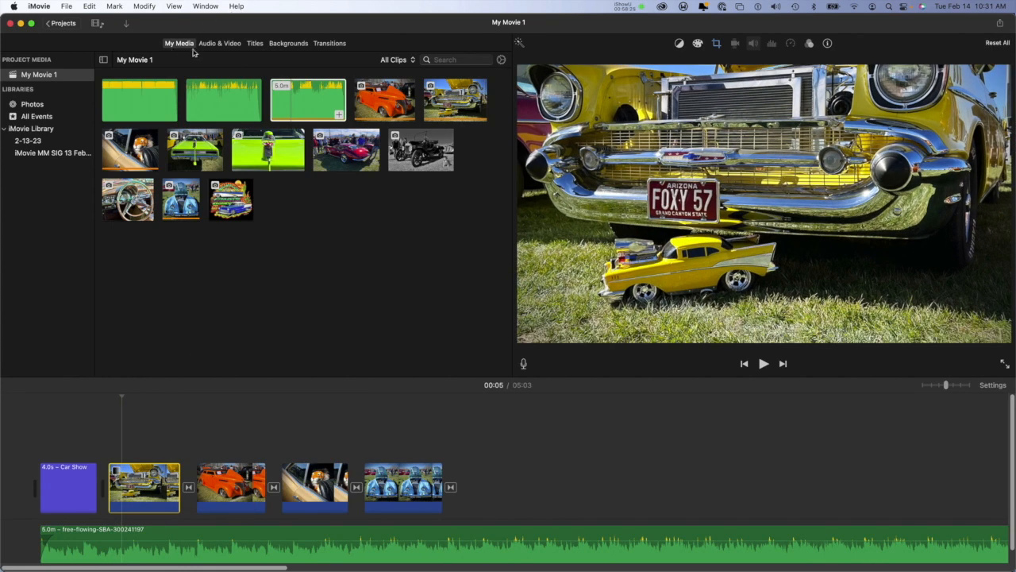
left_click(330, 43)
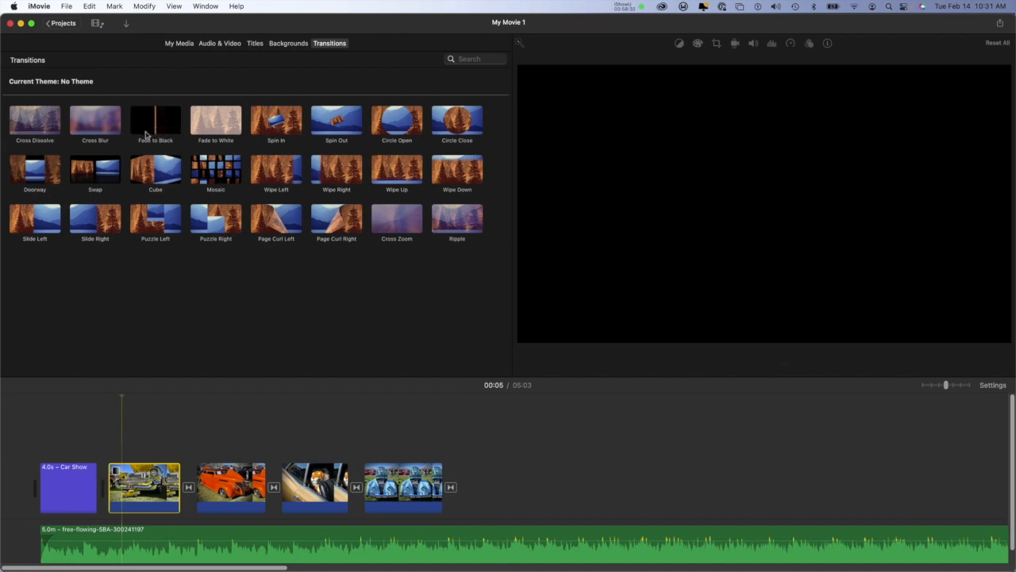
left_click_drag(159, 121, 97, 486)
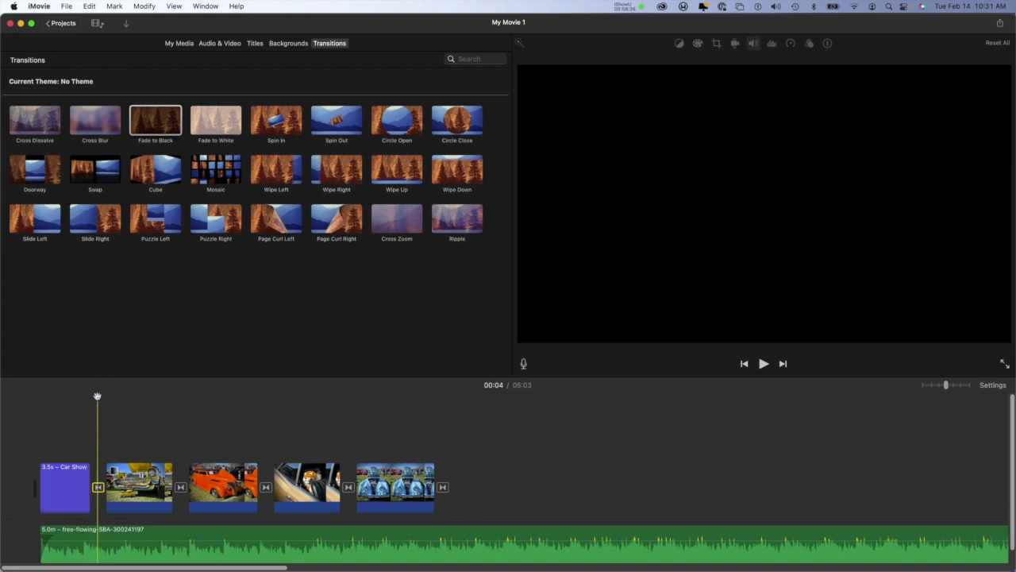
Step: Play the movie's opening to preview the Fade to Black transition after the title
left_click_drag(98, 397, 52, 397)
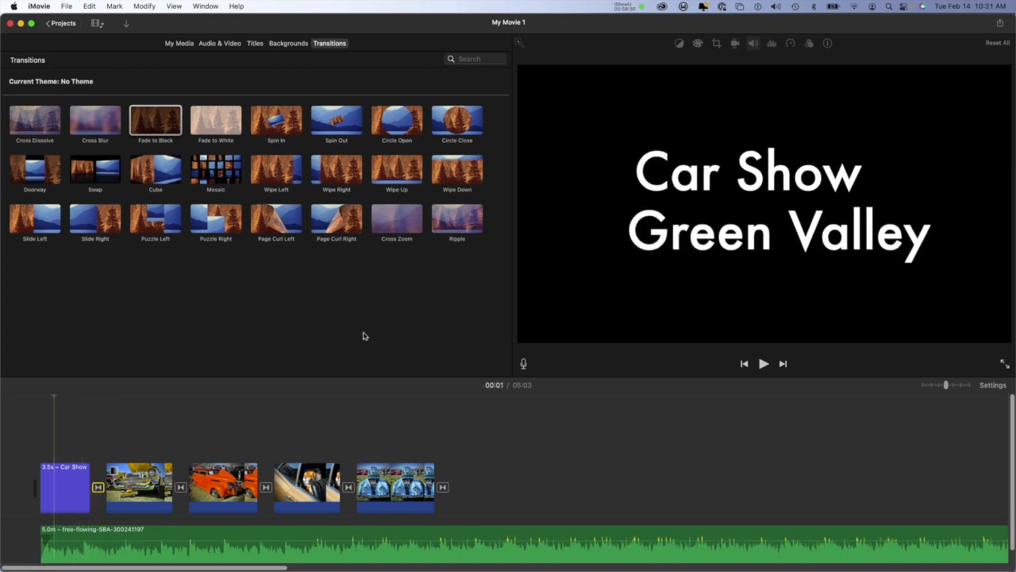
left_click(763, 364)
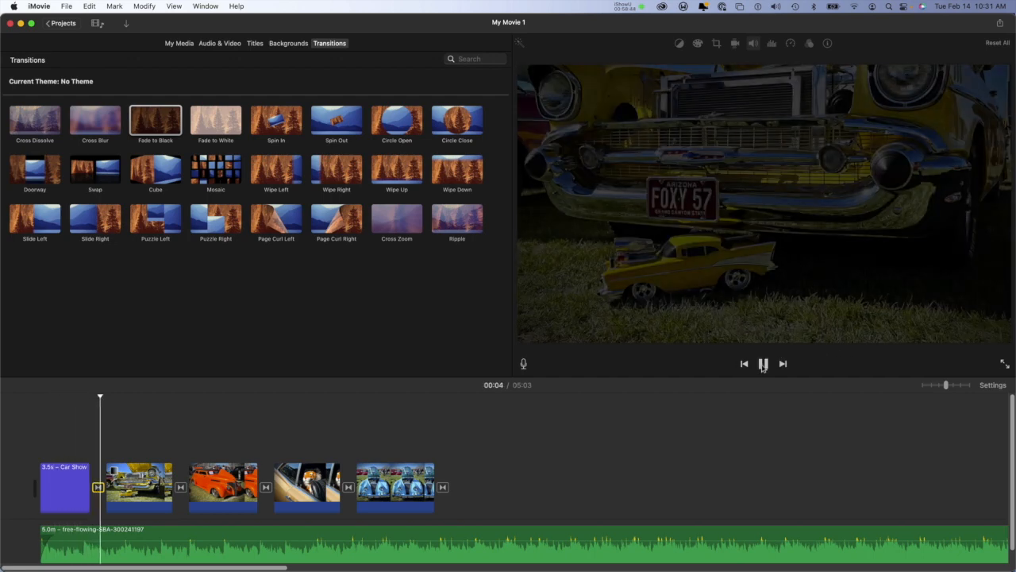
left_click(763, 364)
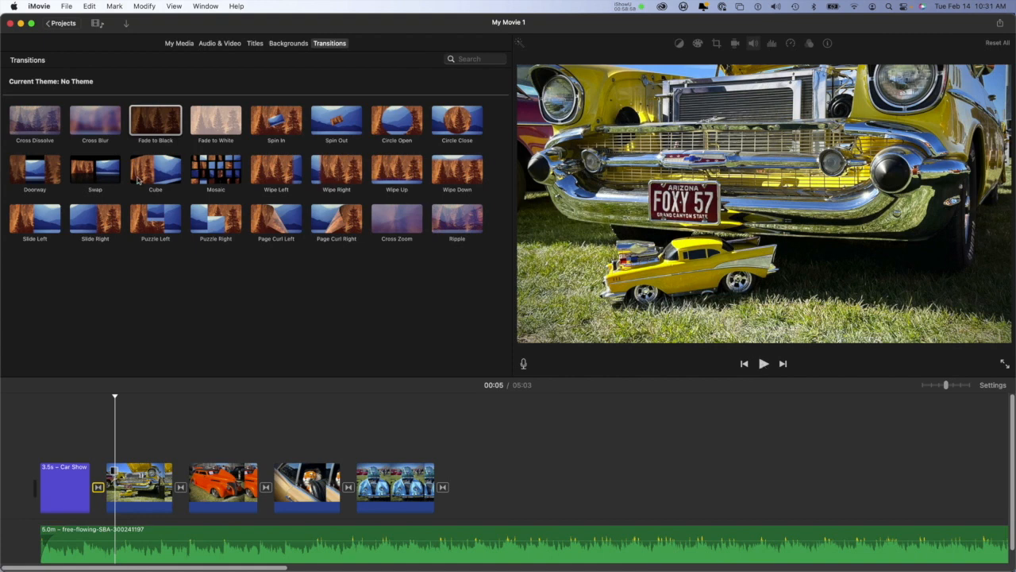
left_click_drag(40, 131, 152, 427)
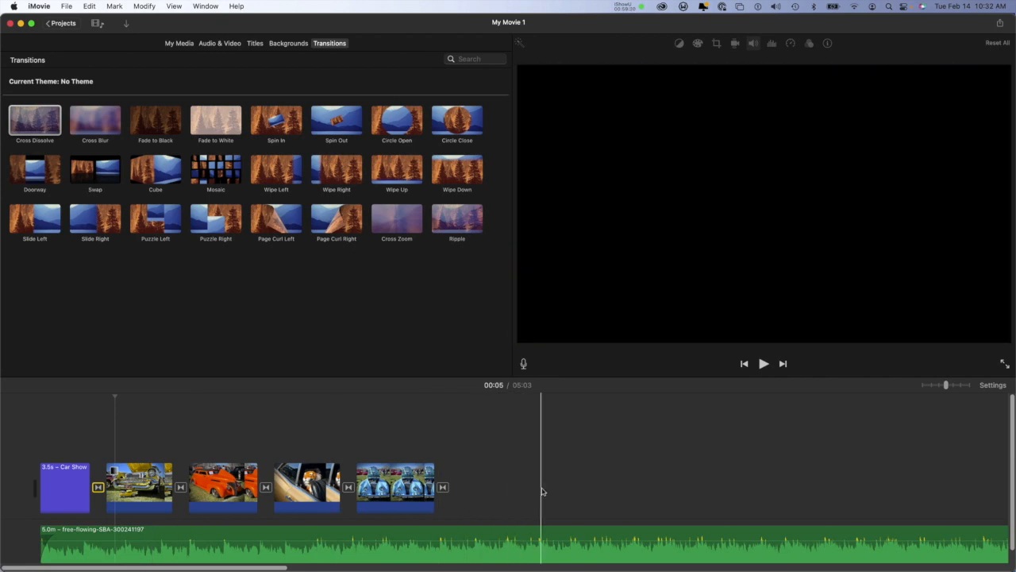
Step: Trim the end of the free-flowing music track to a length of about 1.0 minute
key("super+minus")
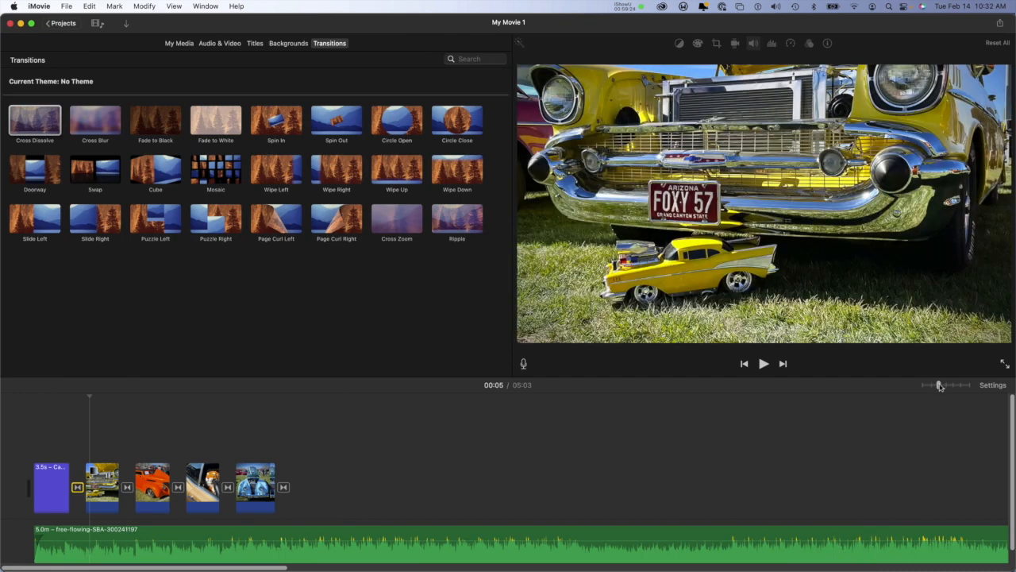
left_click_drag(940, 386, 929, 388)
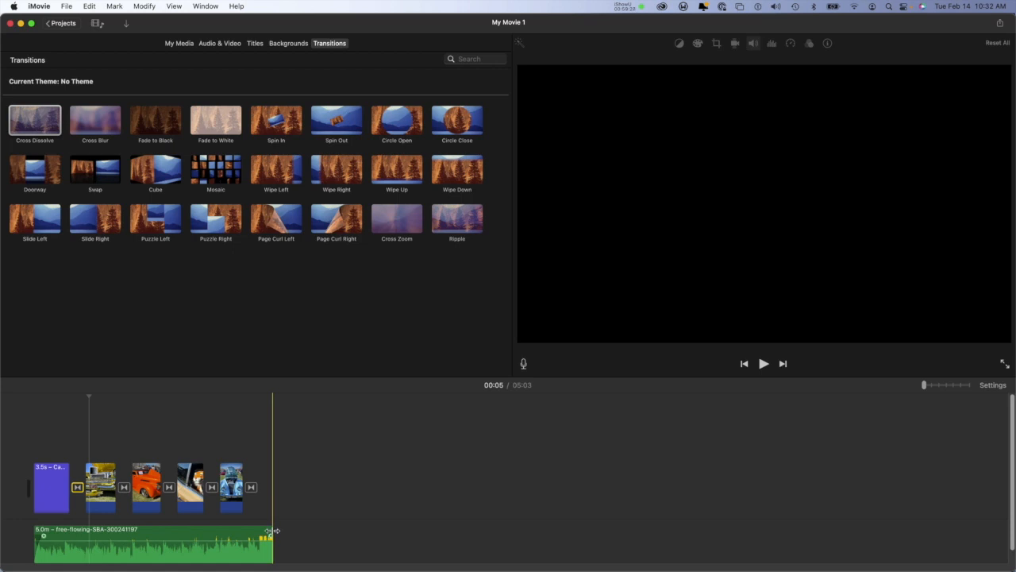
mouse_move(274, 530)
left_mouse_down()
mouse_move(249, 530)
mouse_move(261, 530)
left_mouse_up()
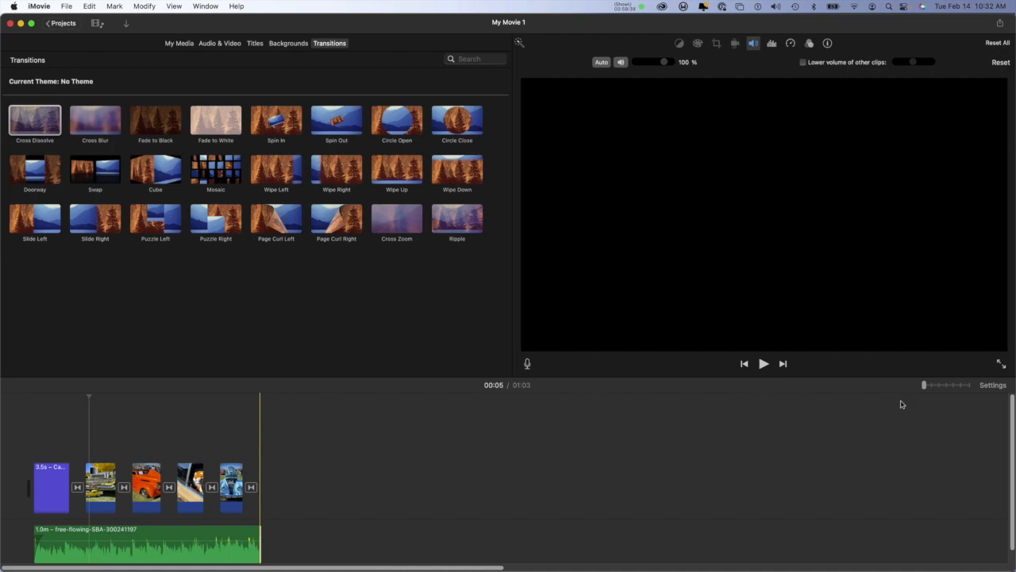
left_click_drag(924, 385, 942, 385)
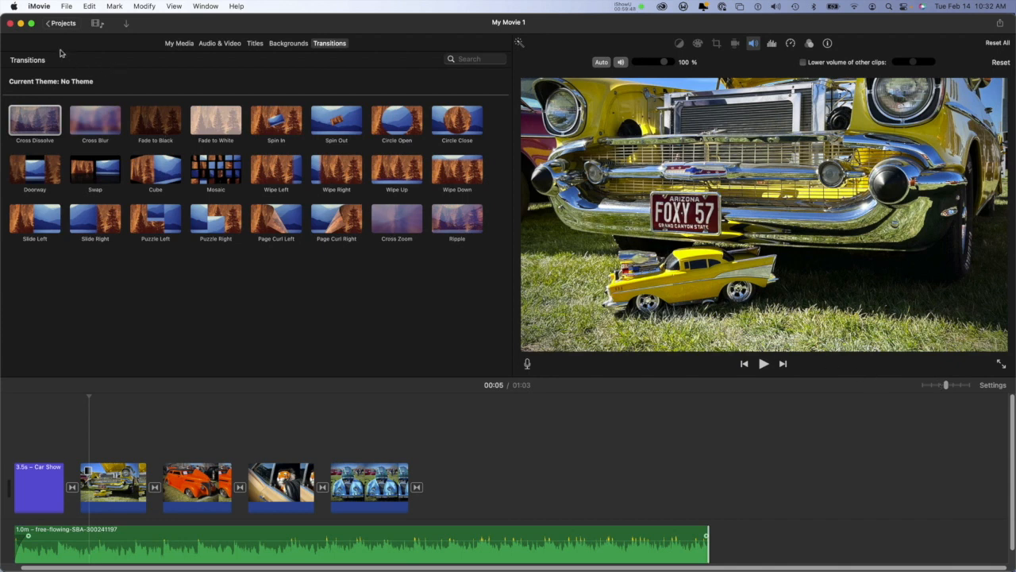
Step: Switch to Finder, preview 1080EdgeMatte2.png from the desktop Photos folder, and close the Photos and iMovieGreen Valley! folder windows
left_click(21, 23)
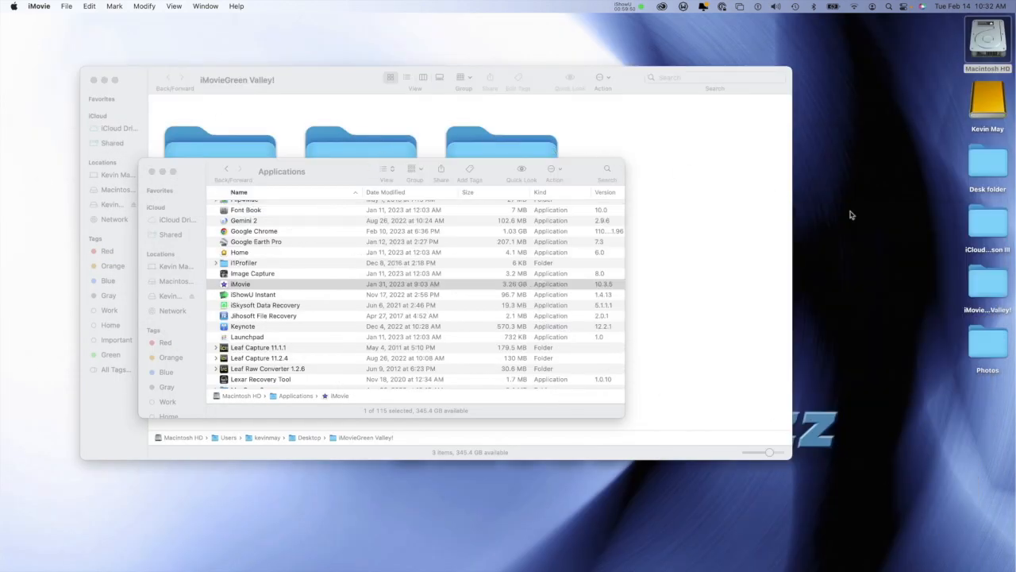
left_click(779, 284)
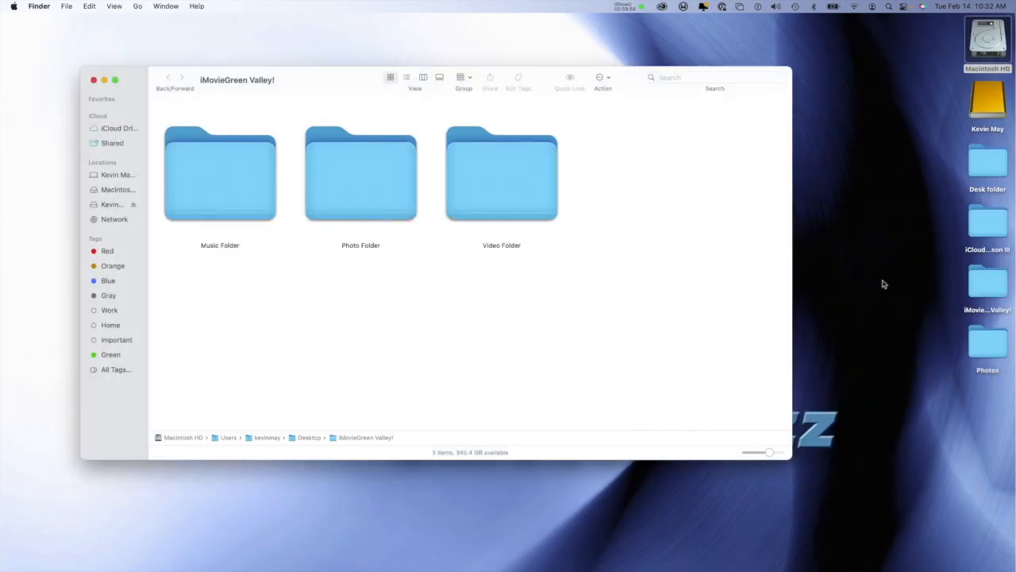
double_click(981, 341)
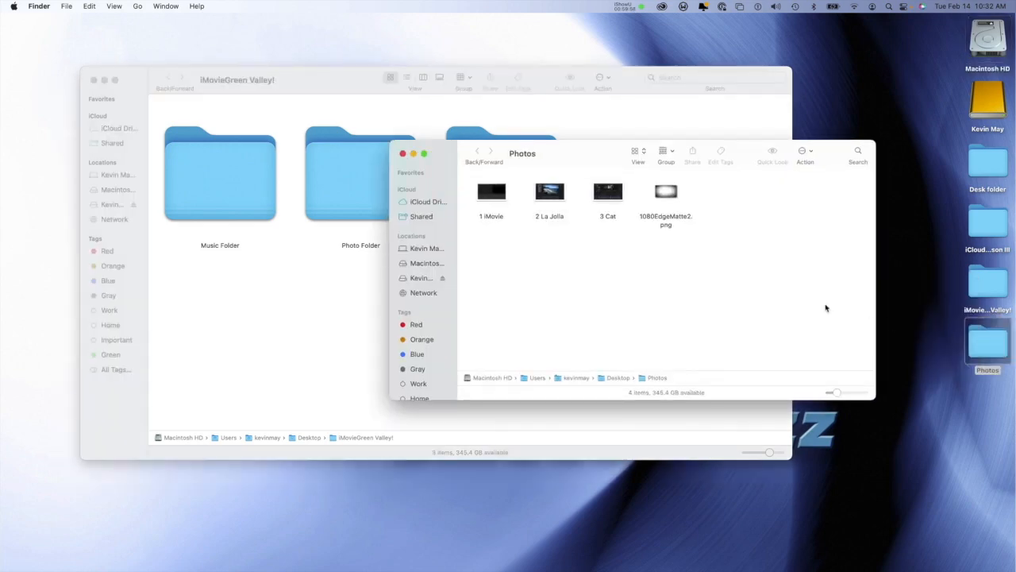
left_click(667, 197)
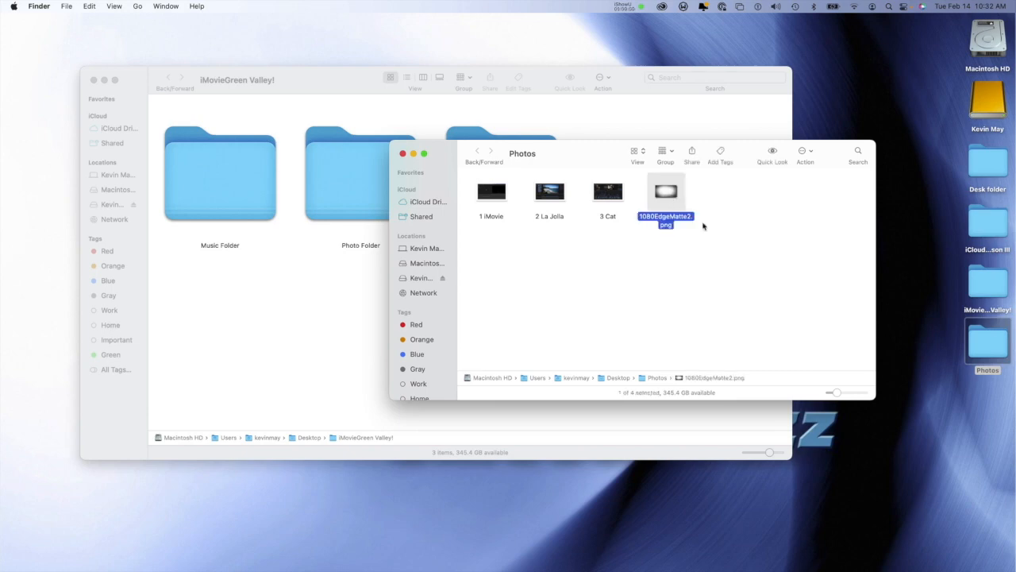
key("space")
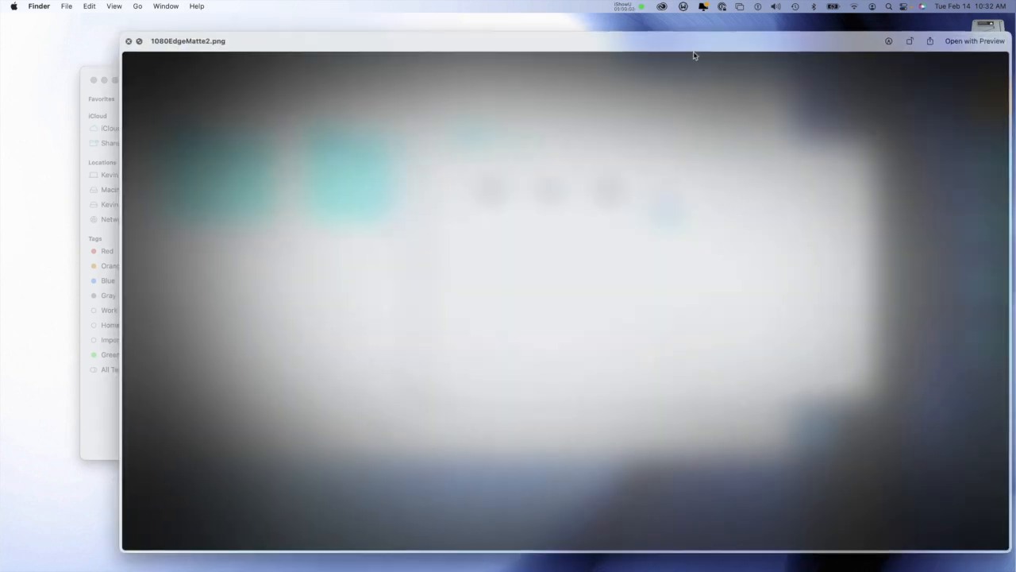
left_click_drag(692, 45, 592, 26)
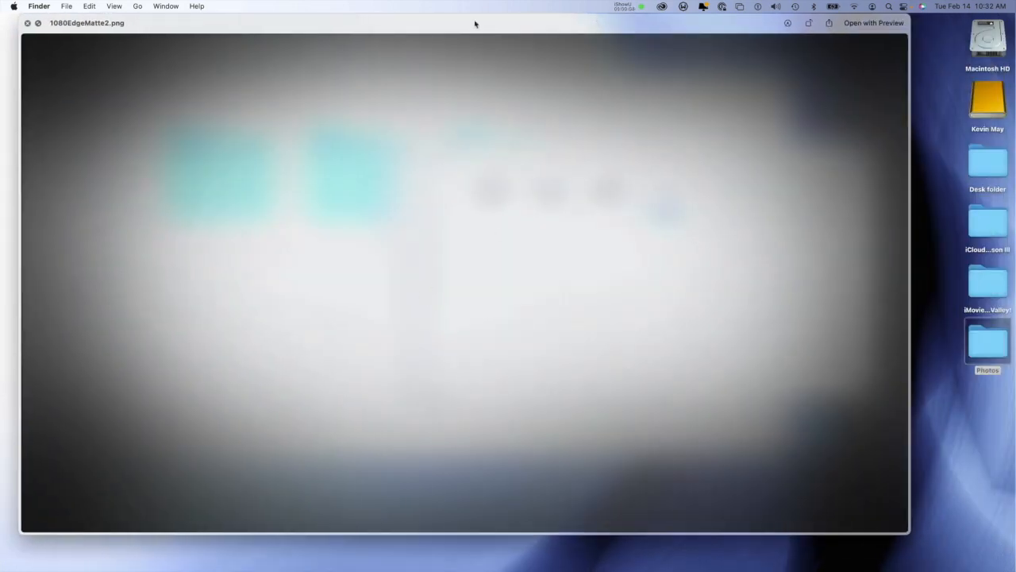
left_click_drag(476, 30, 489, 199)
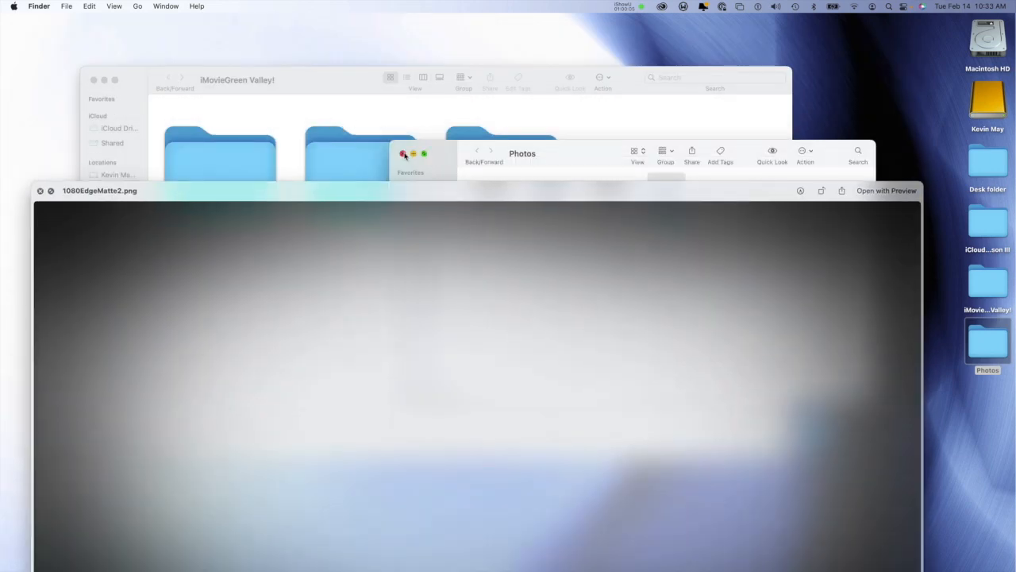
left_click(404, 155)
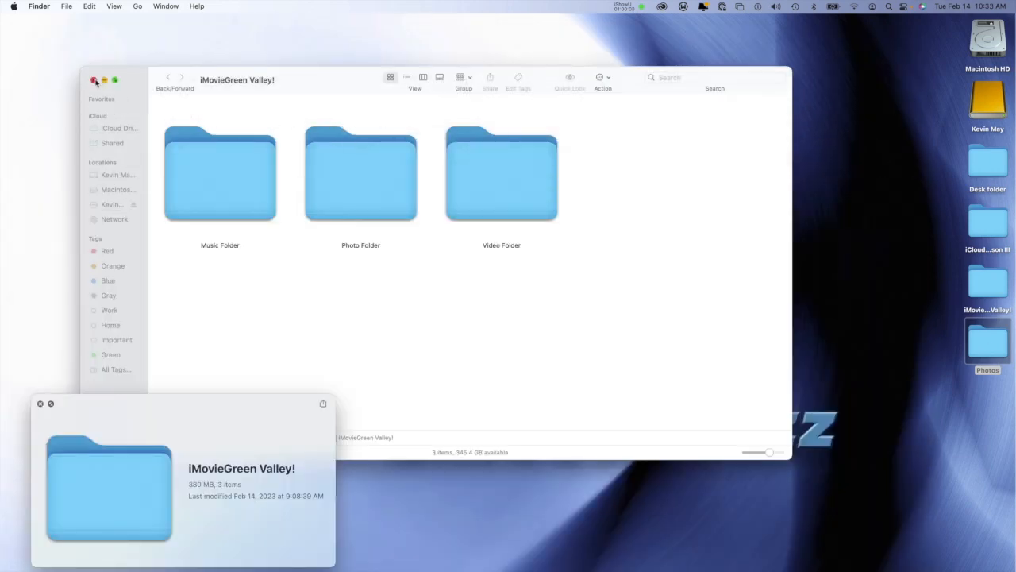
left_click(94, 80)
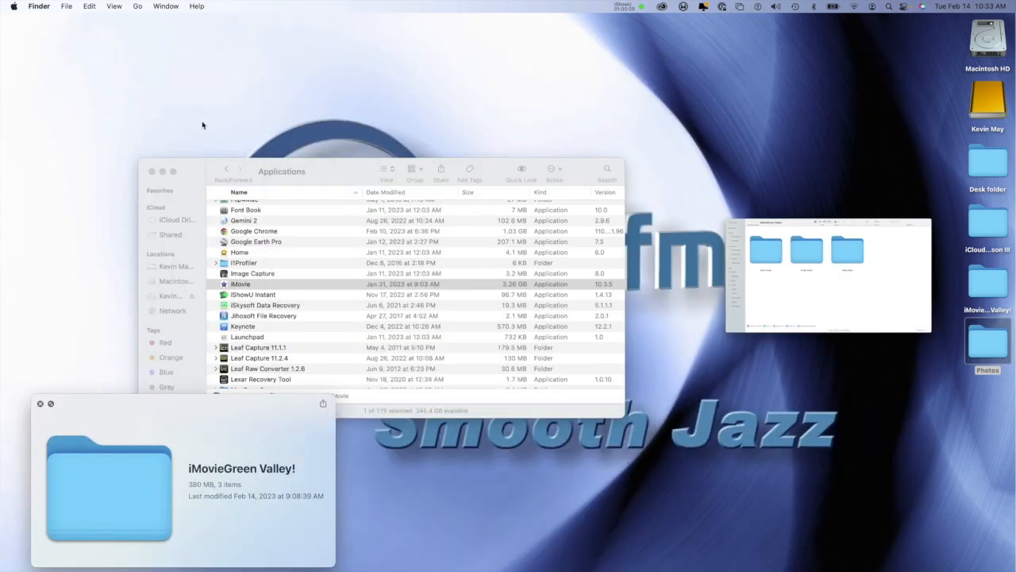
Step: Reopen the desktop Photos folder and examine 1080EdgeMatte2.png in an enlarged preview
double_click(987, 346)
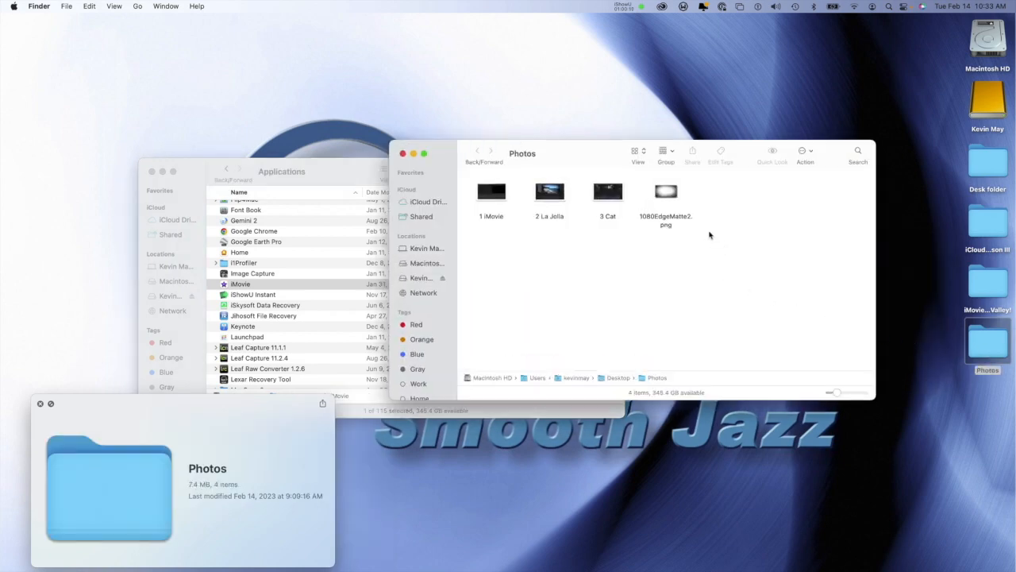
left_click(670, 203)
key("space")
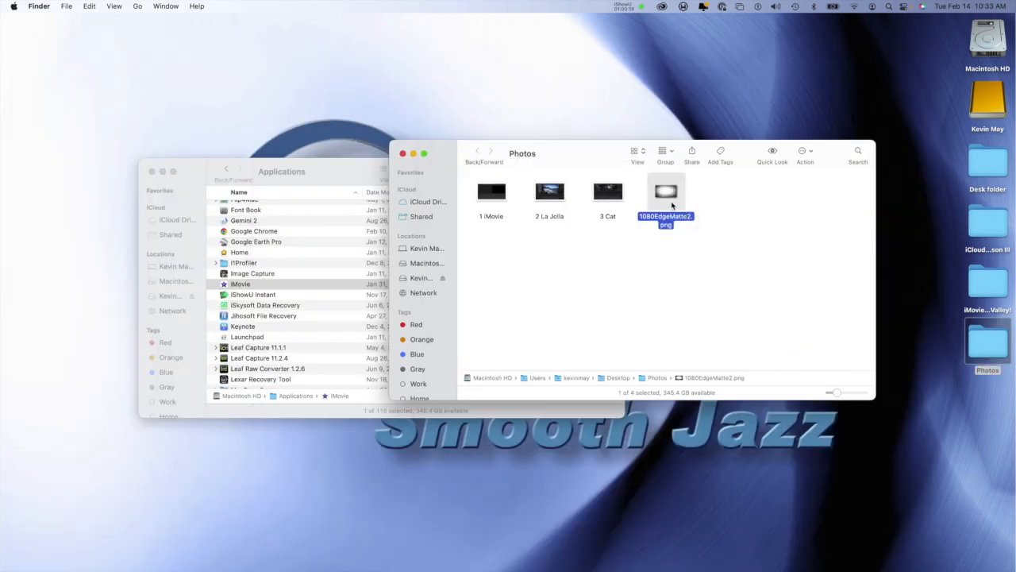
key("space")
left_click_drag(385, 57, 363, 24)
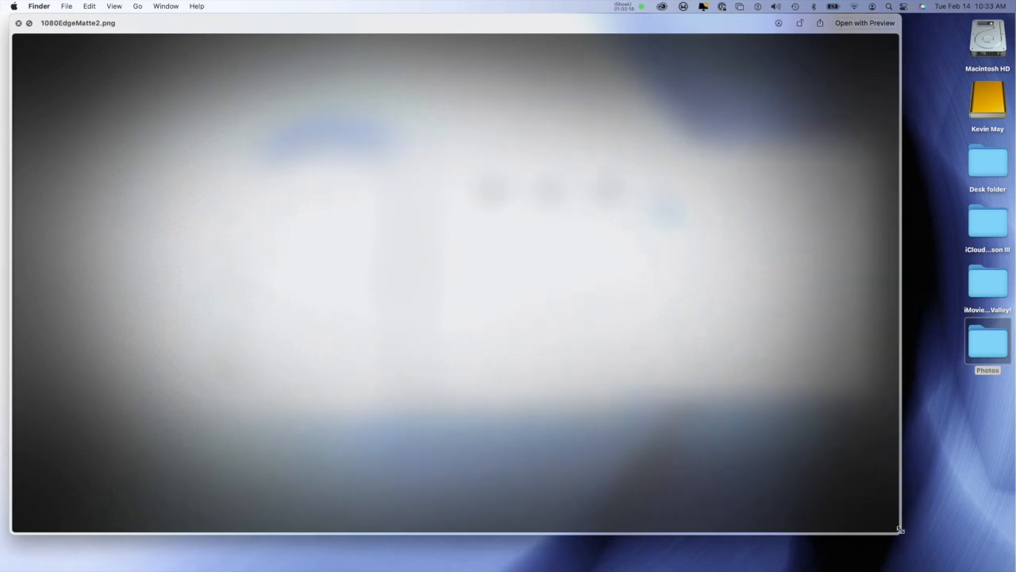
left_click_drag(900, 528, 1001, 557)
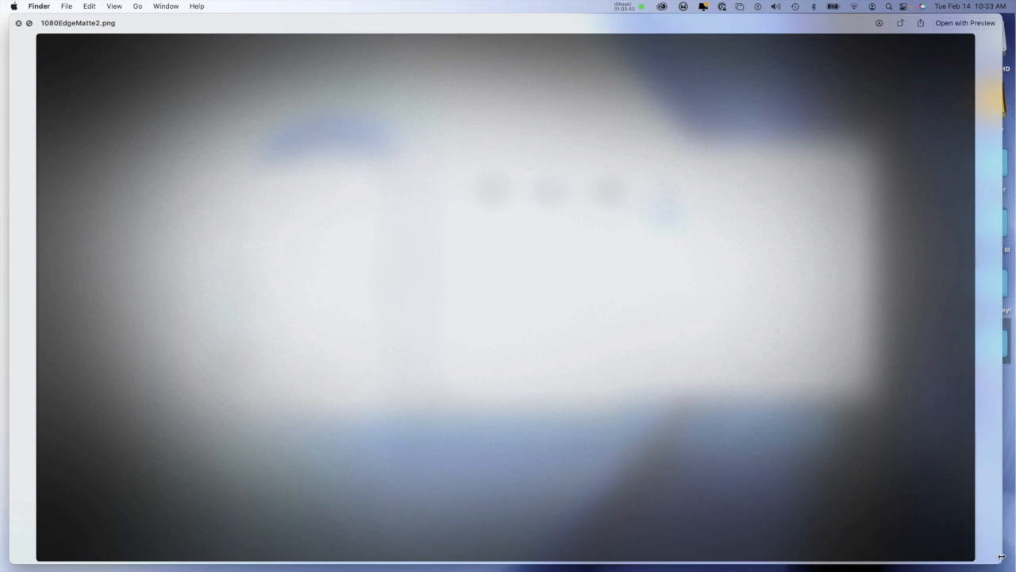
key("space")
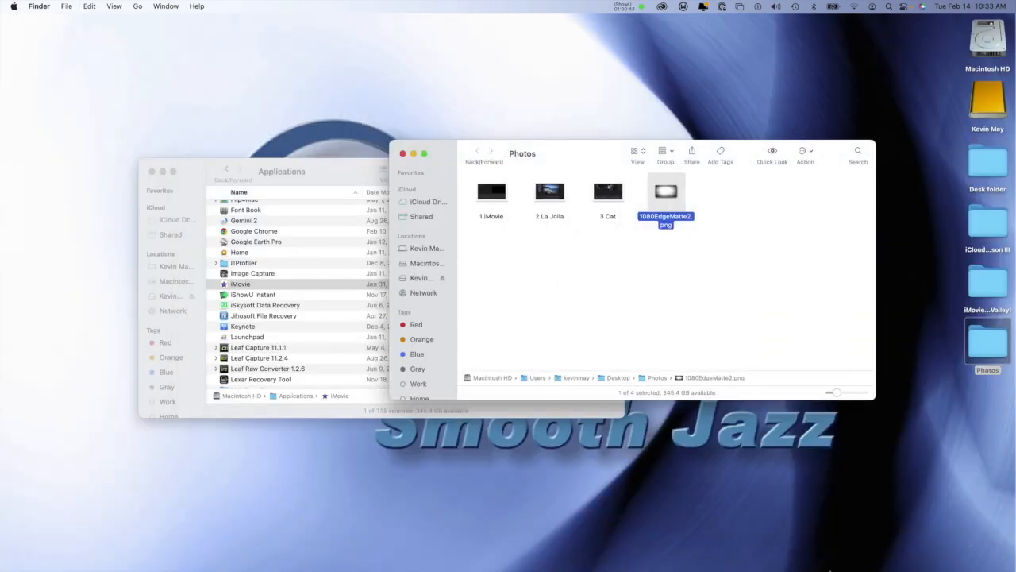
Step: Switch to iMovie and import 1080EdgeMatte2.png from the desktop Photos folder into the project media
mouse_move(829, 552)
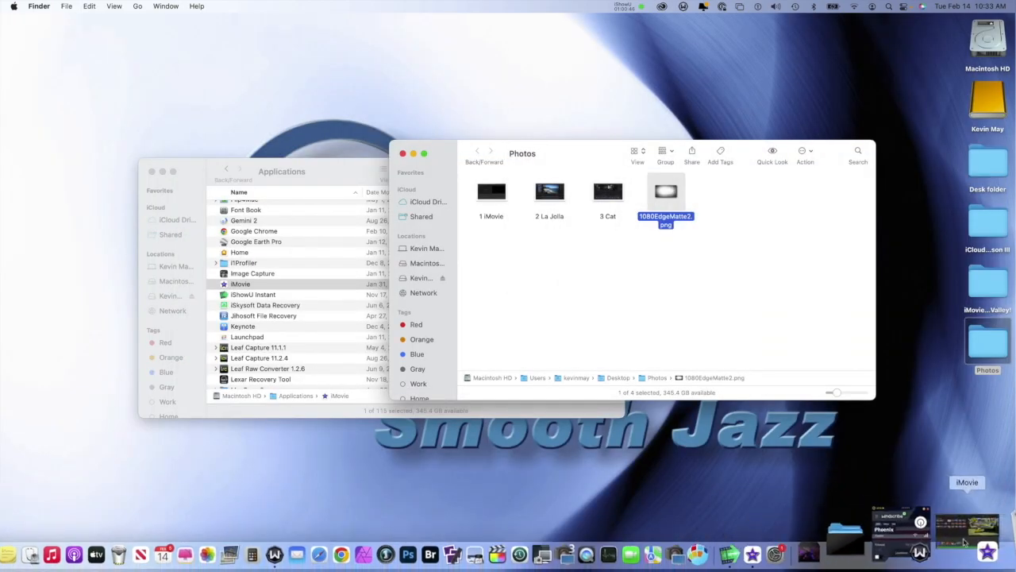
left_click(968, 537)
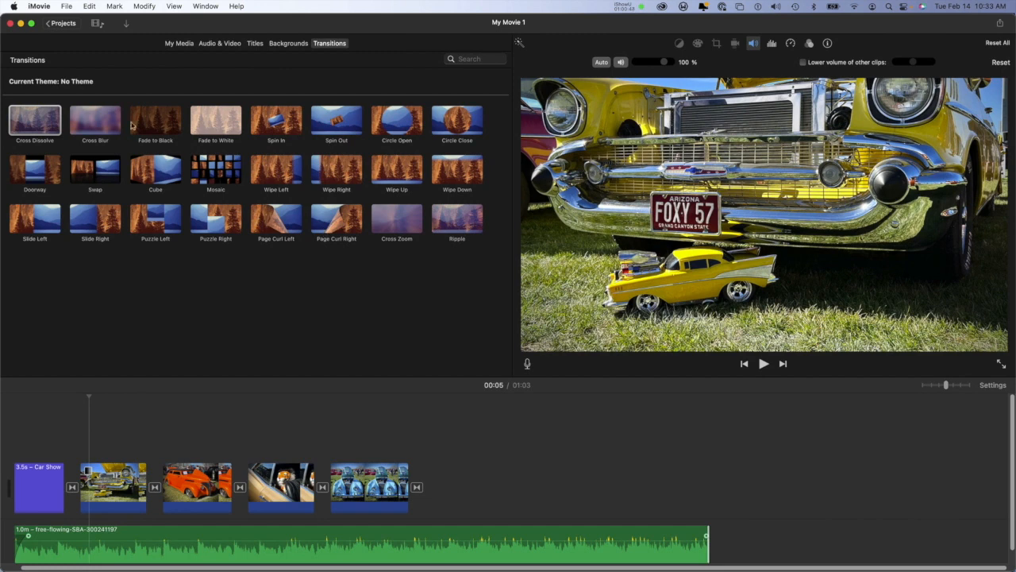
left_click(127, 25)
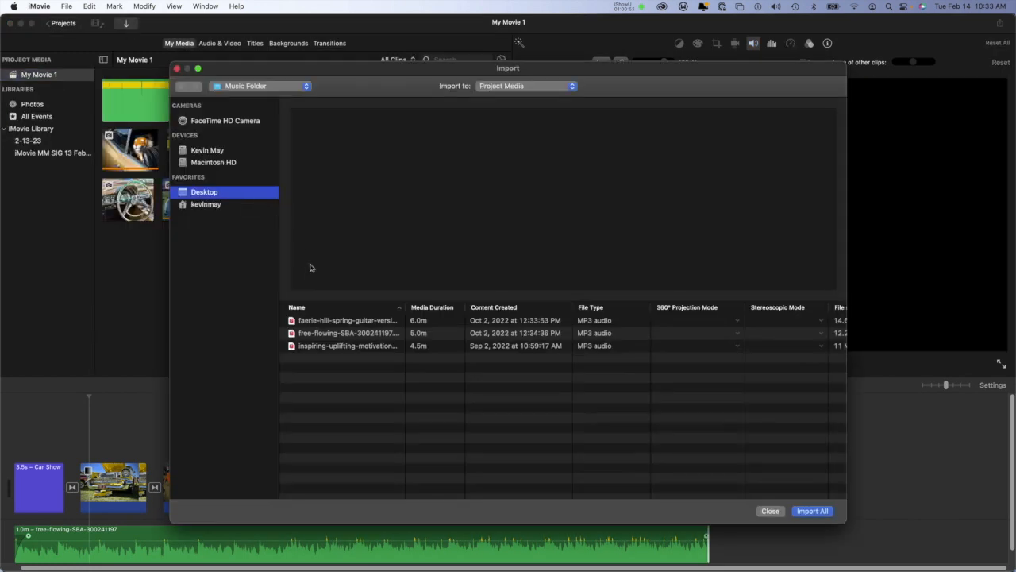
left_click(240, 88)
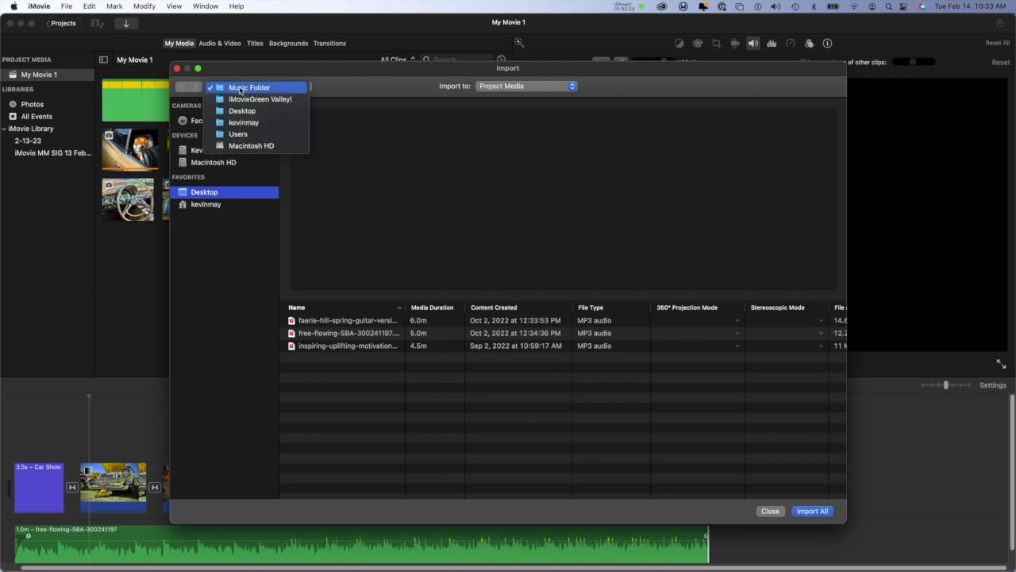
left_click(242, 111)
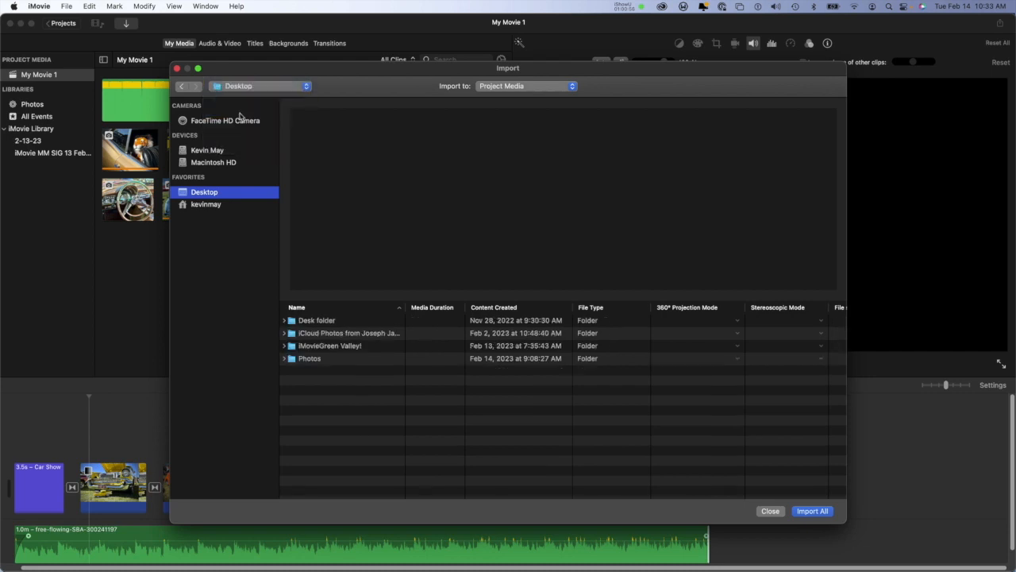
double_click(319, 358)
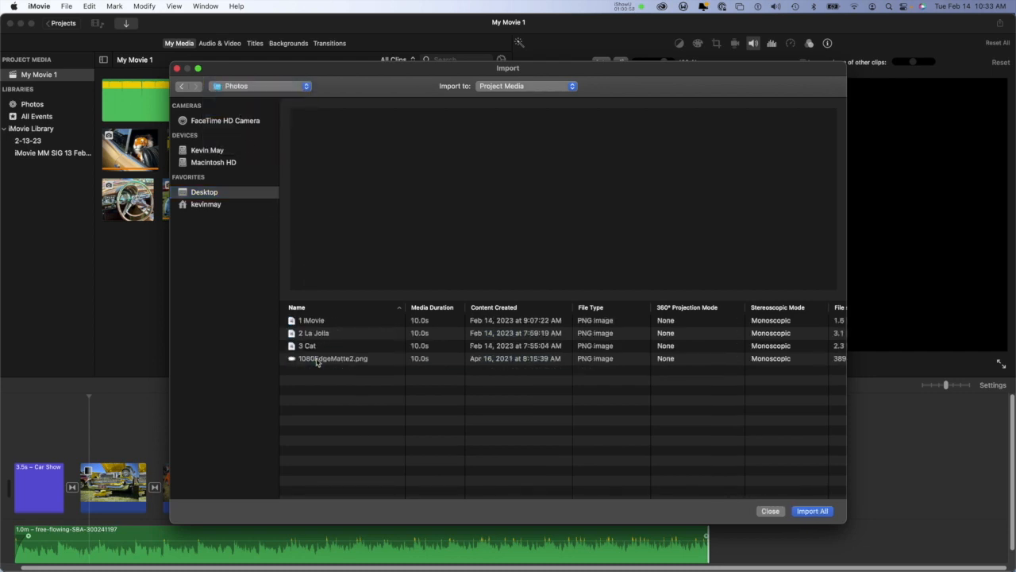
left_click(322, 362)
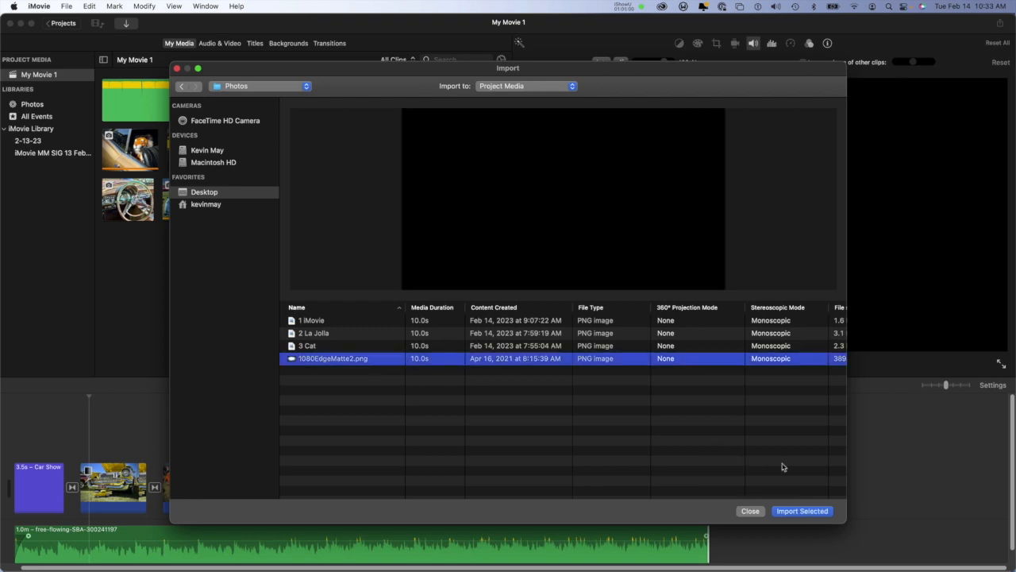
left_click(803, 511)
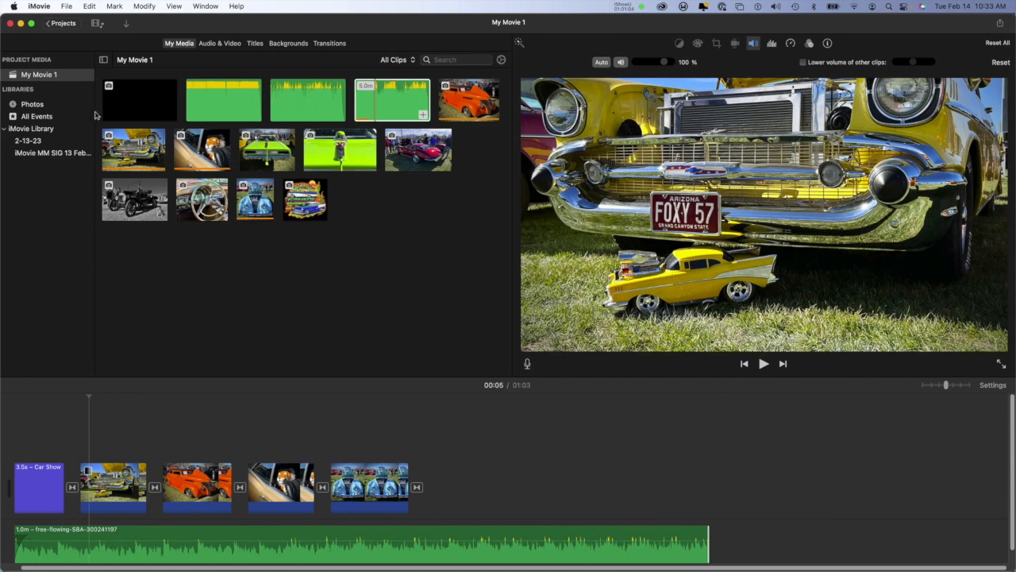
Step: Add the edge matte image to the timeline as an overlay spanning all four car photos
left_click(131, 106)
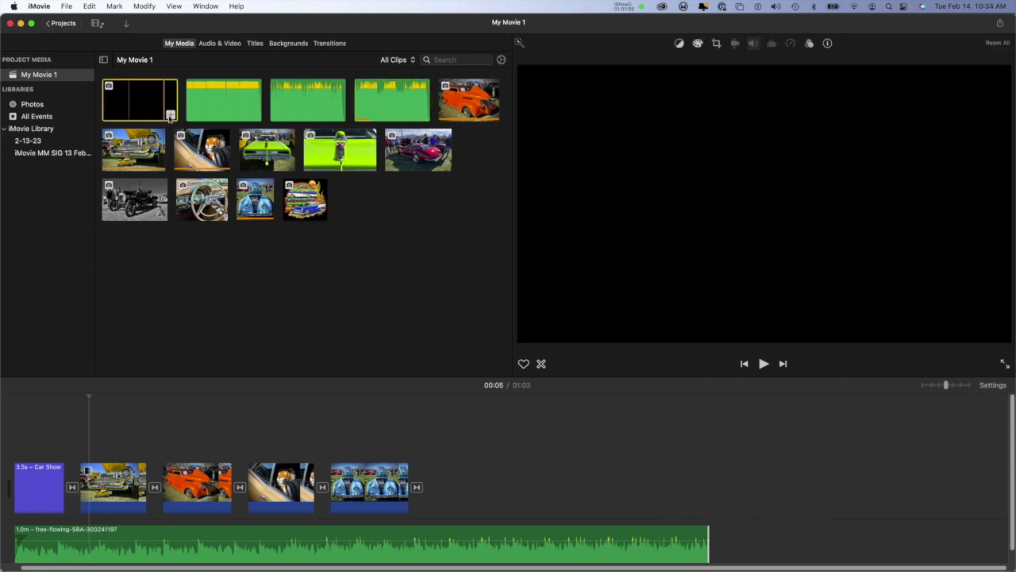
left_click(170, 115)
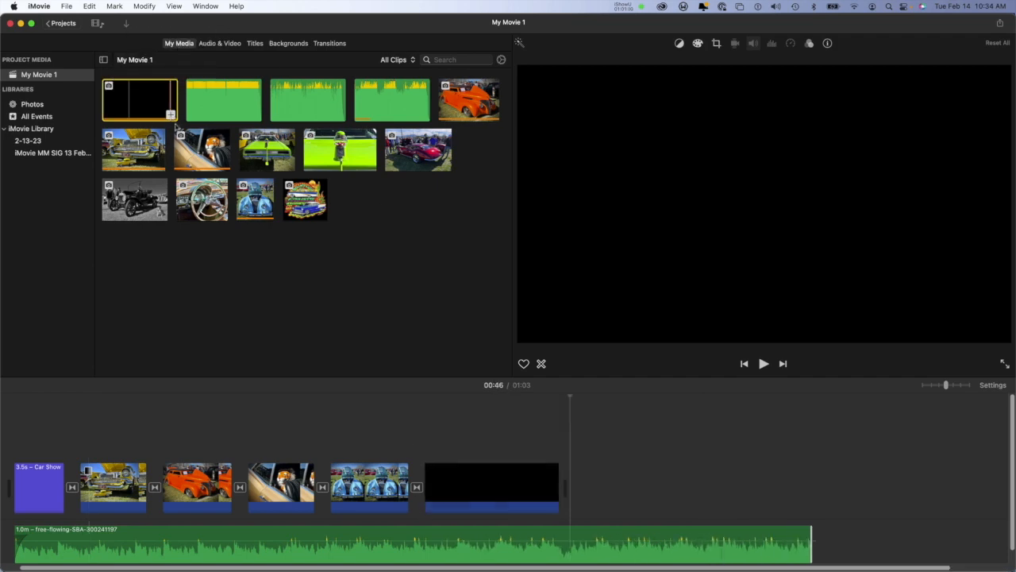
left_click_drag(501, 476, 371, 440)
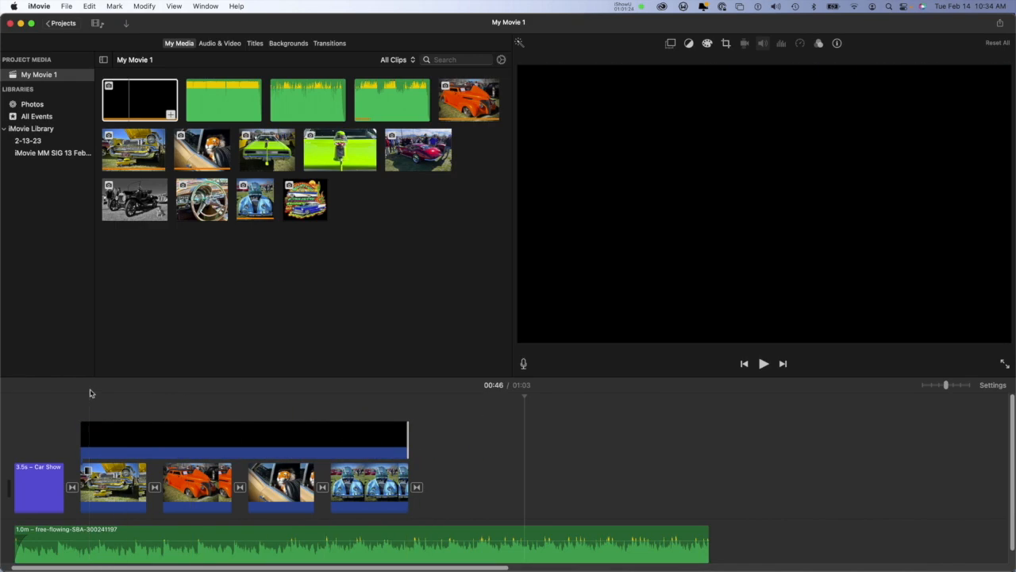
Step: Temporarily shorten the matte overlay's start to compare the yellow car photo with and without it, and extend it back over the photo
left_click(92, 399)
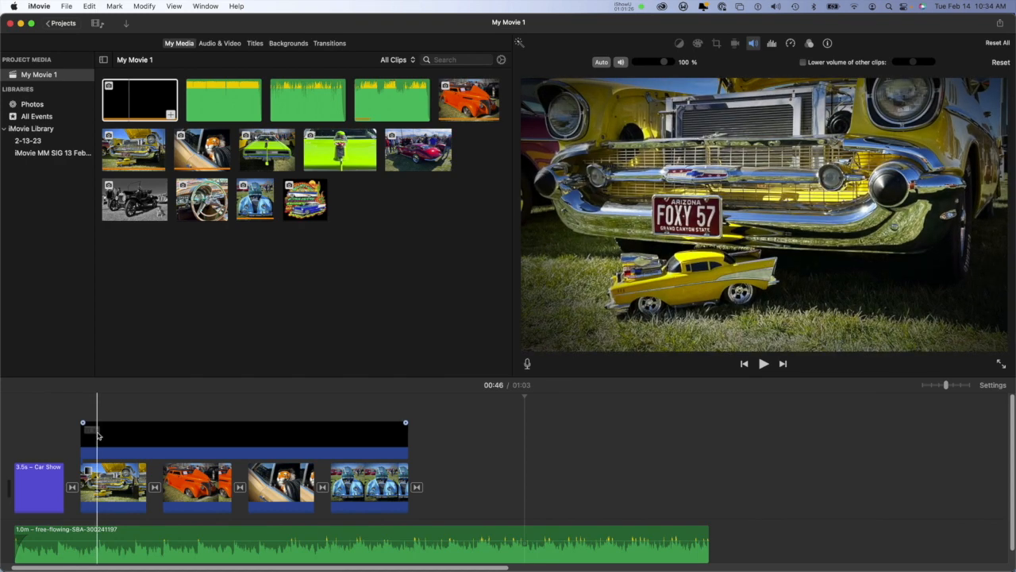
left_click_drag(82, 435, 115, 435)
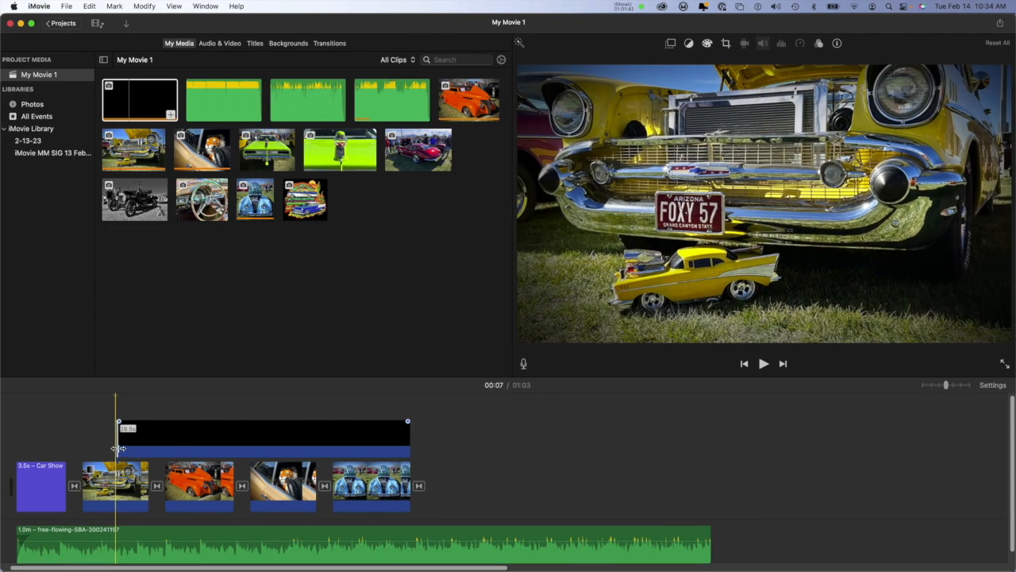
left_click_drag(118, 448, 84, 445)
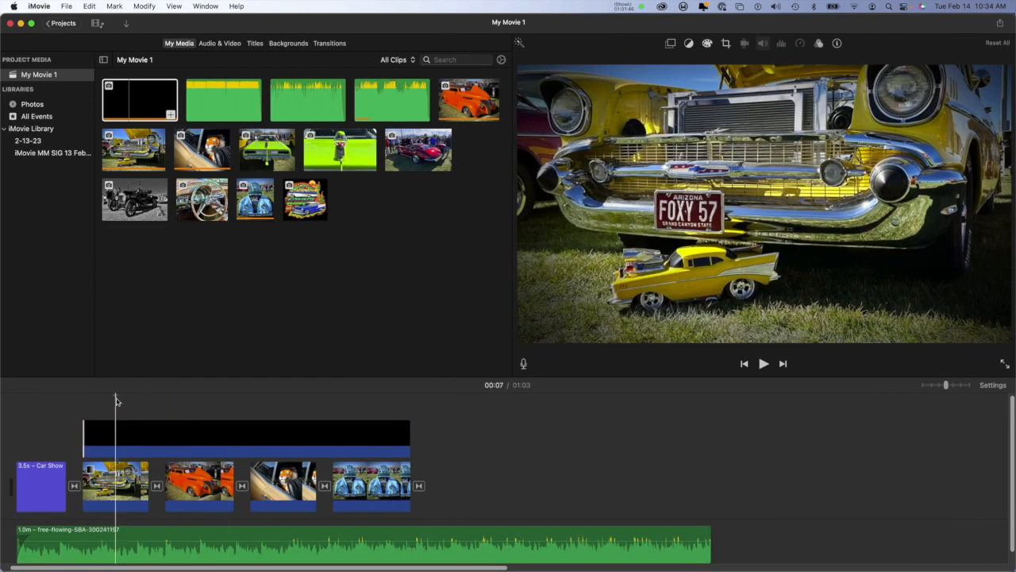
Step: Play the movie full screen from the beginning to review the edge matte, and stop playback after the last photo
left_click_drag(116, 401, 2, 391)
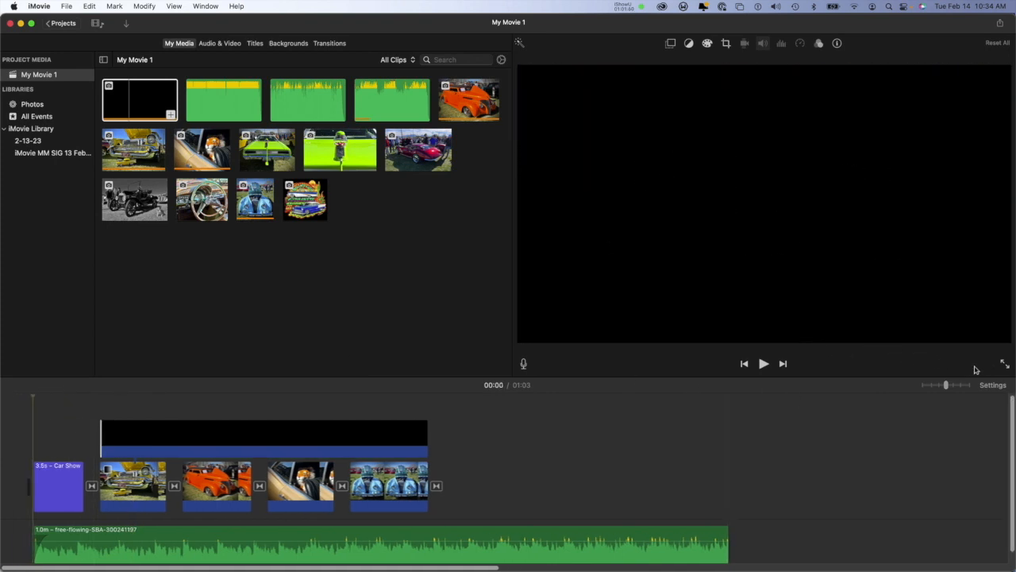
left_click(1004, 363)
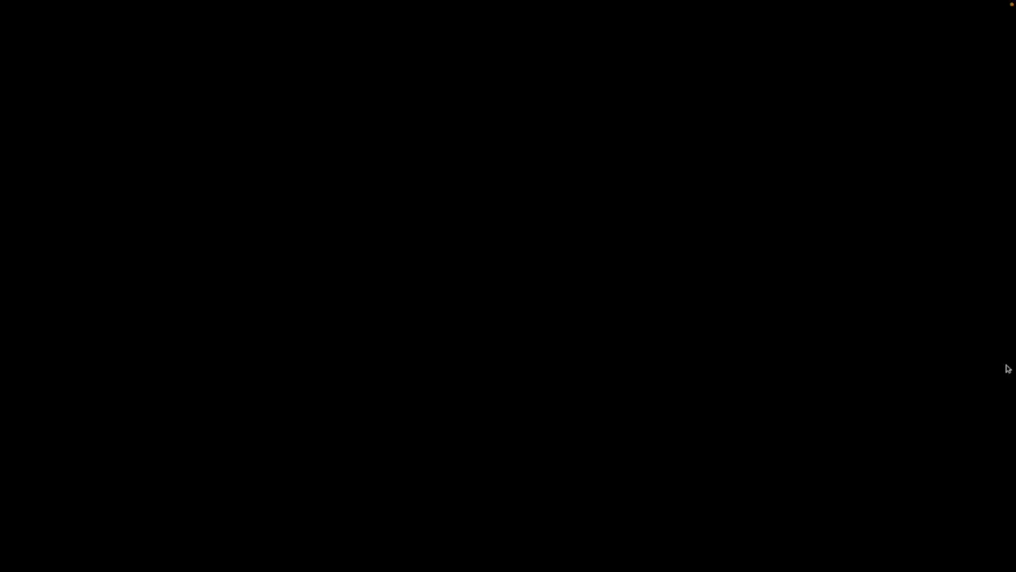
key("Escape")
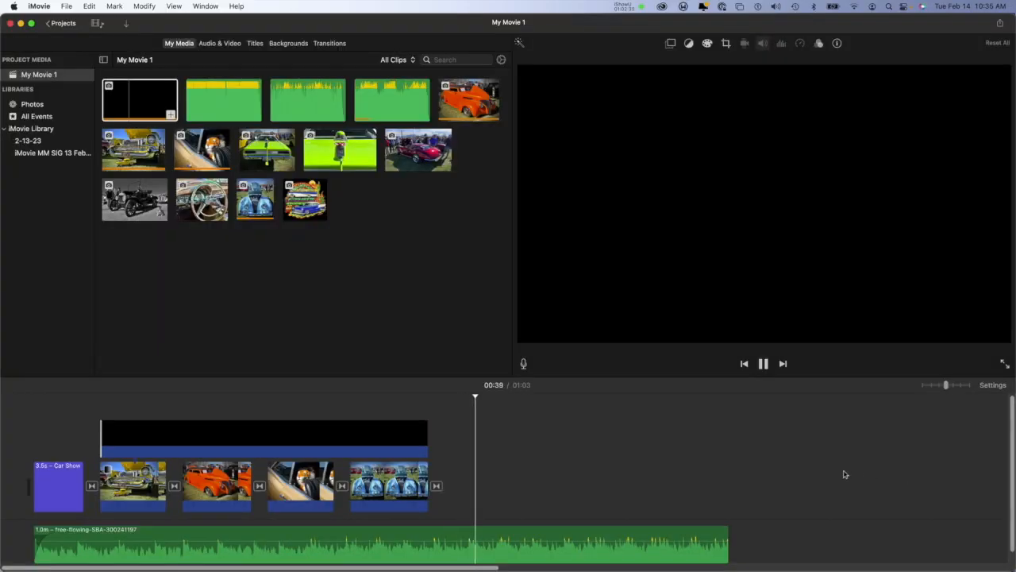
left_click(764, 365)
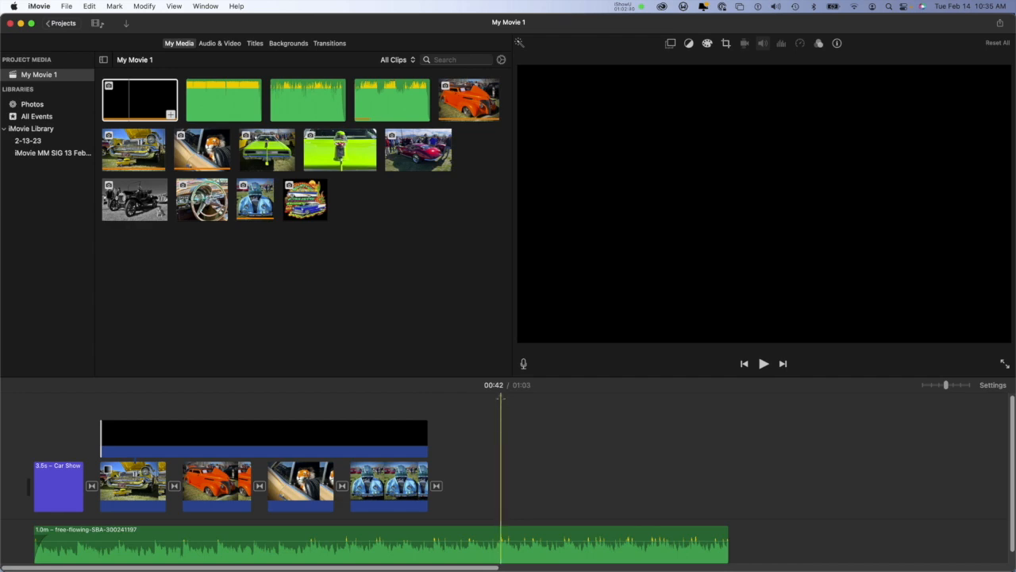
Step: Return to the tiger photo and play it to examine its movement under the edge matte
left_click_drag(500, 399, 387, 393)
scroll(489, 401, "down", 1)
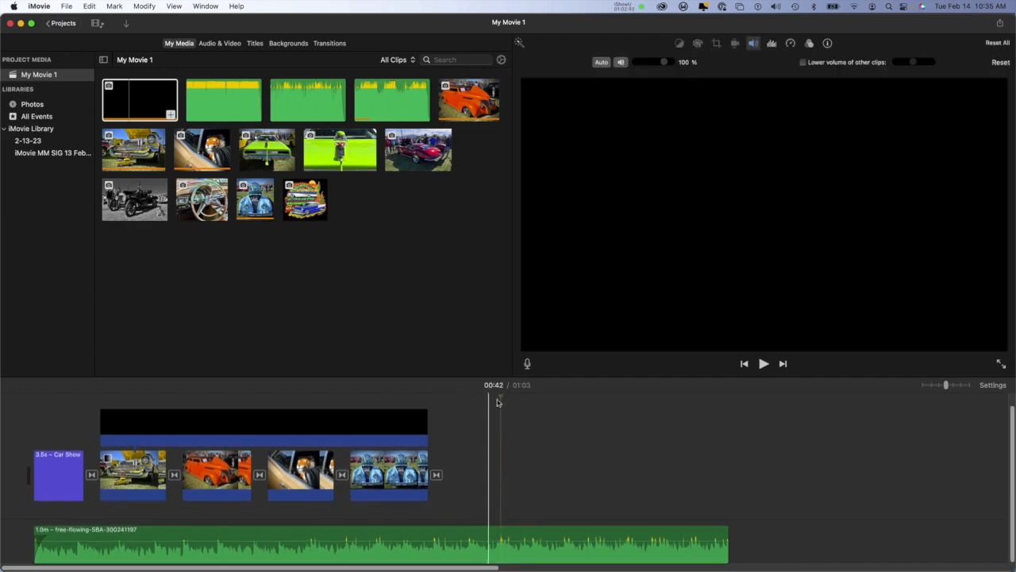
left_click_drag(497, 397, 304, 381)
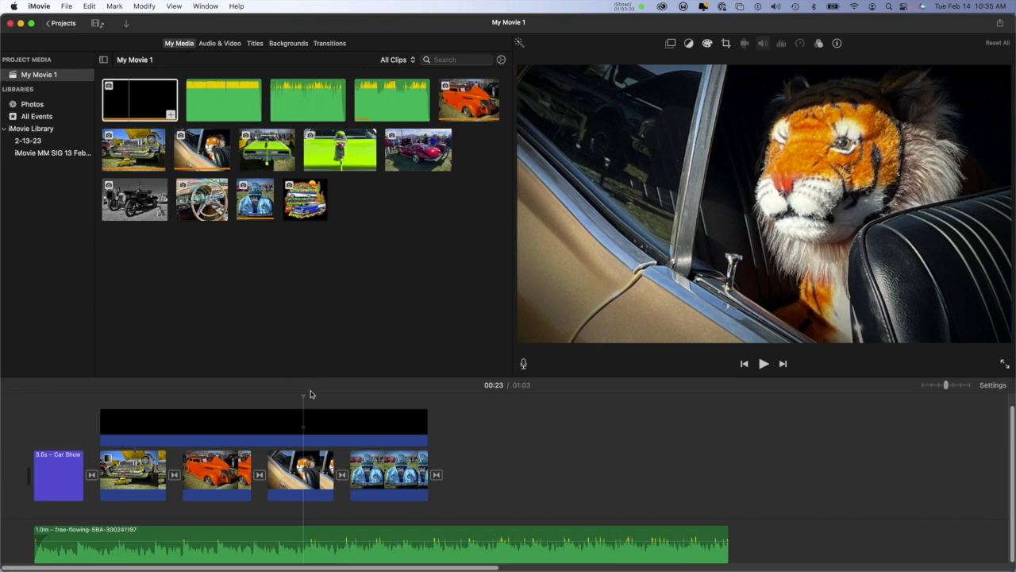
left_click_drag(311, 394, 263, 397)
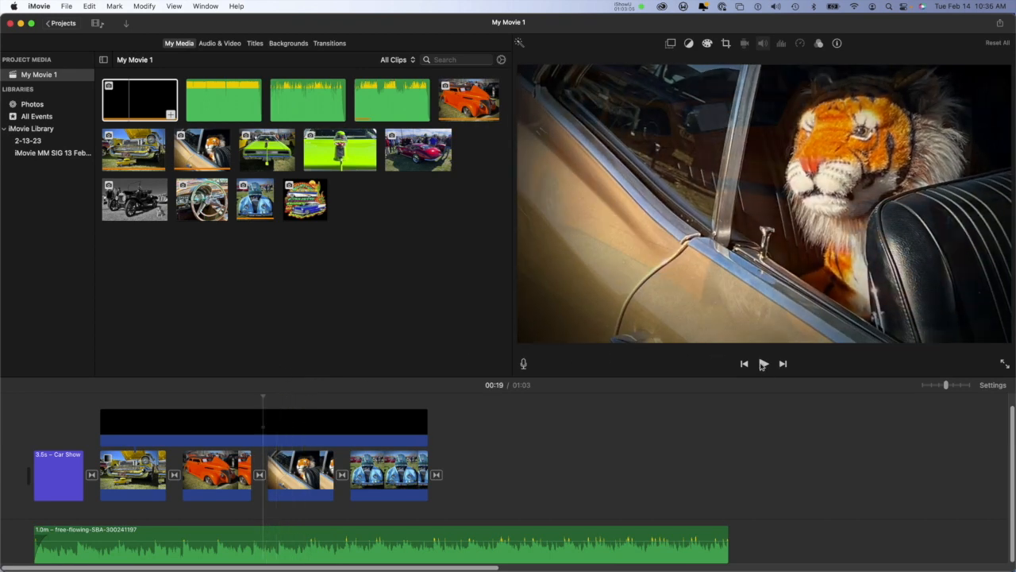
left_click(763, 364)
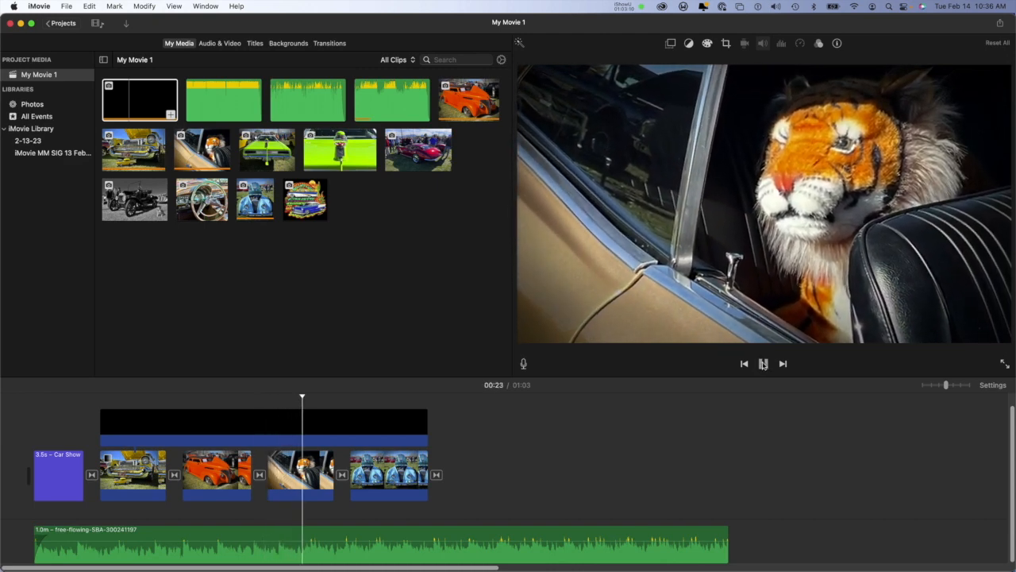
left_click(763, 365)
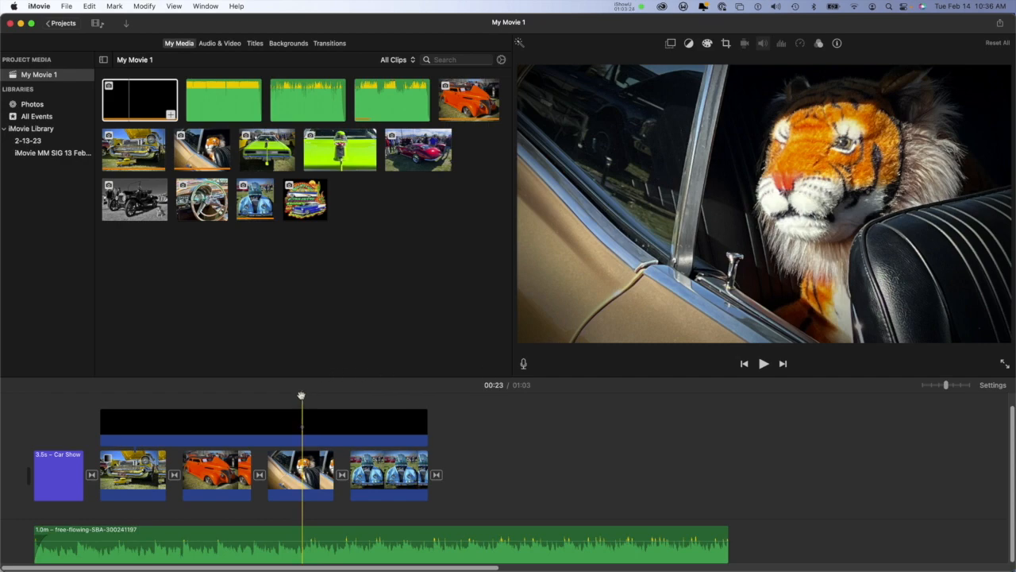
Step: Extend the matte overlay's start over the transition after the title and its end over the final transition
left_click_drag(303, 396, 162, 410)
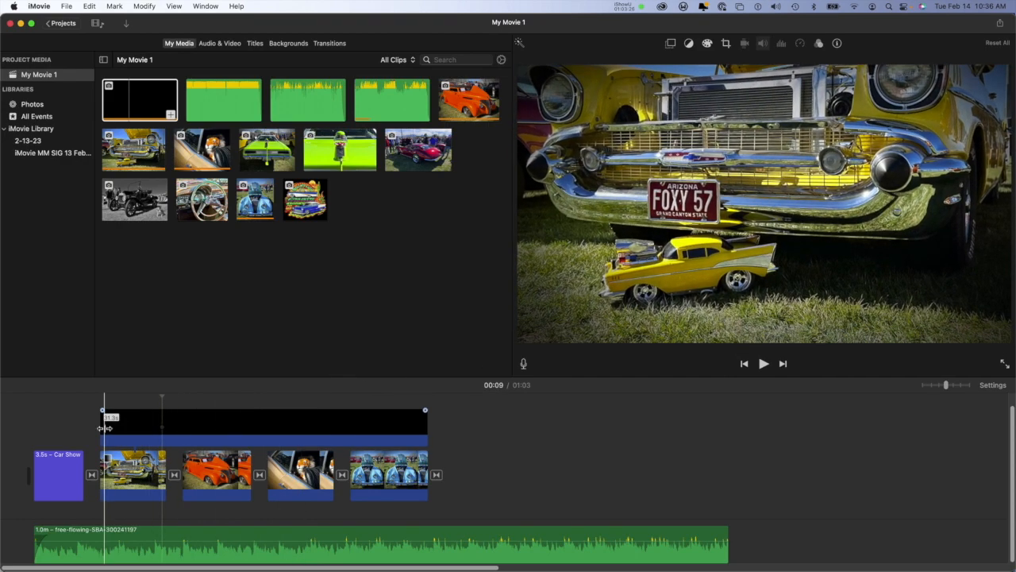
mouse_move(99, 427)
left_mouse_down()
mouse_move(20, 431)
mouse_move(88, 427)
left_mouse_up()
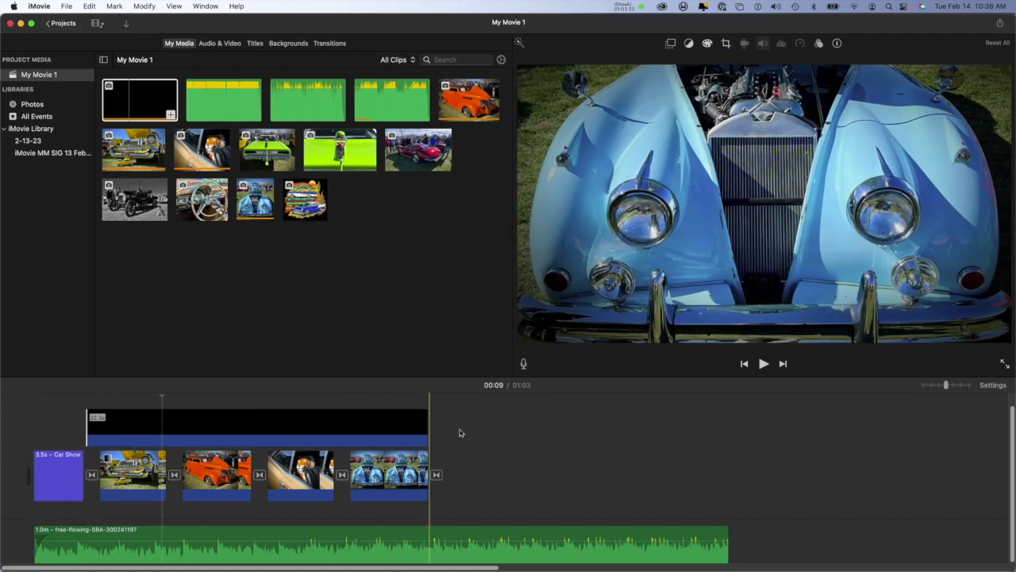
left_click_drag(427, 427, 435, 428)
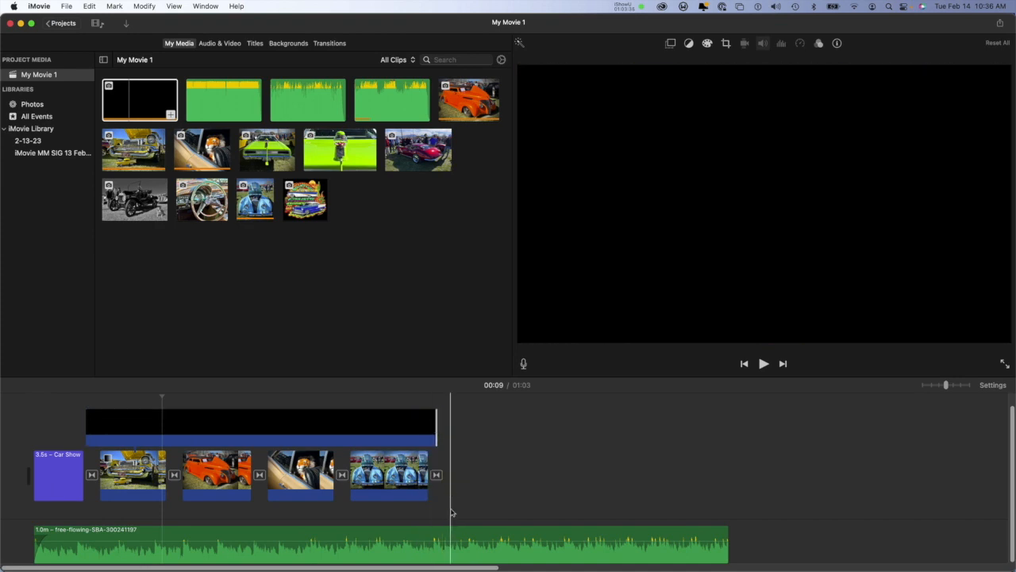
Step: Delete the transition after the last photo and align the matte overlay's end with that photo's end
left_click(435, 475)
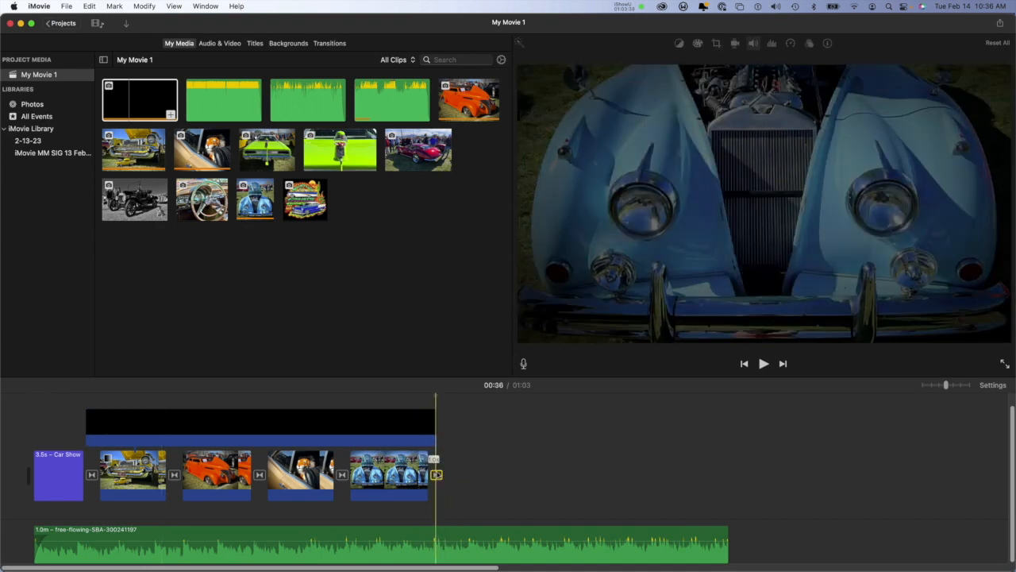
key("Delete")
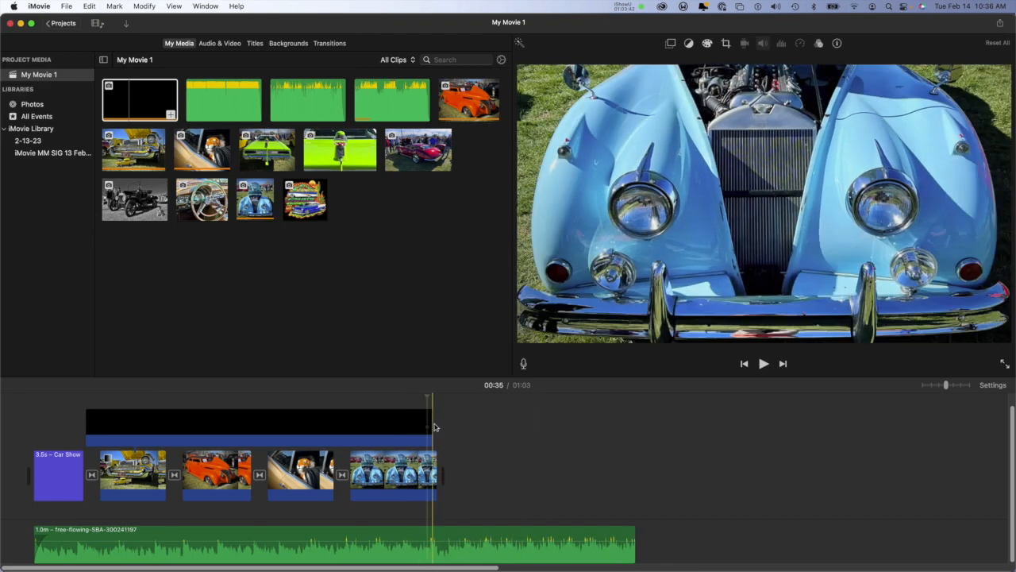
left_click_drag(432, 425, 437, 426)
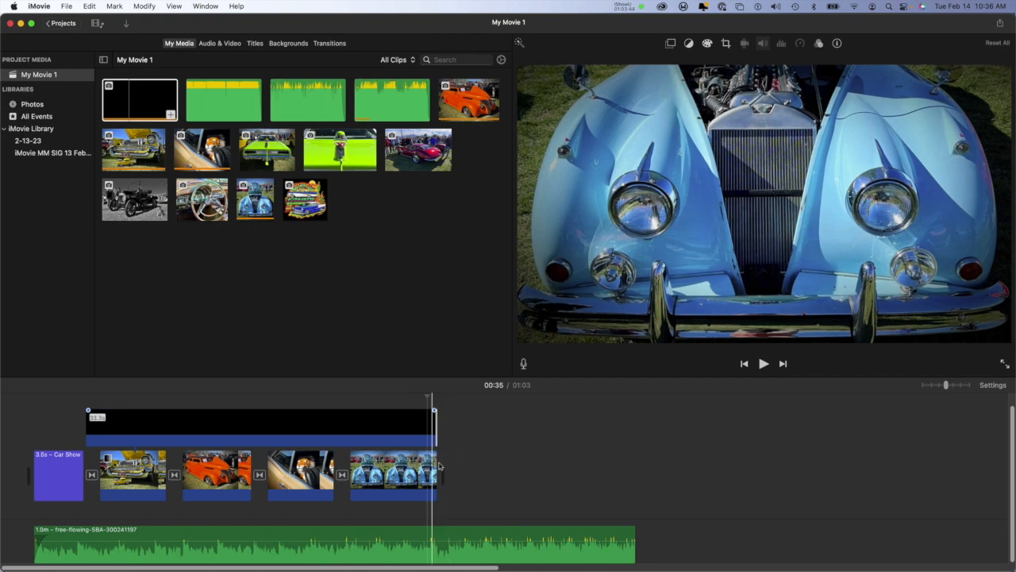
Step: Add a Fade to Black transition after the last photo of the blue car
left_click(419, 477)
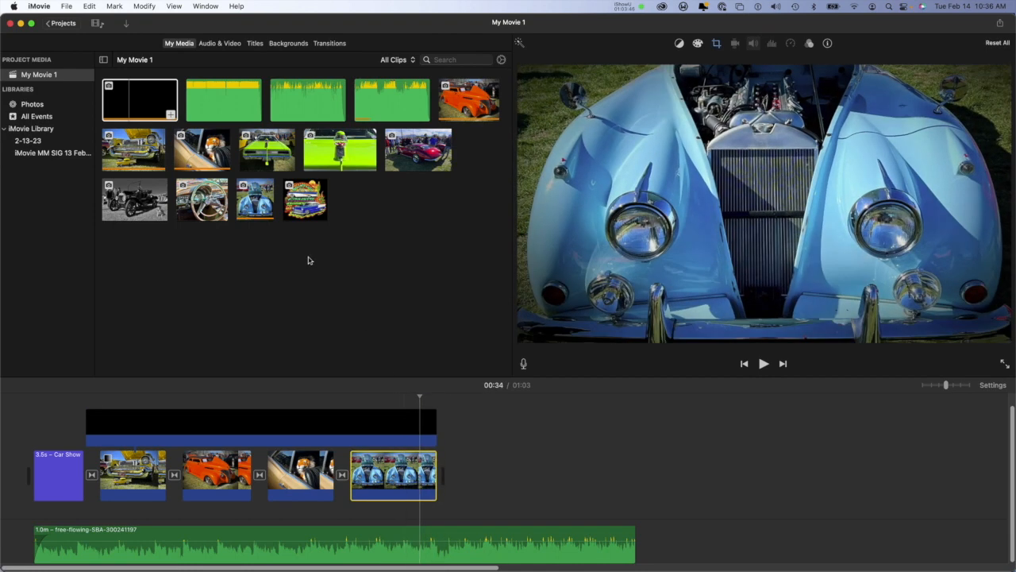
left_click(340, 44)
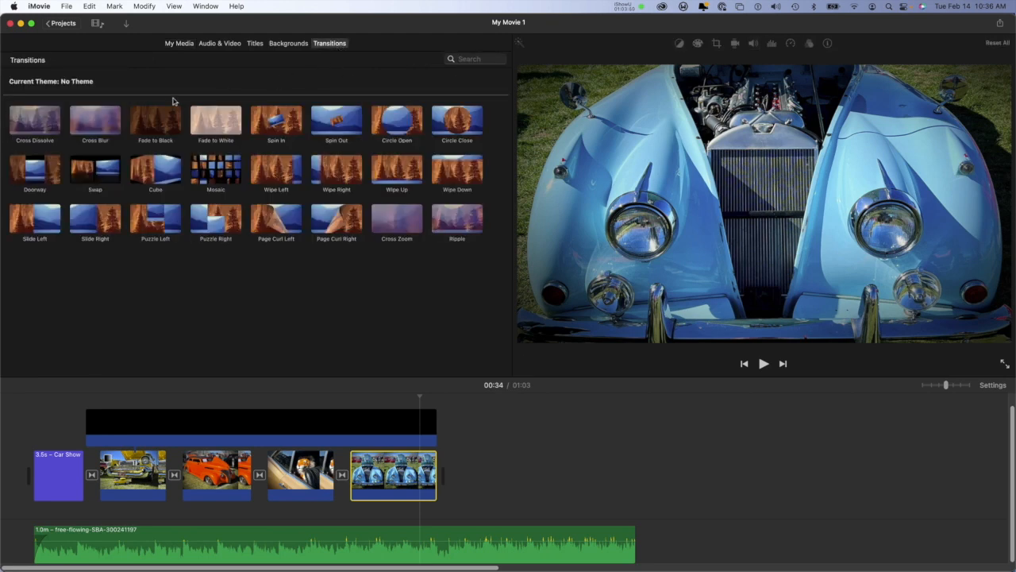
left_click(158, 127)
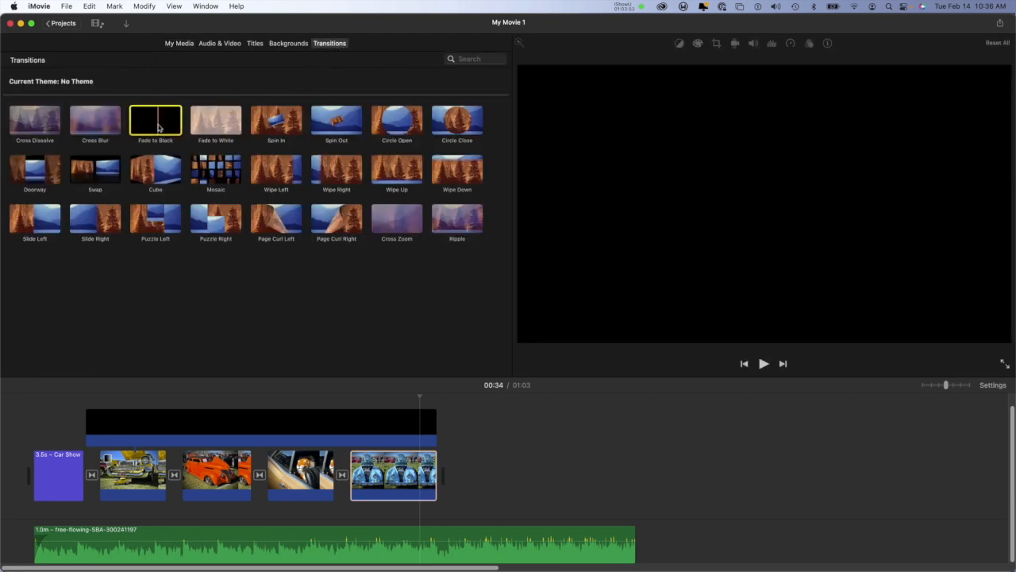
left_click_drag(156, 127, 435, 474)
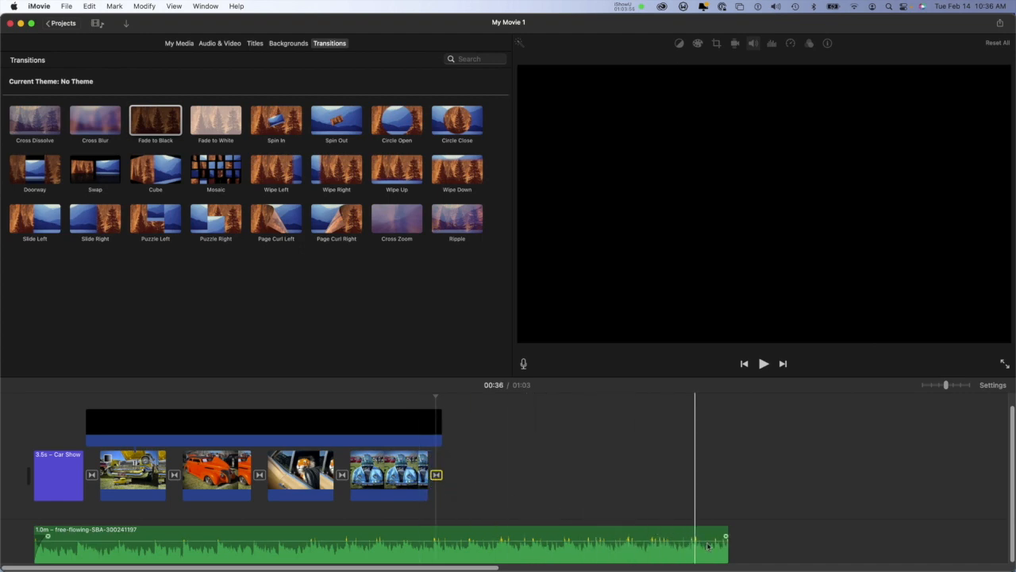
Step: Trim the end of the free-flowing music track to 36.3 s, matching the photos' end, and play the movie's ending
left_click_drag(730, 529, 435, 514)
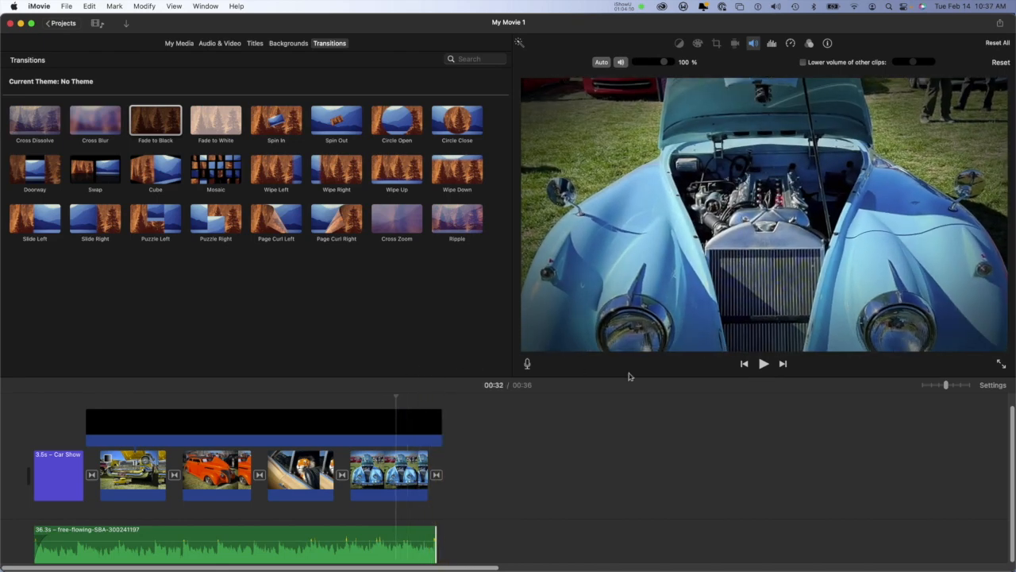
left_click(763, 363)
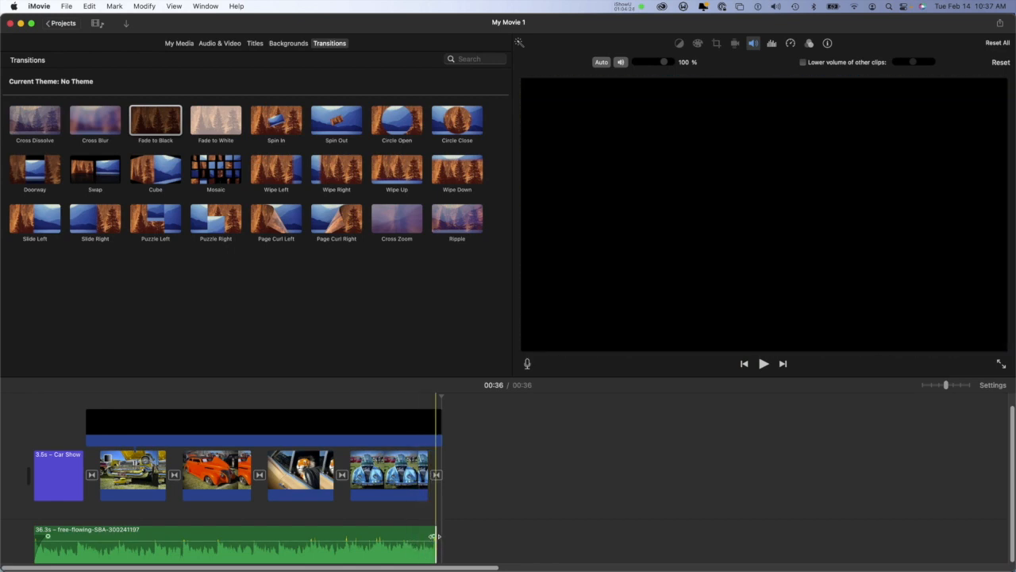
Step: Try a fade-out at the end of the music track, play the movie's ending, and remove the fade again
left_click_drag(434, 536, 410, 535)
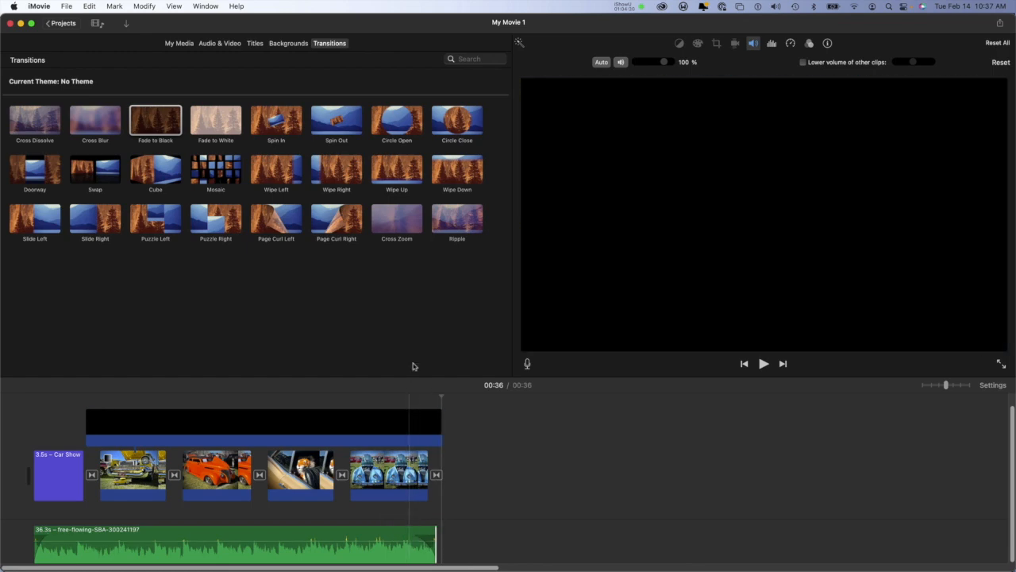
left_click_drag(442, 395, 370, 396)
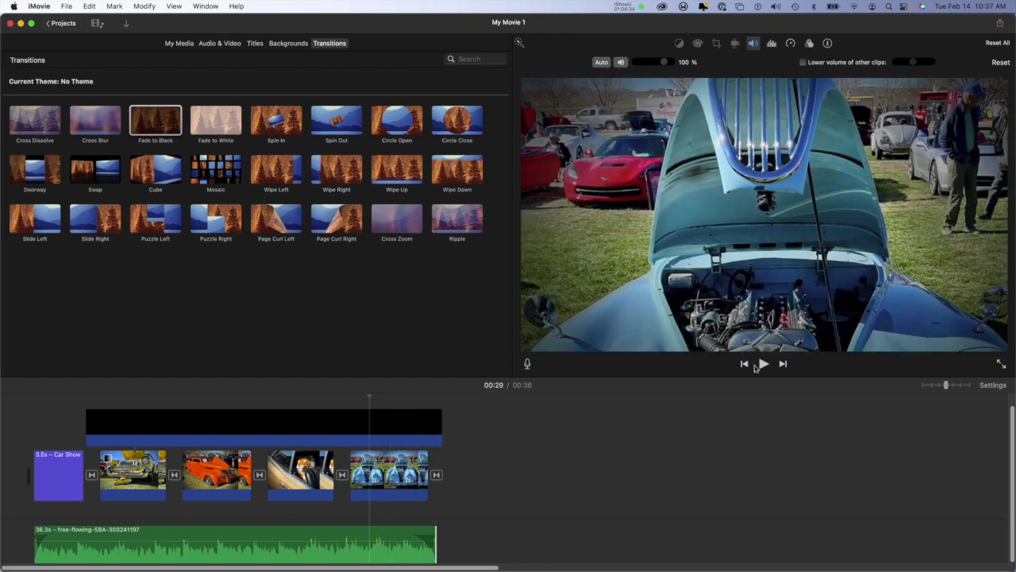
left_click(760, 364)
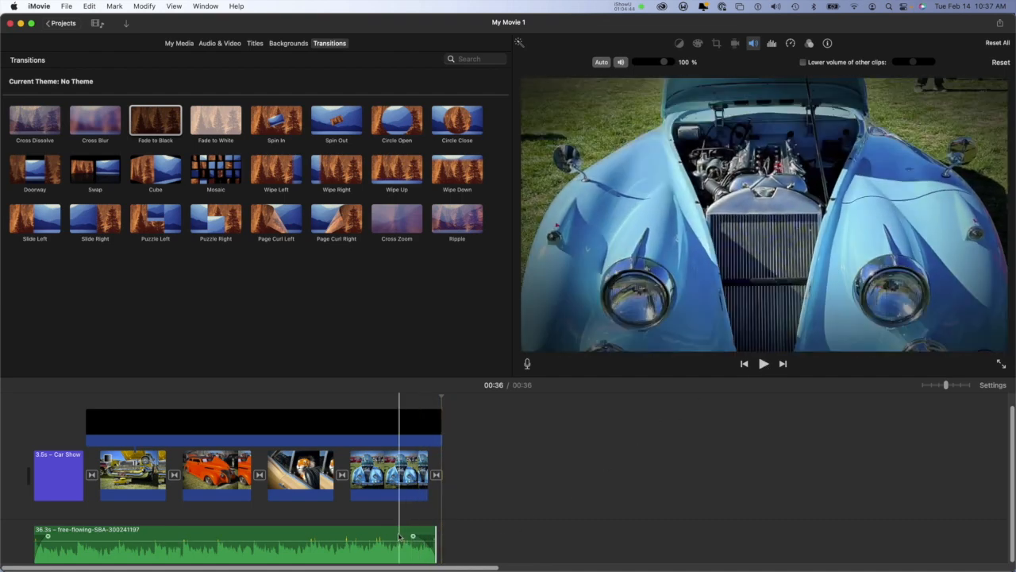
left_click_drag(412, 536, 455, 533)
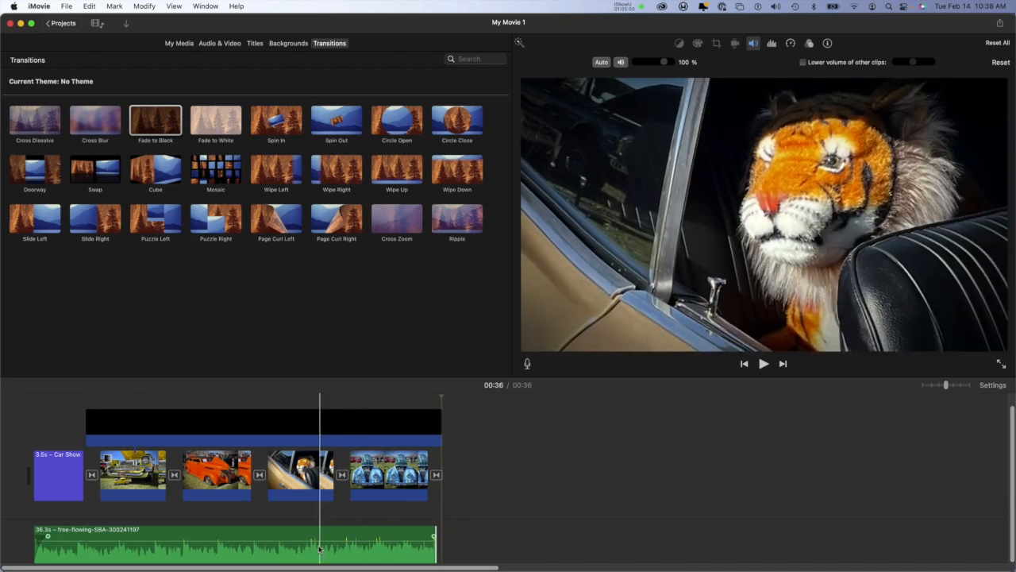
Step: Try raising the music track's volume to 178% on its volume line, and set it back to 100%
mouse_move(318, 540)
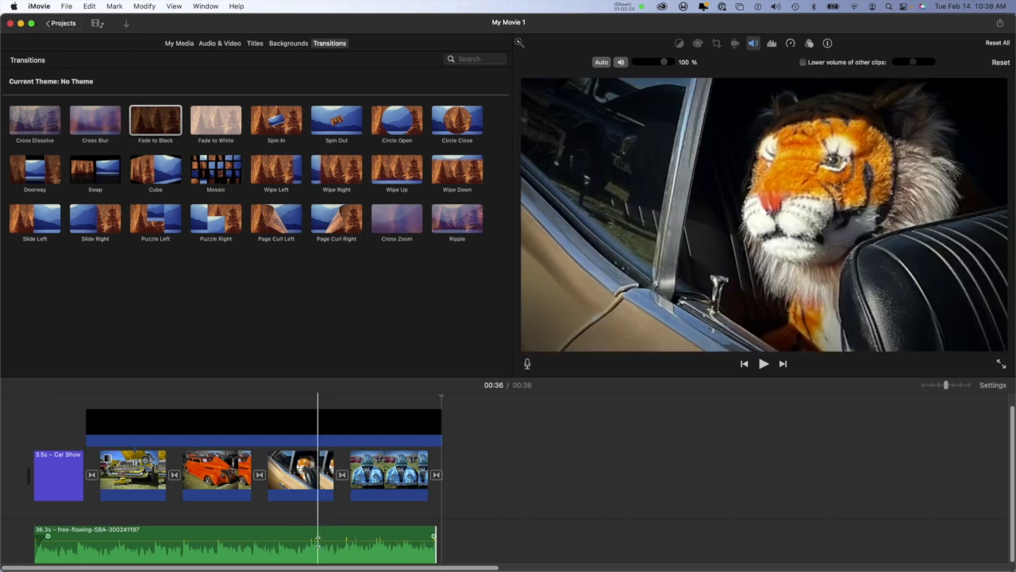
left_click_drag(318, 536, 319, 535)
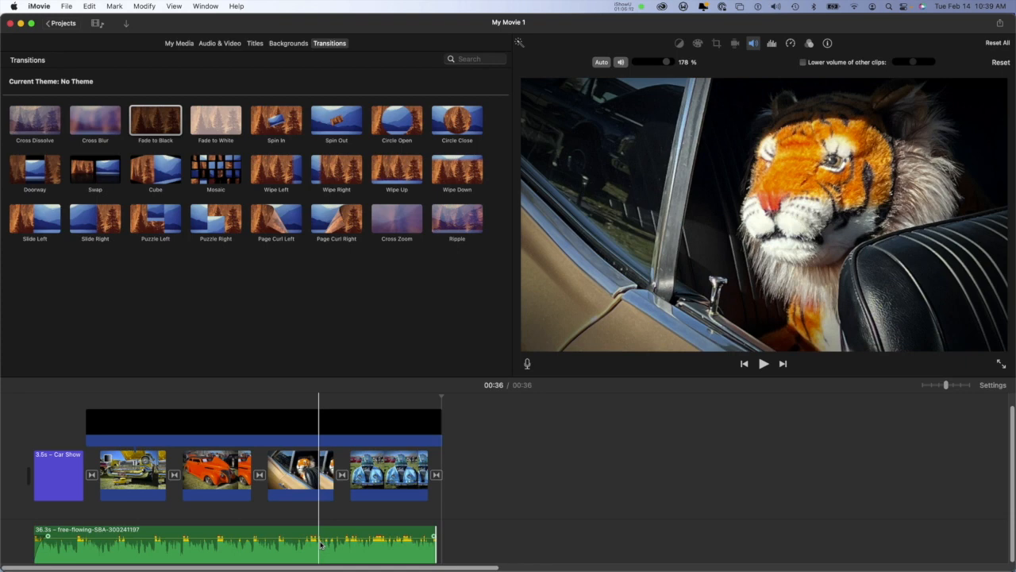
left_click_drag(320, 529, 320, 536)
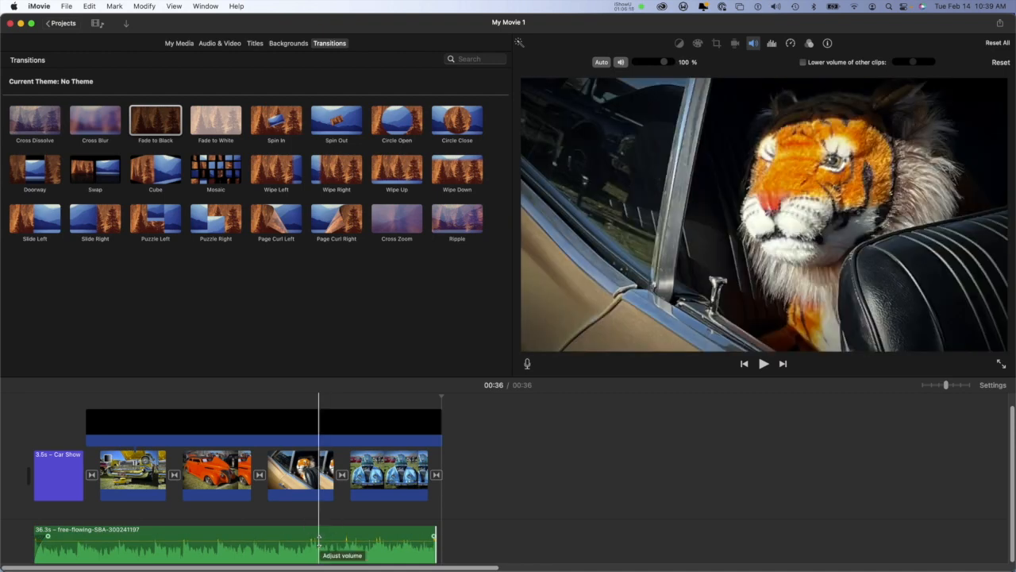
key("space")
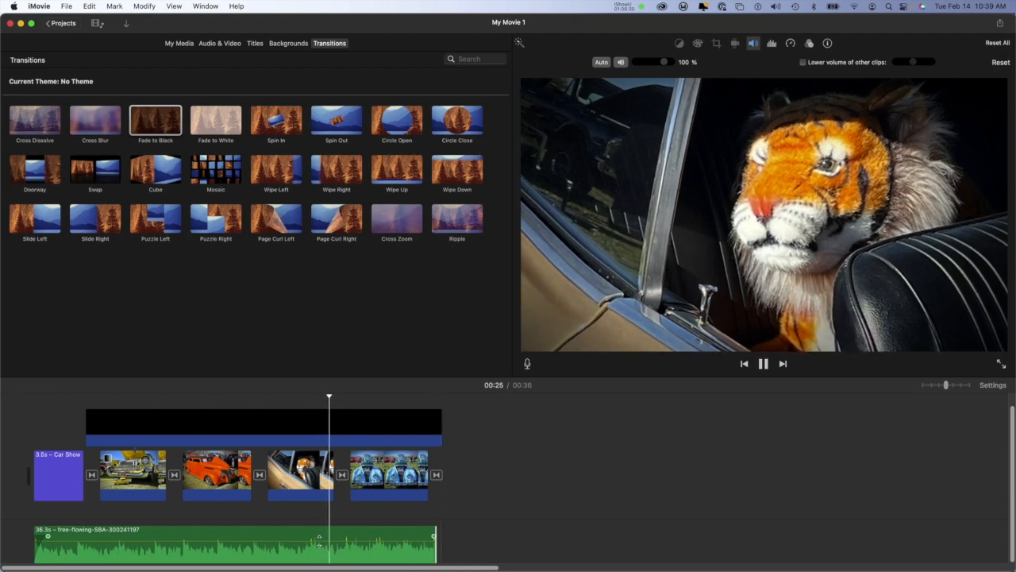
key("space")
key("super+plus")
key("super+plus")
key("super+plus")
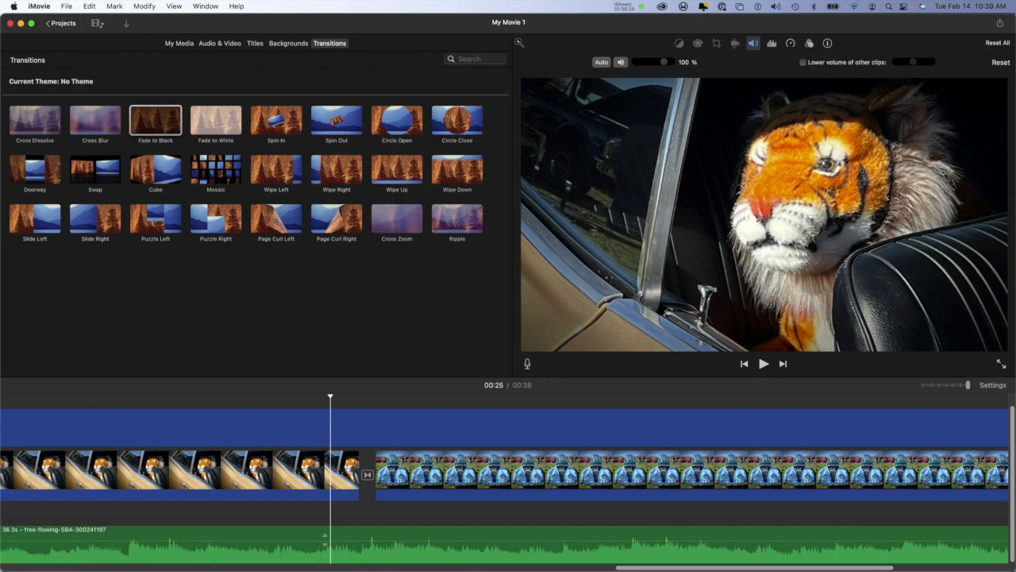
left_click_drag(340, 541, 340, 539)
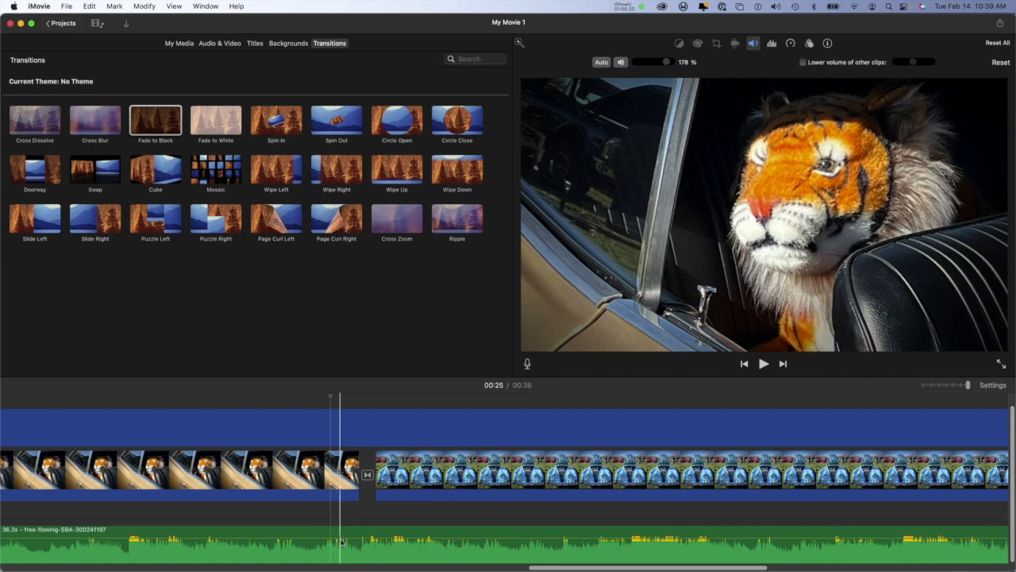
left_click_drag(340, 539, 340, 546)
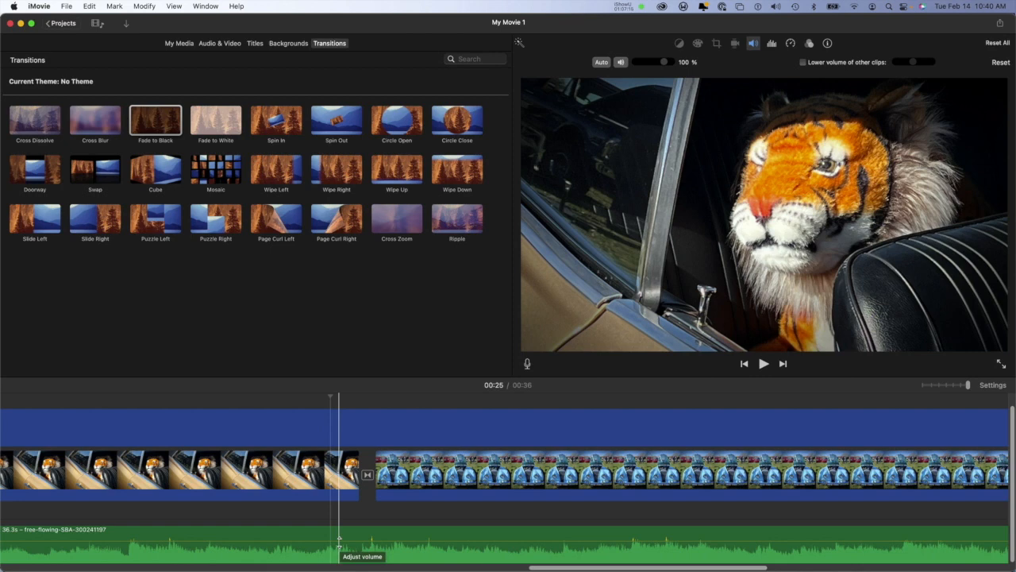
Step: Try a longer fade-out on the music track's end, reaching back to -01:26.68, and remove it again
key("super+minus")
key("super+minus")
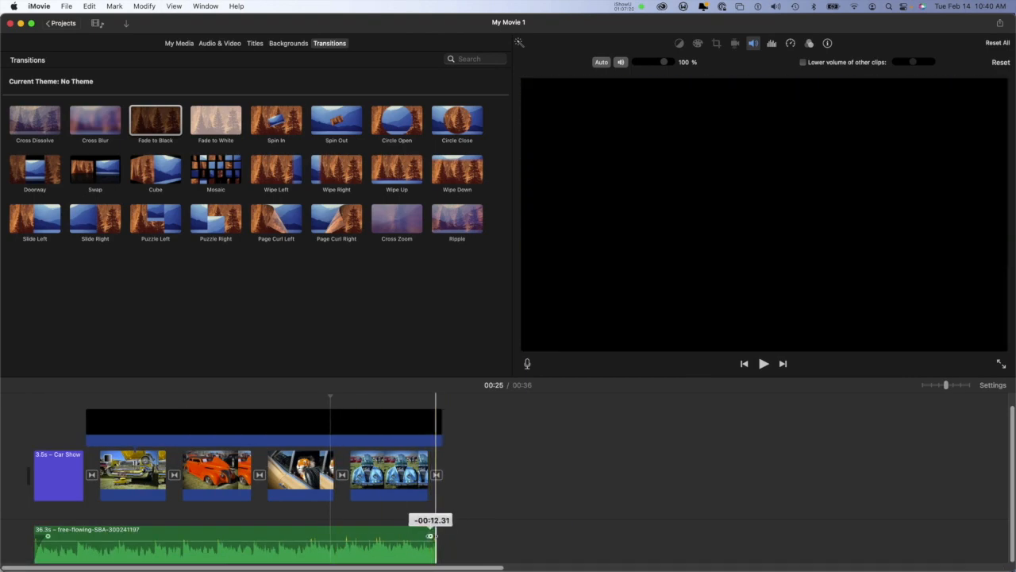
key("super+plus")
key("super+plus")
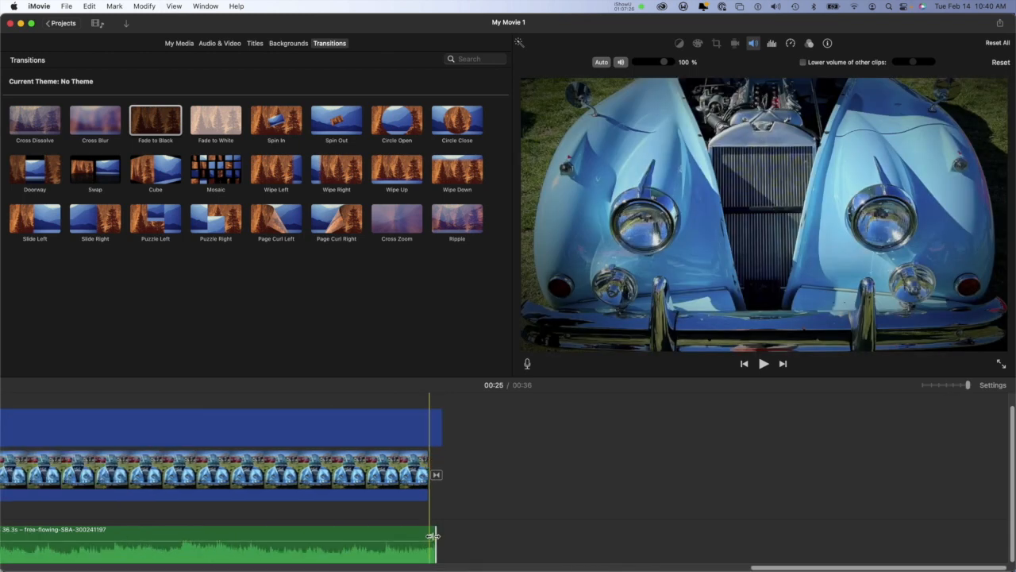
left_click_drag(430, 535, 301, 536)
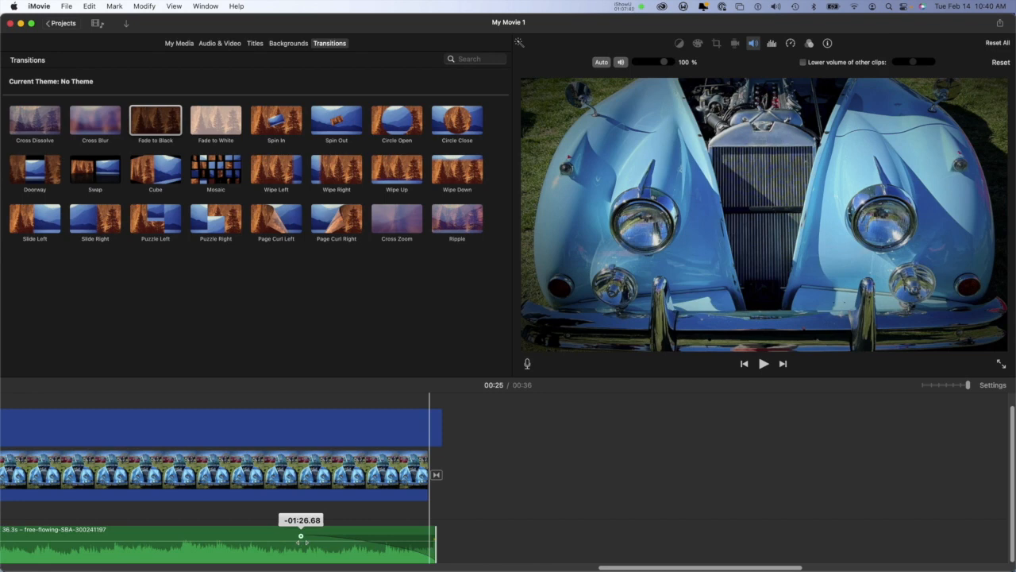
left_click_drag(301, 536, 436, 537)
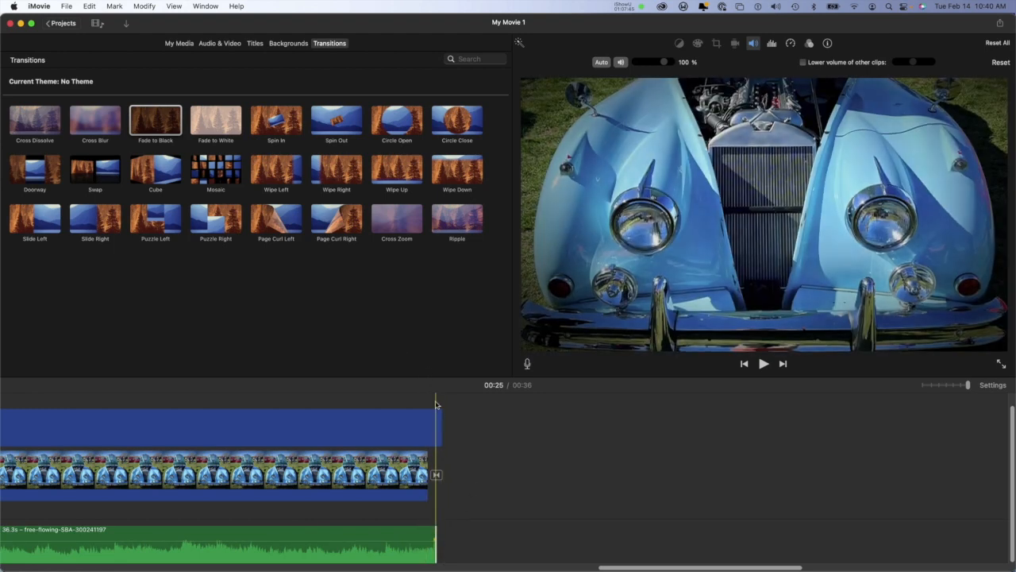
Step: Shorten the matte overlay's end to line up with the music's end and play the movie's ending from 00:34
left_click_drag(437, 425, 435, 425)
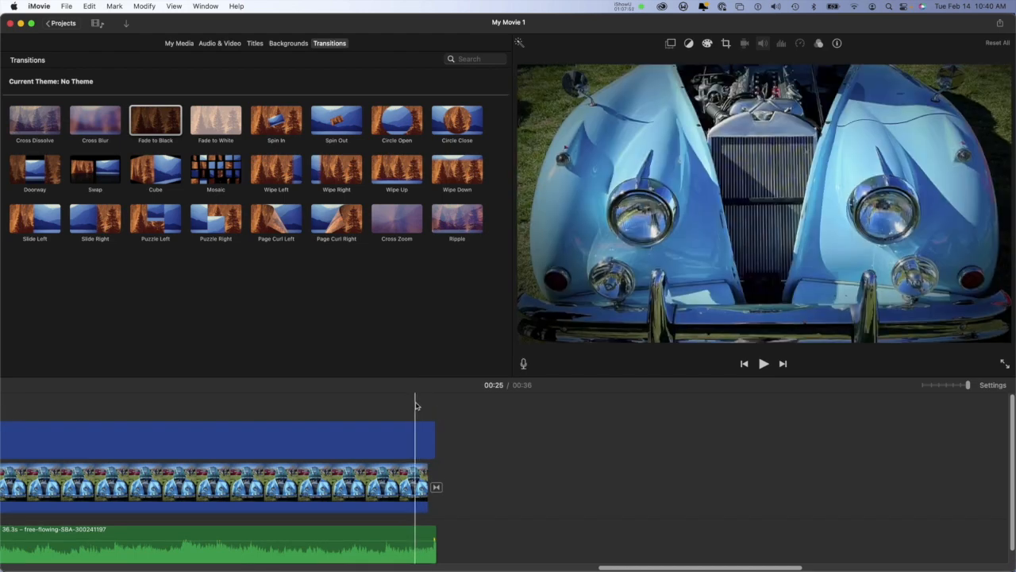
key("super+minus")
key("super+minus")
key("super+minus")
key("super+minus")
key("super+minus")
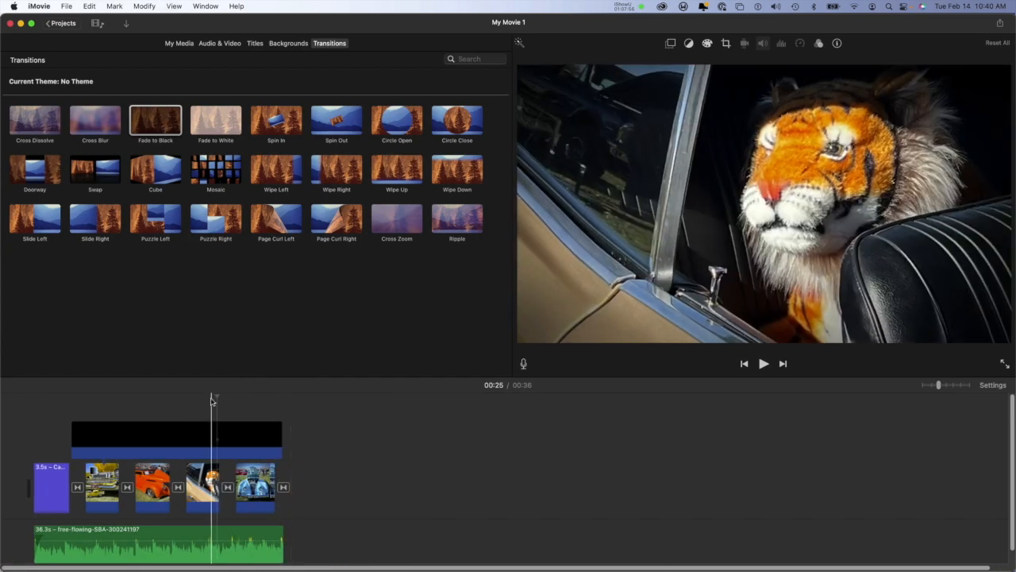
left_click_drag(218, 395, 271, 395)
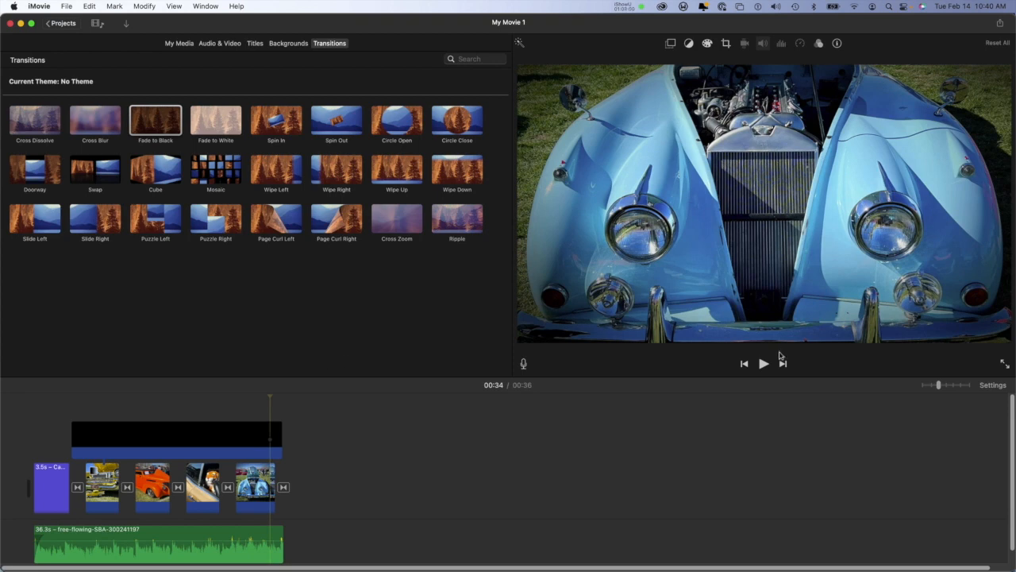
left_click(763, 363)
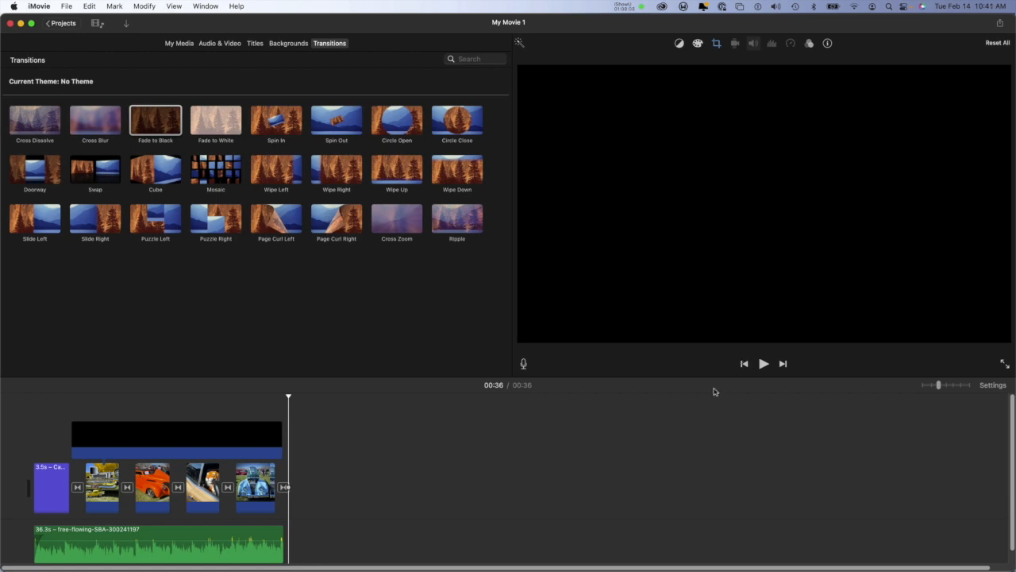
Step: Add a short fade-out to the end of the music track and play the movie's ending from 00:33
key("super+plus")
key("super+plus")
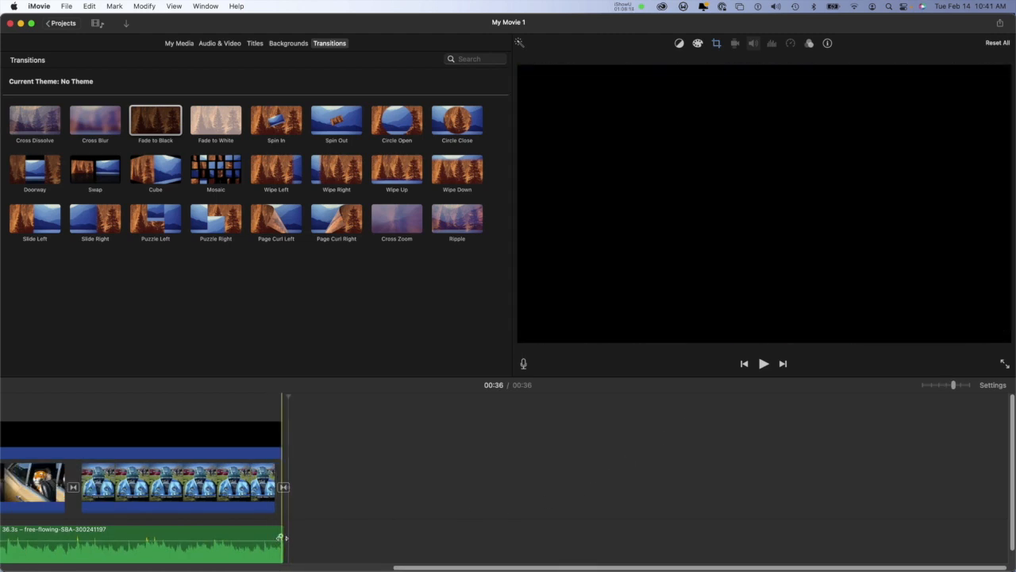
left_click_drag(280, 537, 253, 537)
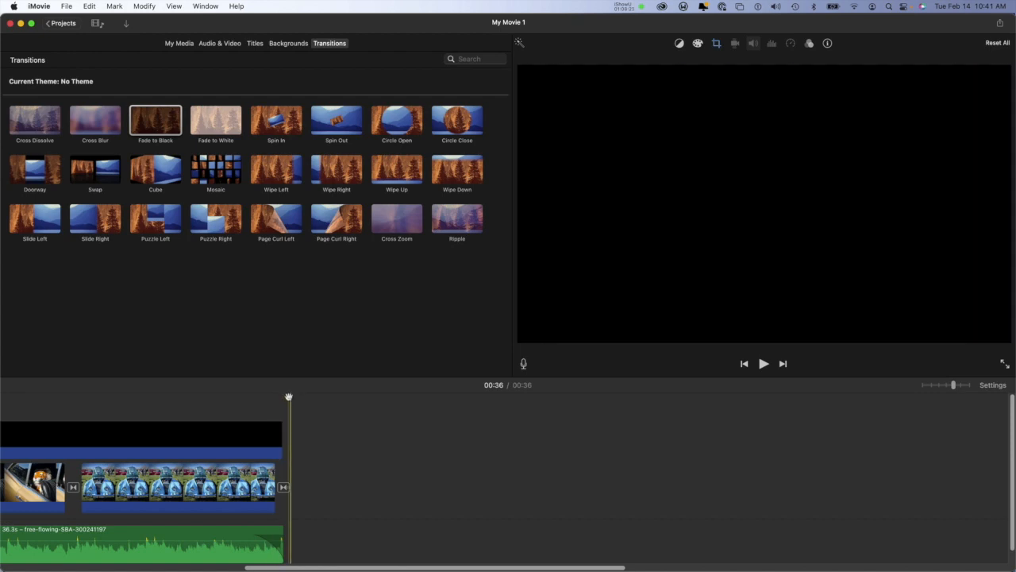
left_click(218, 399)
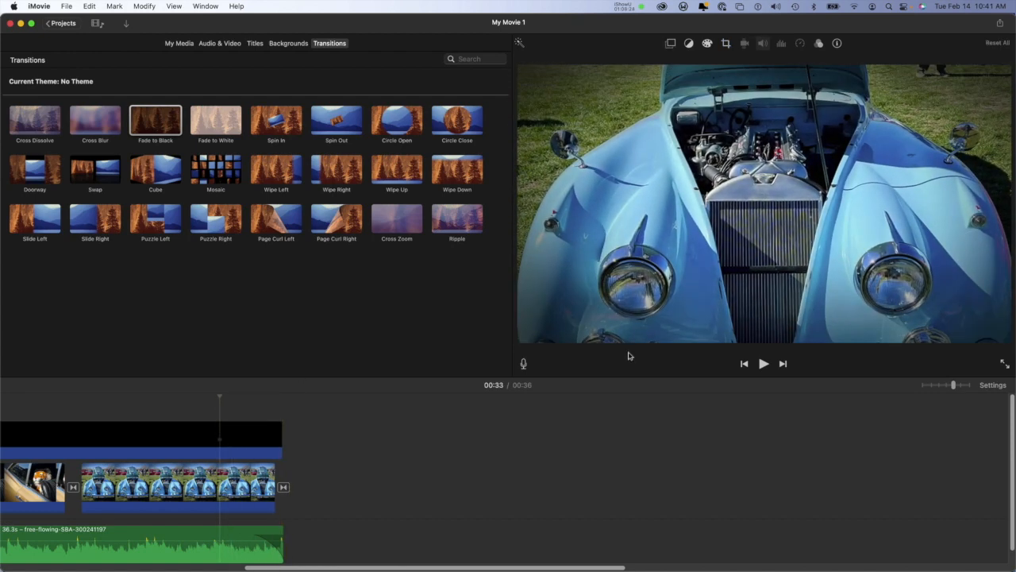
left_click(763, 364)
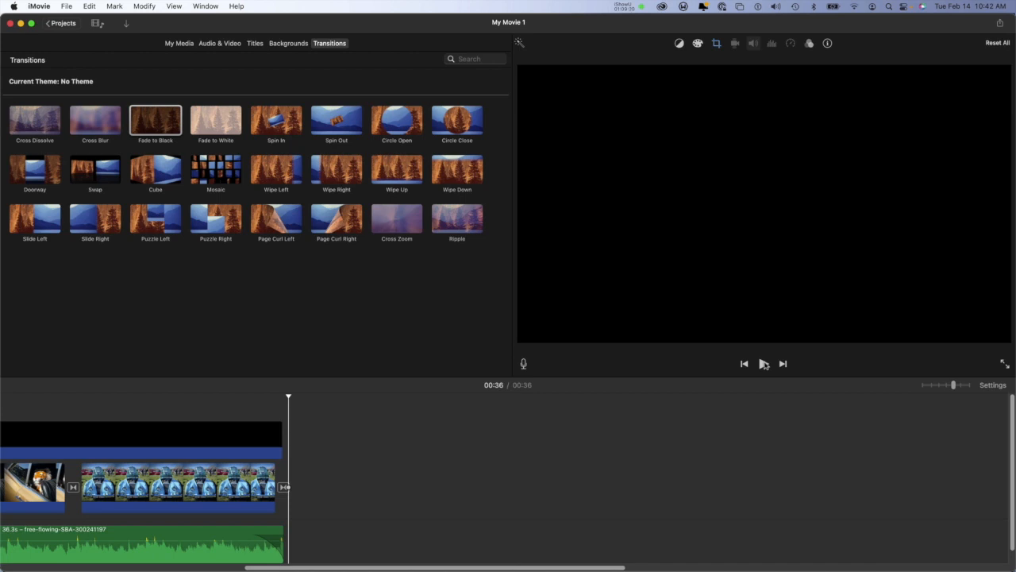
Step: Open the settings for sharing the movie as a file
key("super+minus")
key("super+minus")
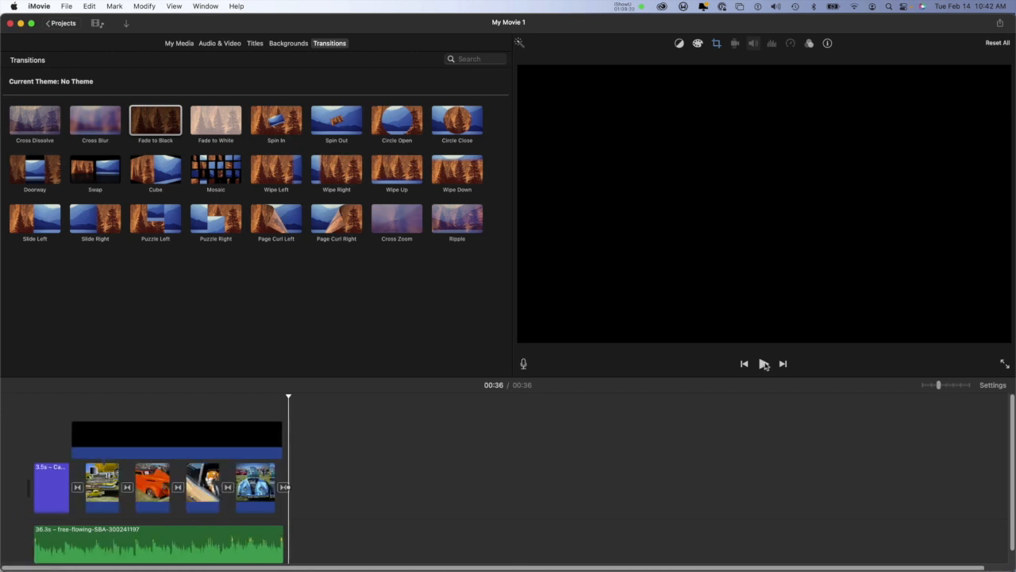
left_click(68, 6)
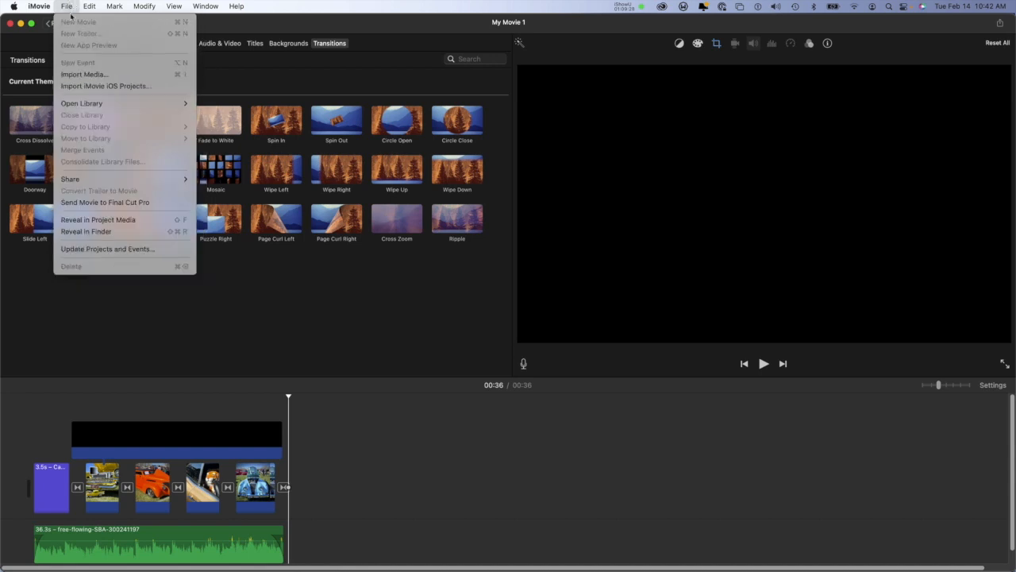
mouse_move(98, 179)
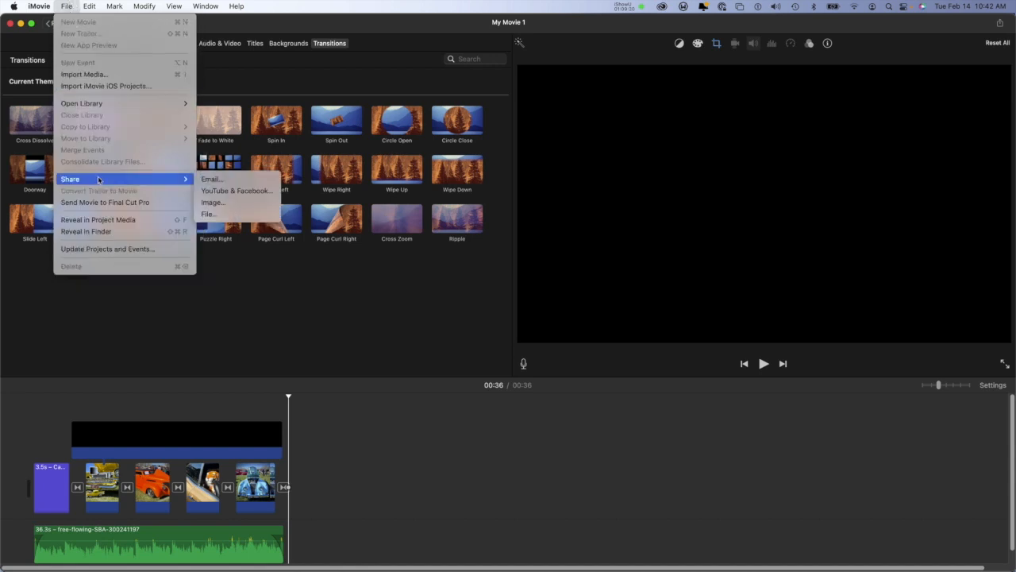
left_click(211, 215)
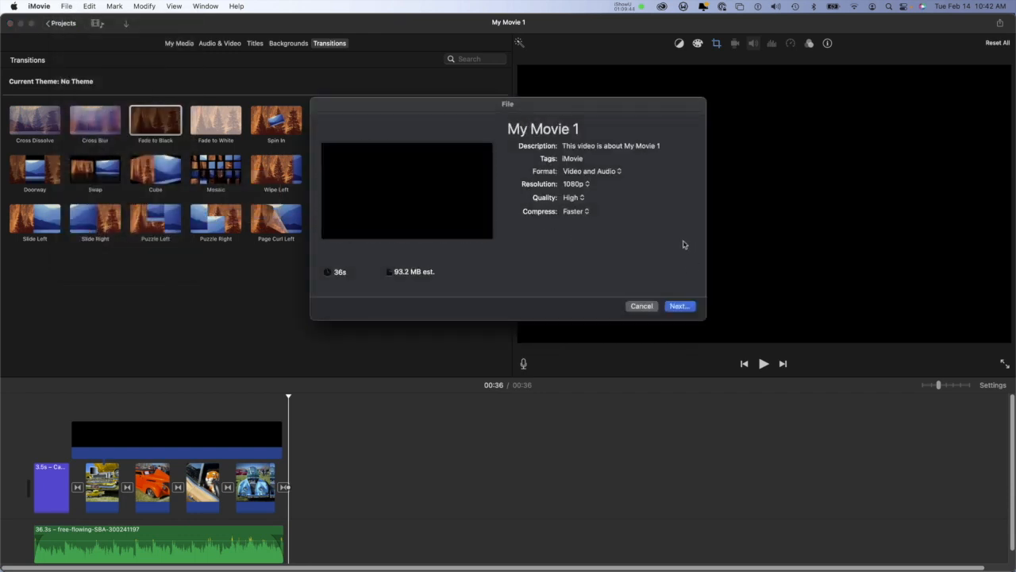
Step: Try the 720p export resolution and set it back to 1080p
left_click(588, 184)
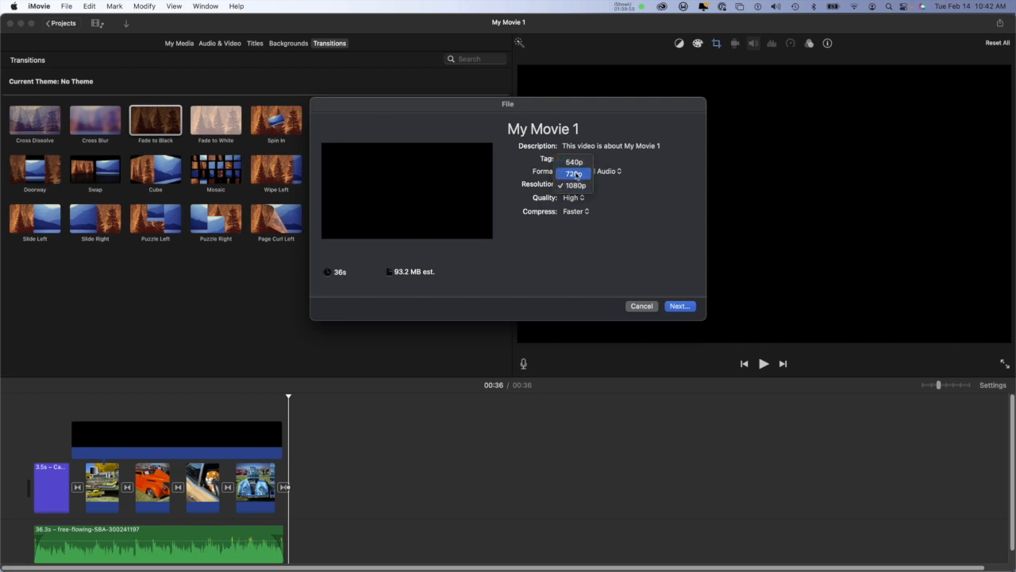
left_click(575, 174)
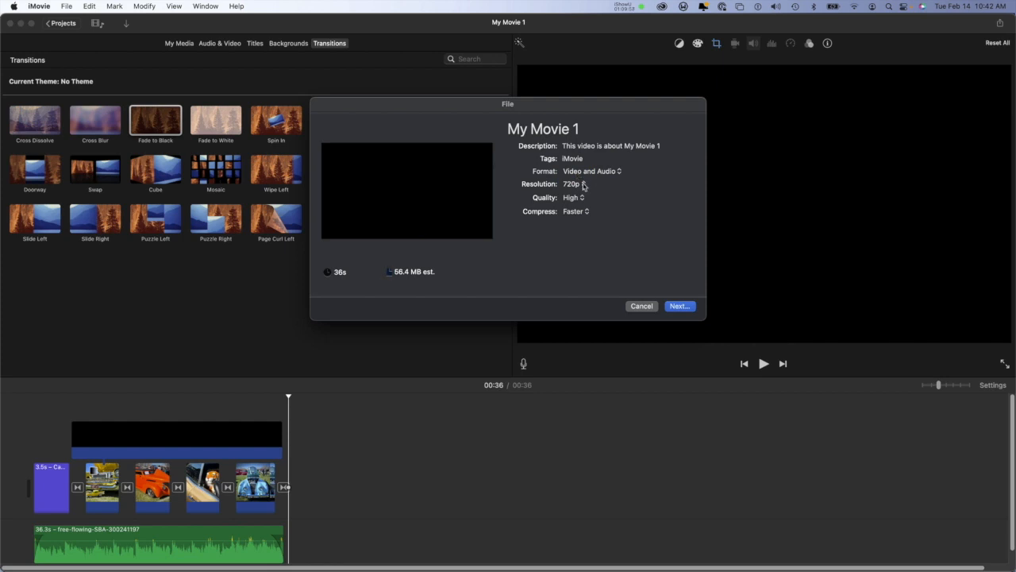
left_click(583, 185)
left_click(579, 197)
Step: Try the Best (ProRes) export quality and set it back to High
left_click(577, 198)
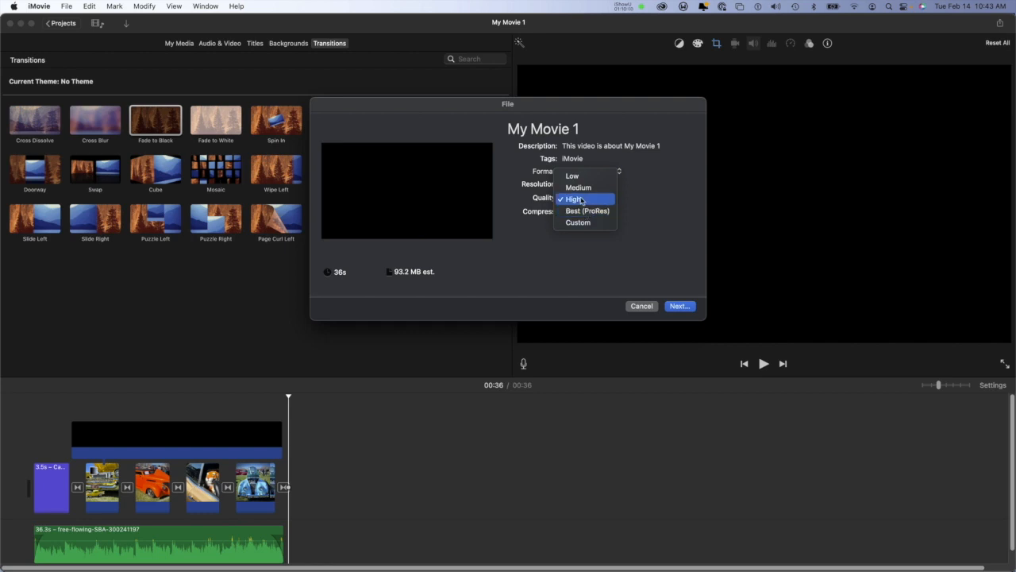
left_click(581, 200)
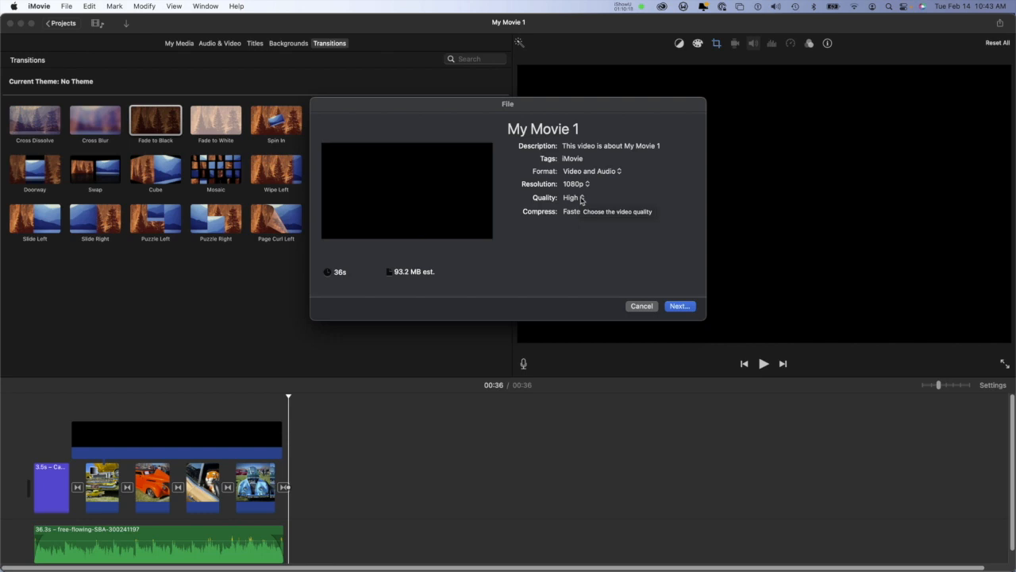
left_click(581, 200)
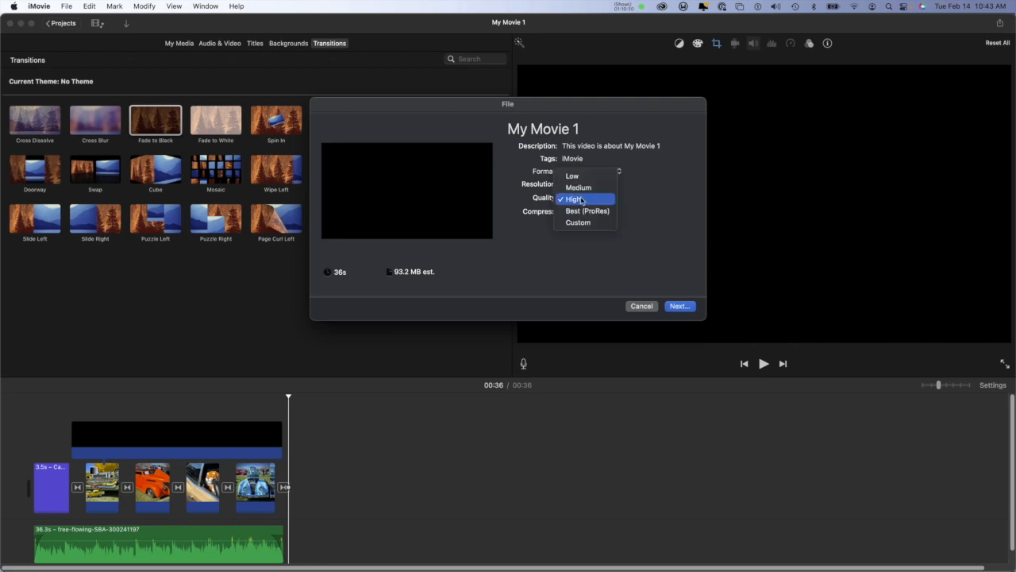
left_click(581, 212)
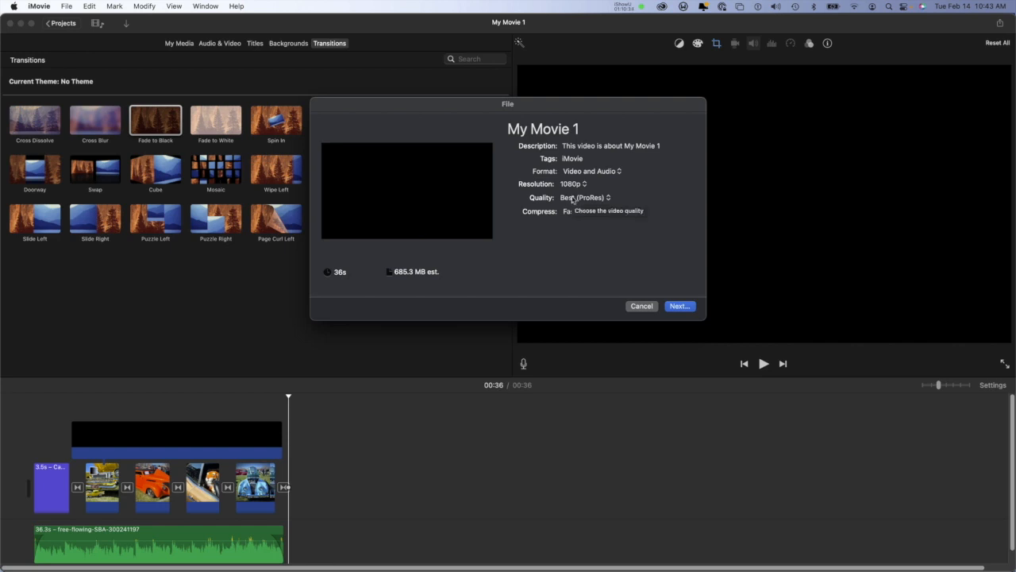
left_click(584, 198)
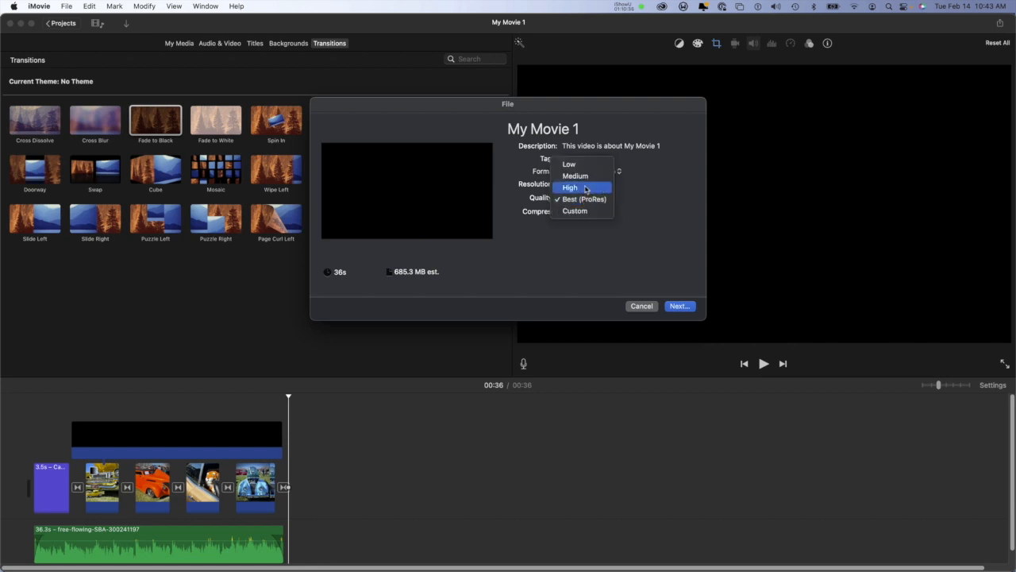
left_click(586, 190)
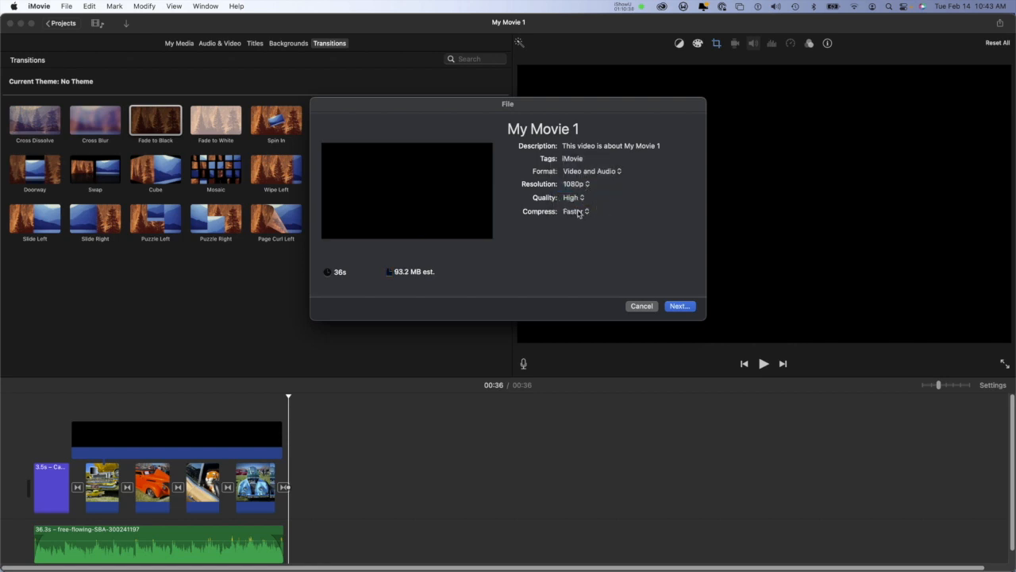
Step: Set the export compression to Better Quality and save the movie file as My Movie 1 on the Desktop
left_click(582, 212)
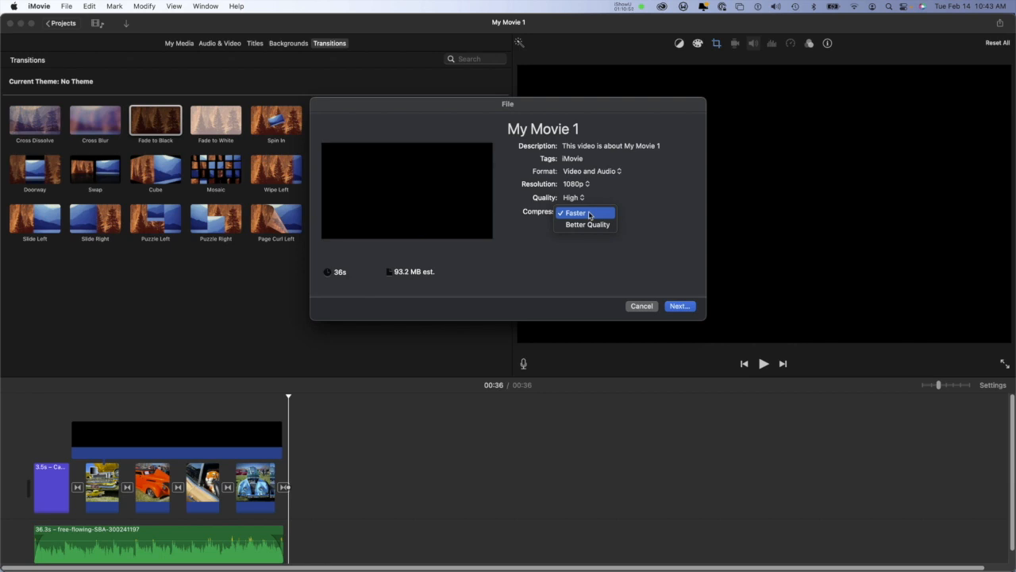
left_click(591, 228)
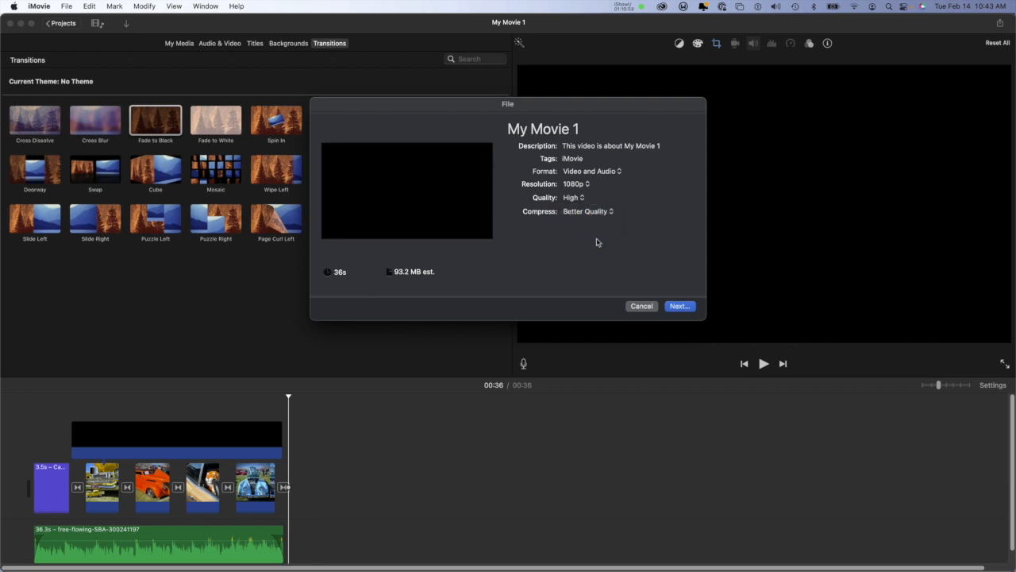
left_click(685, 307)
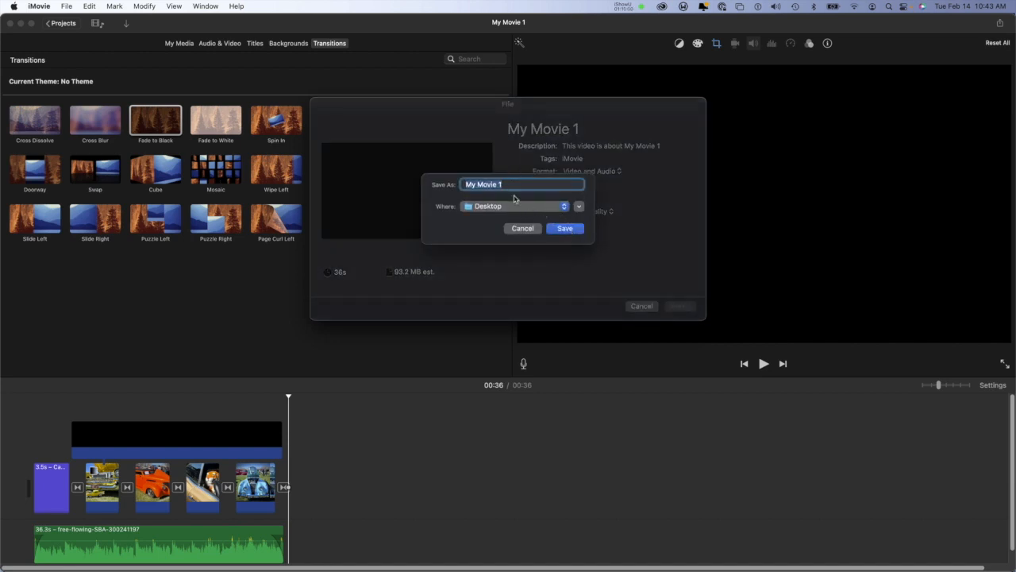
left_click(517, 207)
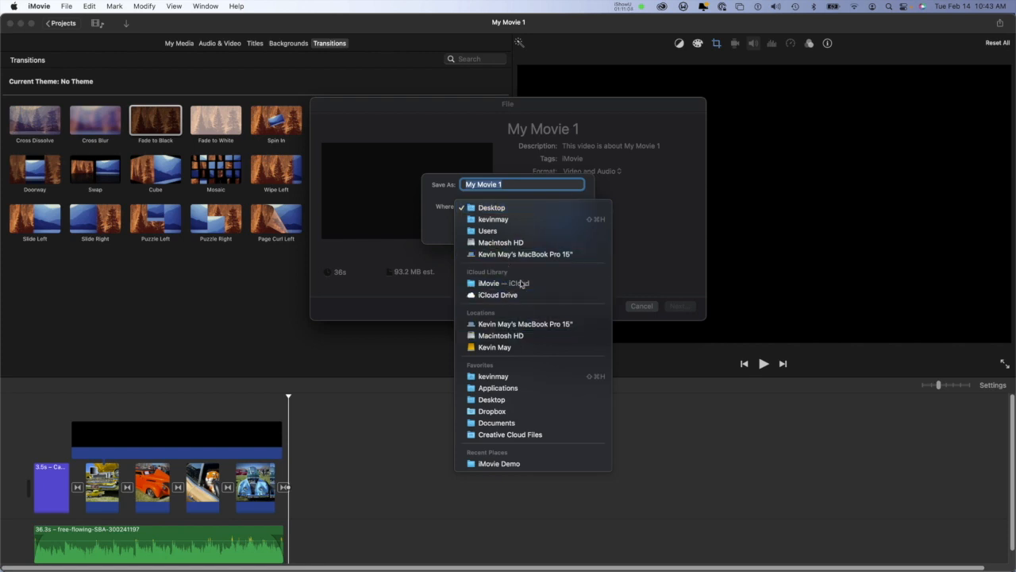
left_click(530, 208)
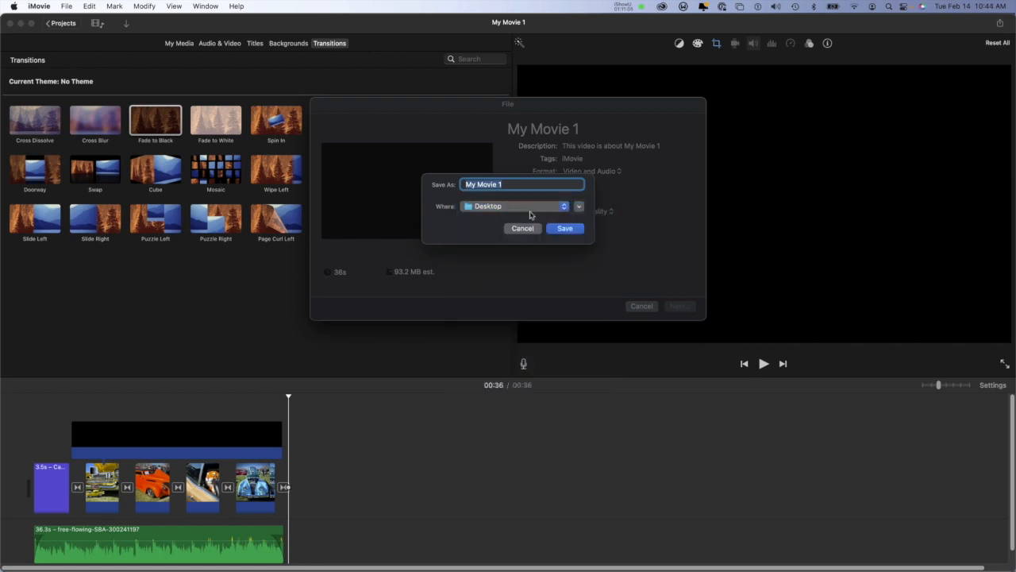
left_click(570, 231)
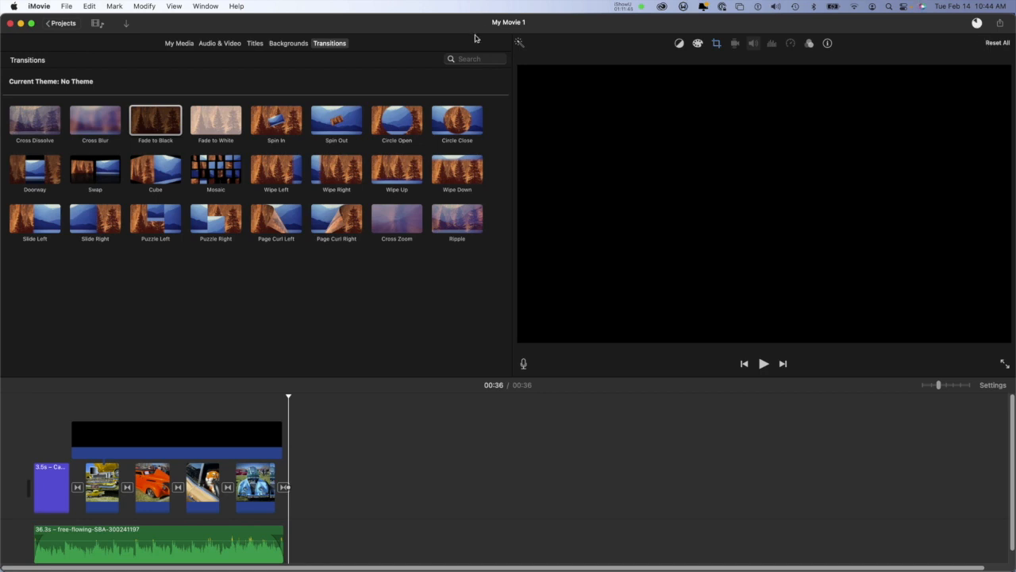
Step: Show the project's media and look over the filter choices for its clips
left_click(181, 45)
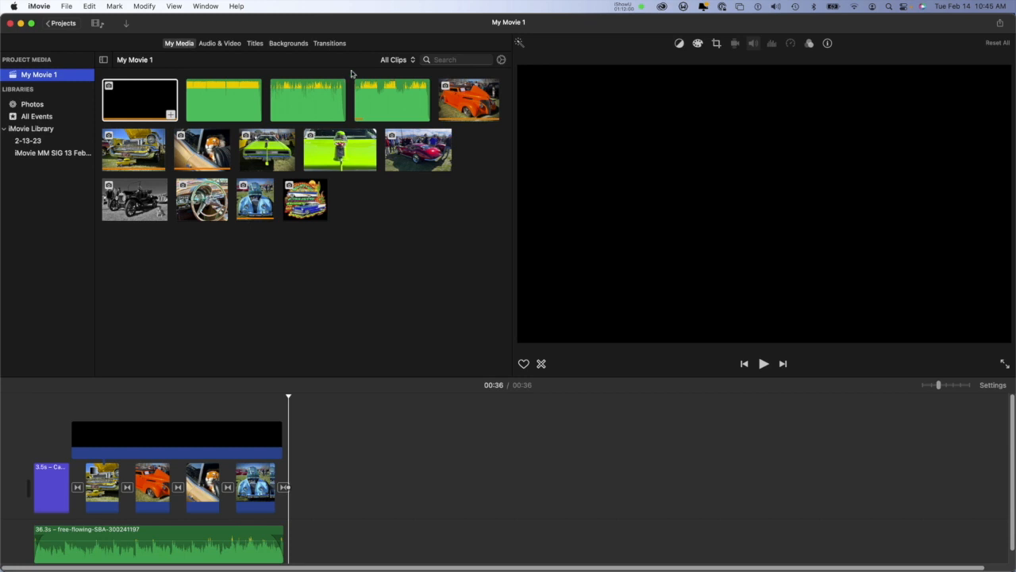
left_click(397, 60)
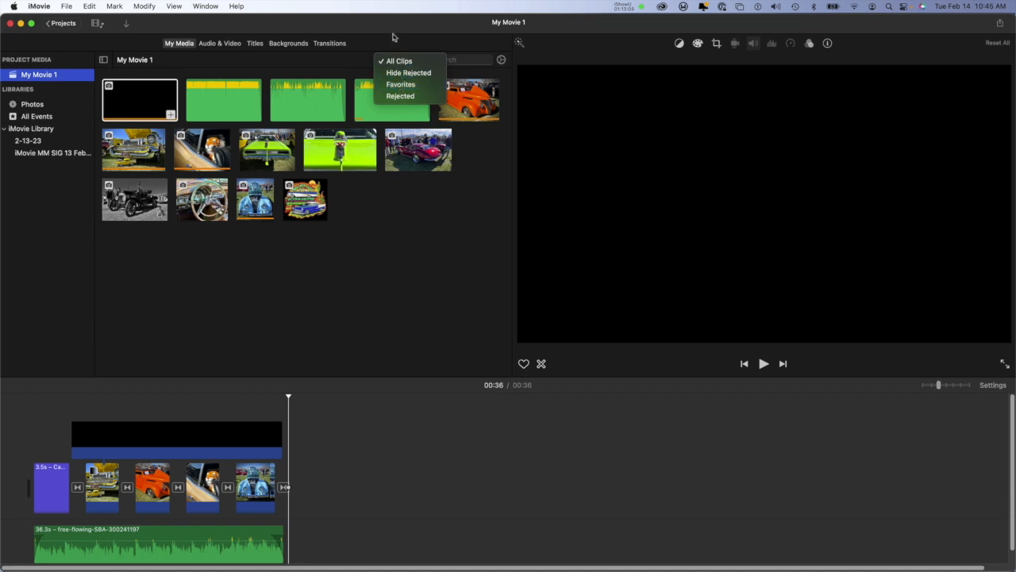
left_click(394, 37)
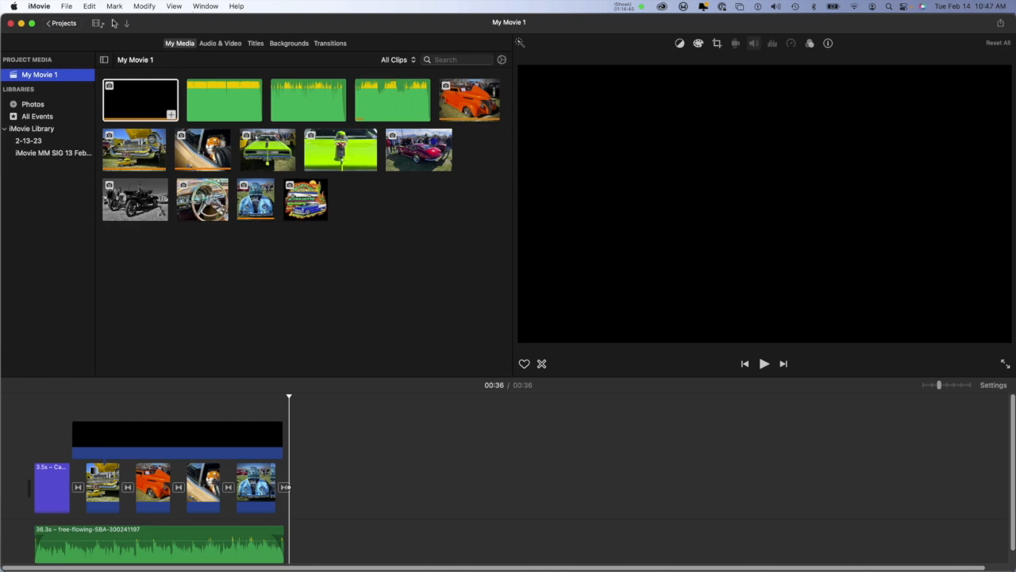
Step: Minimise the editor, preview the exported My Movie 1.mp4 from the desktop in QuickTime Player, and close it
left_click(21, 24)
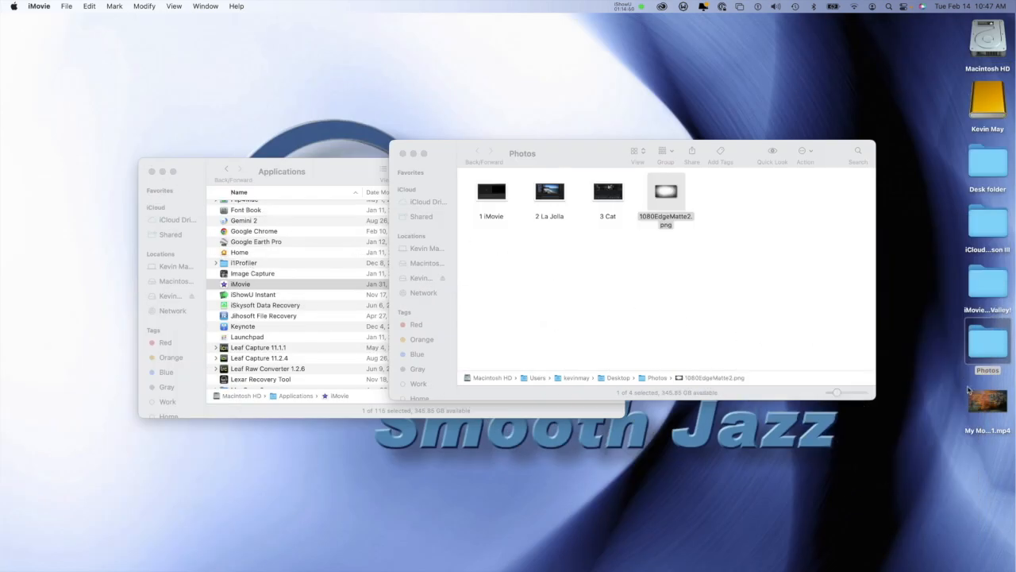
left_click(983, 402)
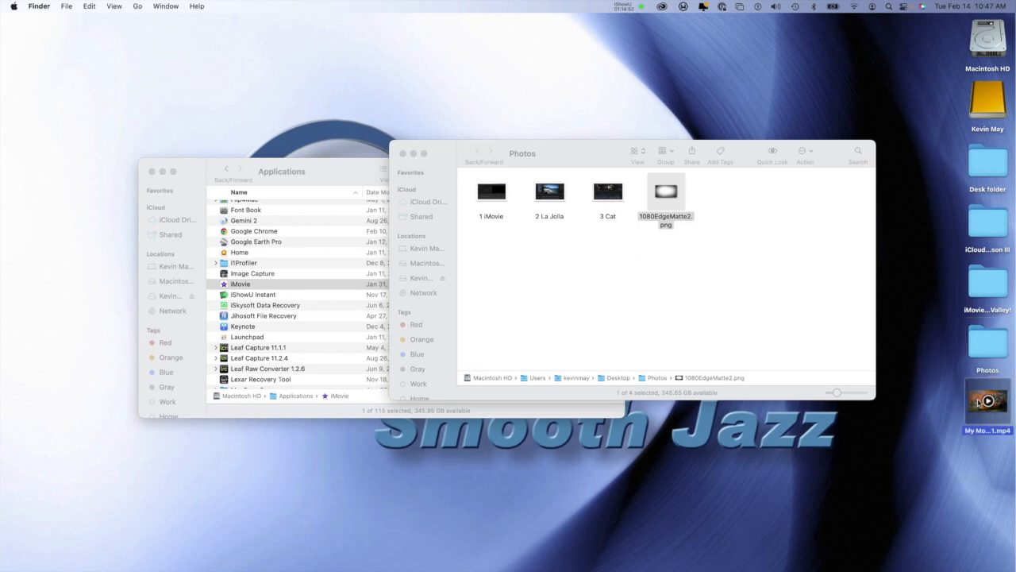
double_click(983, 402)
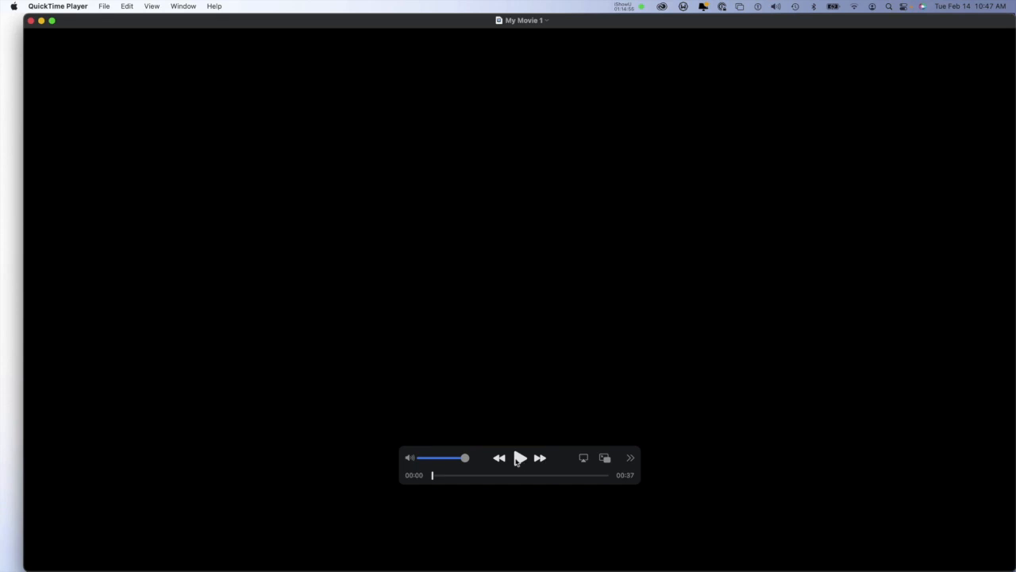
left_click(519, 458)
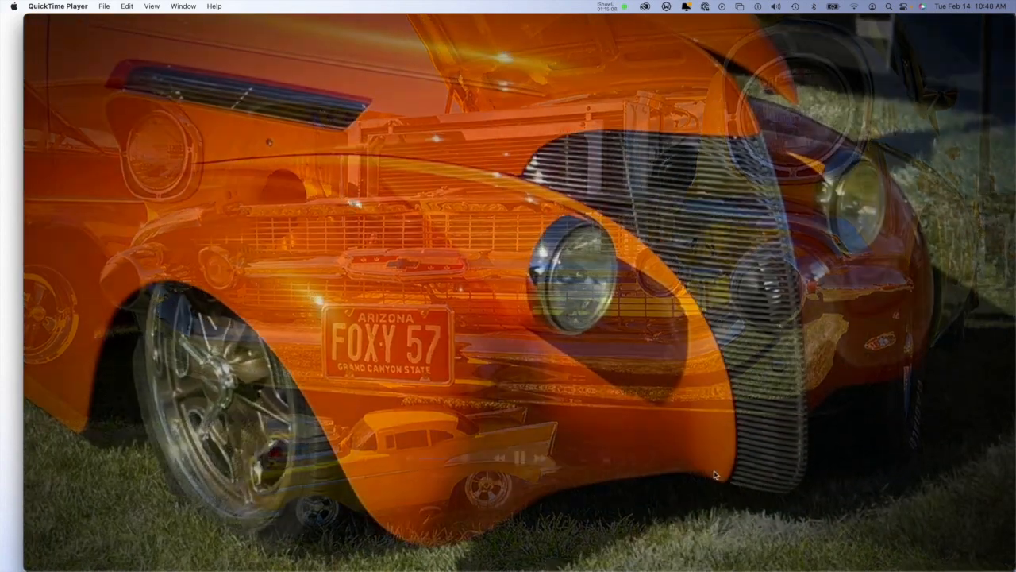
left_click(518, 458)
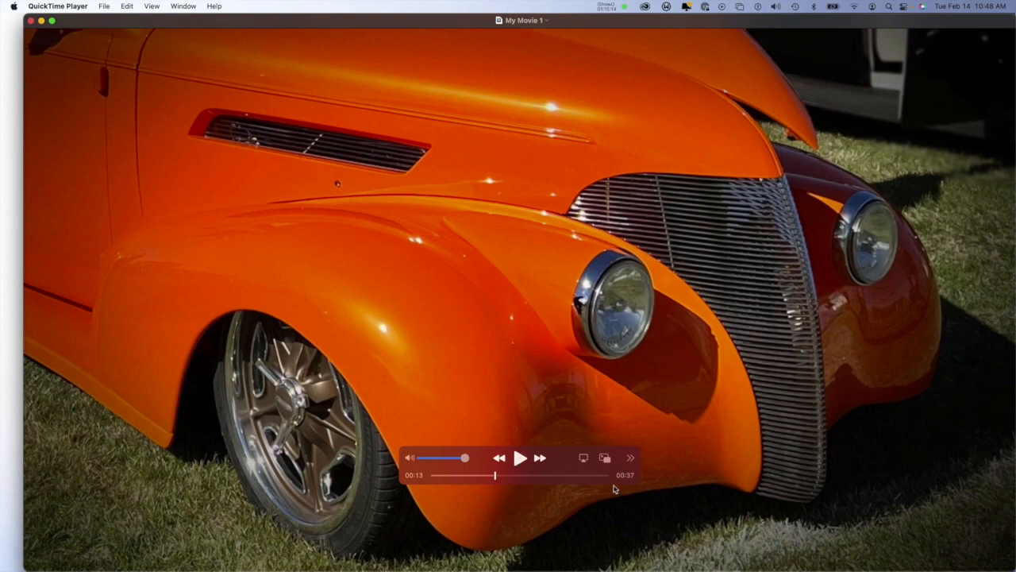
key("super+w")
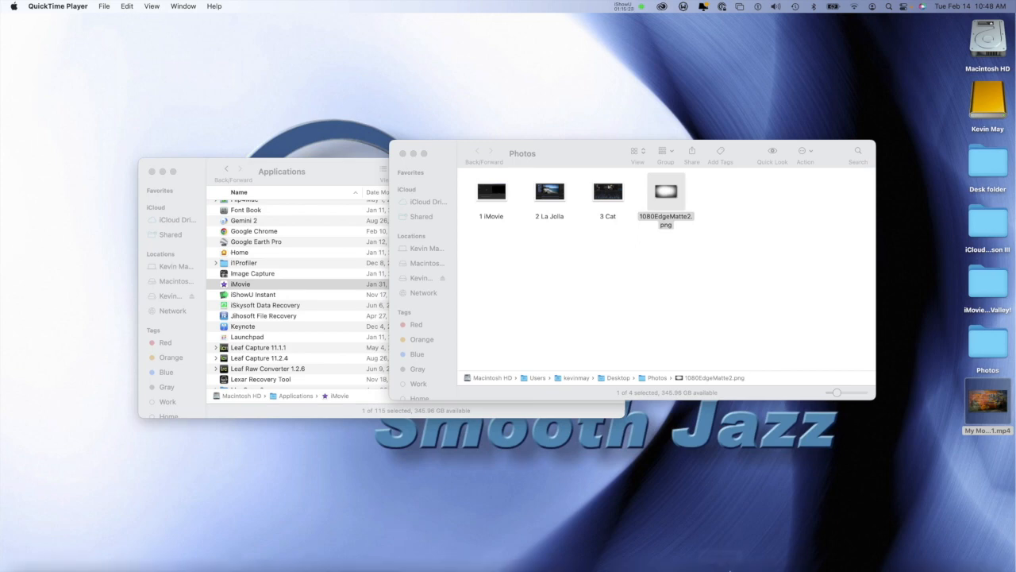
Step: Switch back to iMovie and browse for media to import in the Video Folder inside the Desktop's iMovieGreen Valley! folder
mouse_move(718, 569)
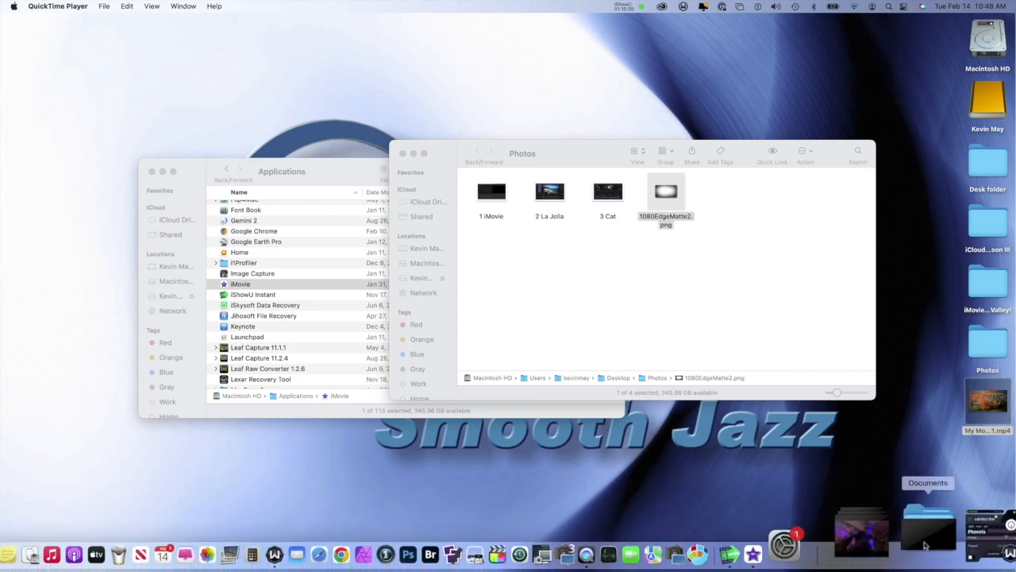
left_click(967, 529)
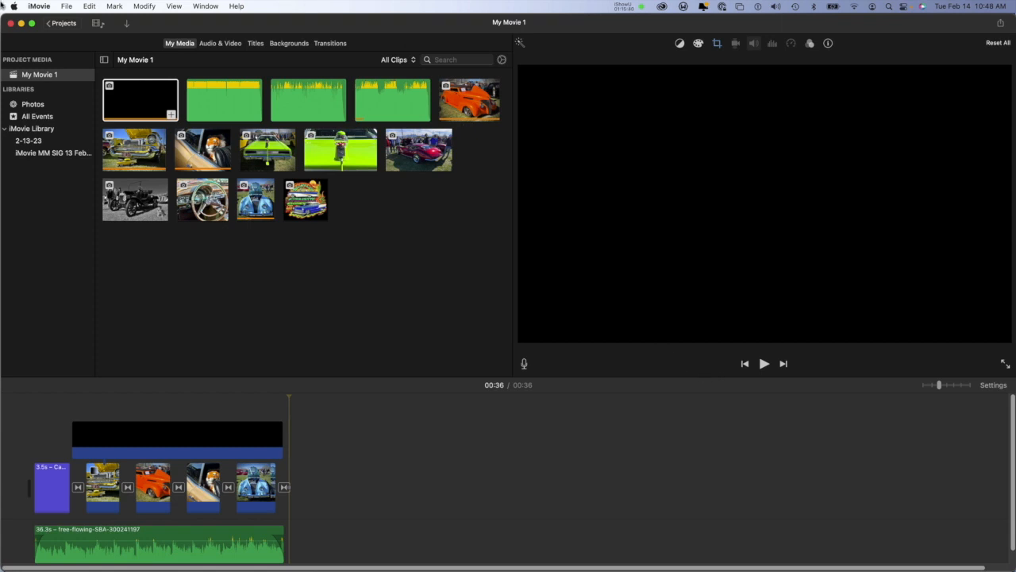
left_click(126, 23)
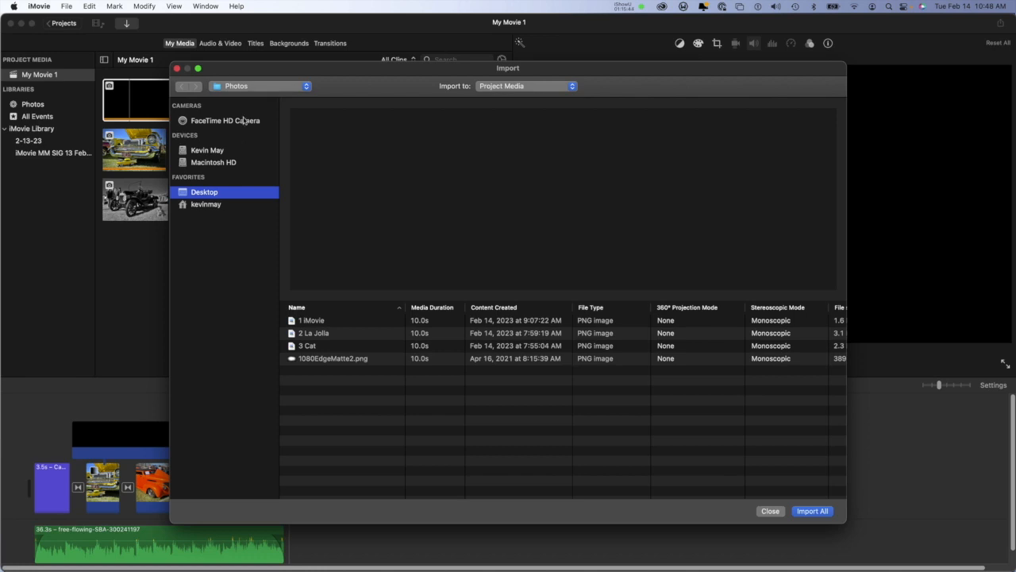
left_click(257, 87)
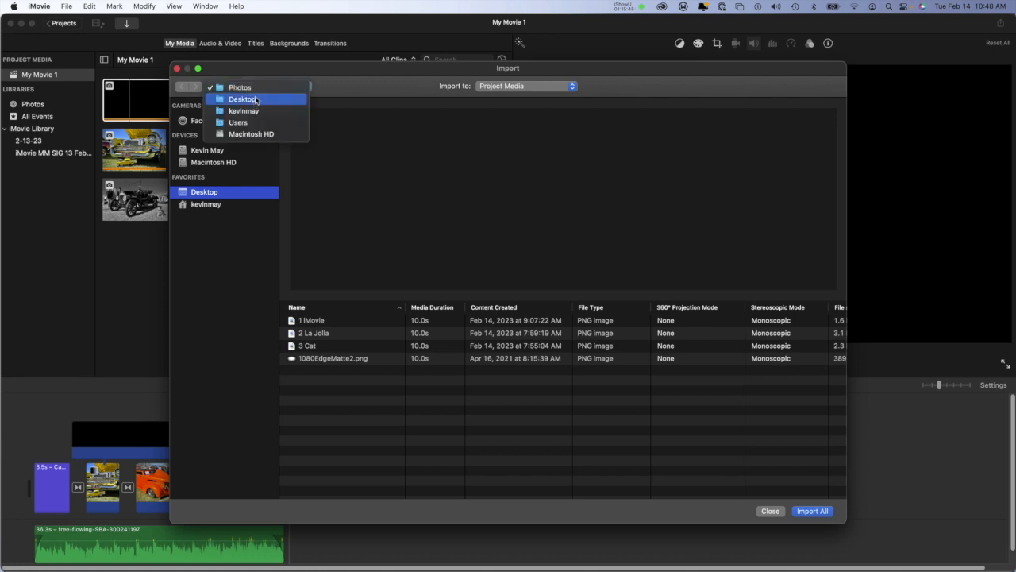
left_click(256, 99)
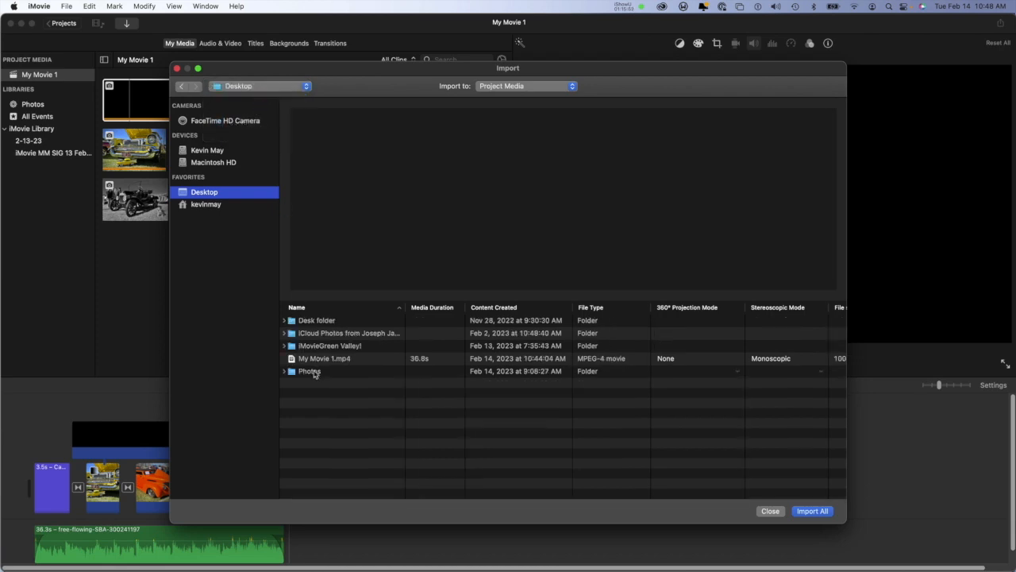
left_click(320, 349)
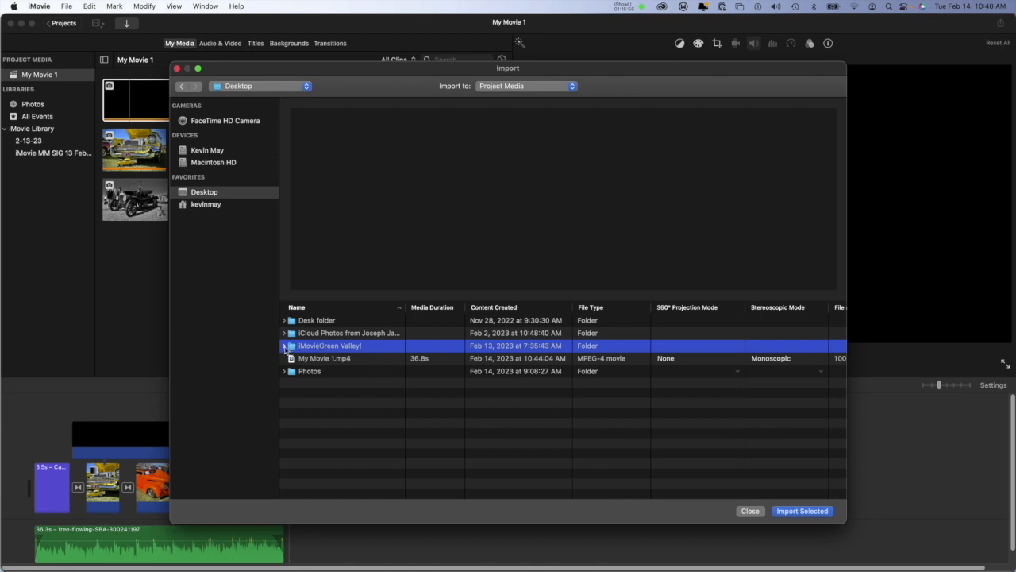
left_click(285, 346)
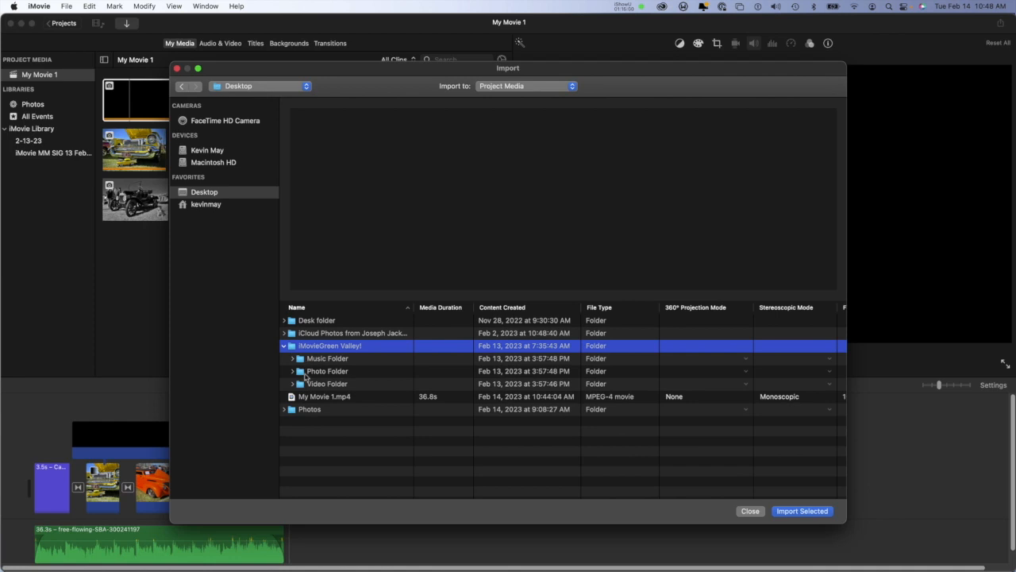
left_click(306, 385)
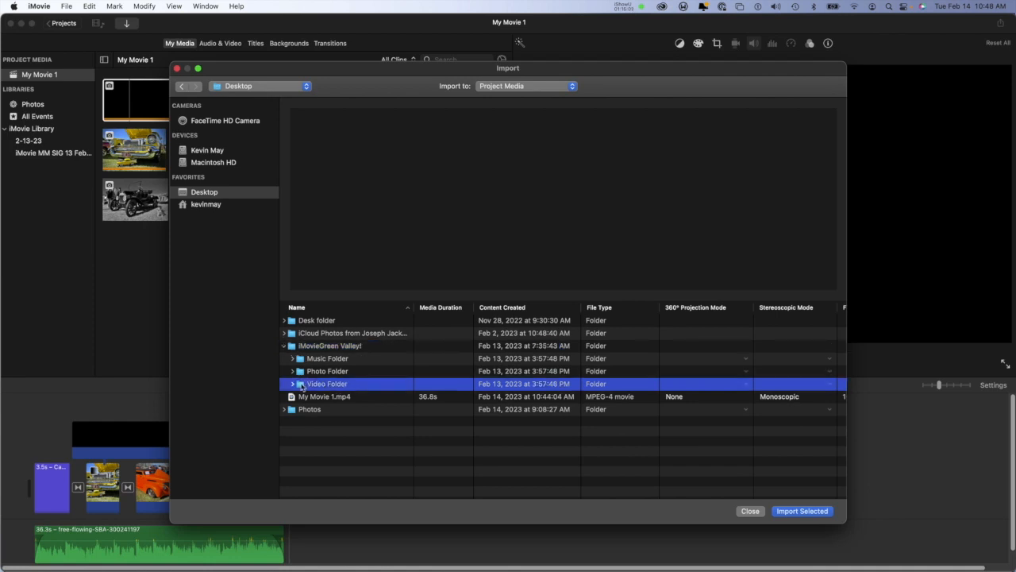
double_click(301, 384)
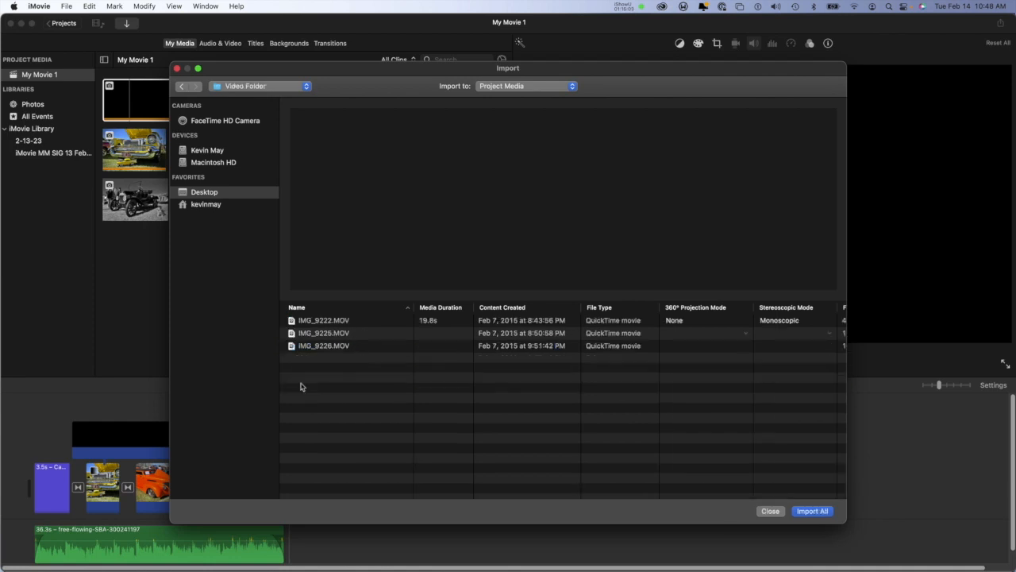
Step: Import IMG_9222.MOV, IMG_9225.MOV and IMG_9226.MOV into the project media
left_click(325, 321)
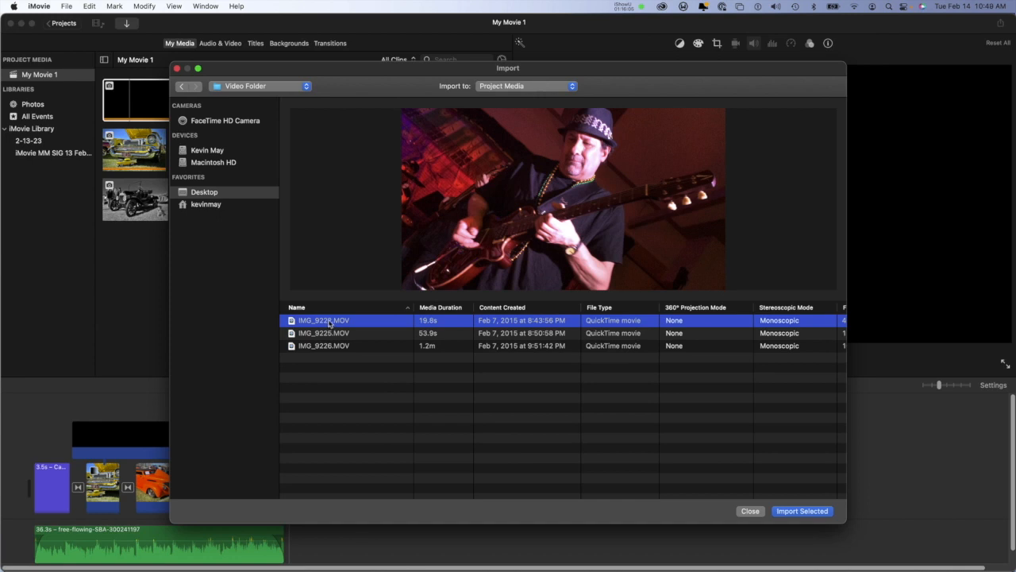
left_click(333, 347, "shift")
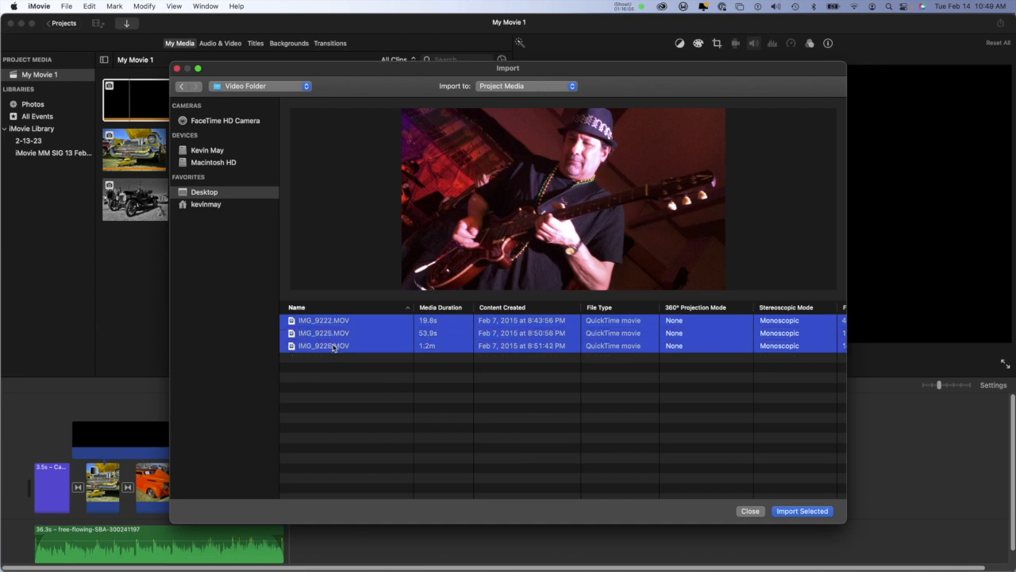
left_click(811, 510)
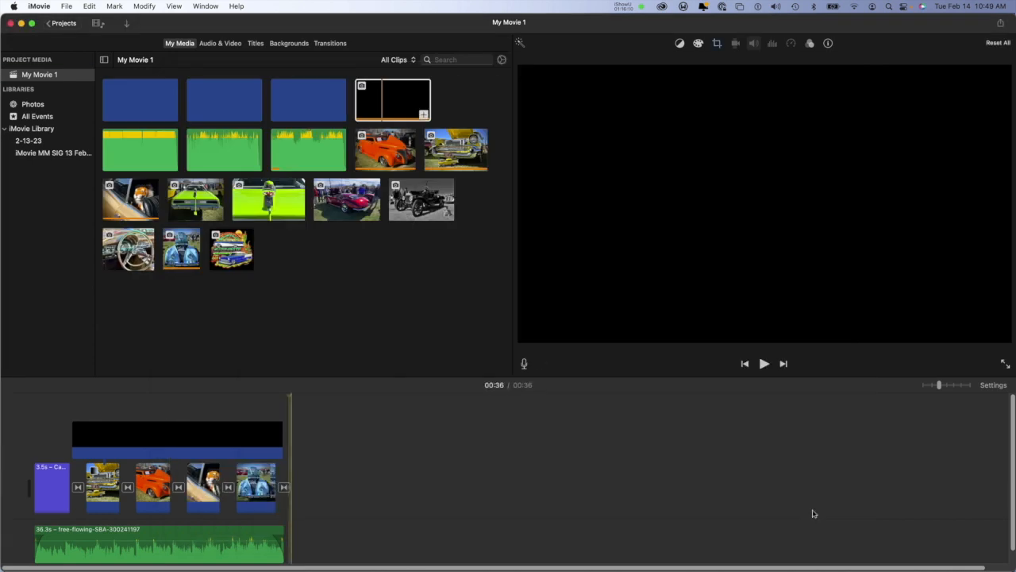
Step: Delete the transition at the very end of the movie, after the blue car photo
left_click(150, 101)
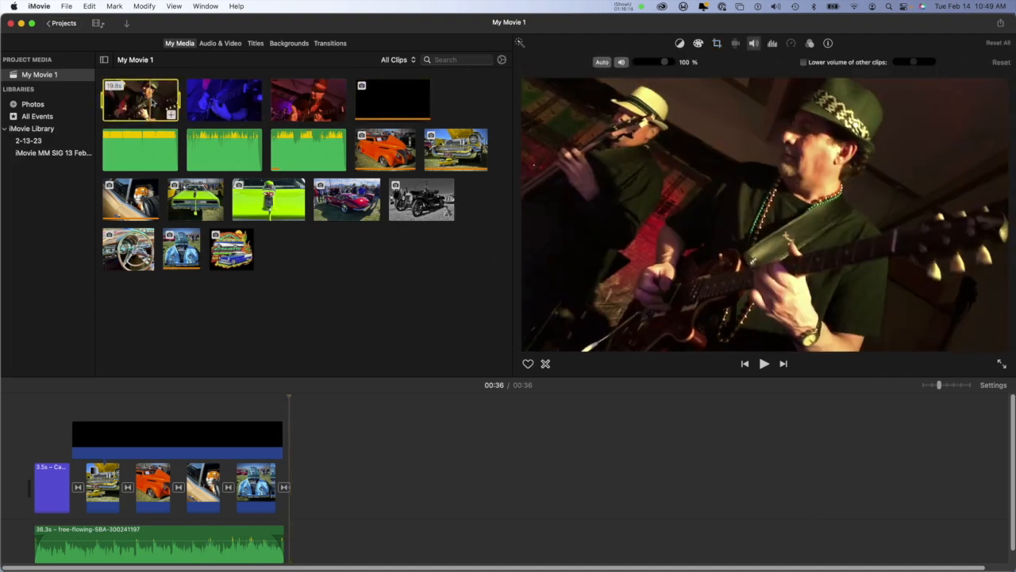
left_click(322, 427)
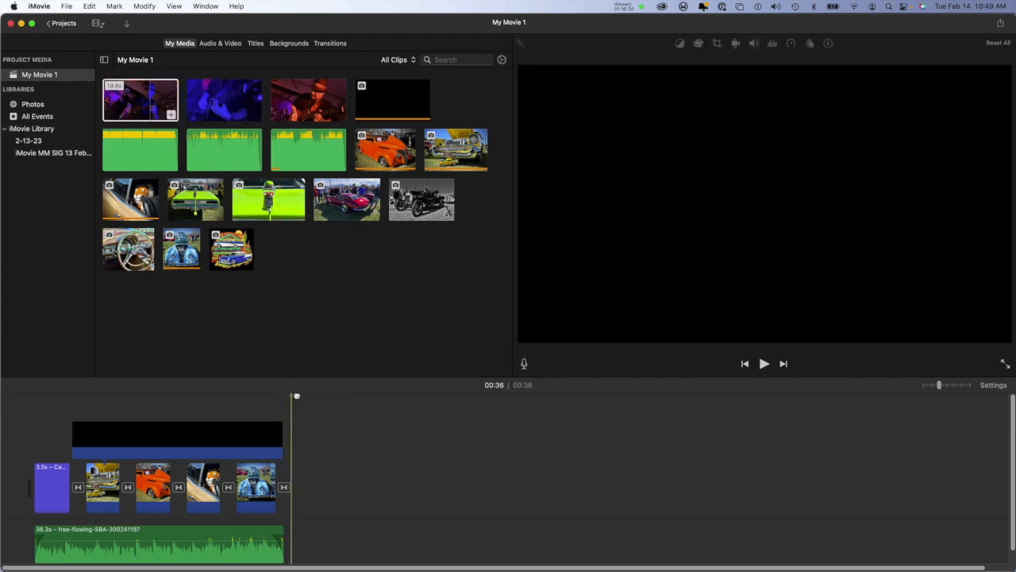
left_click(285, 488)
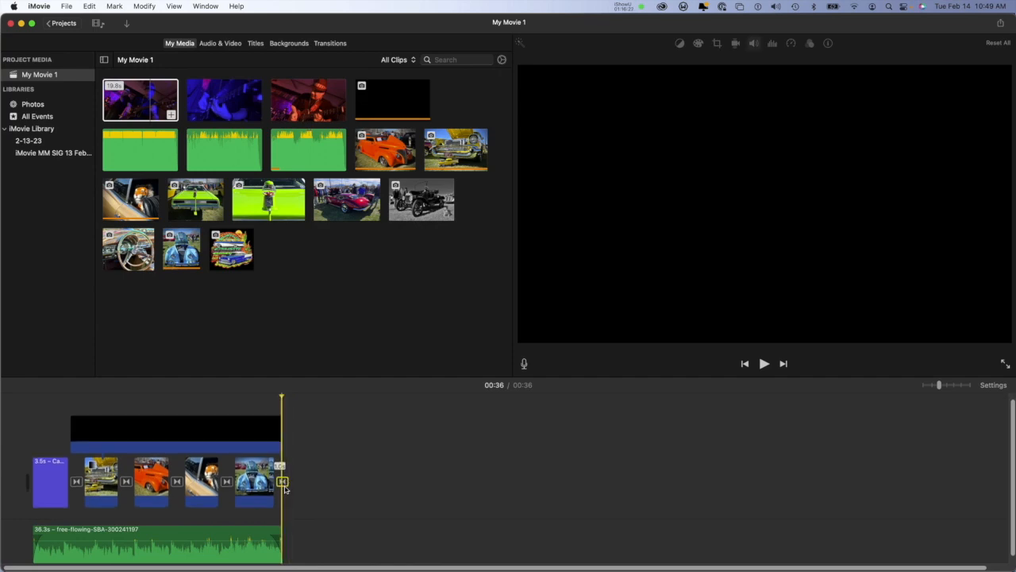
key("Delete")
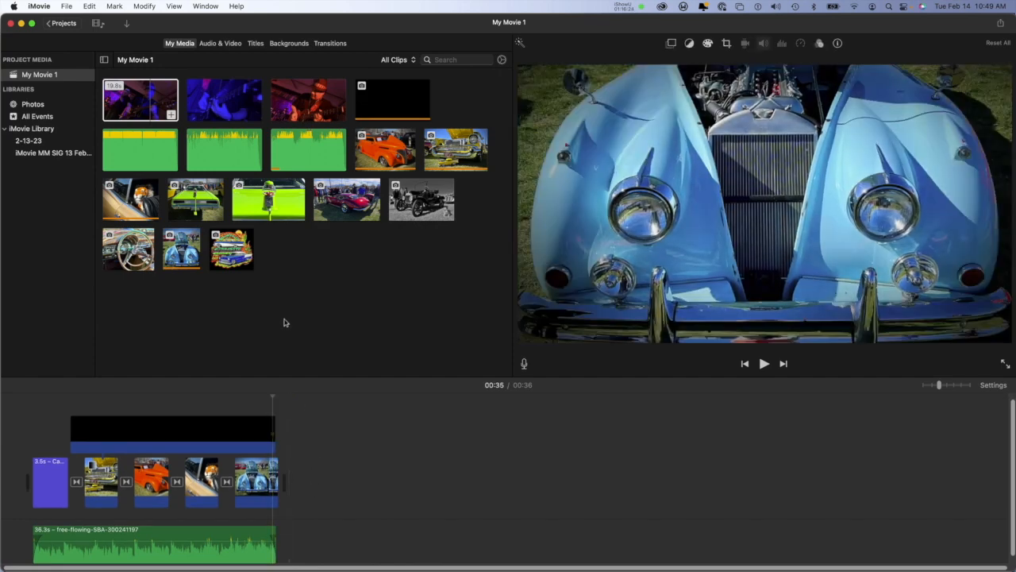
Step: Append the three imported guitarist videos to the end of the movie in the timeline
left_click(297, 110, "shift")
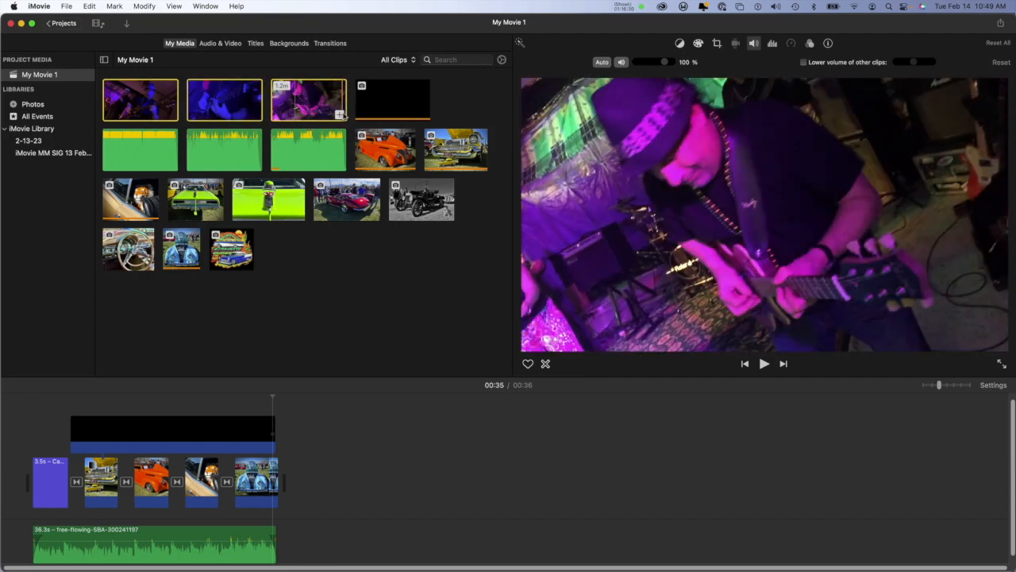
key("e")
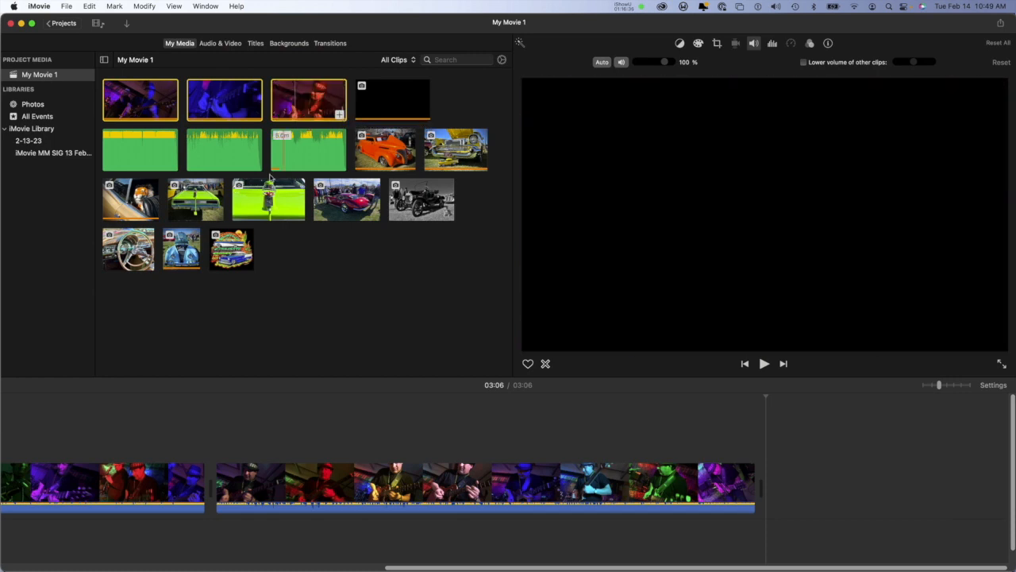
left_click(908, 433)
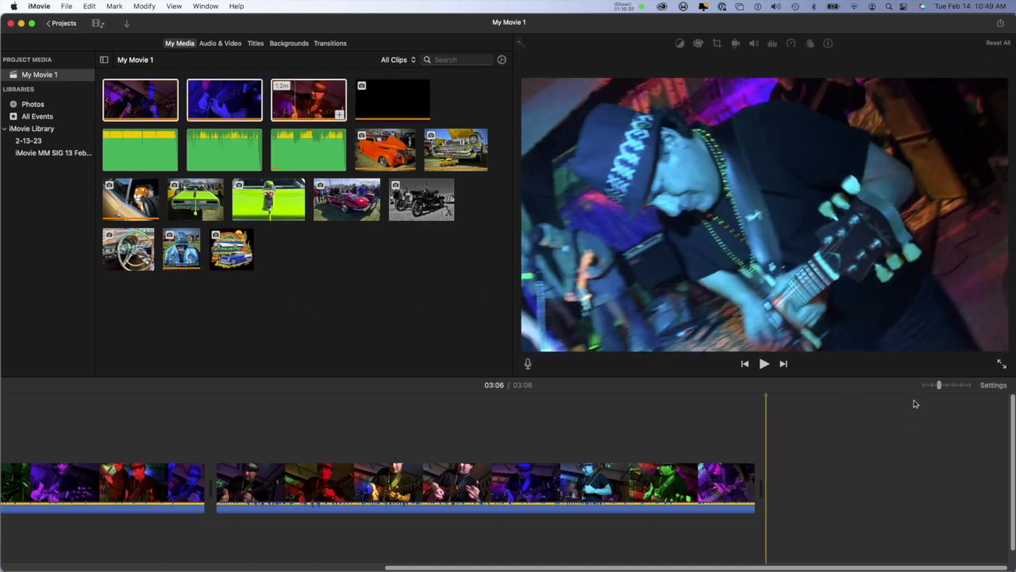
mouse_move(940, 385)
left_mouse_down()
mouse_move(923, 383)
mouse_move(932, 386)
left_mouse_up()
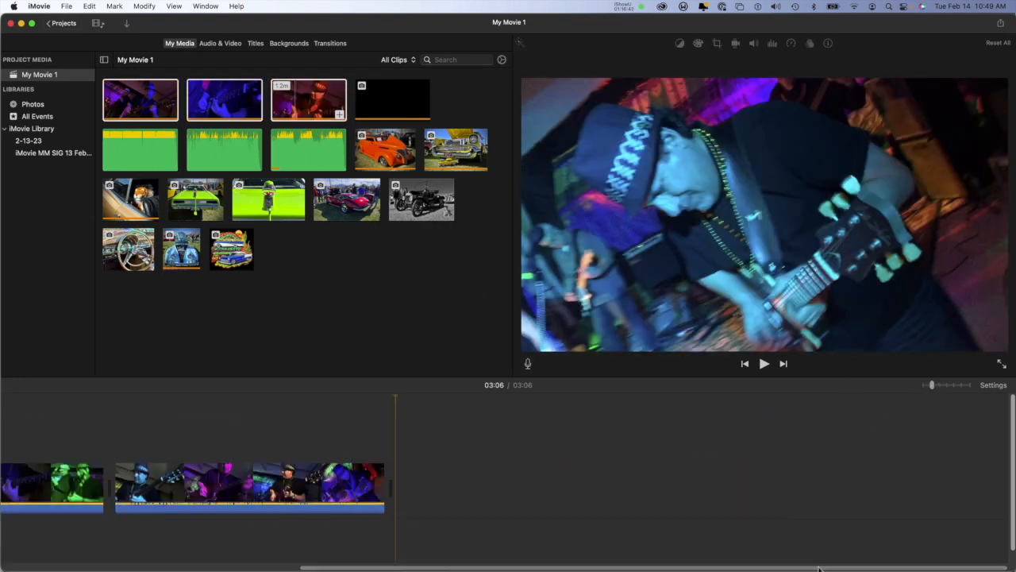
Step: Play the movie from the start of the first guitarist video and across the cut into the second video
left_click_drag(818, 569, 710, 569)
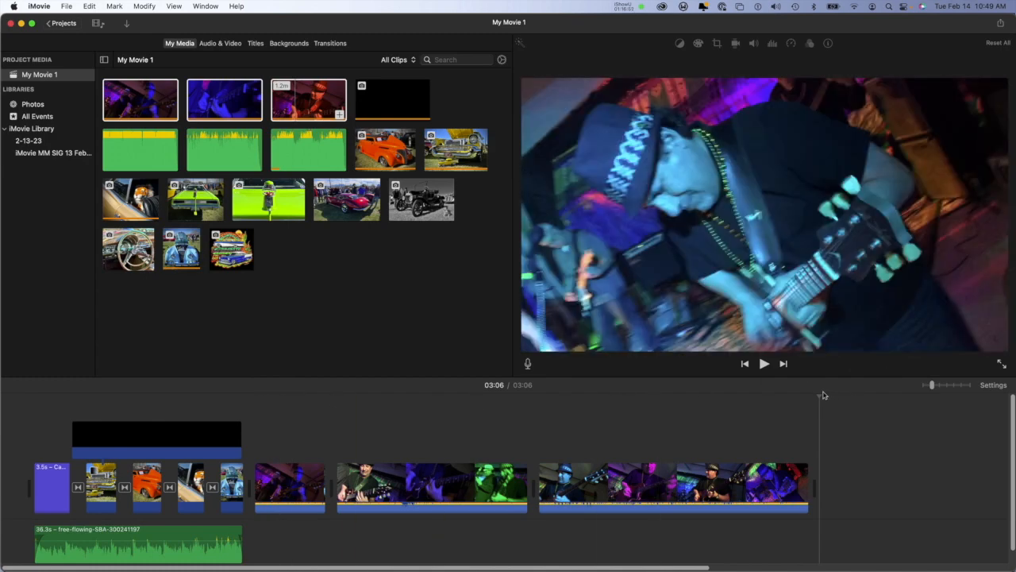
left_click_drag(819, 396, 248, 431)
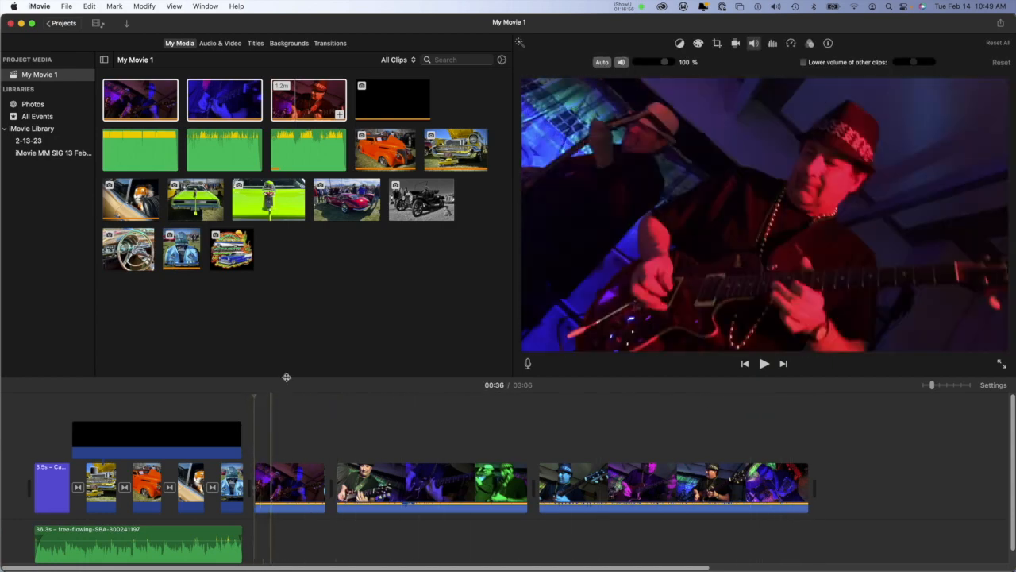
left_click(764, 364)
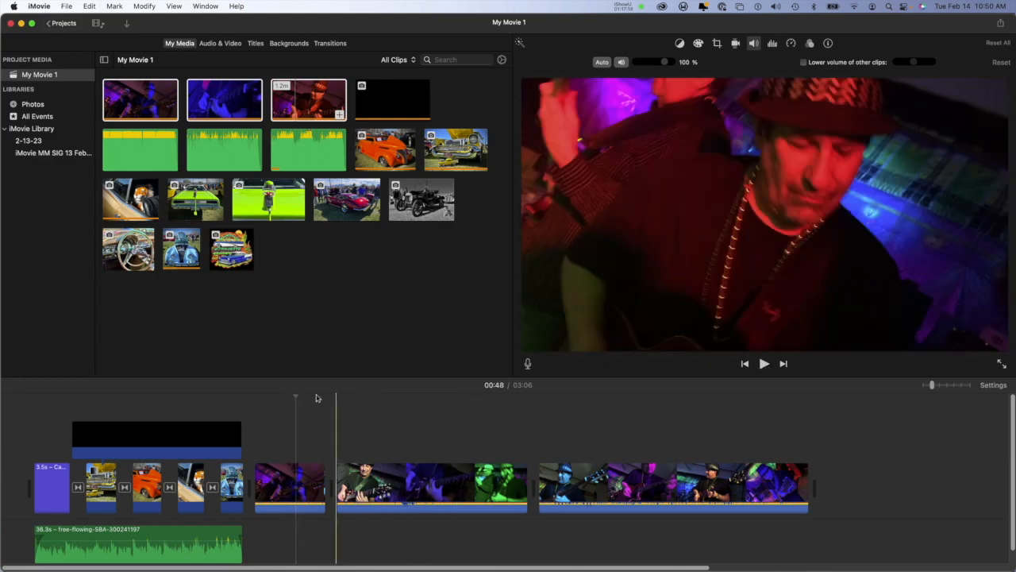
left_click_drag(294, 395, 335, 395)
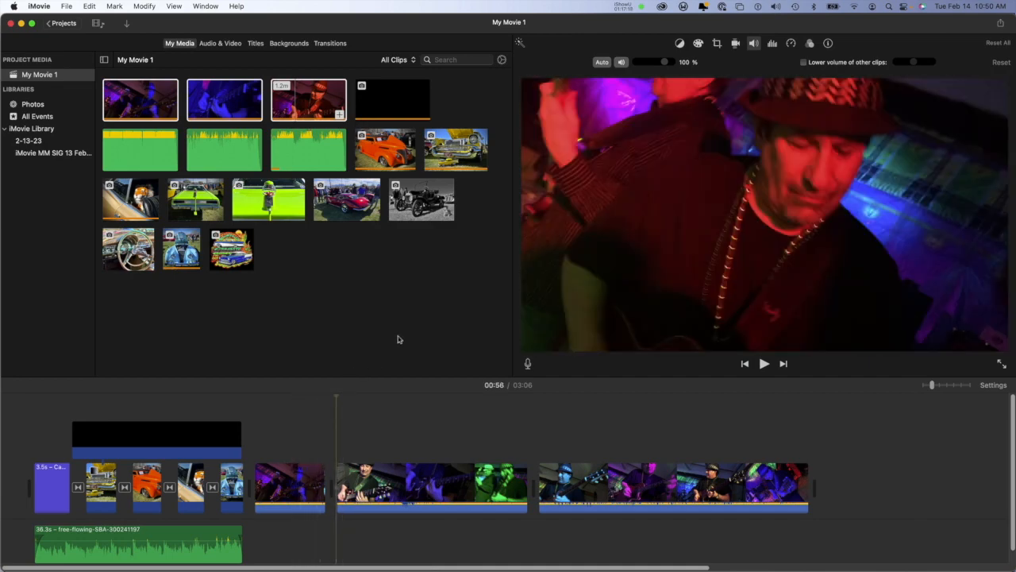
left_click(763, 364)
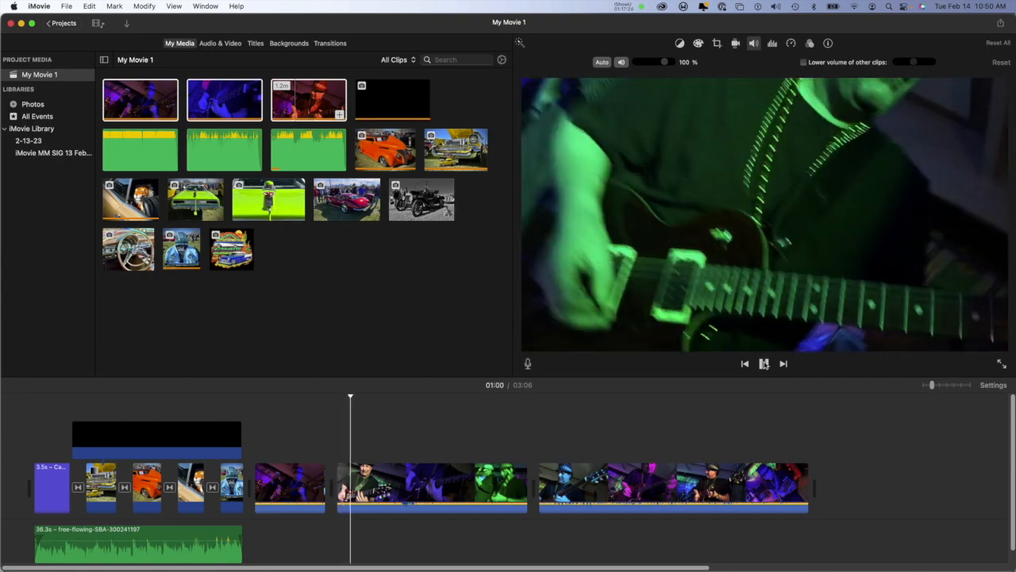
left_click(764, 364)
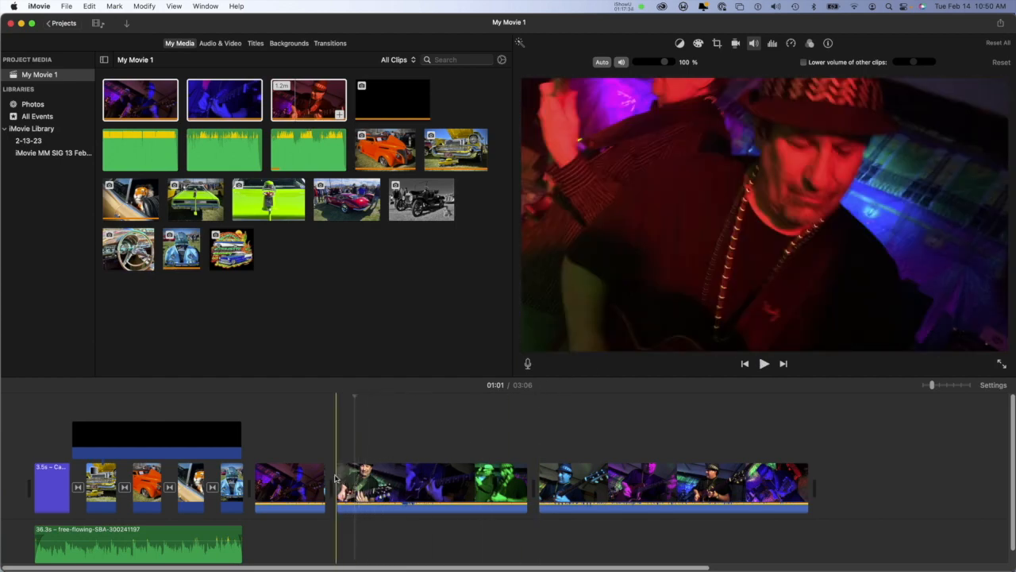
Step: Trim about 5 seconds off the start of the second guitarist video and play back the new cut
left_click_drag(336, 475, 349, 474)
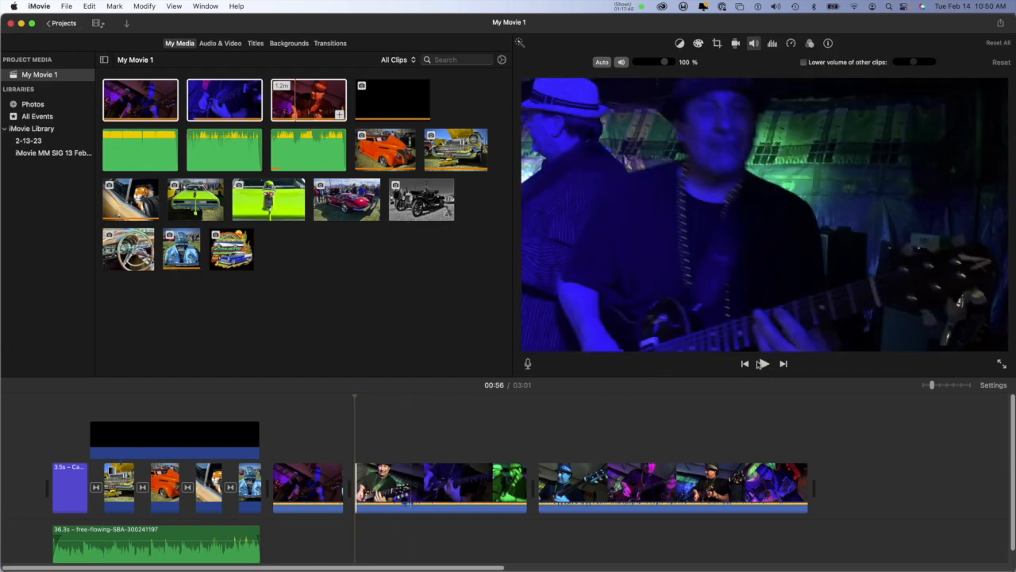
left_click(763, 364)
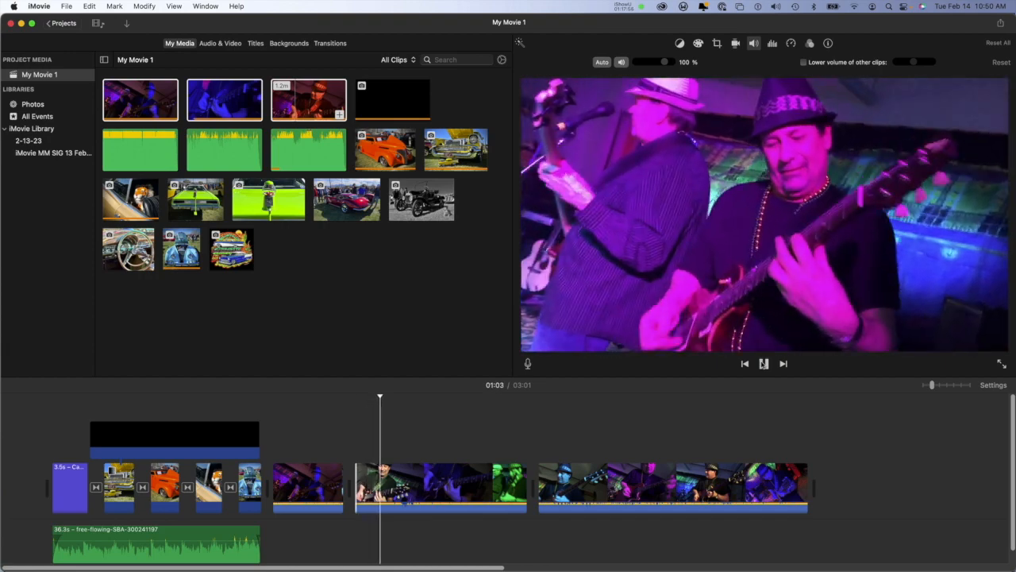
left_click(764, 364)
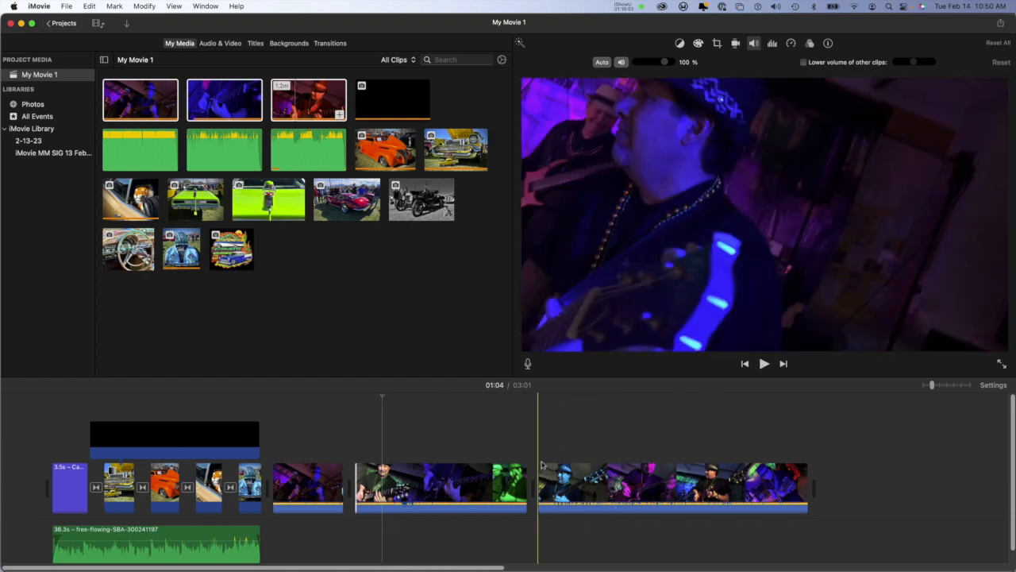
Step: Add a Cross Dissolve between the second and third guitarist videos and play back the transition
left_click(333, 44)
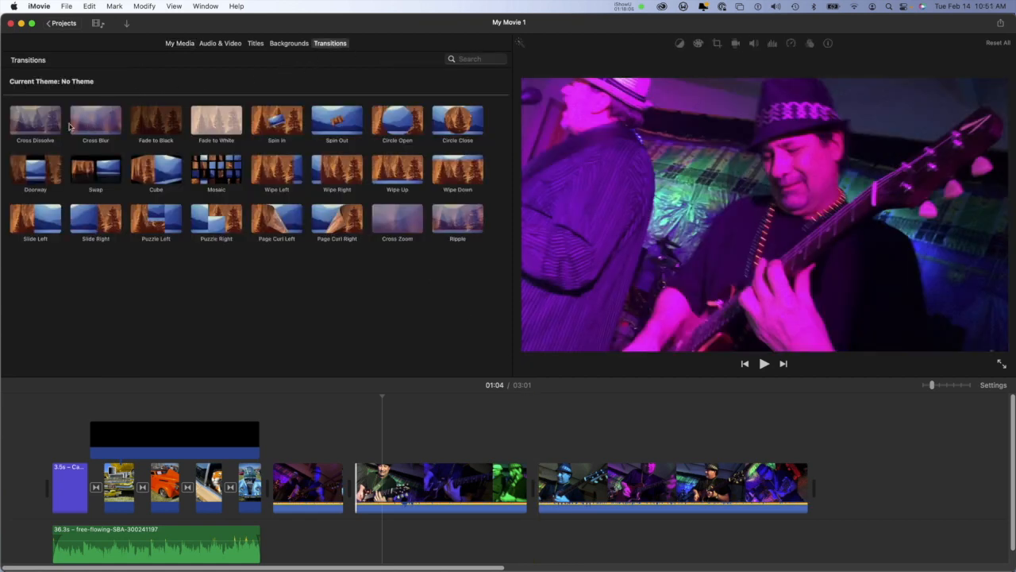
left_click_drag(20, 126, 526, 488)
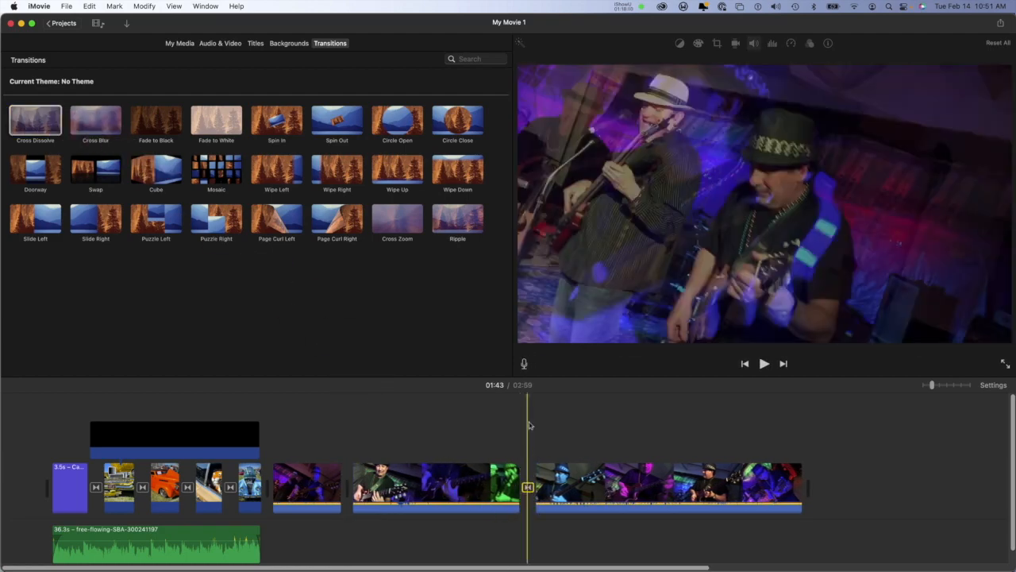
left_click_drag(527, 398, 507, 401)
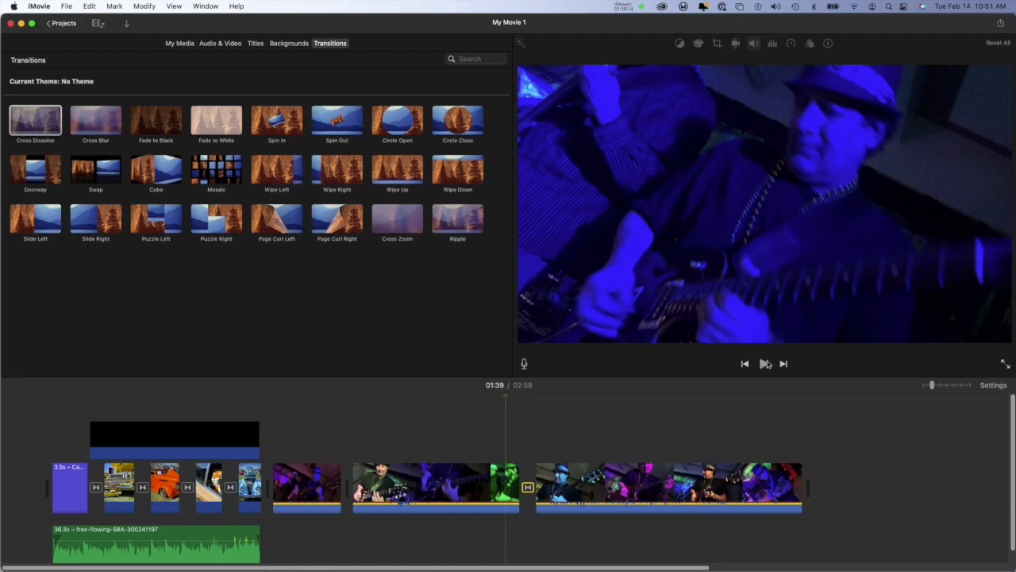
left_click(765, 364)
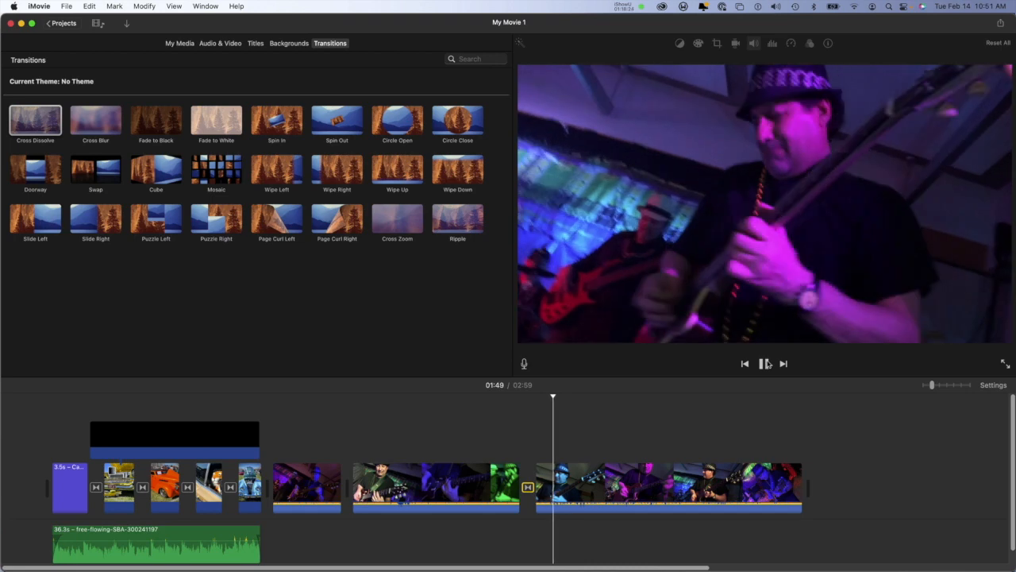
left_click(765, 364)
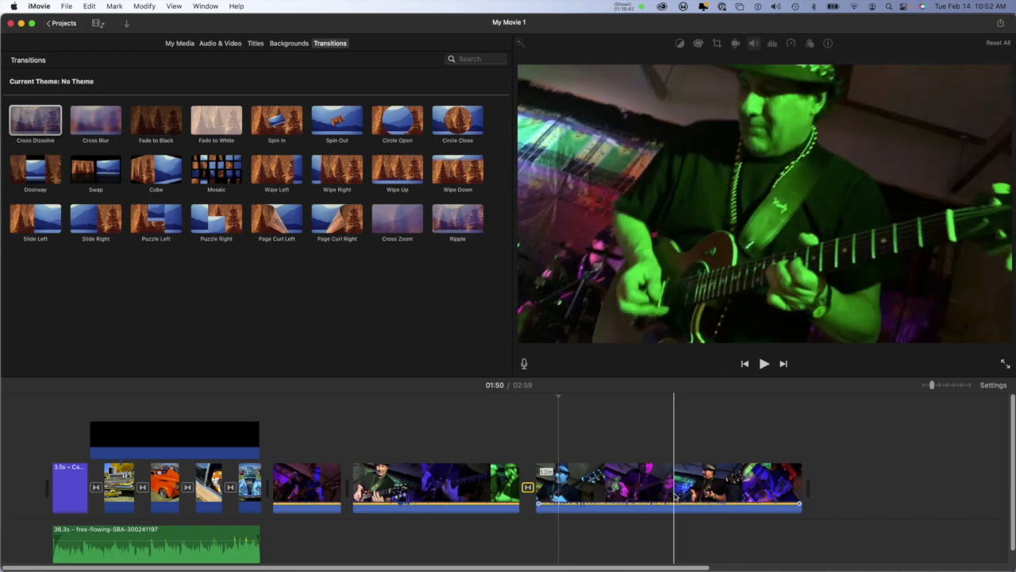
left_click(675, 496)
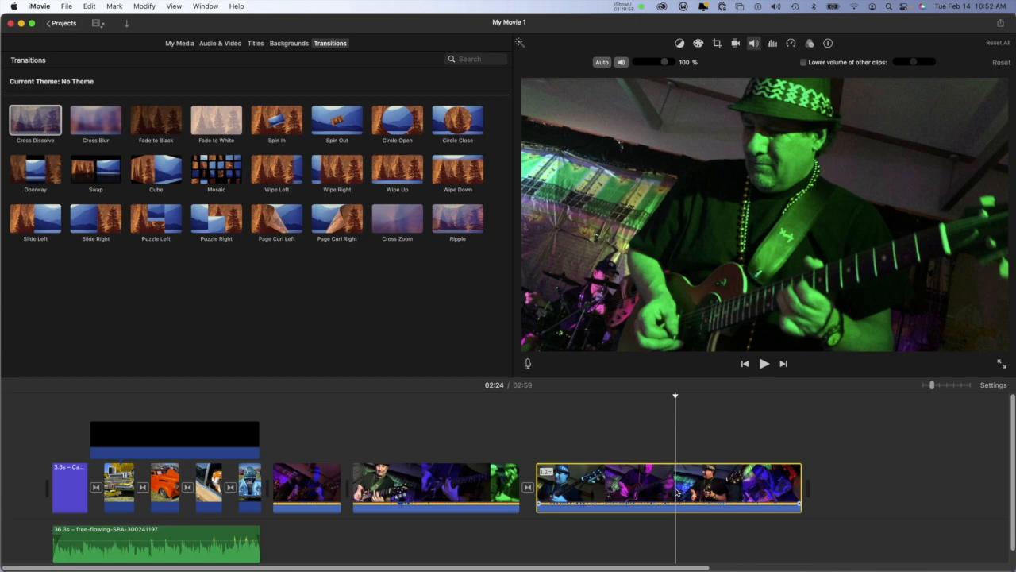
Step: Minimize iMovie, close the Photos folder window in Finder and open the iMovieGreen Valley! folder on the desktop
left_click(21, 23)
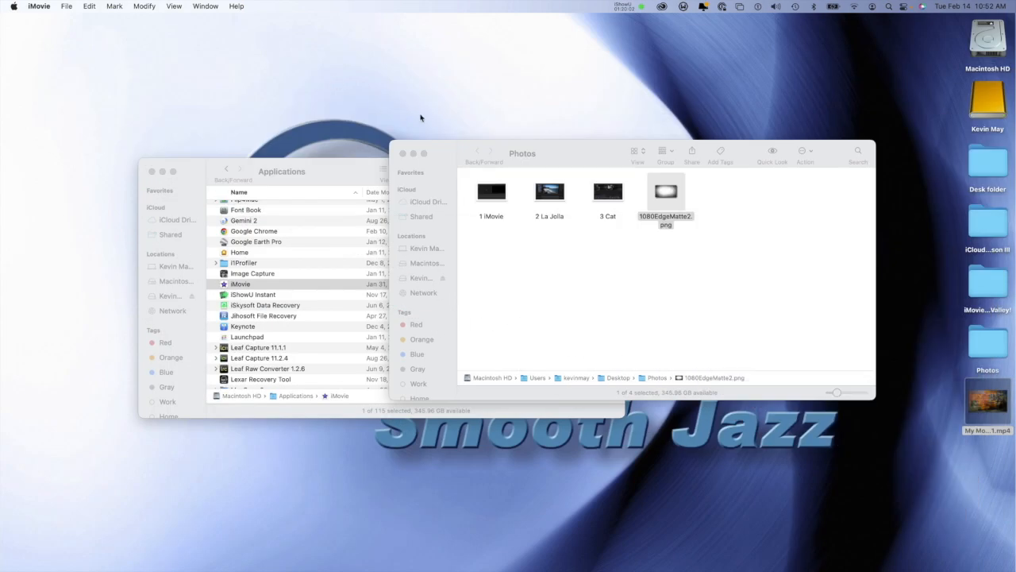
left_click(470, 151)
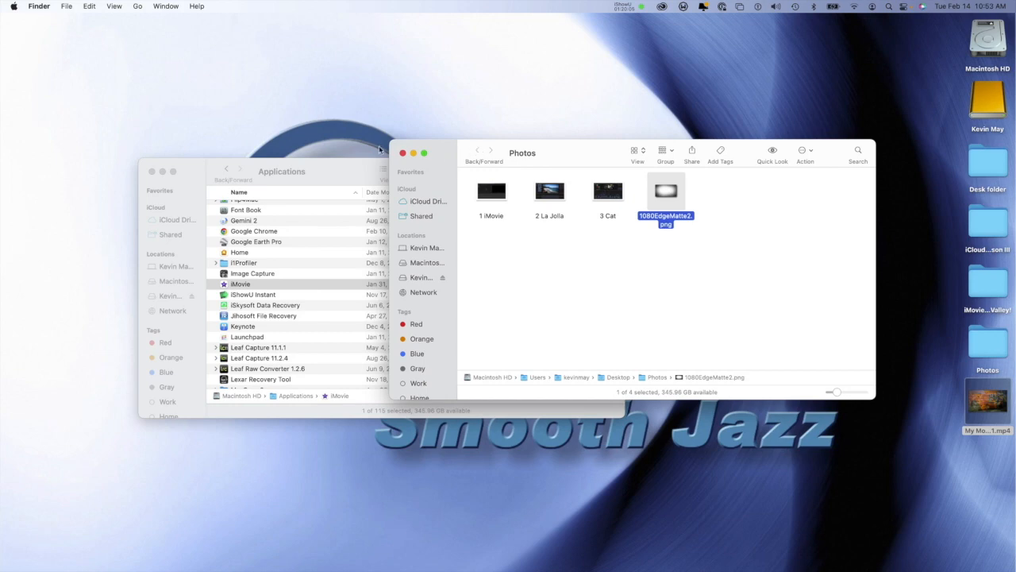
left_click(403, 152)
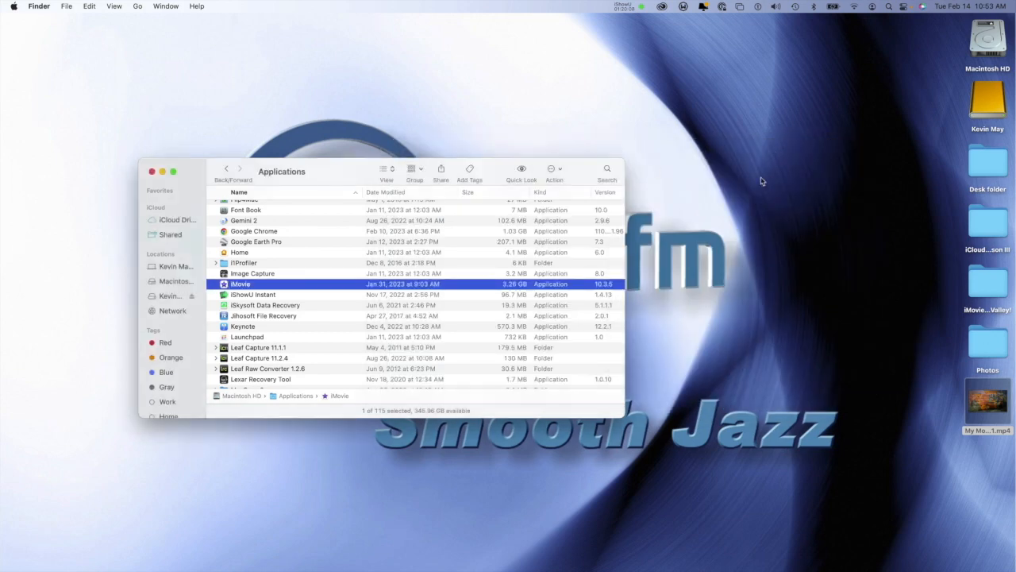
left_click(988, 285)
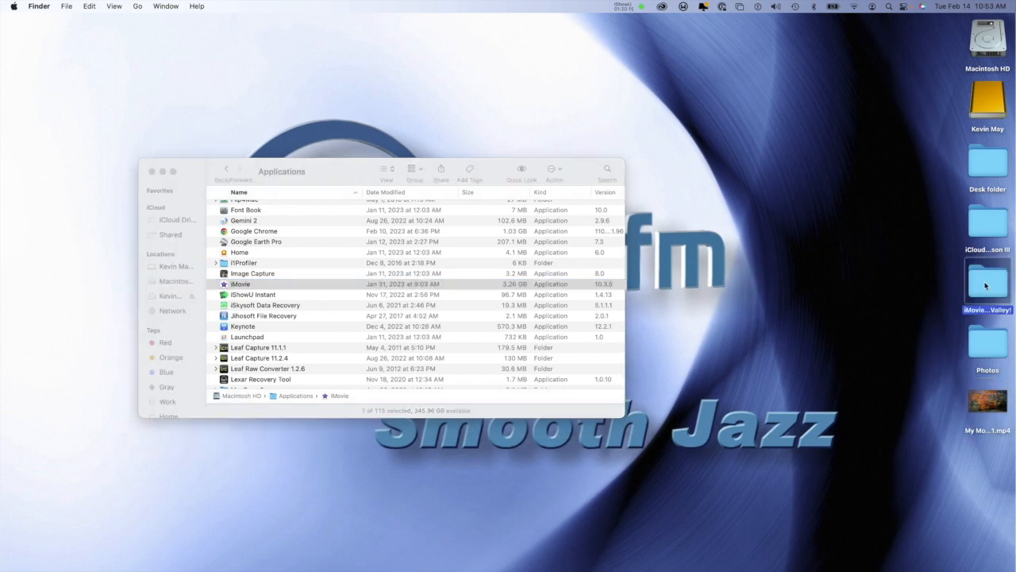
double_click(987, 284)
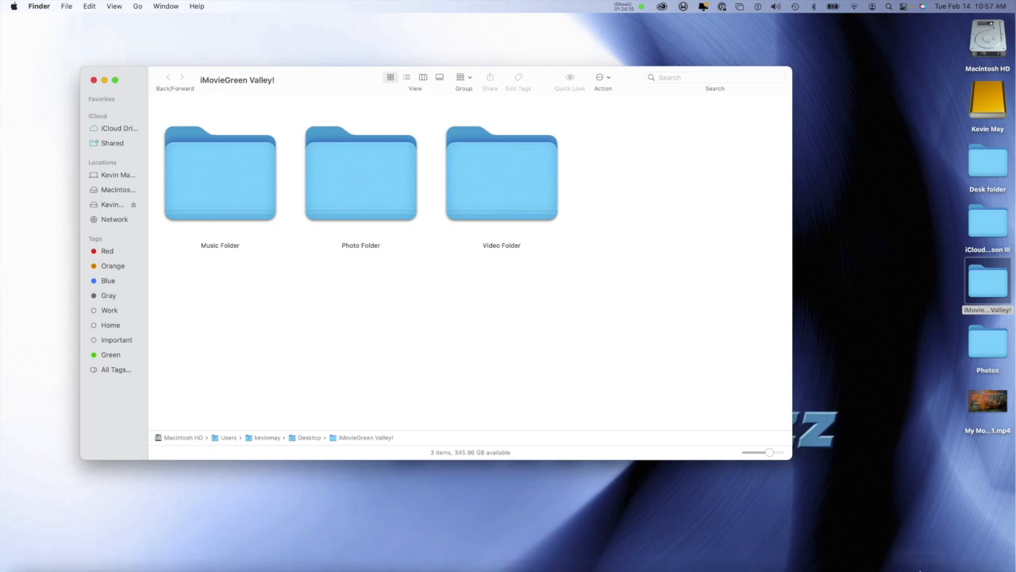
Step: Switch back to iMovie and display the project's media in the browser
mouse_move(970, 565)
left_click(965, 547)
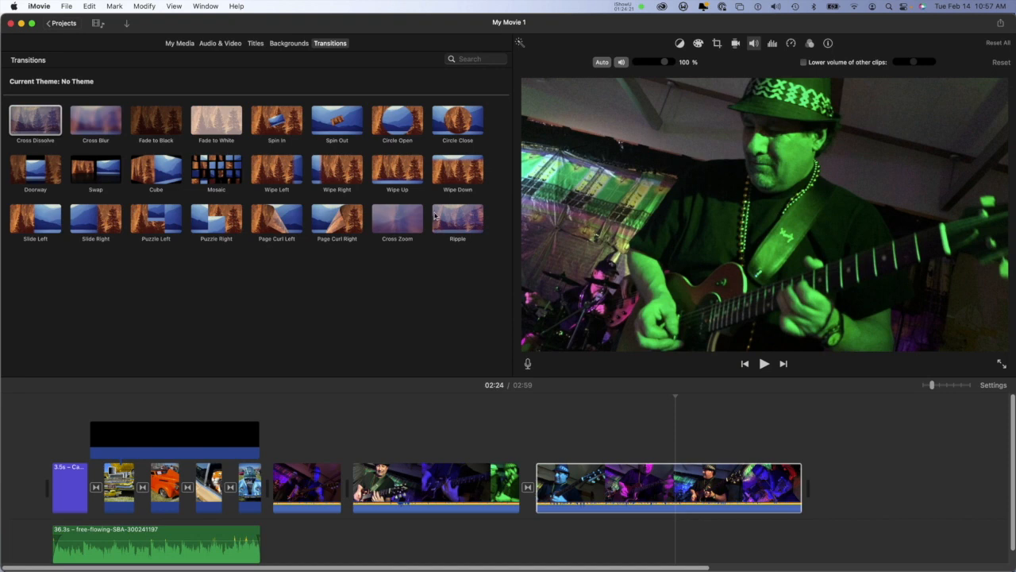
left_click(180, 42)
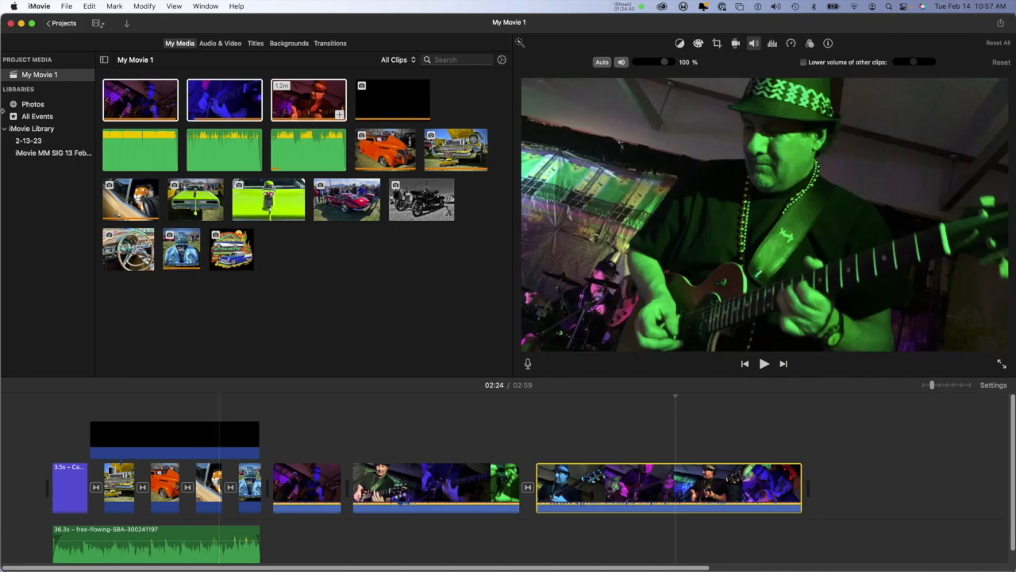
Step: Switch to Finder, open Photo Folder inside iMovieGreen Valley! and preview IMG_2598.HEIC with Quick Look
left_click(22, 25)
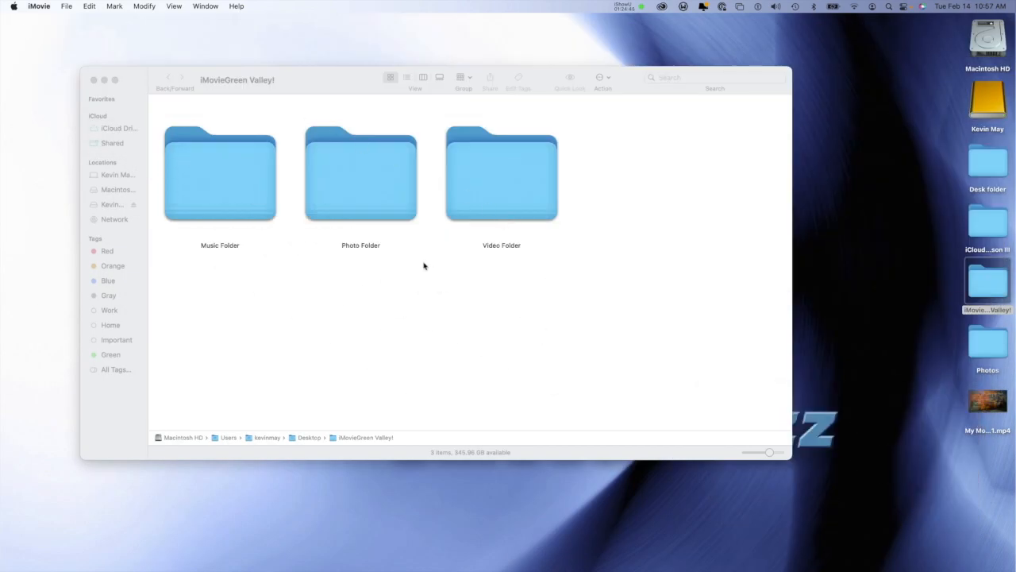
left_click(376, 175)
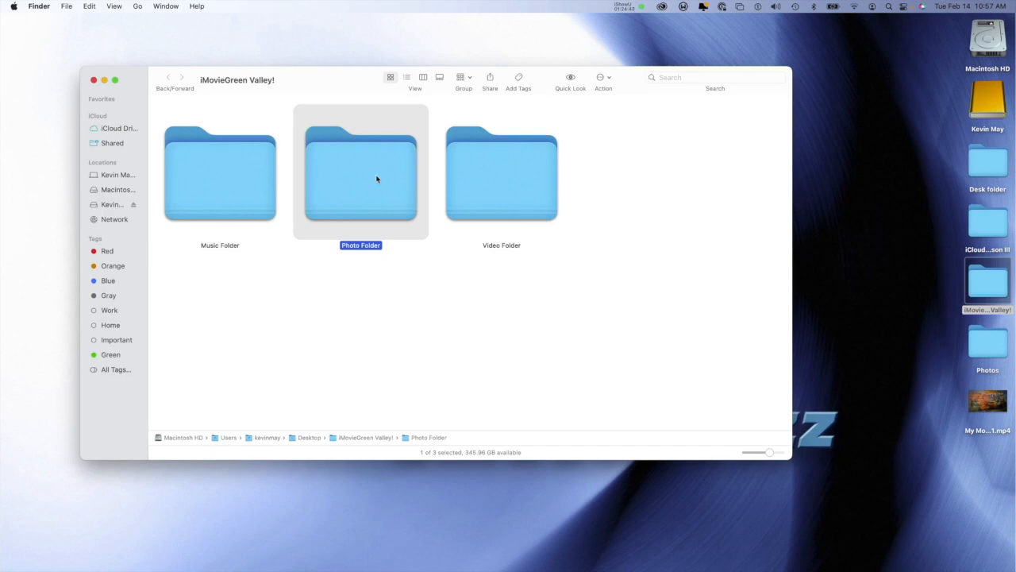
double_click(377, 179)
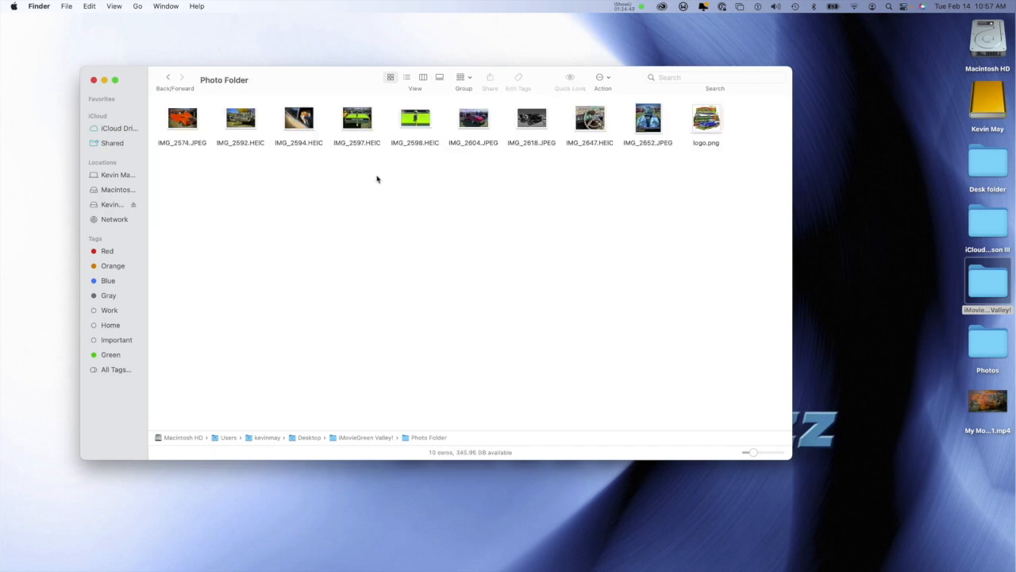
left_click(415, 121)
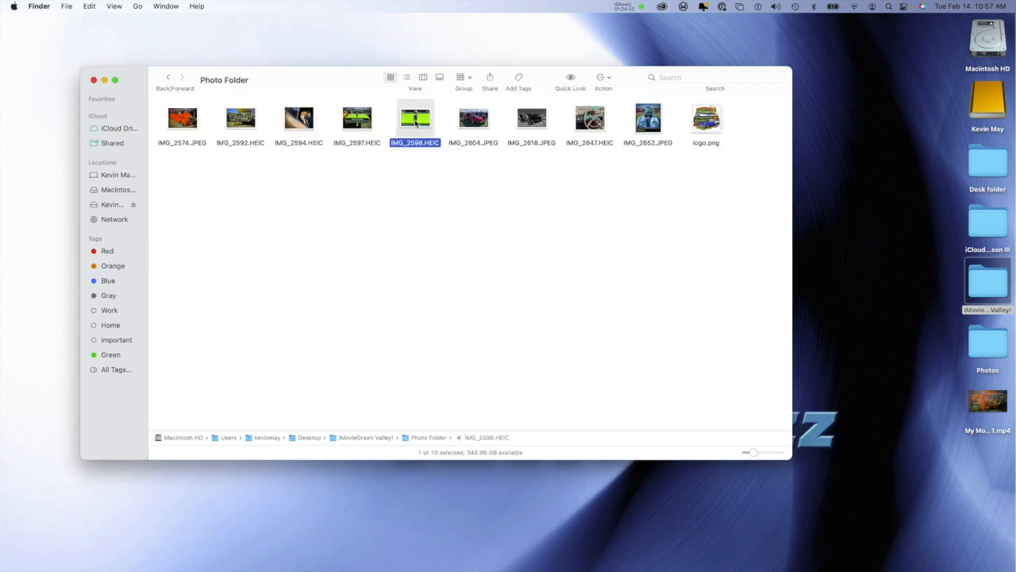
key("space")
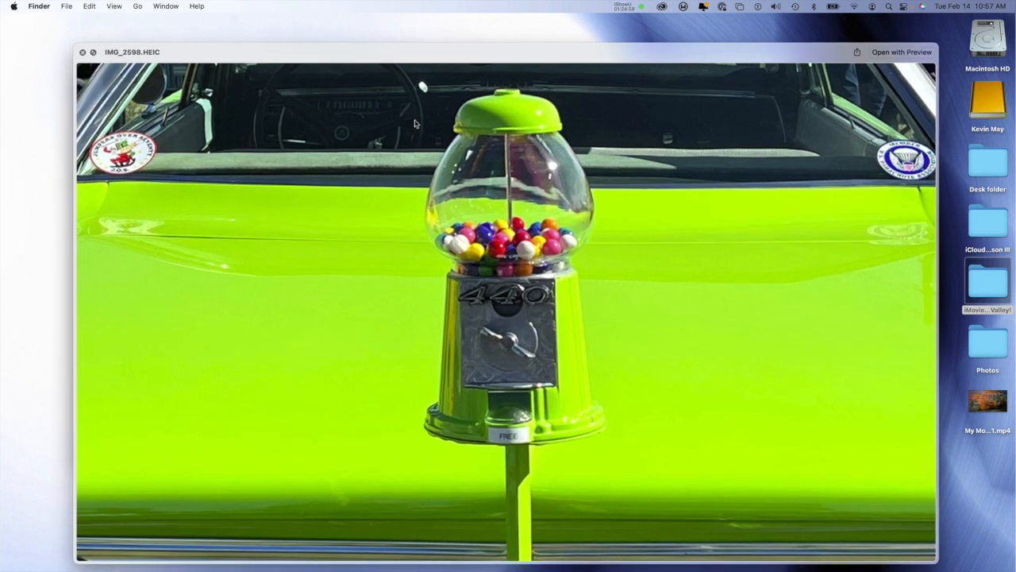
key("space")
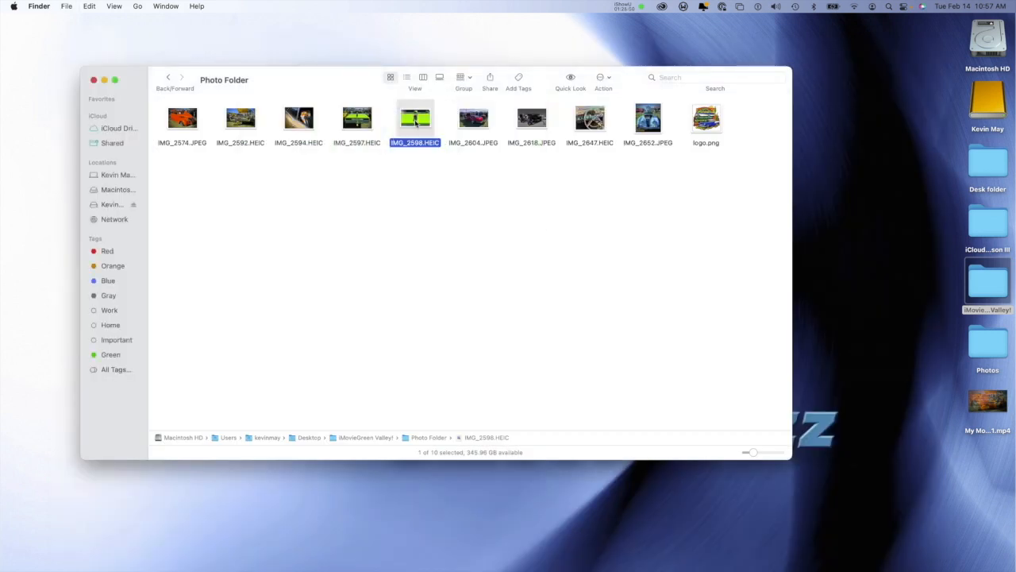
Step: Return to iMovie and delete the blue car photo from the end of the slideshow in the timeline
mouse_move(895, 562)
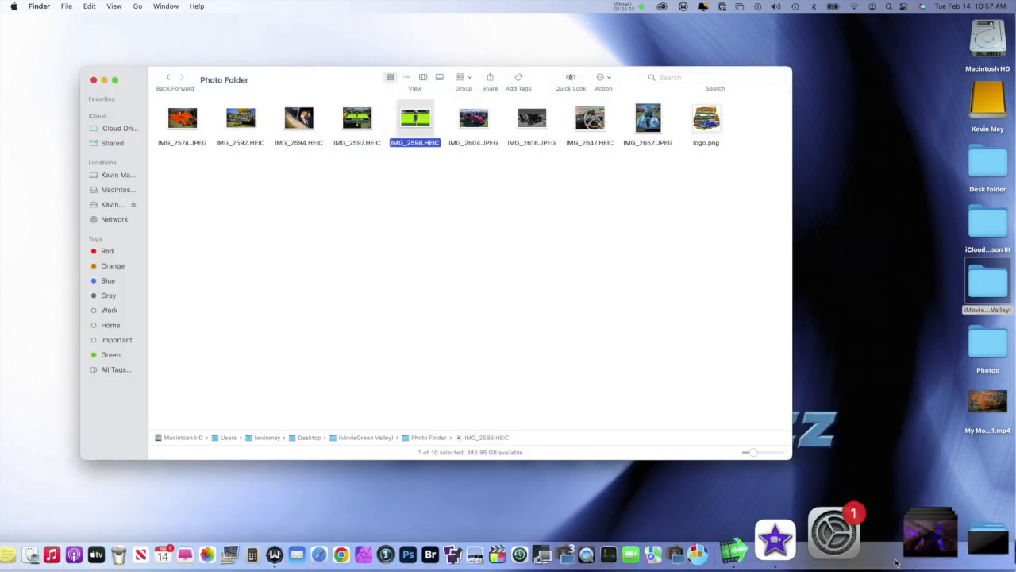
left_click(961, 535)
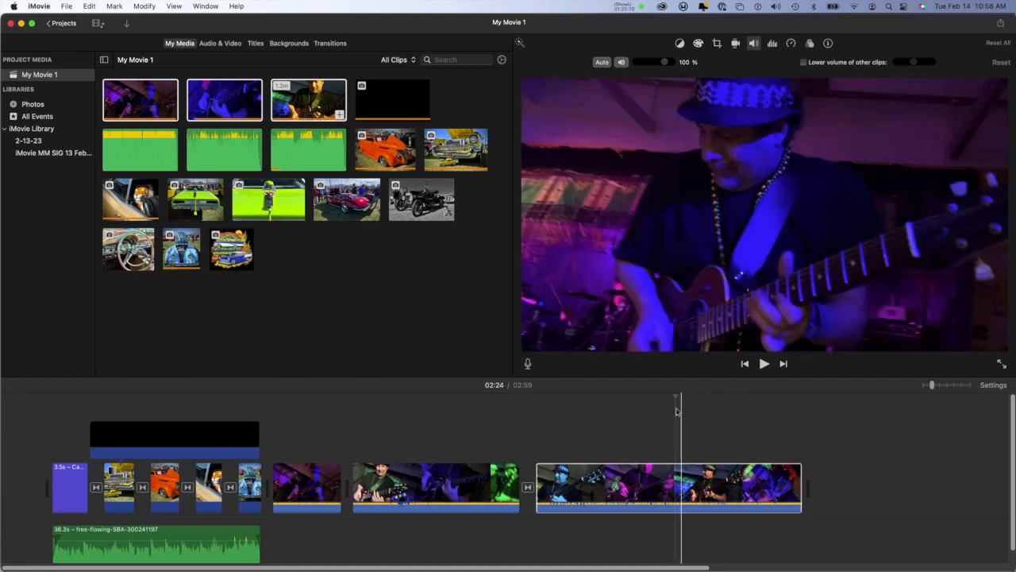
left_click(250, 484)
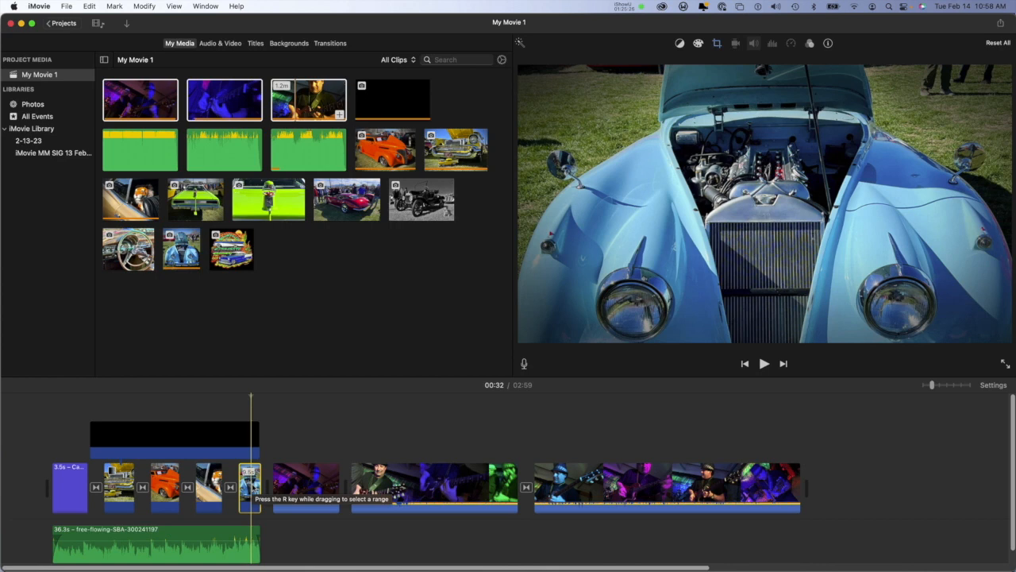
key("Delete")
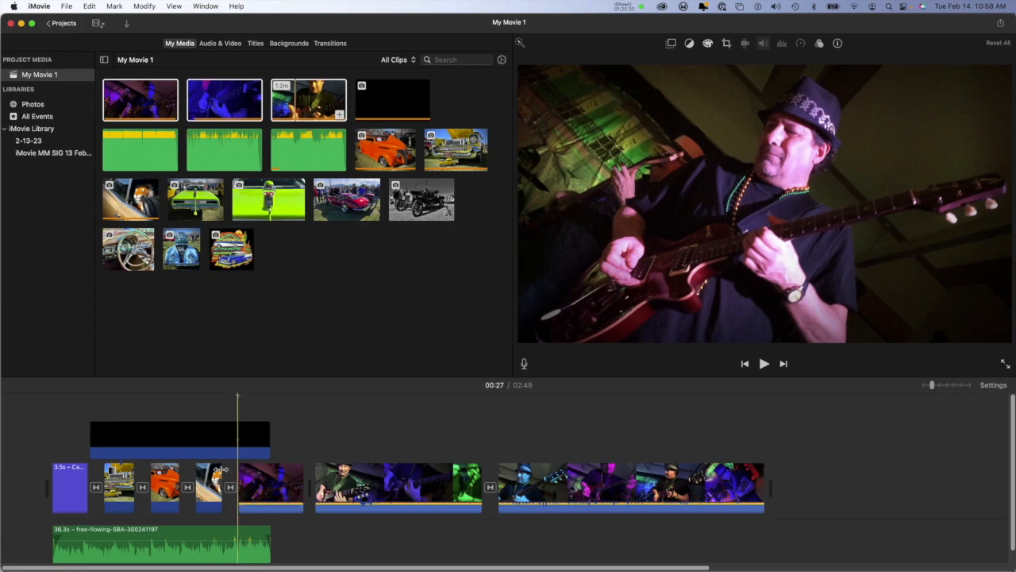
Step: Insert the blue car photo from the project media between the first and second guitarist videos in the timeline
left_click(179, 263)
left_click_drag(180, 263, 326, 481)
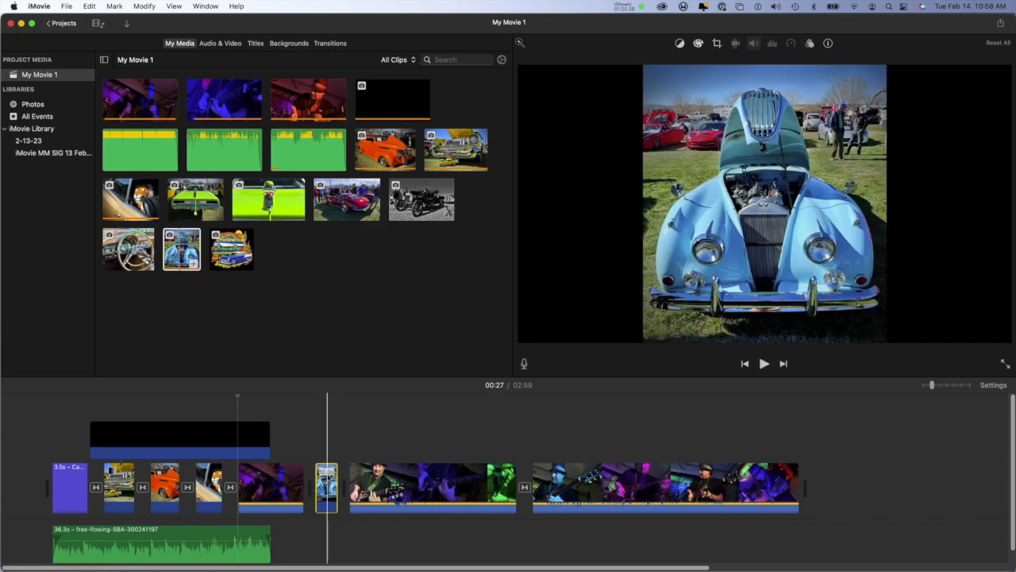
Step: Select the blue car photo in the timeline and undo its insertion between the guitarist videos
left_click(327, 478)
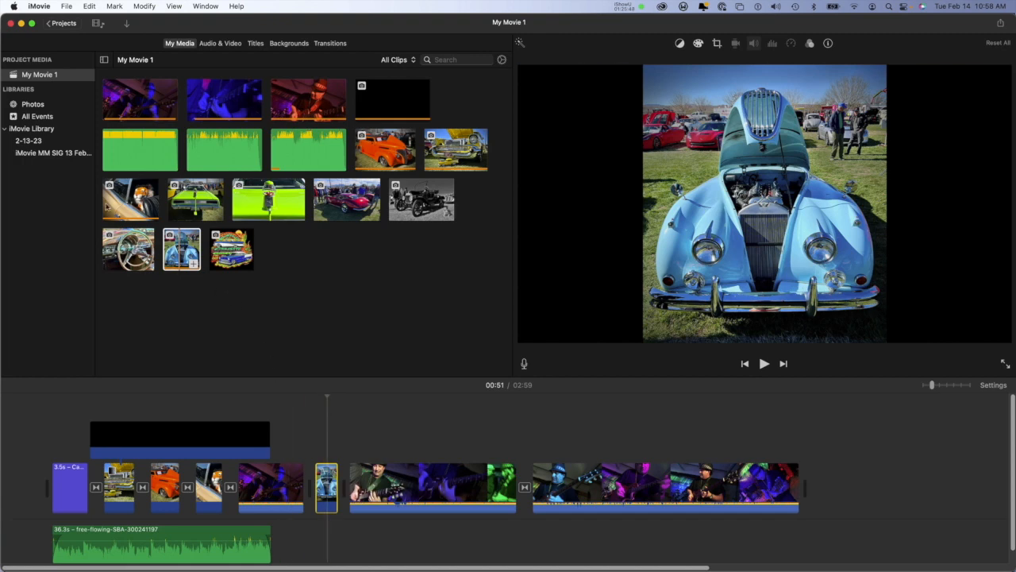
left_click(68, 5)
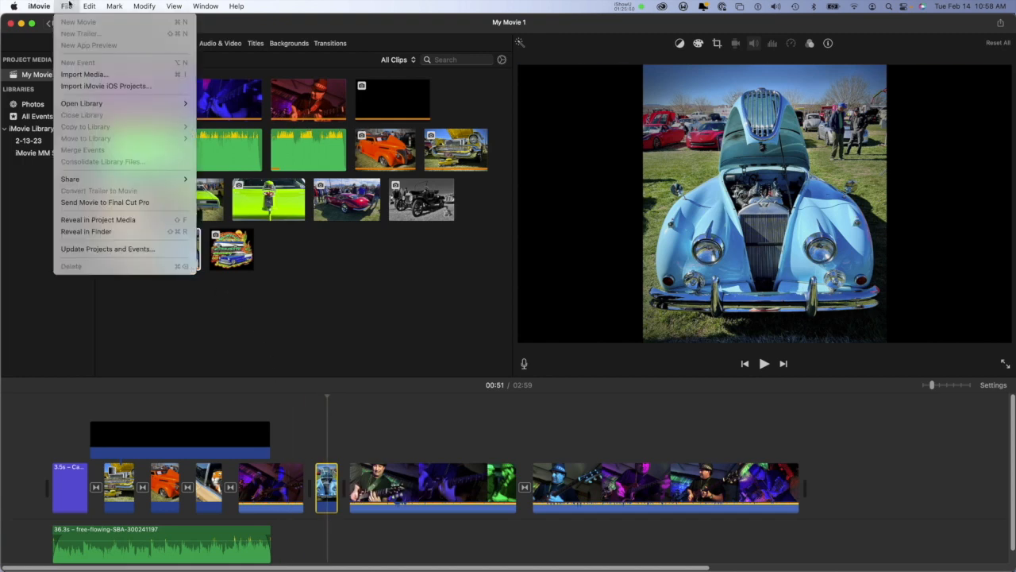
left_click(68, 5)
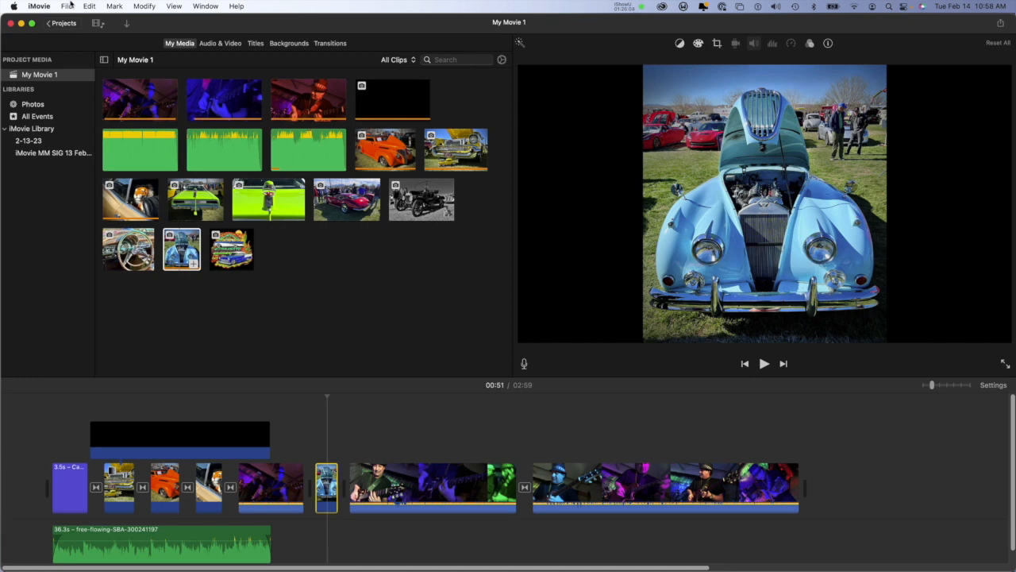
left_click(69, 5)
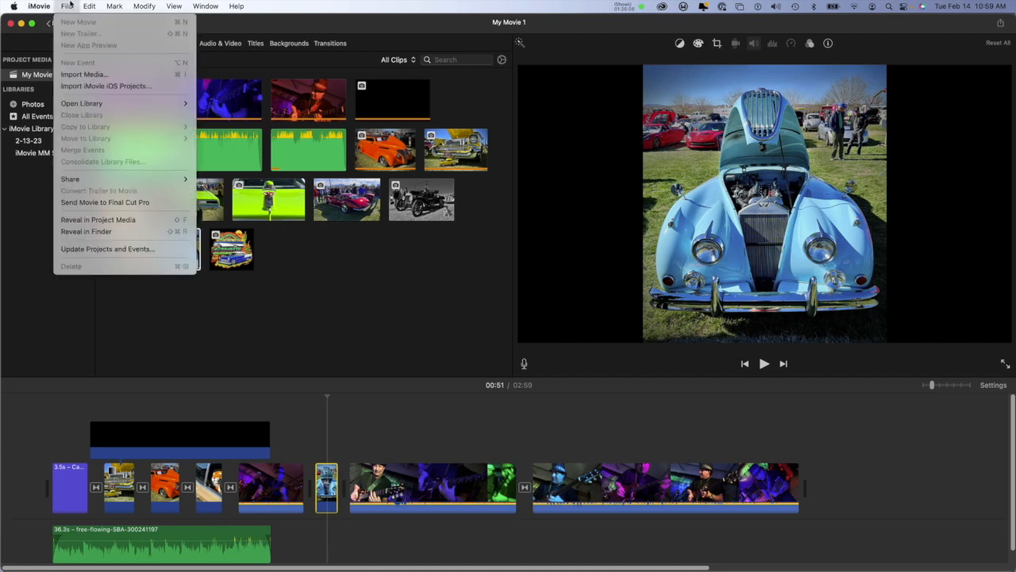
mouse_move(85, 6)
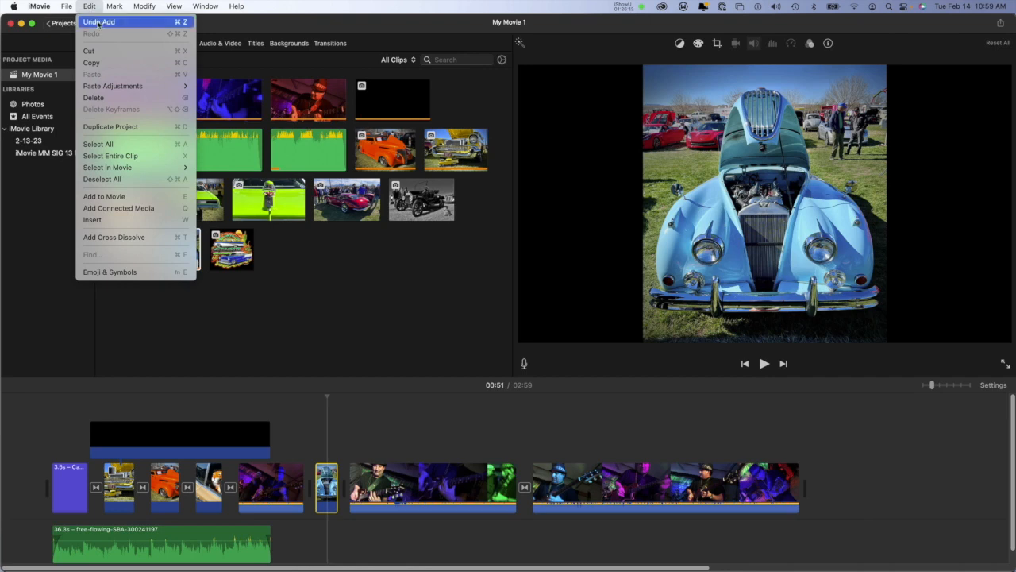
left_click(98, 23)
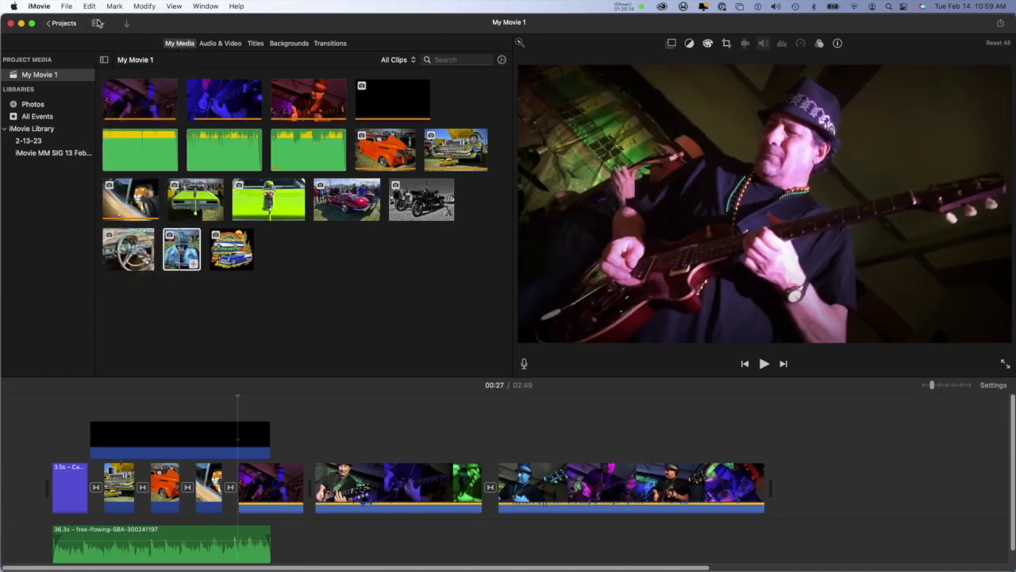
Step: Redo the insertion of the blue car photo between the first and second guitarist videos
left_click(75, 5)
mouse_move(85, 5)
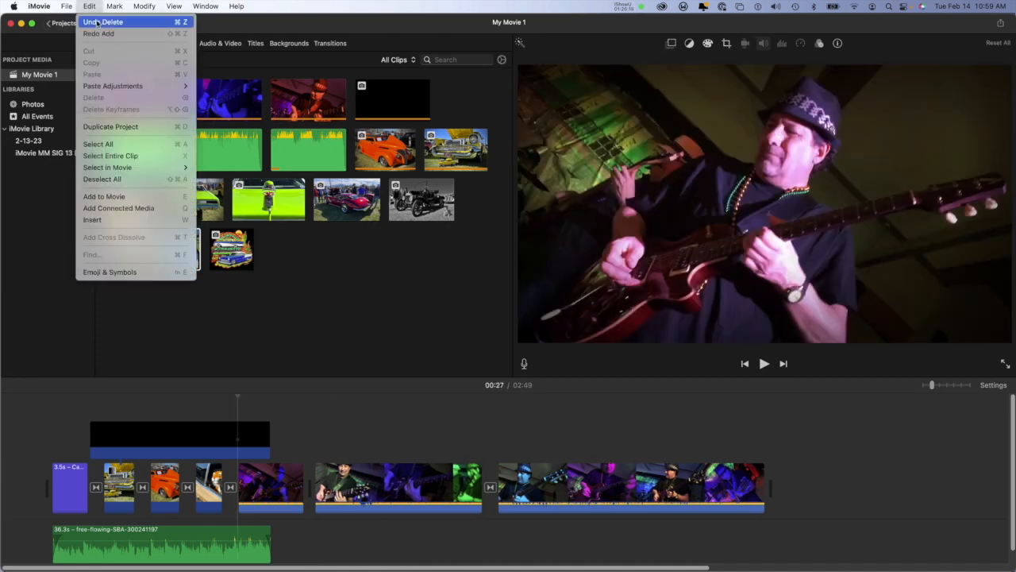
left_click(96, 33)
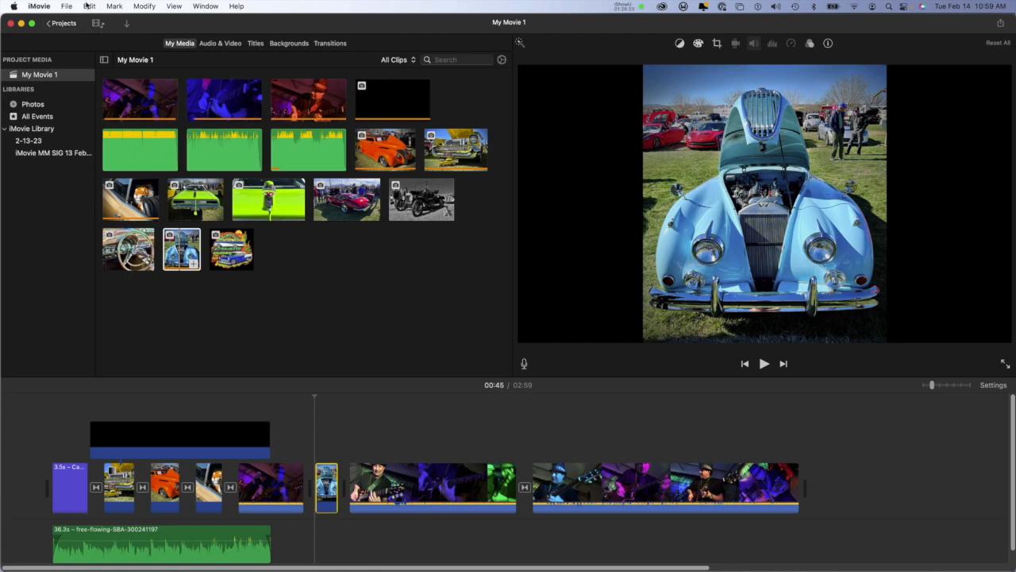
Step: Undo the blue car photo's insertion once more, and redo it to bring the photo back into the timeline
left_click(97, 5)
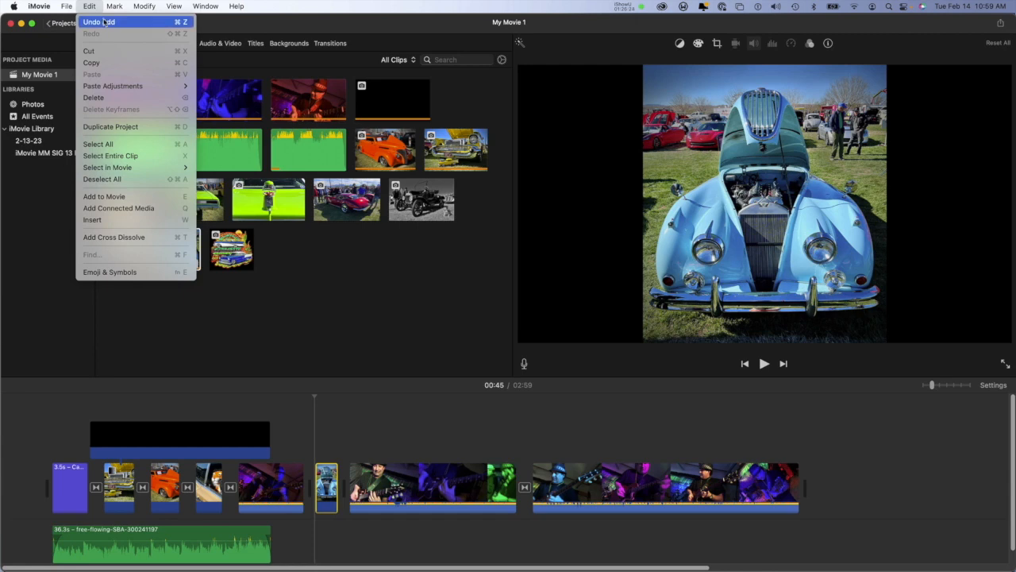
left_click(103, 21)
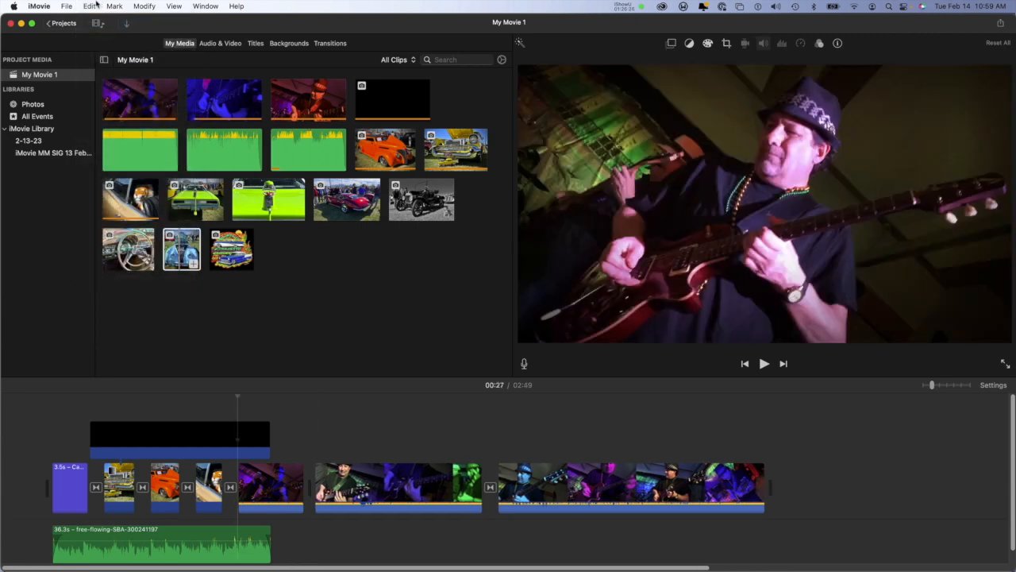
left_click(100, 5)
left_click(99, 6)
left_click(95, 6)
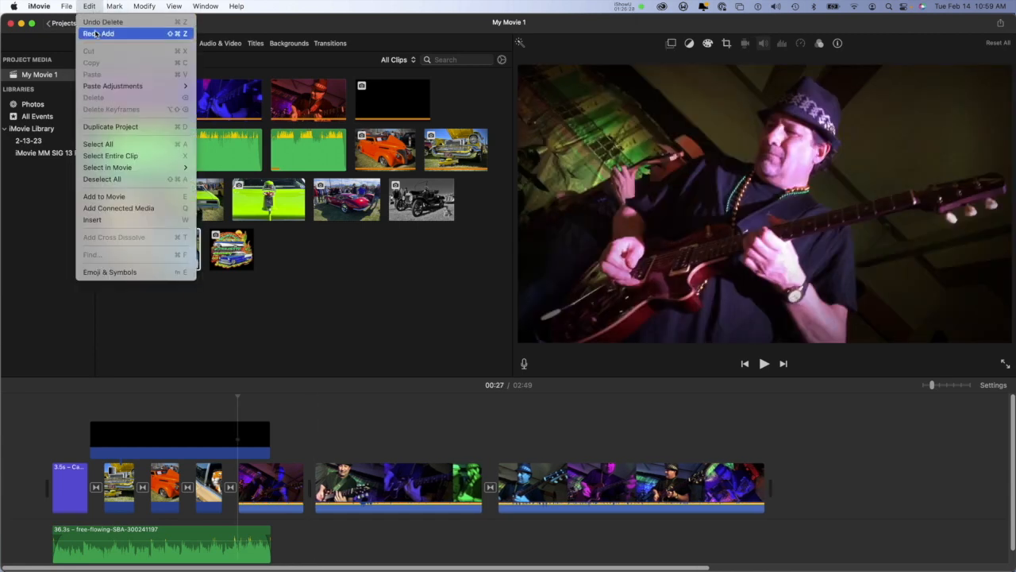
left_click(97, 34)
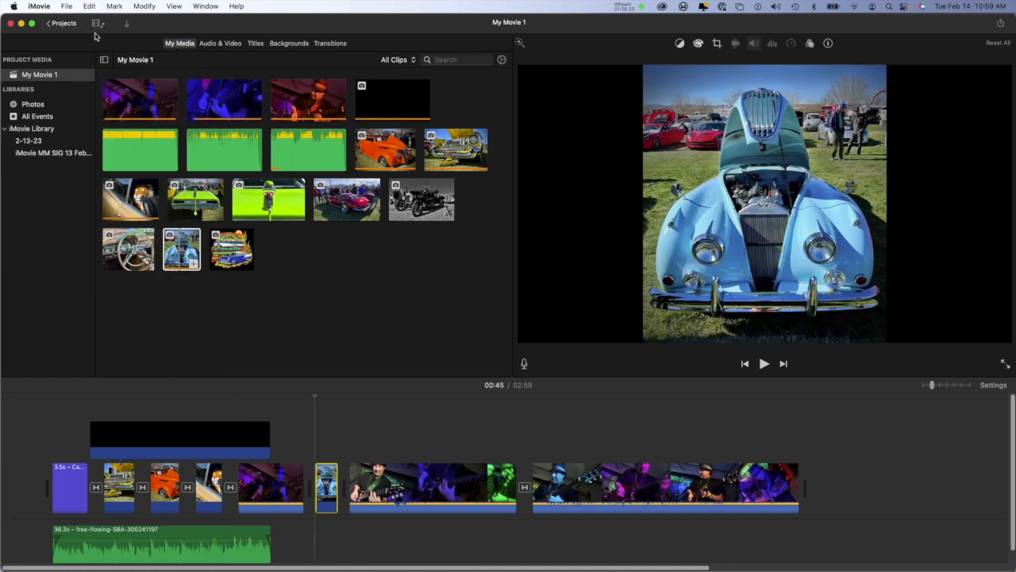